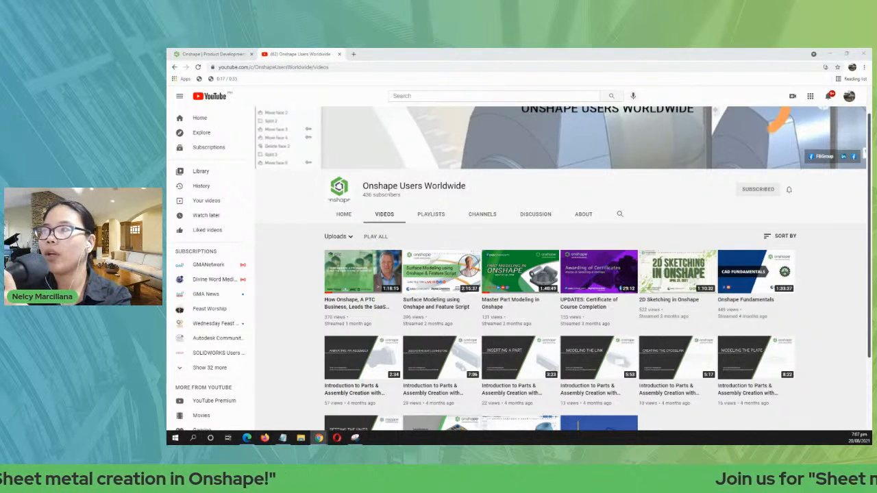
- Switch to the Onshape website and sign in to open the My Onshape documents page
left_click(216, 53)
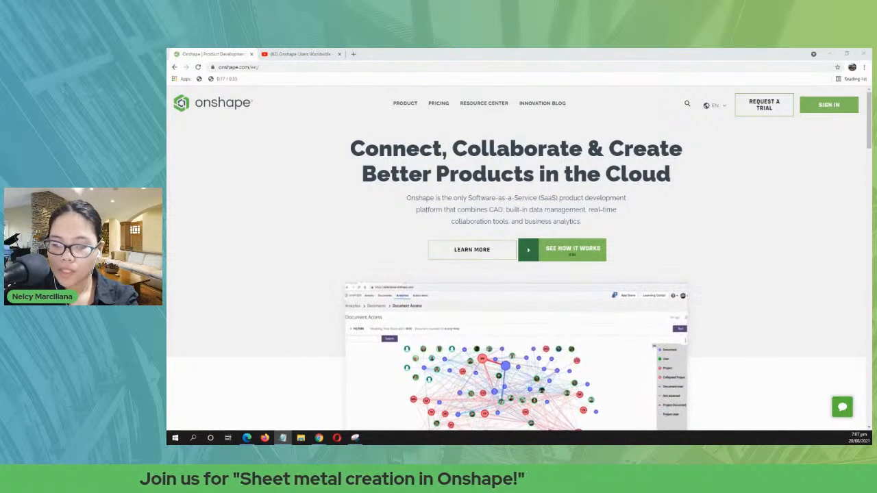
key("alt+Tab")
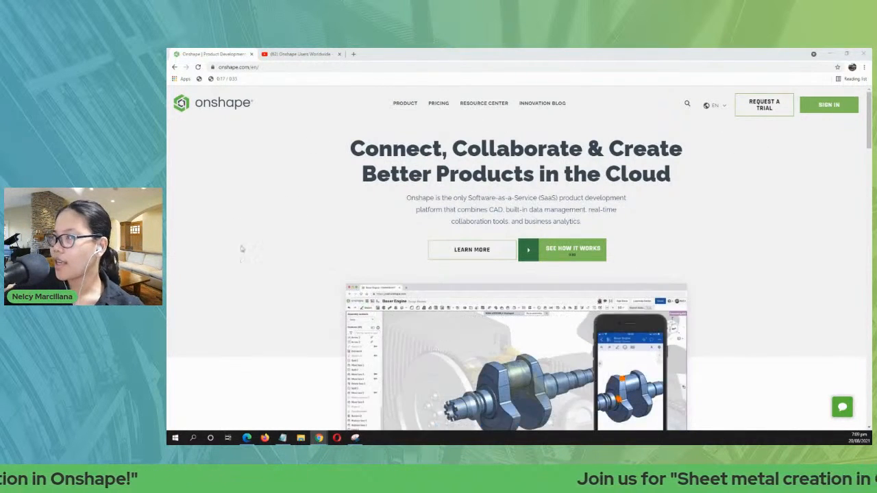
left_click(829, 104)
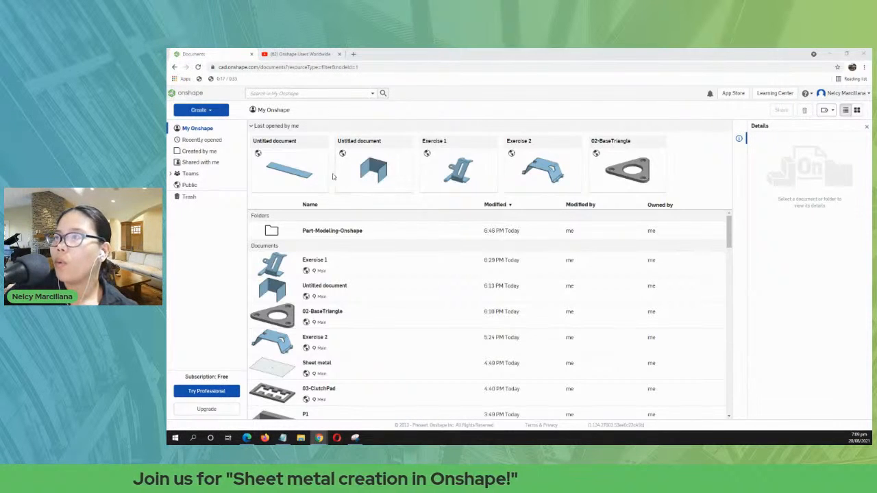
- Create a new public document named Sheet Metal
left_click(210, 114)
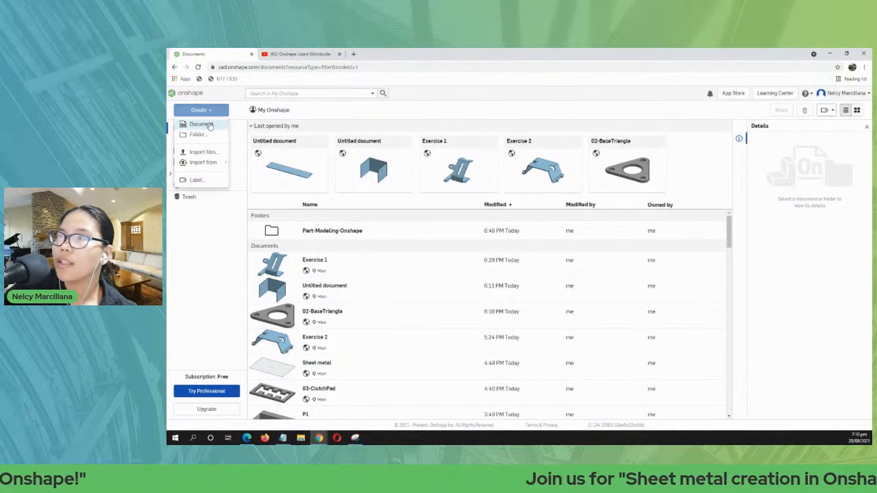
left_click(209, 126)
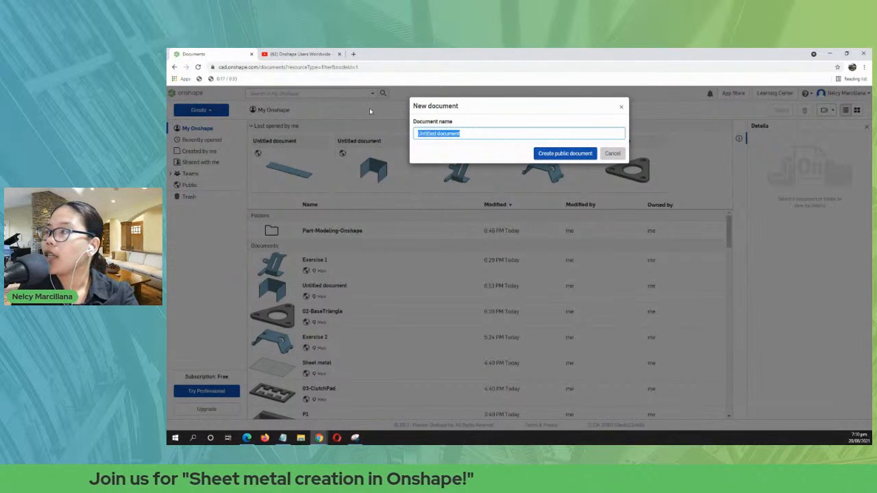
type("Sheet")
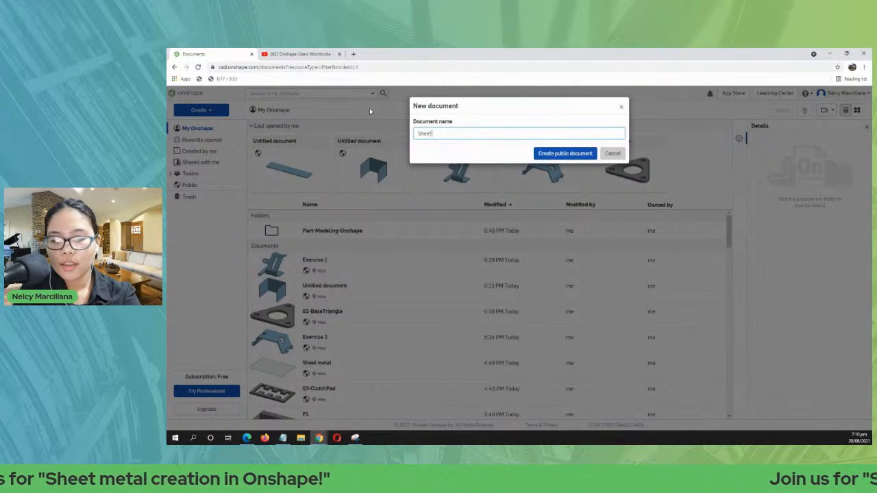
type(" Metal")
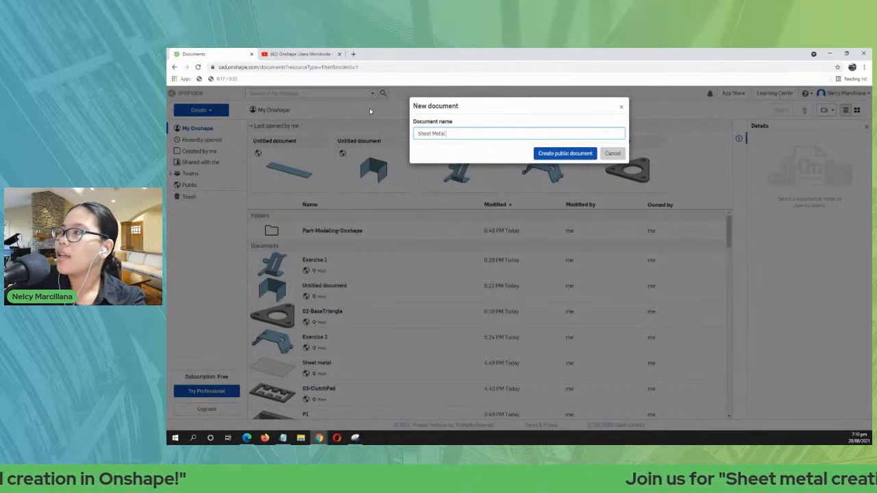
left_click(569, 154)
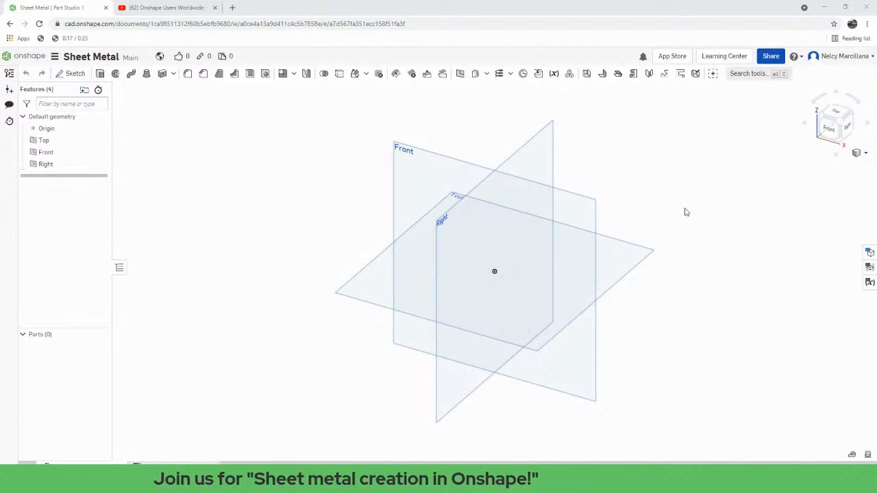
left_click(51, 140)
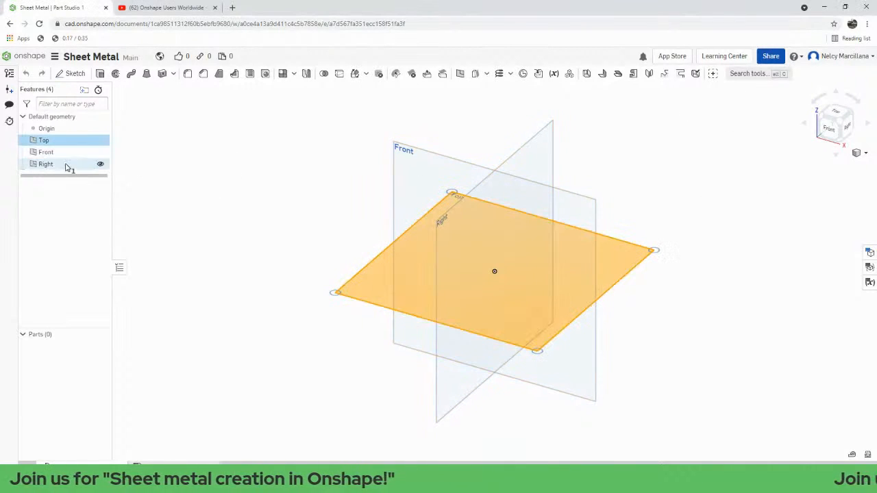
left_click(243, 176)
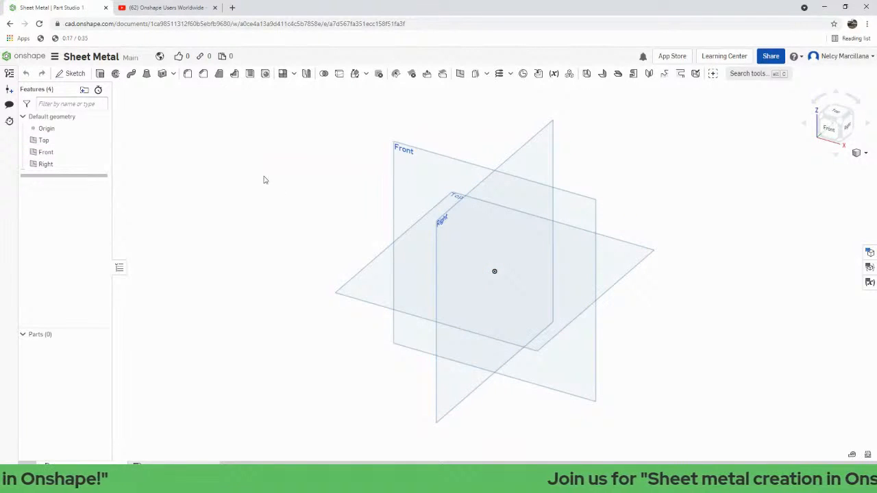
middle_click_drag(319, 222, 296, 215)
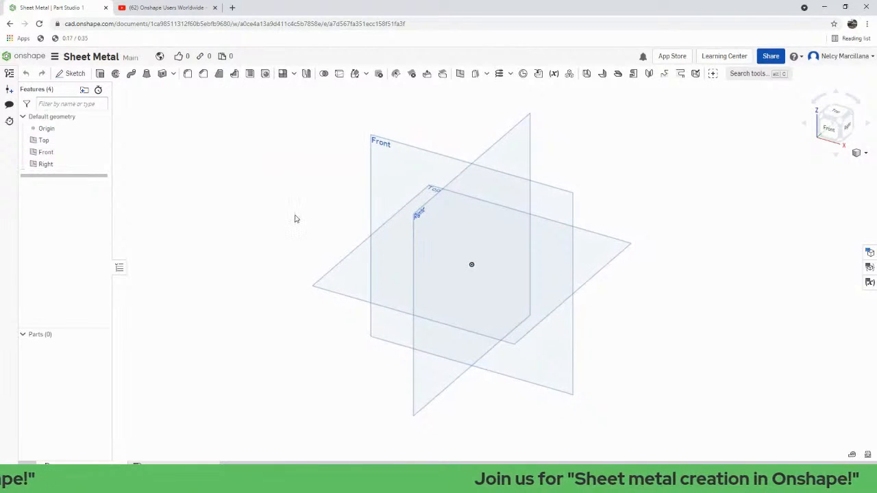
- Start a new sketch on the Top plane and view it normal to the sketch plane
left_click(68, 78)
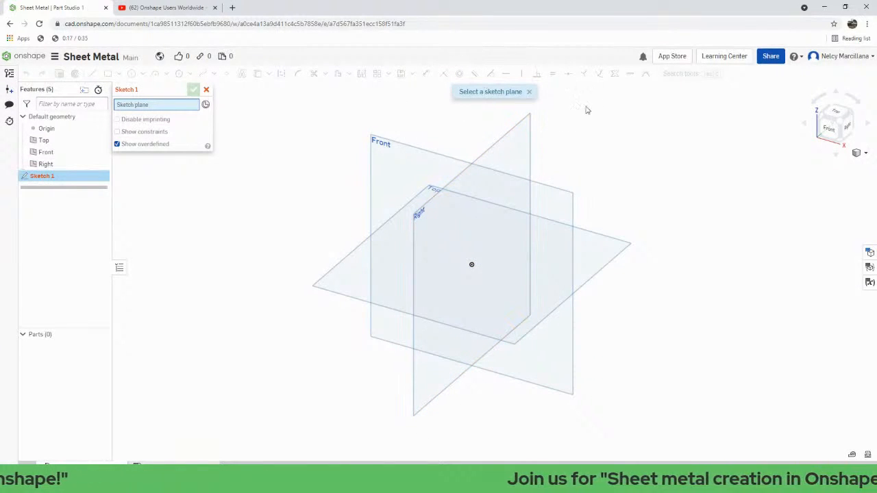
left_click(350, 283)
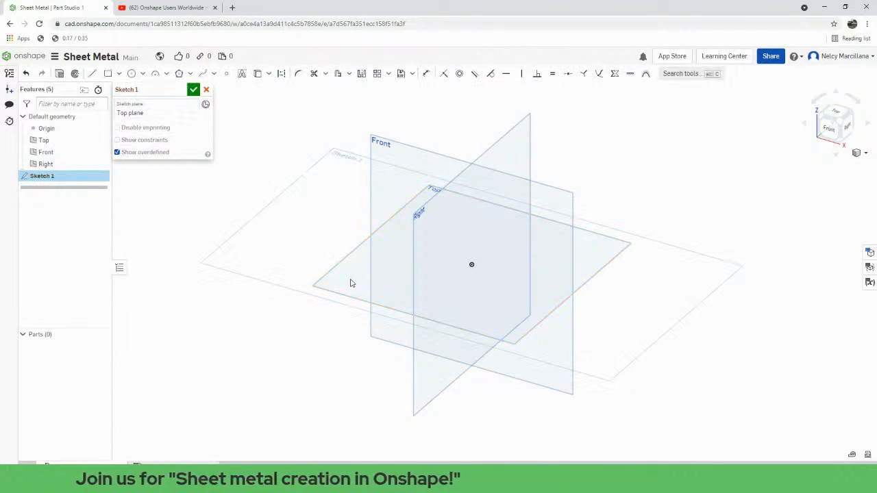
right_click(327, 203)
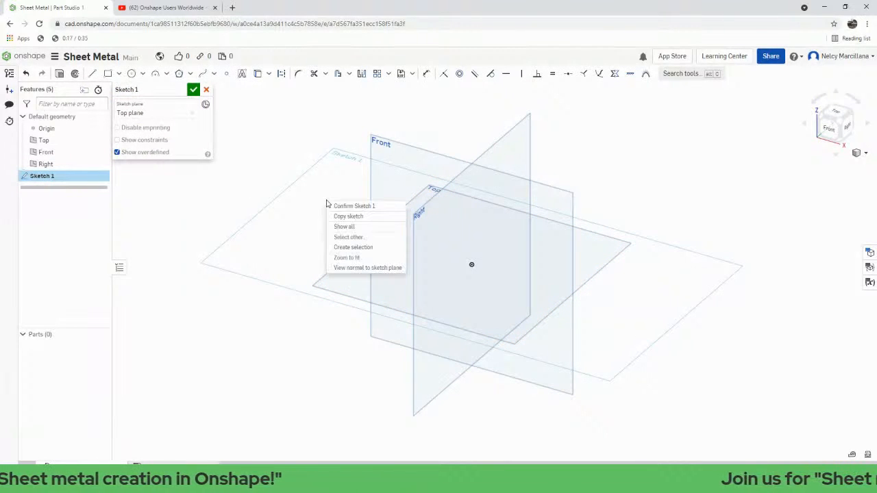
left_click(354, 268)
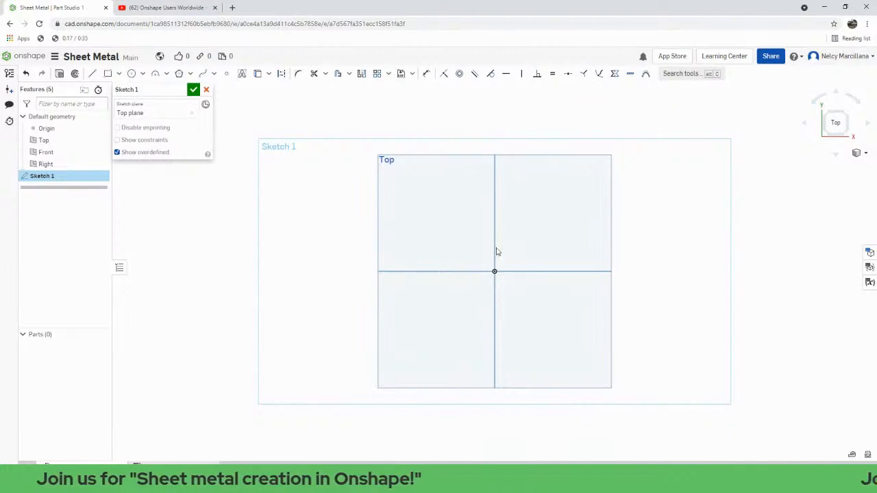
middle_click_drag(420, 148, 383, 135)
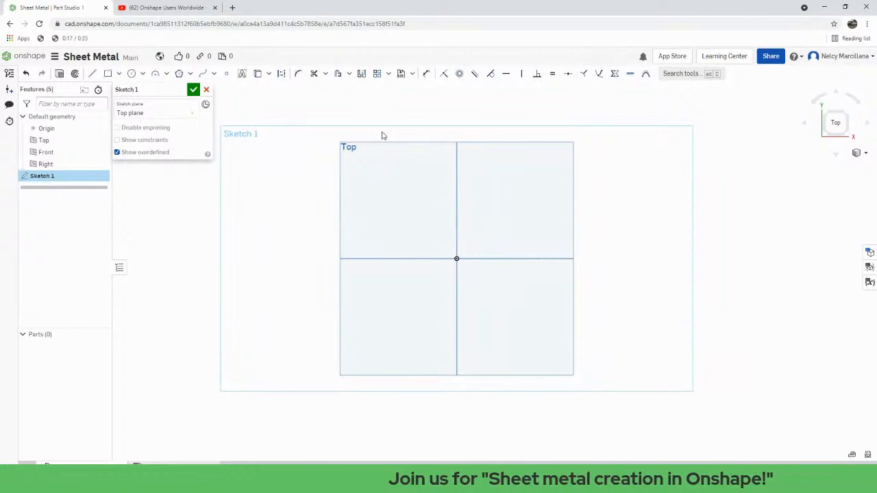
- Sketch a center point rectangle on the origin, 6 in wide and 3 in high, and finish the sketch
left_click(118, 74)
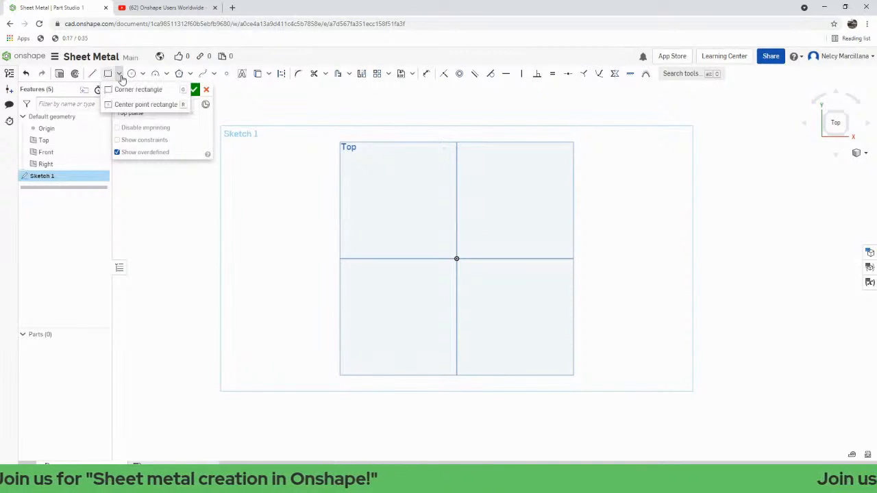
left_click(146, 105)
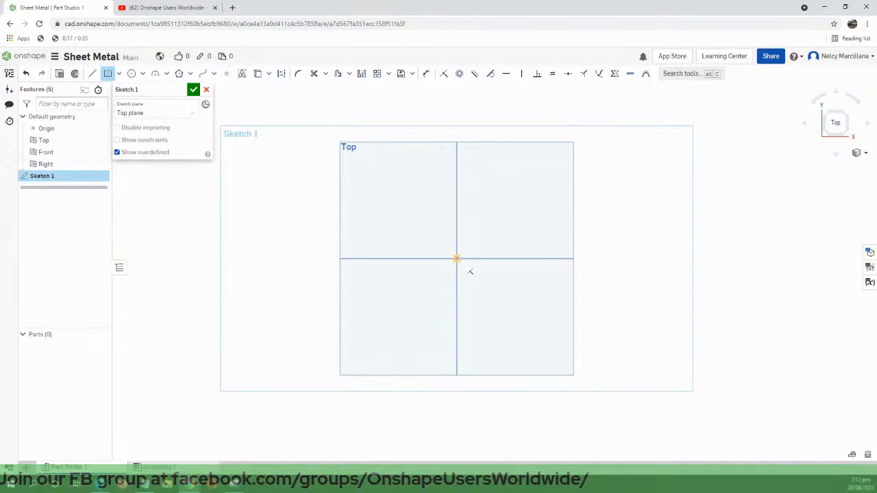
left_click(460, 255)
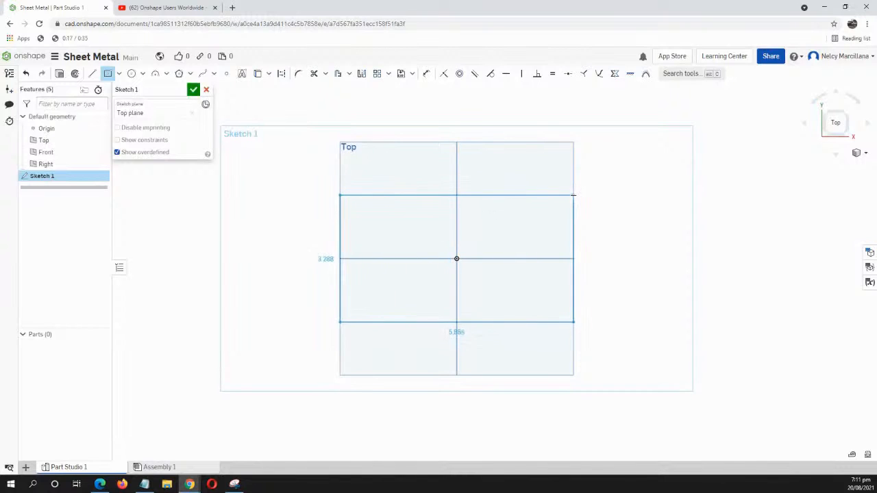
left_click(572, 200)
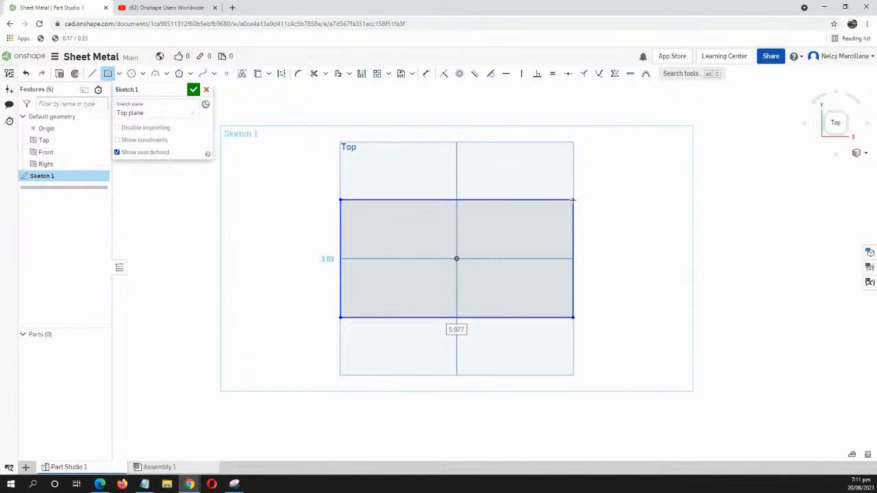
type("6")
key("Return")
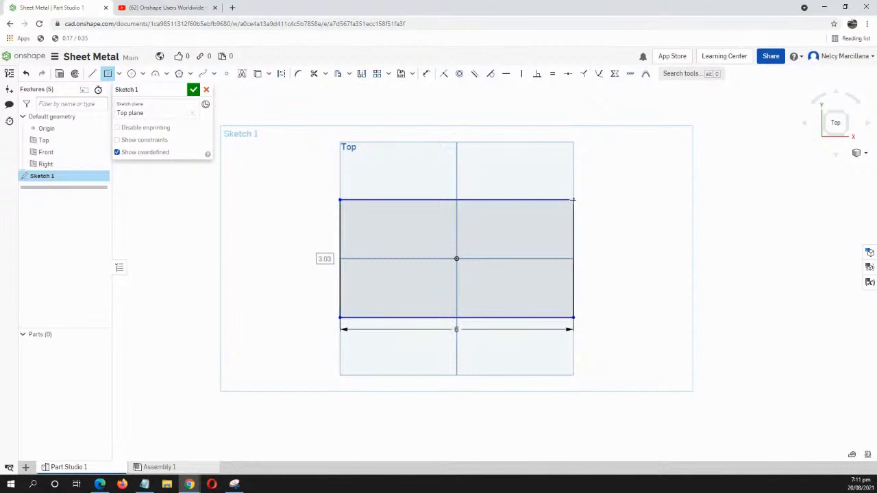
type("3")
key("Return")
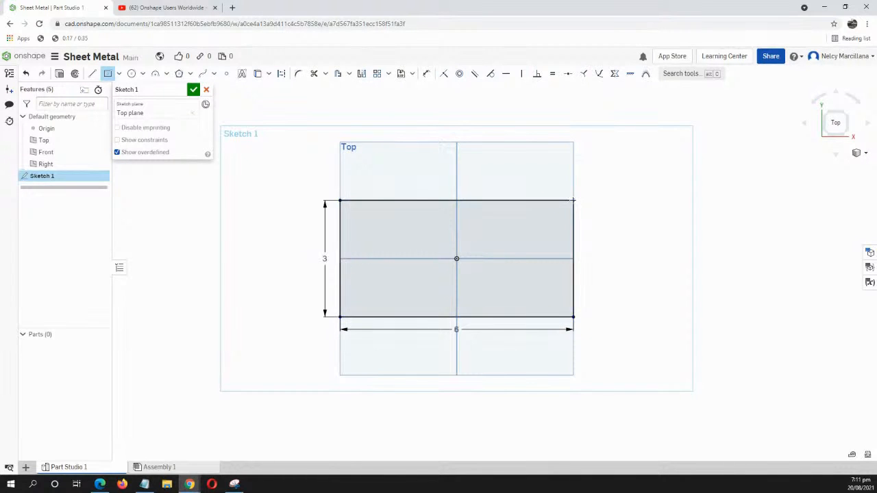
middle_click_drag(572, 307, 573, 298)
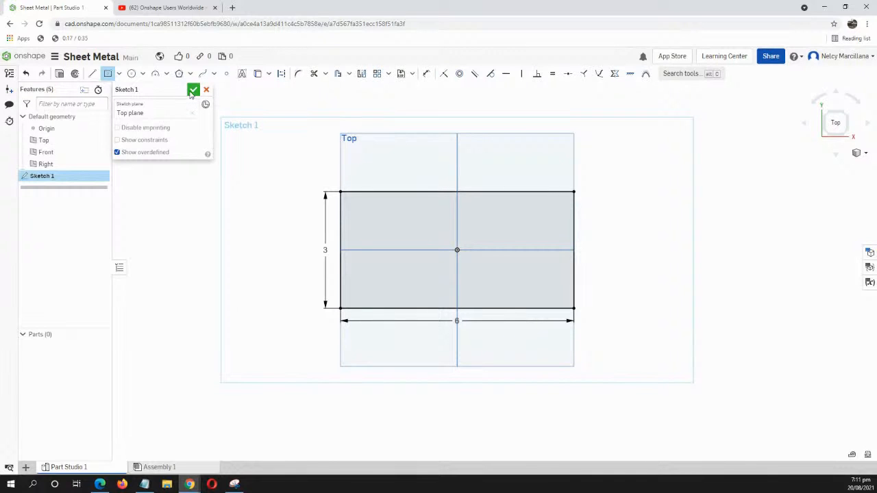
left_click(193, 91)
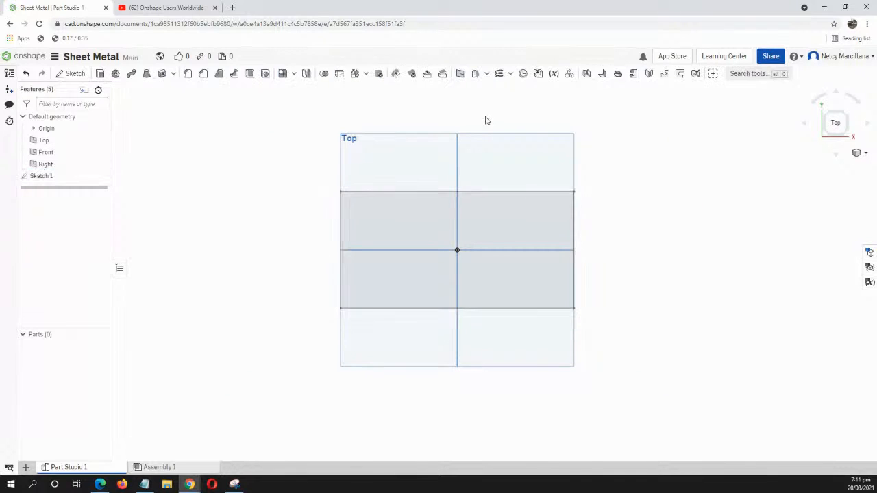
- Extrude the rectangle as a new solid with a blind depth of 1 in, working in the isometric view
left_click(863, 154)
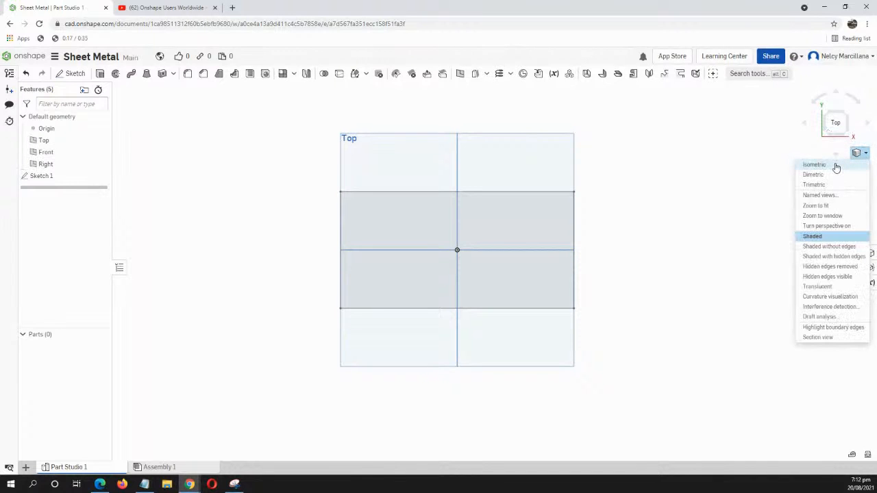
left_click(814, 165)
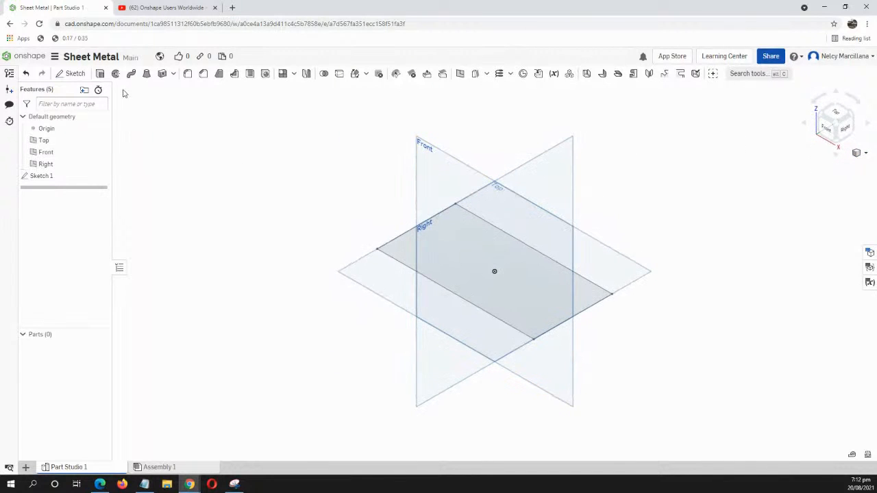
left_click(104, 77)
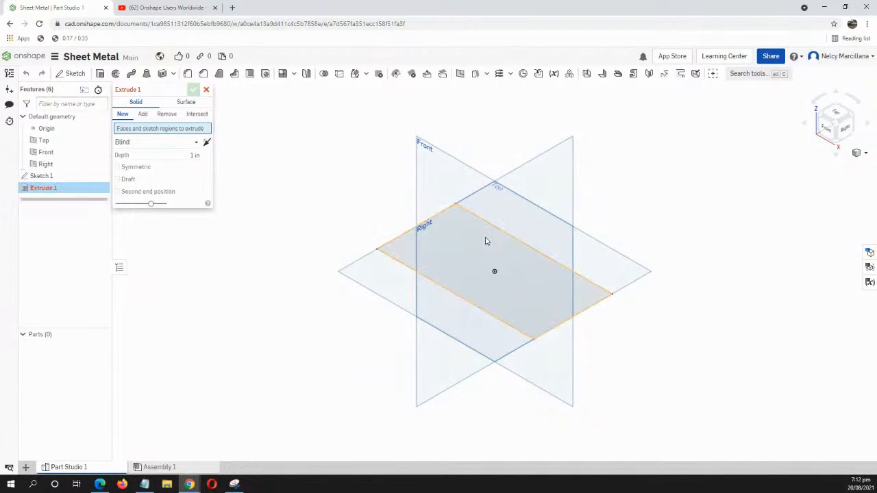
left_click(485, 242)
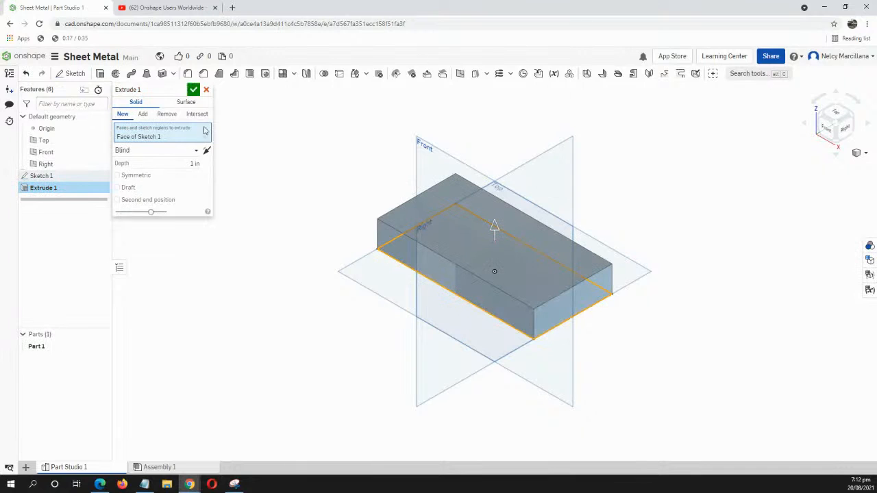
left_click(193, 90)
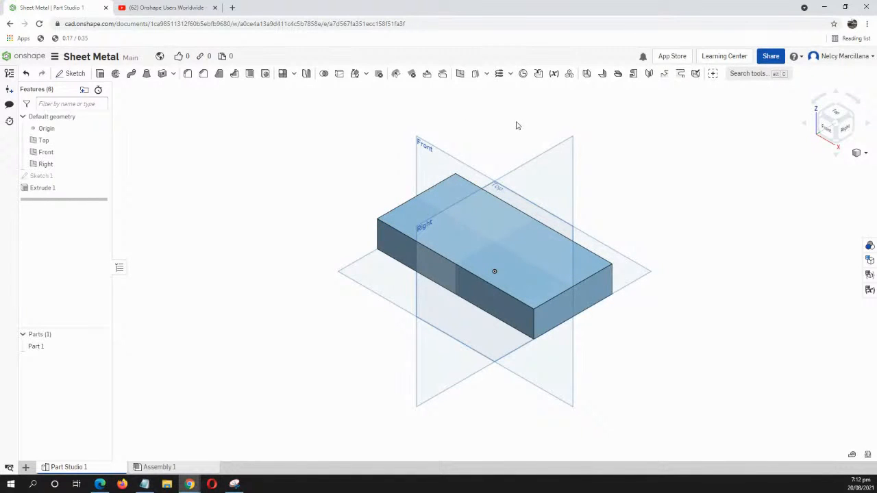
- Convert the block to a sheet metal model 0.063 in thick with a 0.09 in bend radius, excluding its top face
left_click(590, 75)
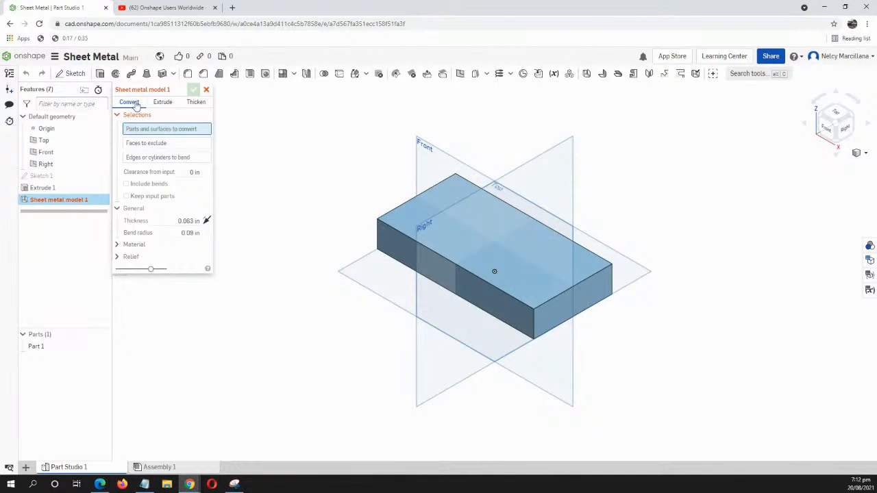
left_click(450, 228)
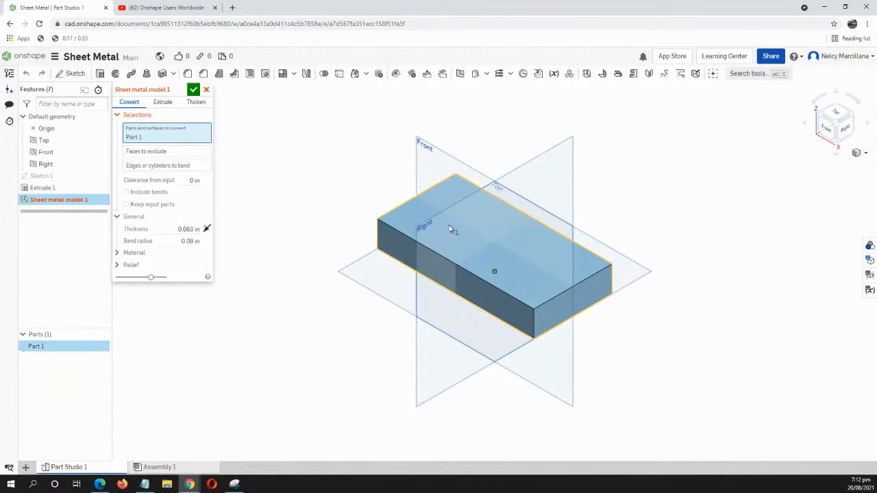
left_click(163, 153)
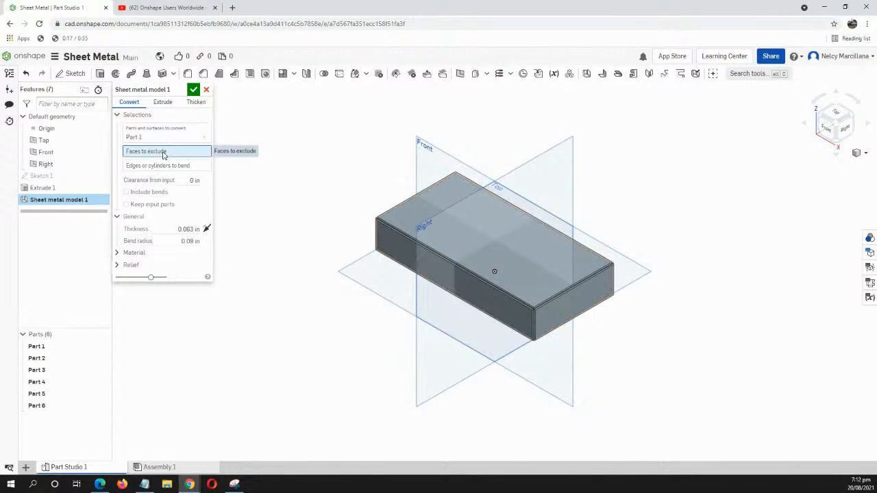
left_click(499, 241)
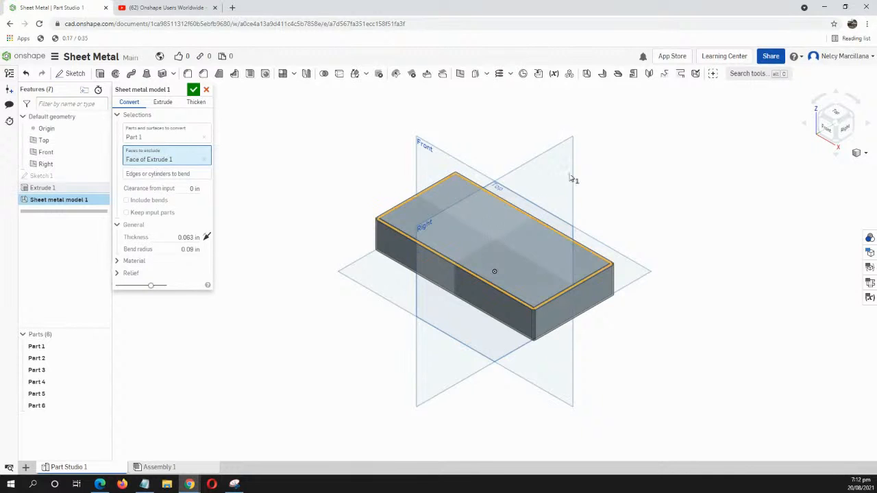
left_click(194, 91)
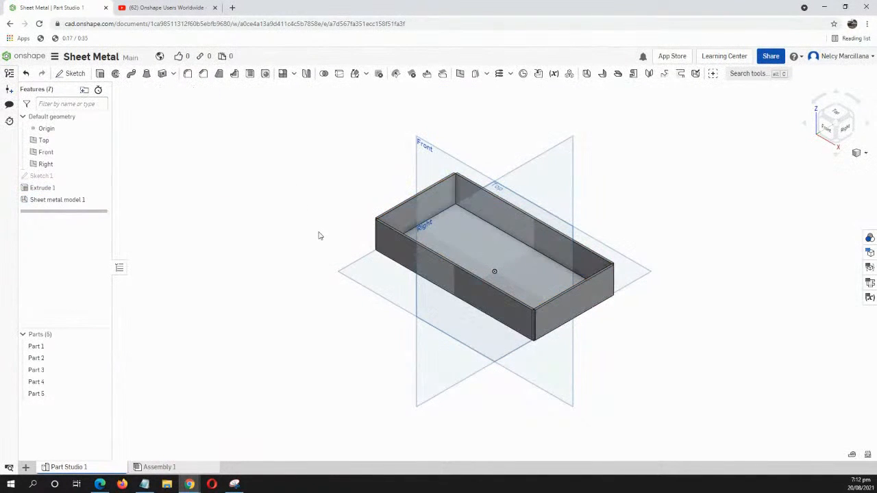
mouse_move(319, 237)
right_mouse_down()
mouse_move(356, 268)
mouse_move(366, 254)
mouse_move(322, 219)
mouse_move(312, 228)
right_mouse_up()
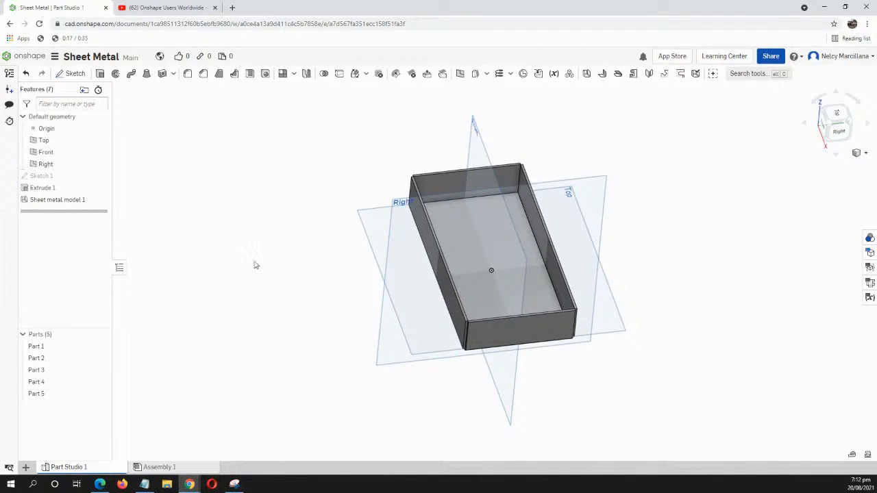
- Delete the sheet metal model and the solid extrude, keeping only the rectangle sketch, and return to the isometric view
left_click(83, 204)
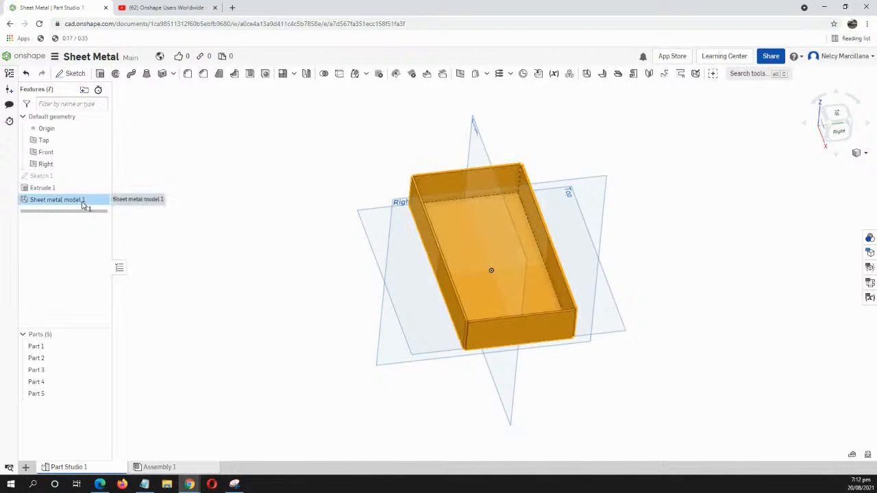
key("Delete")
left_click(62, 195)
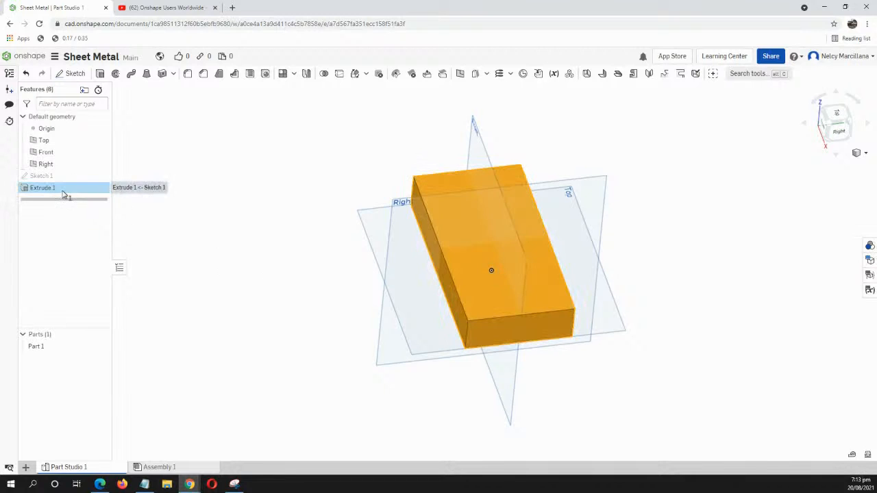
key("Delete")
mouse_move(203, 261)
right_mouse_down()
mouse_move(232, 276)
mouse_move(264, 272)
right_mouse_up()
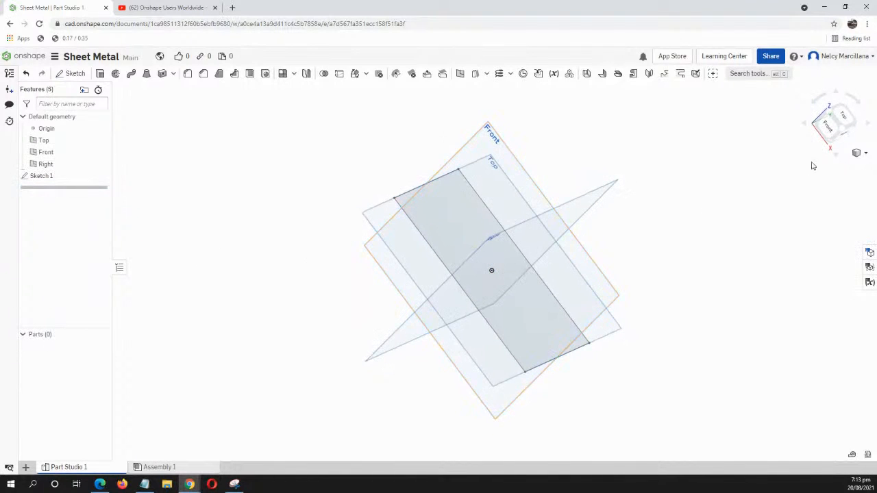
left_click(865, 154)
left_click(832, 166)
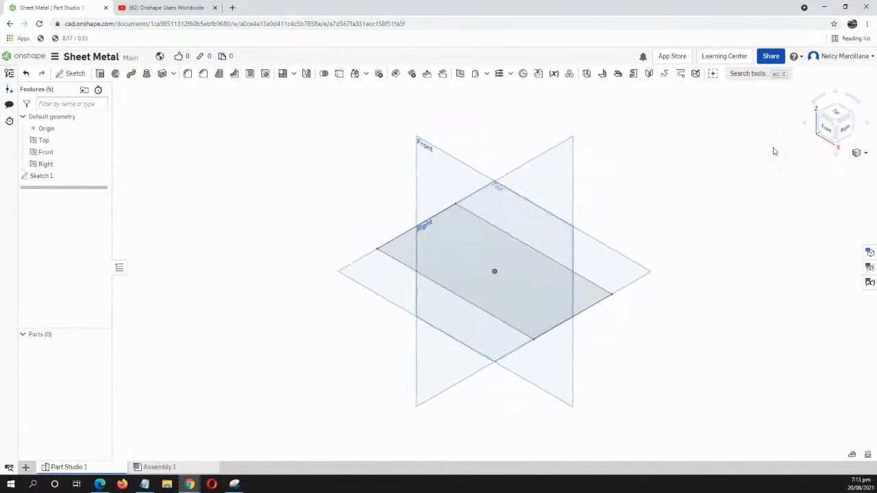
- Start a sheet metal extrude from the rectangle's two short edges and its rear long edge
left_click(587, 75)
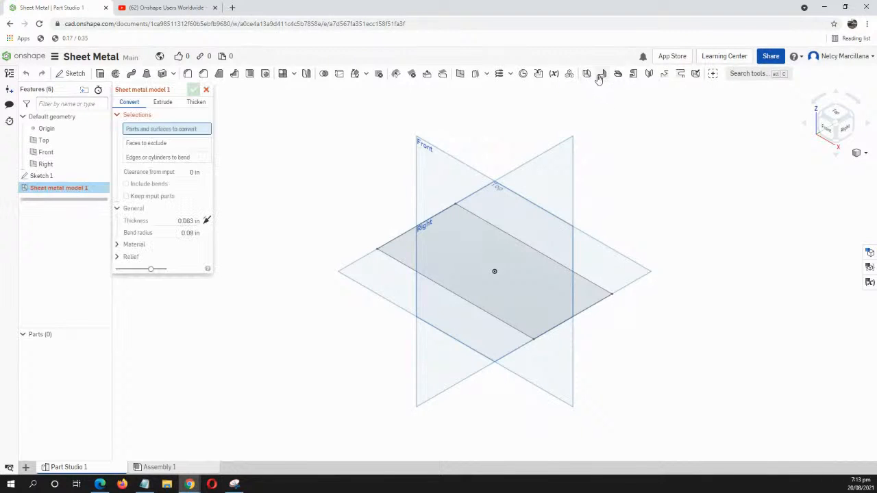
left_click(163, 102)
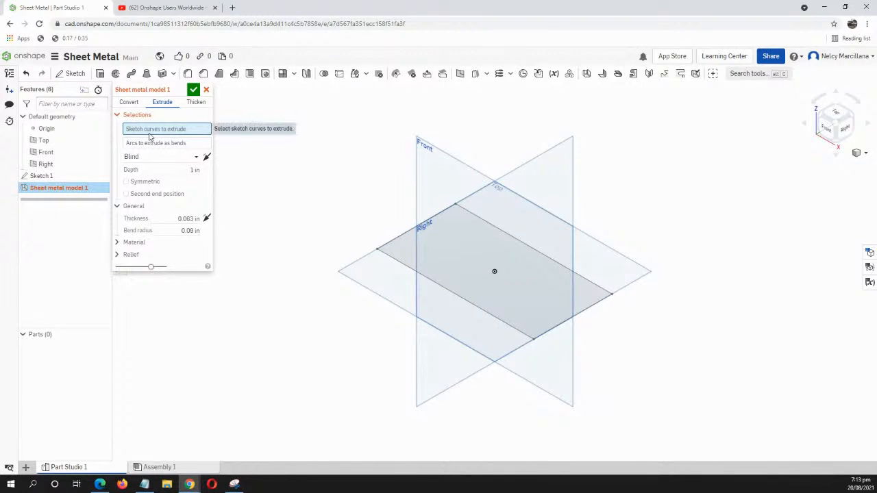
left_click(385, 237)
left_click(527, 244)
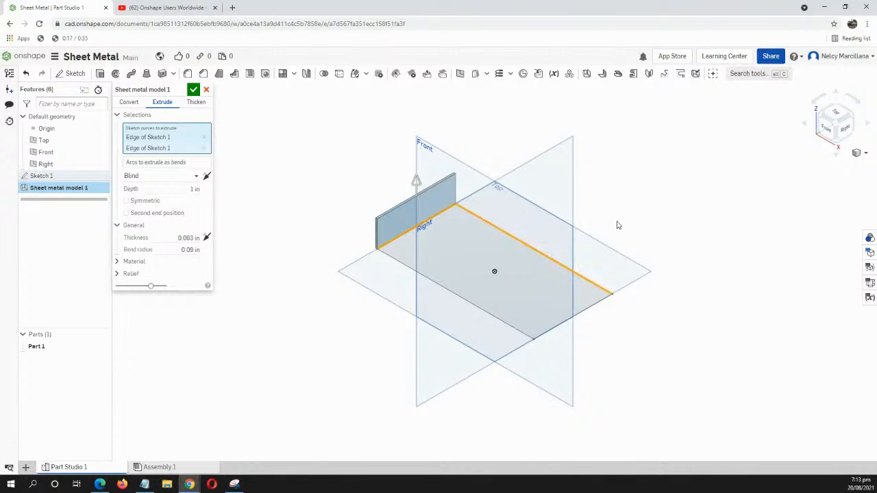
left_click(590, 307)
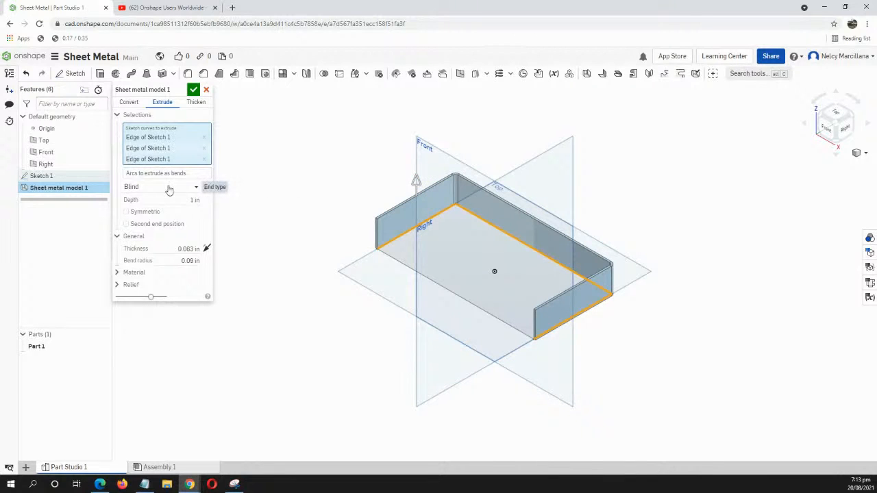
- Flip the blind extrude's direction, make its 1 in depth symmetric, and finish the three-sided sheet metal model
left_click(191, 189)
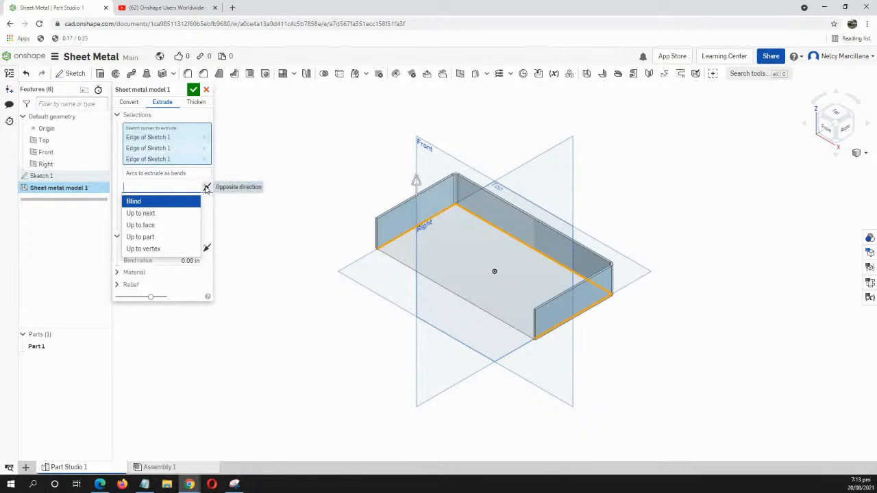
left_click(207, 188)
left_click(207, 188)
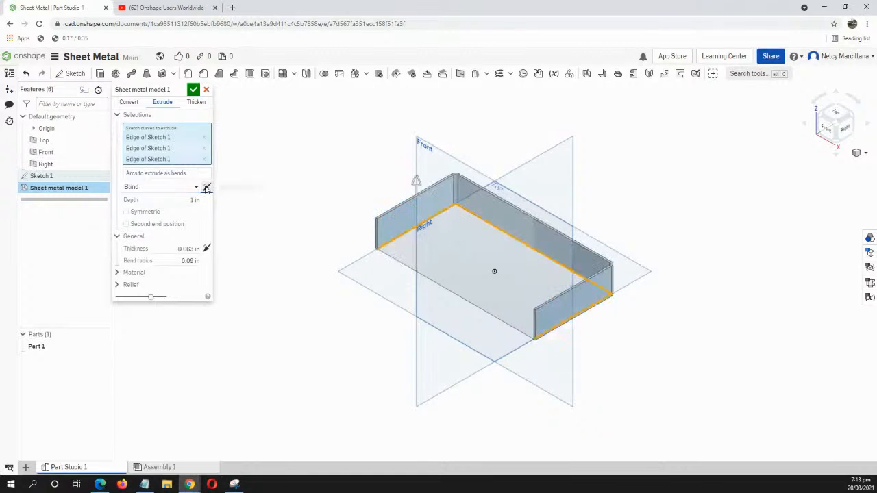
left_click(206, 189)
left_click(207, 188)
left_click(207, 188)
left_click(153, 213)
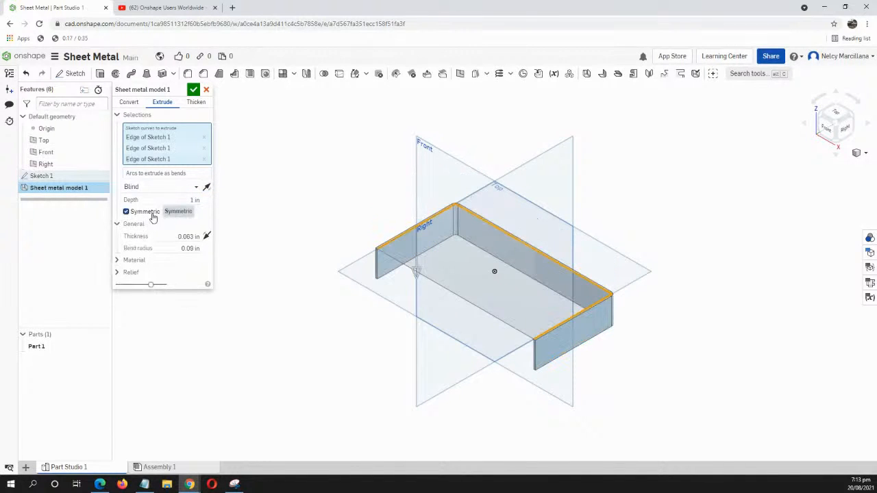
left_click(183, 236)
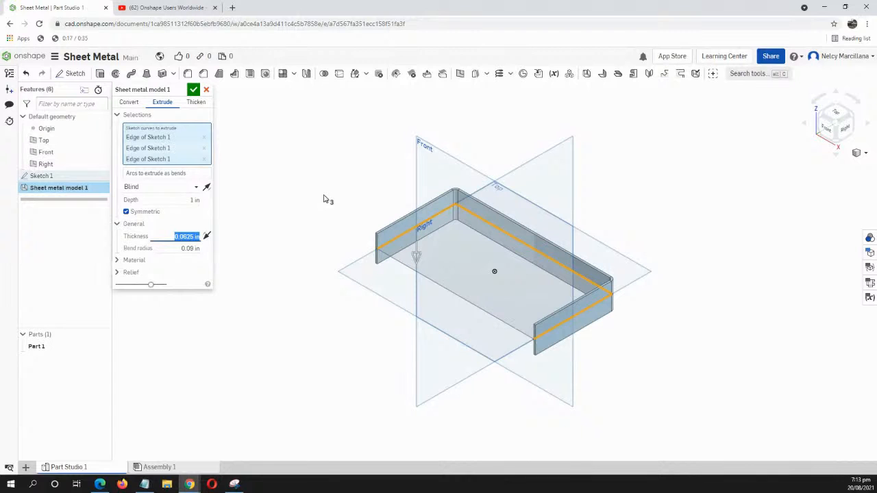
left_click(192, 91)
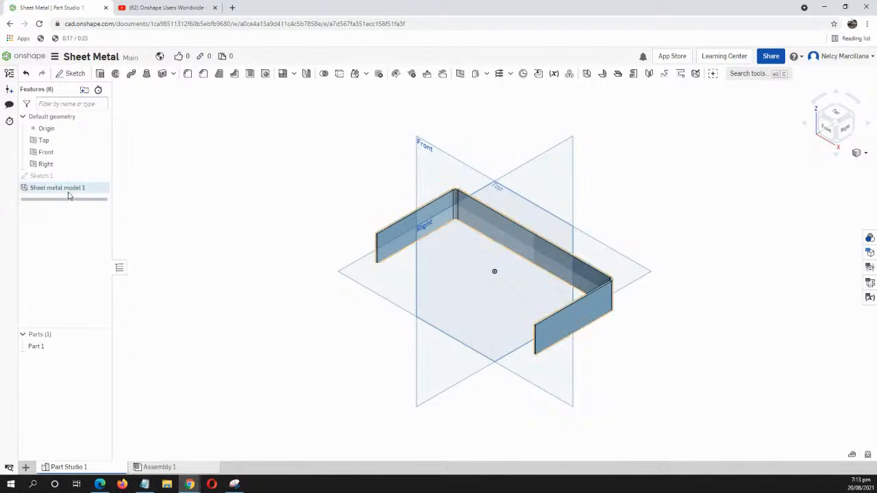
- Replace the extruded sheet metal model with one made by thickening the sketch rectangle to 0.063 in with a 0.09 in bend radius
left_click(73, 188)
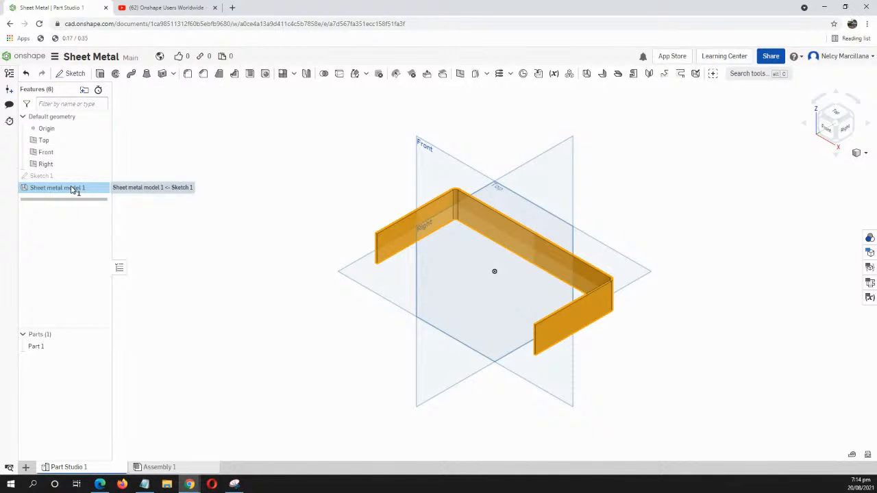
key("Delete")
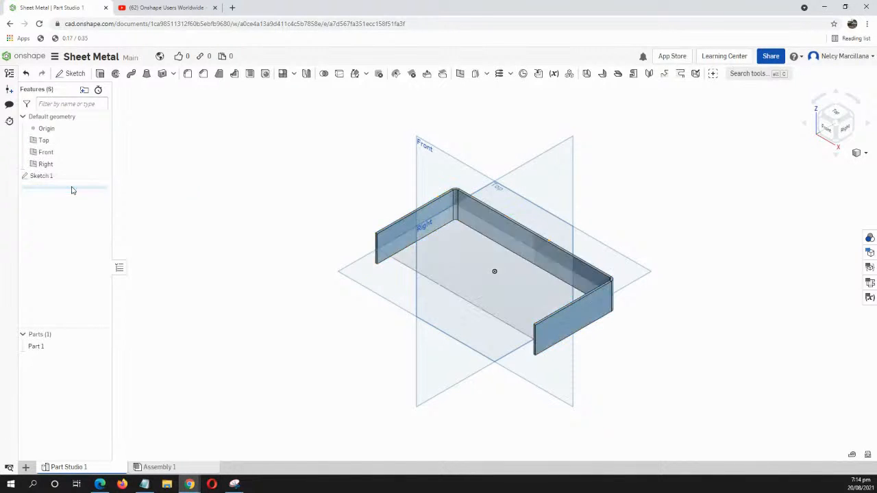
left_click(585, 80)
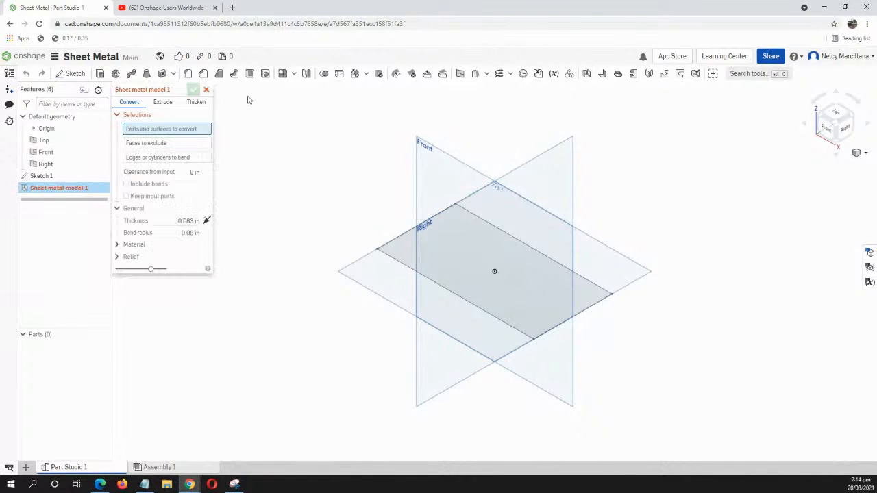
left_click(196, 107)
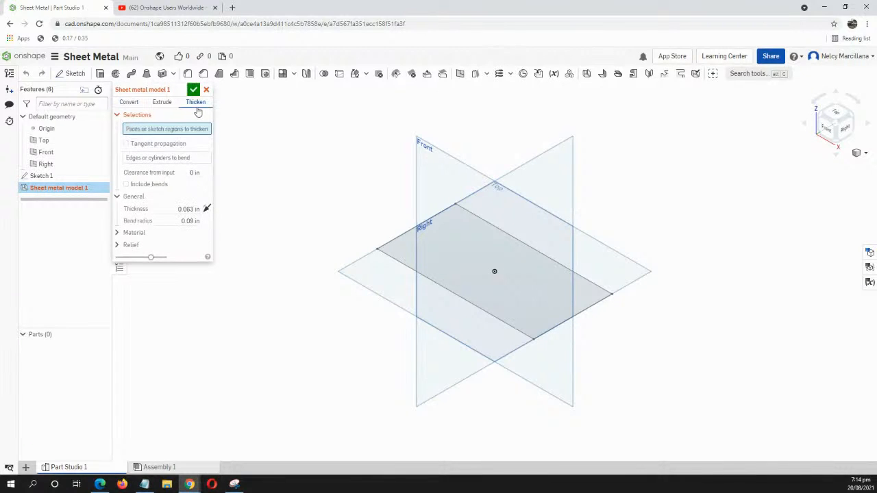
left_click(444, 250)
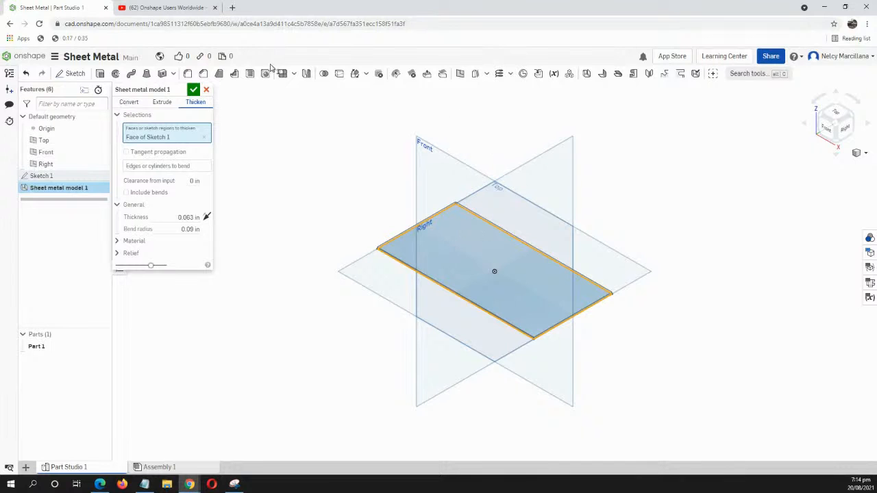
left_click(194, 91)
scroll(418, 297, "up", 2)
middle_click_drag(419, 297, 395, 304)
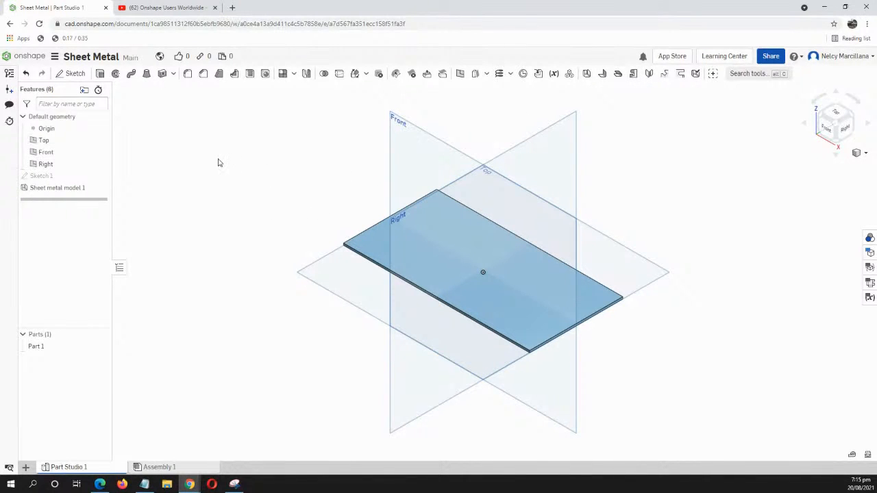
scroll(385, 281, "up", 5)
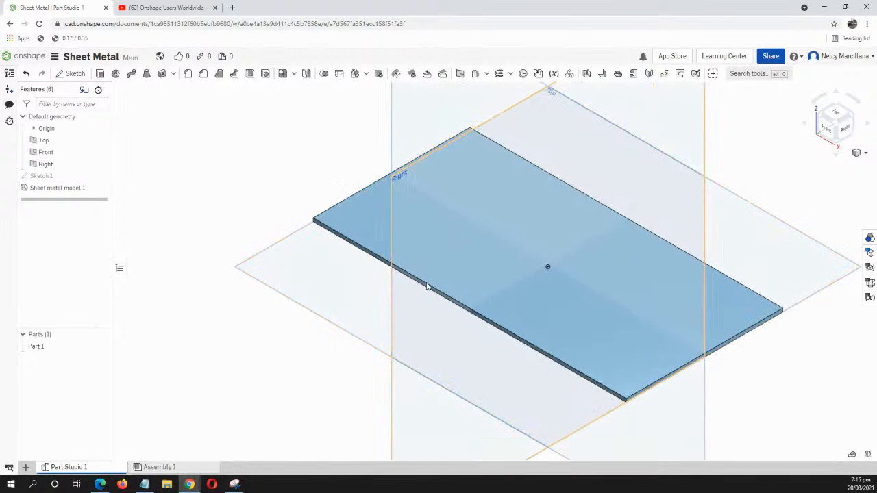
scroll(413, 249, "down", 4)
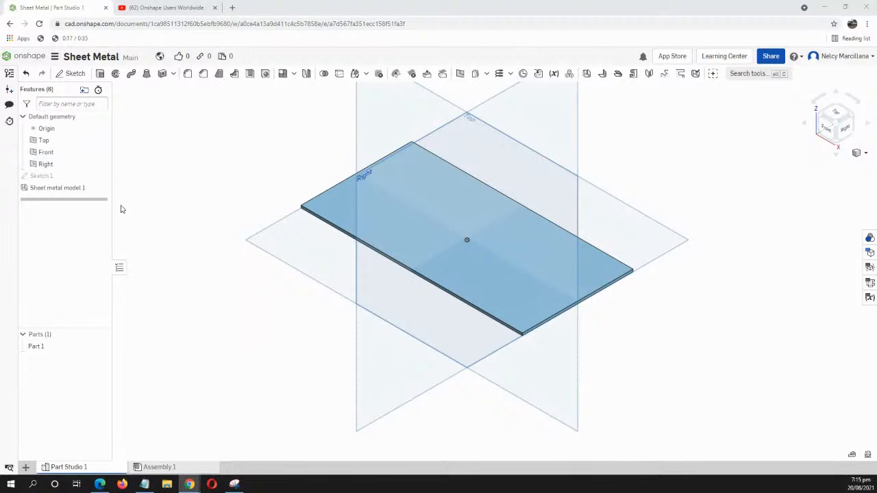
- Go back to the document list and open the untitled document containing the three-sided sheet metal part
left_click(31, 61)
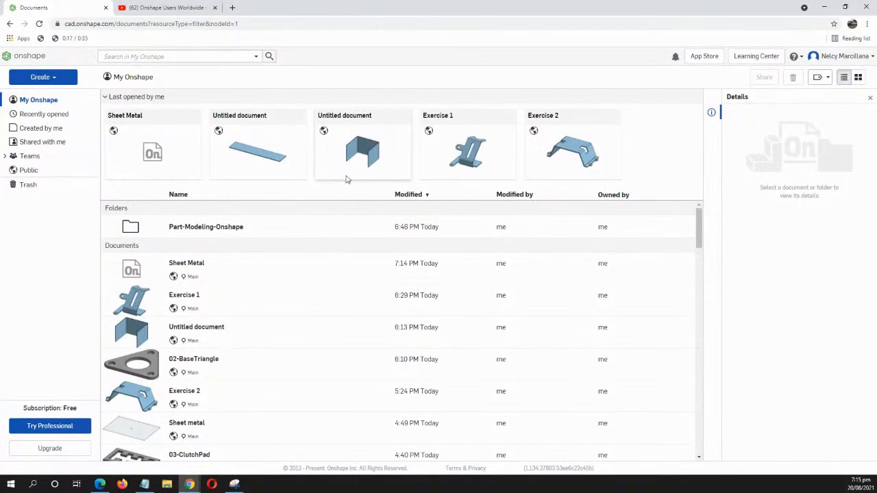
scroll(241, 332, "down", 3)
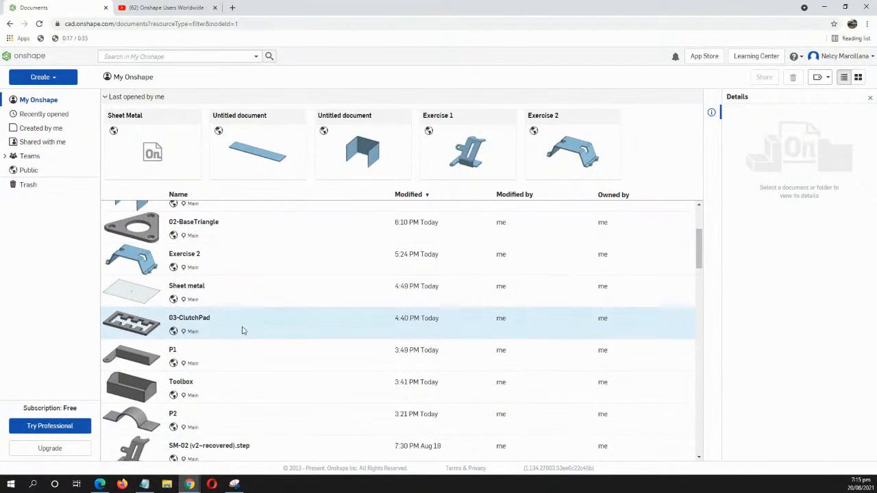
scroll(248, 341, "down", 2)
scroll(251, 351, "up", 3)
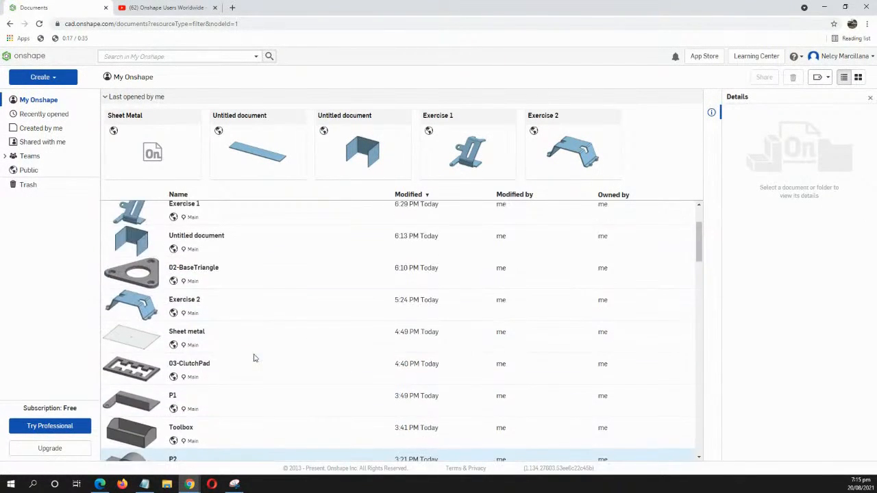
scroll(267, 329, "up", 1)
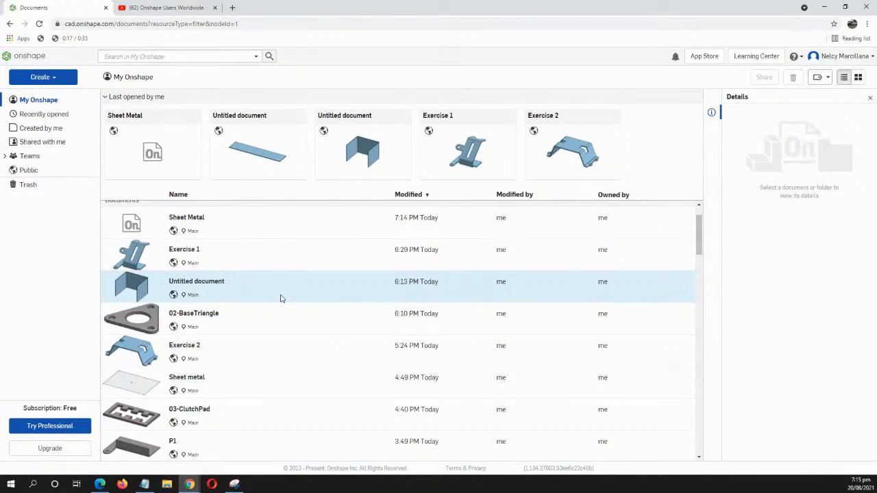
double_click(281, 298)
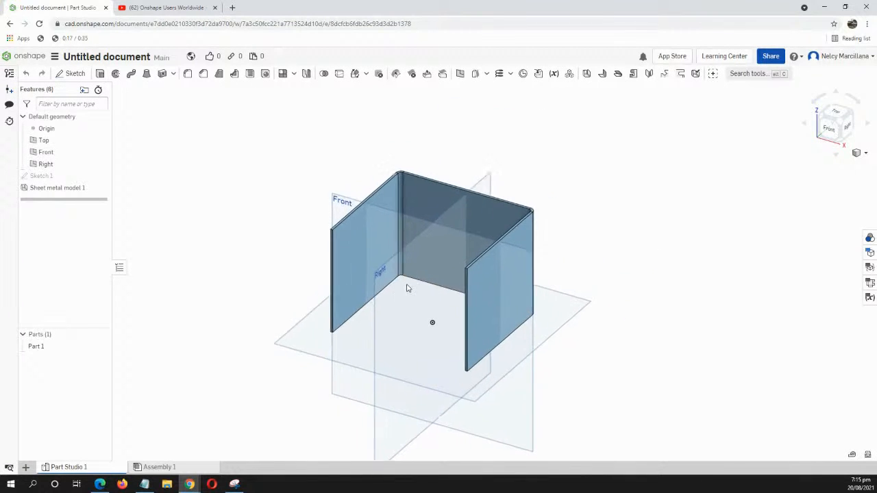
- Start a flange on the right wall's outer upper edge, with inner alignment, 1 in blind distance and 90 deg bend angle
middle_click_drag(407, 274, 407, 293)
scroll(407, 280, "down", 1)
scroll(407, 278, "up", 2)
scroll(422, 275, "down", 1)
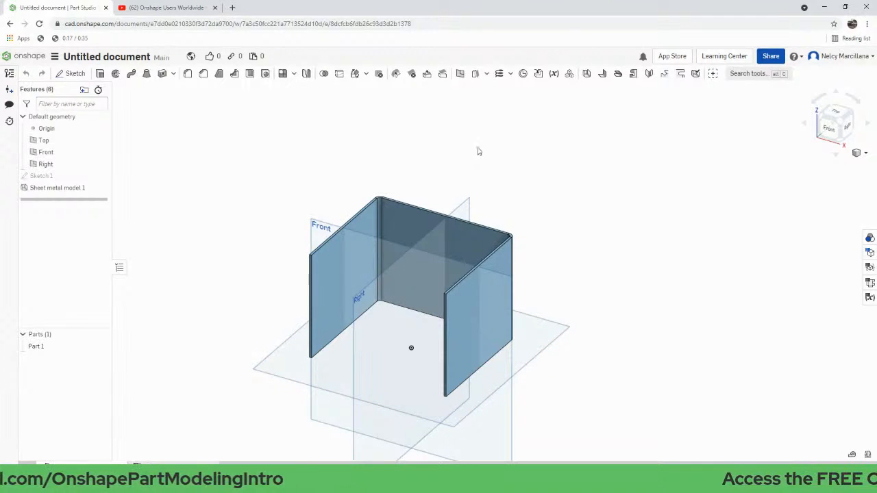
left_click(602, 74)
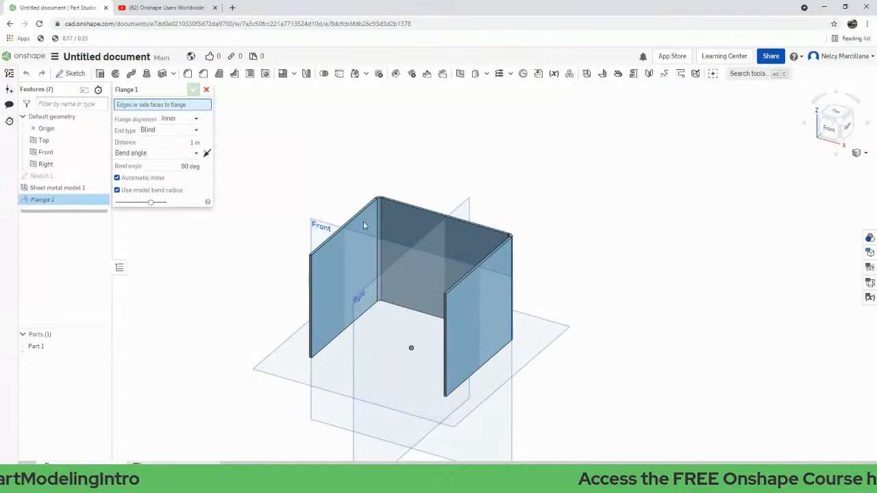
middle_click_drag(341, 301, 352, 258)
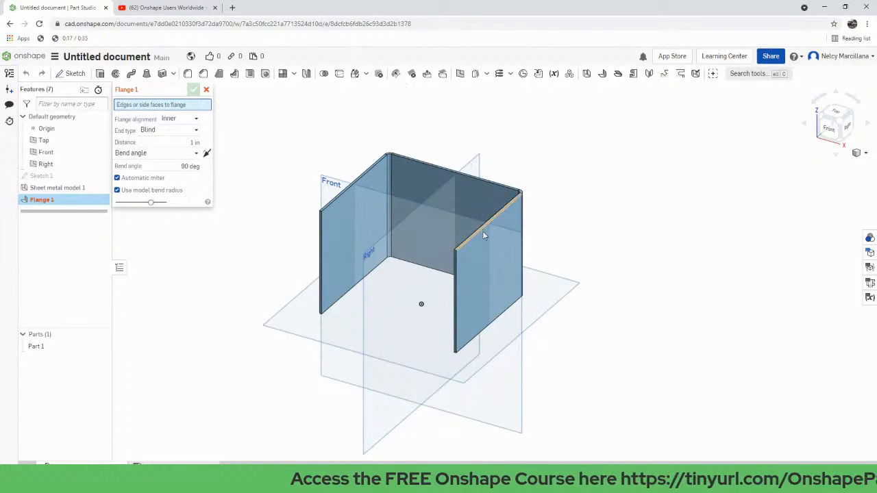
scroll(482, 231, "down", 5)
scroll(480, 230, "up", 10)
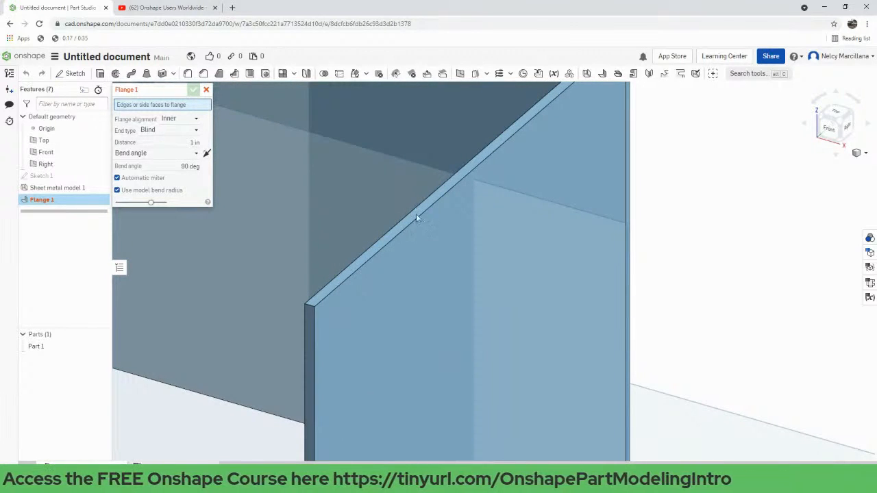
left_click(401, 232)
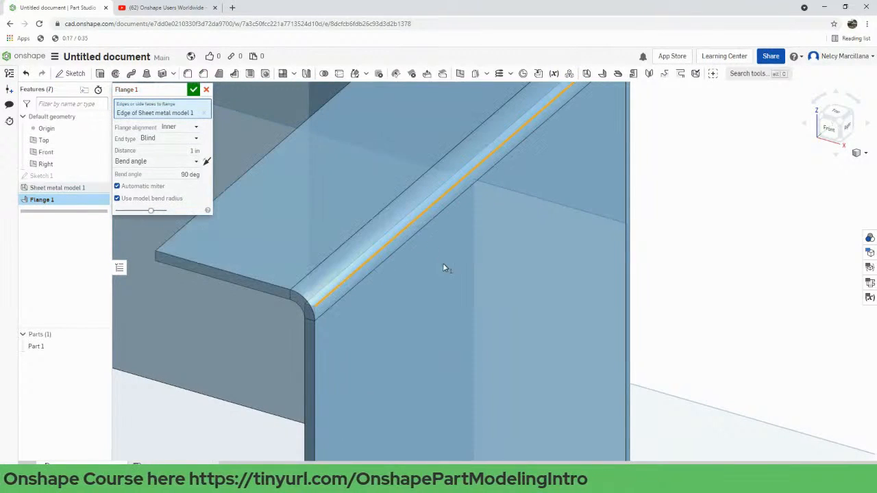
- Examine the inner-aligned flange preview on the right wall's upper edge from several angles, checking the alignment options
scroll(425, 289, "up", 1)
scroll(465, 274, "down", 6)
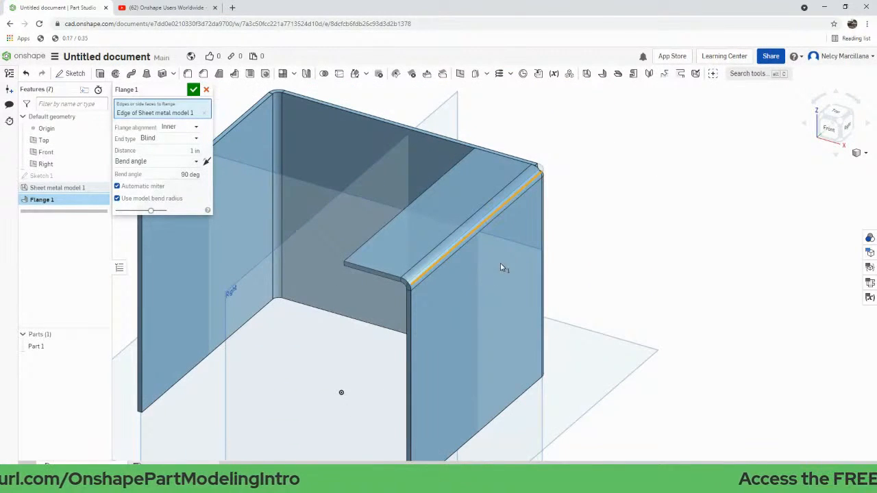
right_click_drag(500, 268, 470, 275)
scroll(470, 276, "up", 1)
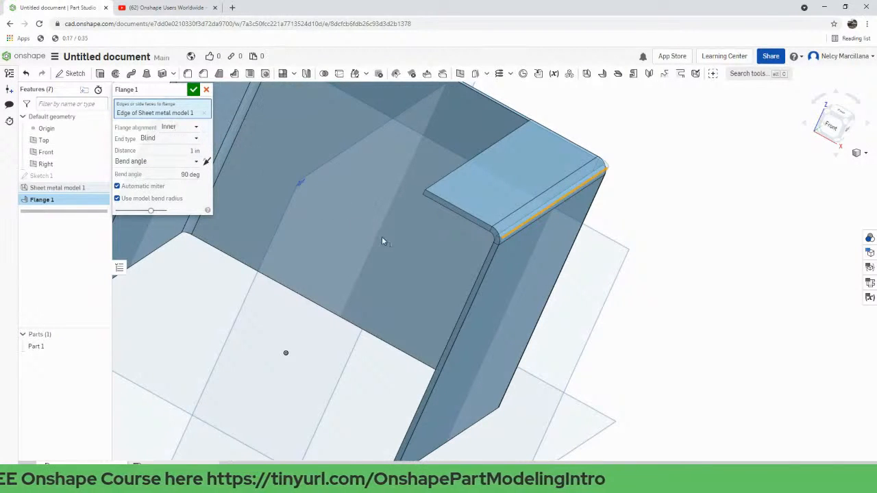
right_click_drag(381, 237, 429, 226)
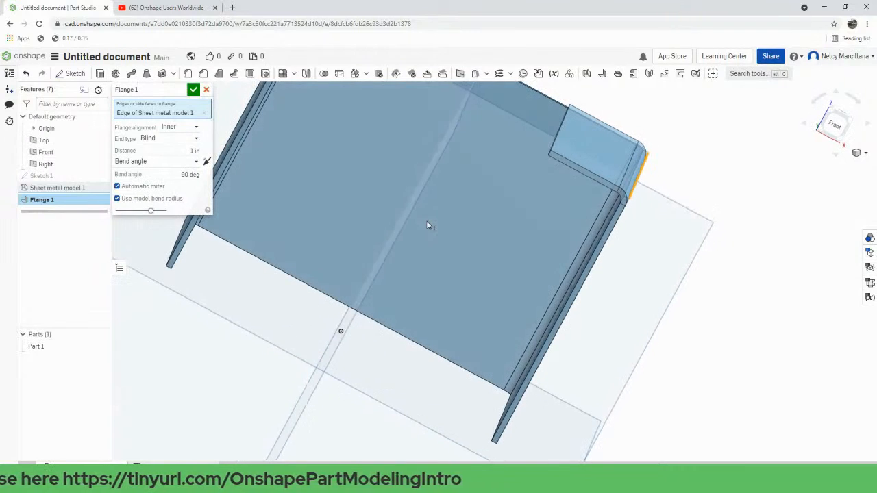
scroll(428, 226, "down", 1)
middle_click_drag(426, 227, 401, 243)
left_click(179, 128)
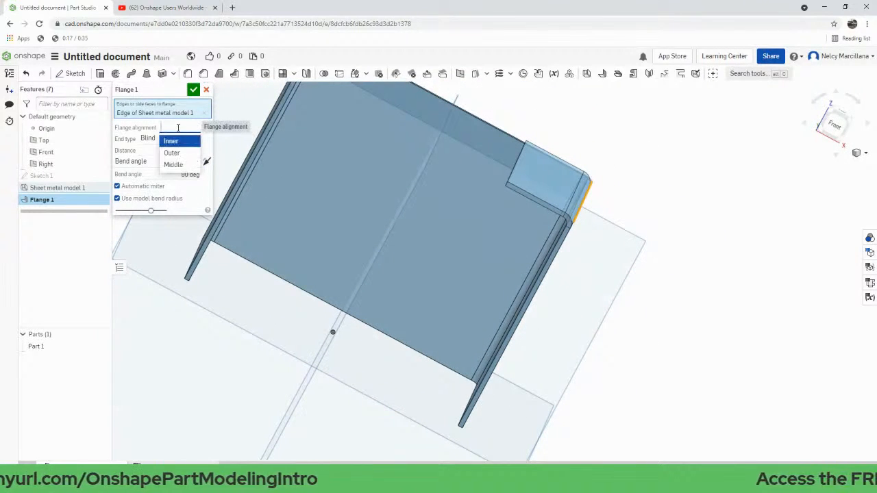
left_click(184, 140)
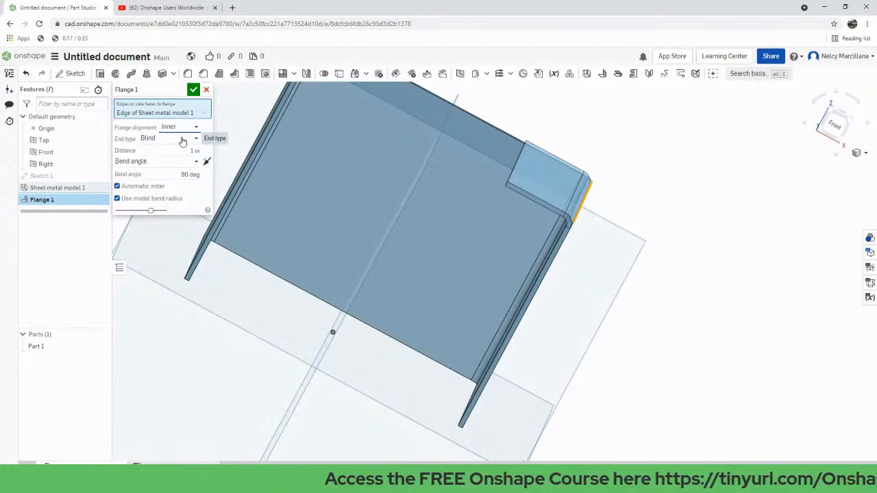
scroll(484, 232, "down", 3)
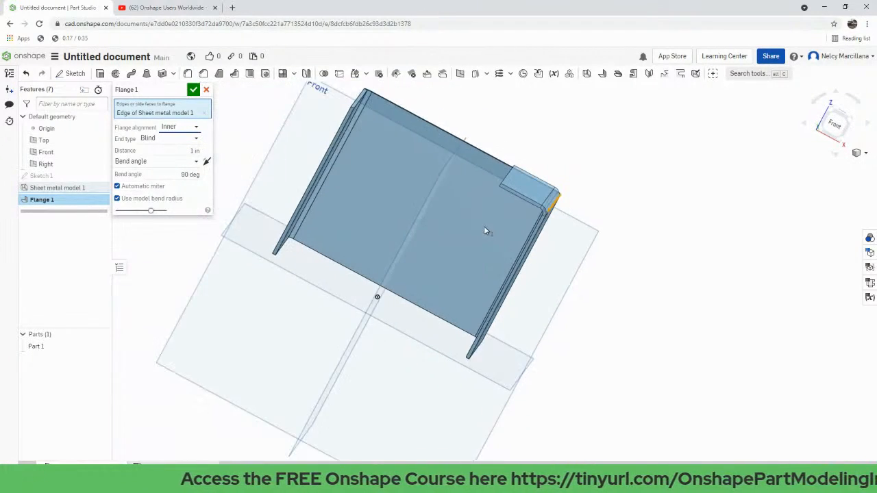
scroll(485, 229, "up", 3)
middle_click_drag(518, 205, 459, 240)
right_click_drag(459, 240, 465, 237)
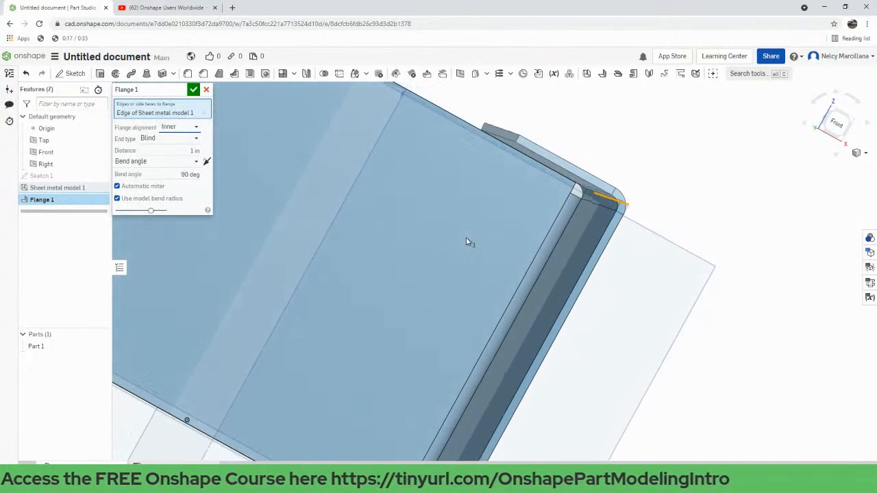
- Try the outer and middle alignments for the flange and return the alignment to inner
left_click(179, 129)
left_click(177, 150)
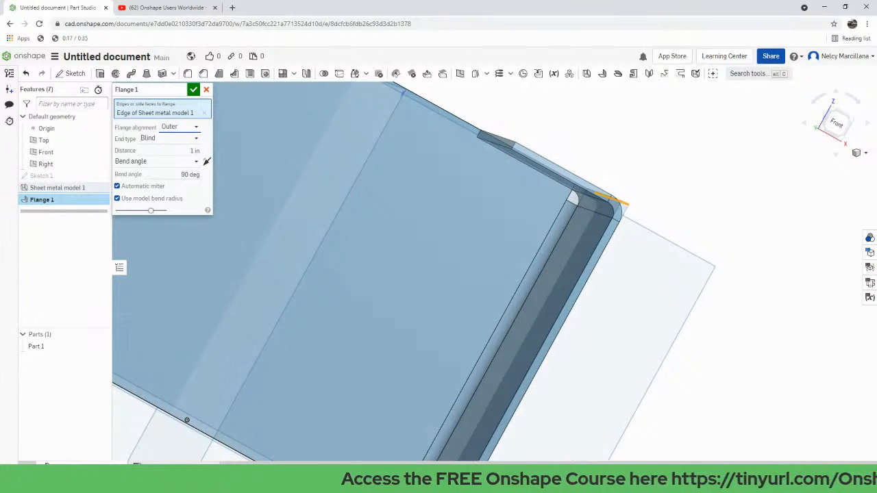
left_click(191, 129)
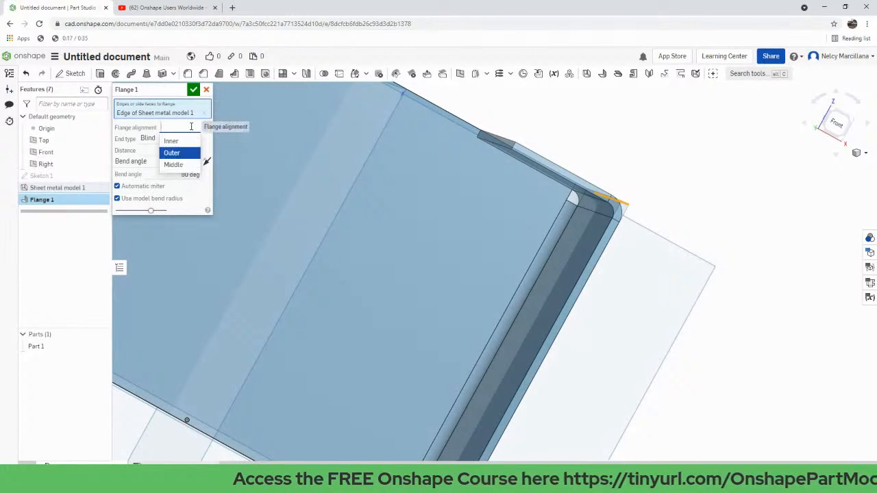
left_click(183, 170)
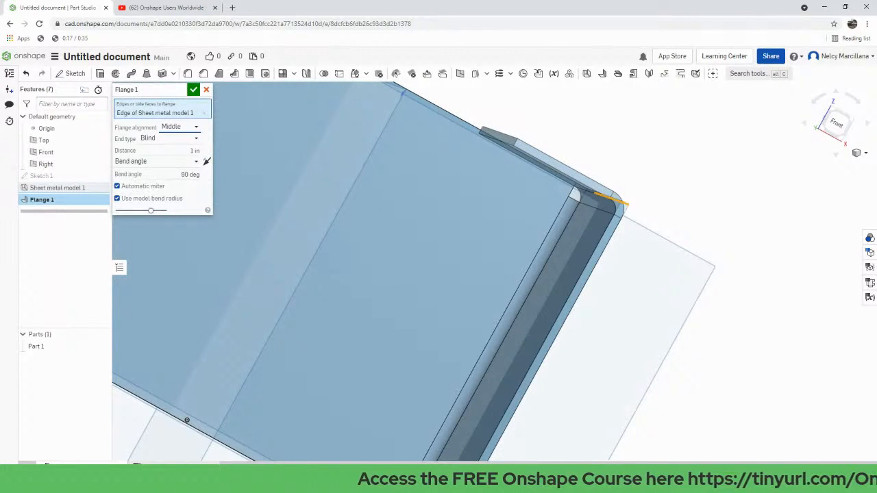
scroll(525, 180, "up", 1)
right_click_drag(563, 187, 560, 187)
left_click(181, 128)
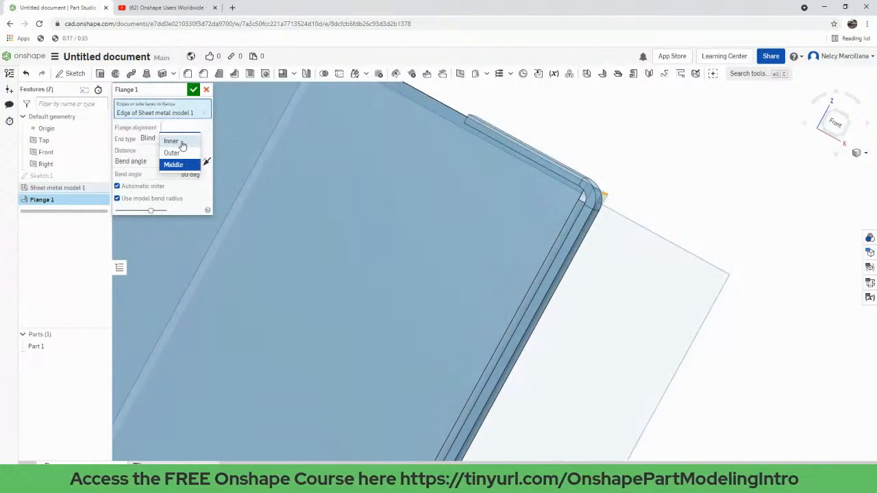
left_click(182, 142)
- Keep the flange's end type as blind and flip the flange to the opposite side so it points outward
left_click(182, 140)
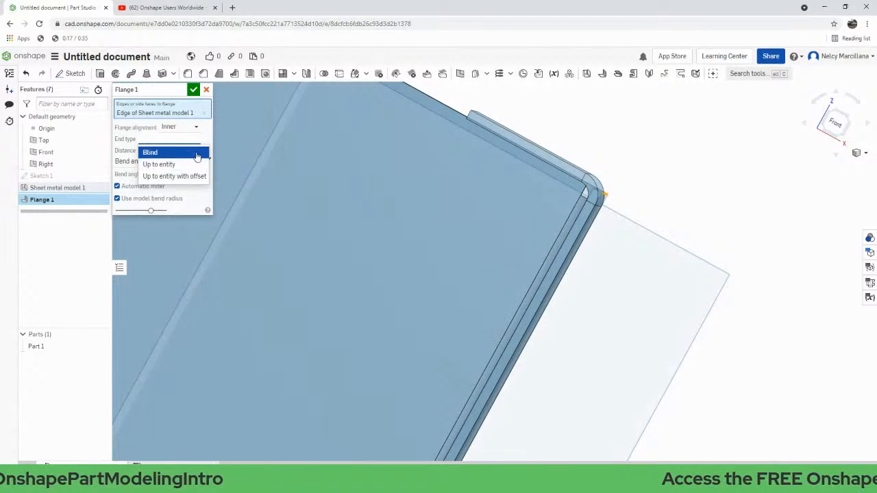
left_click(196, 152)
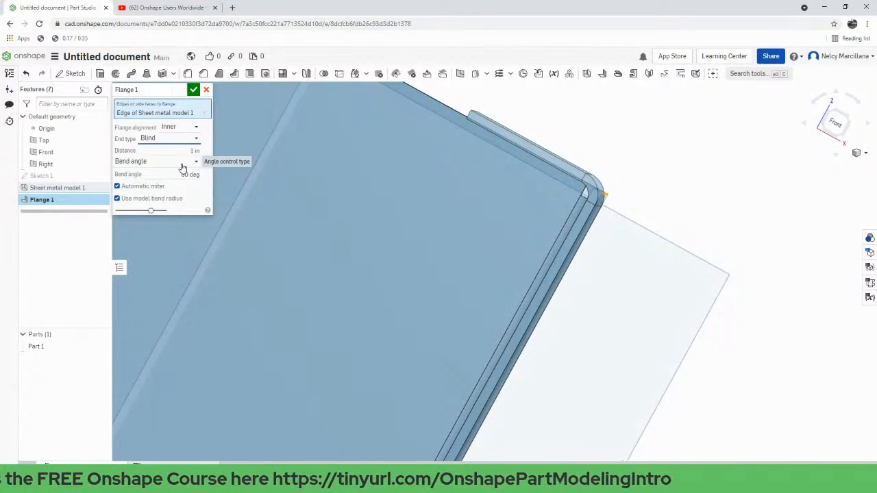
left_click(182, 162)
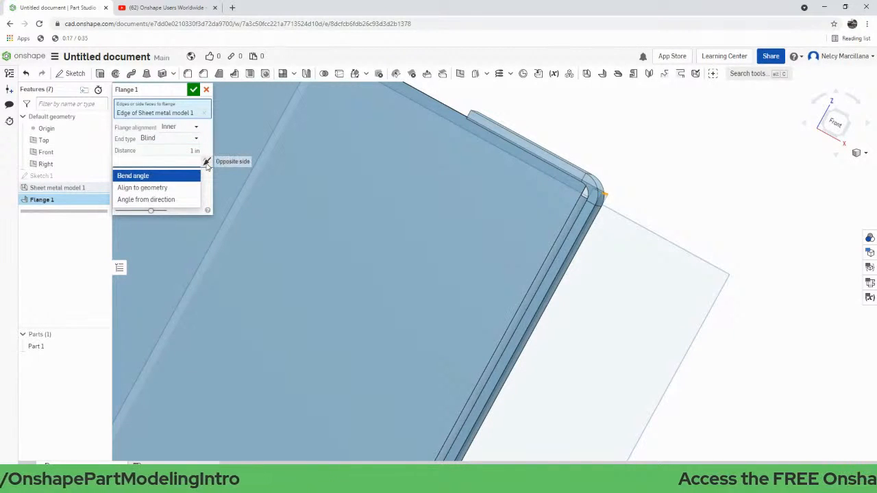
left_click(207, 162)
left_click(207, 162)
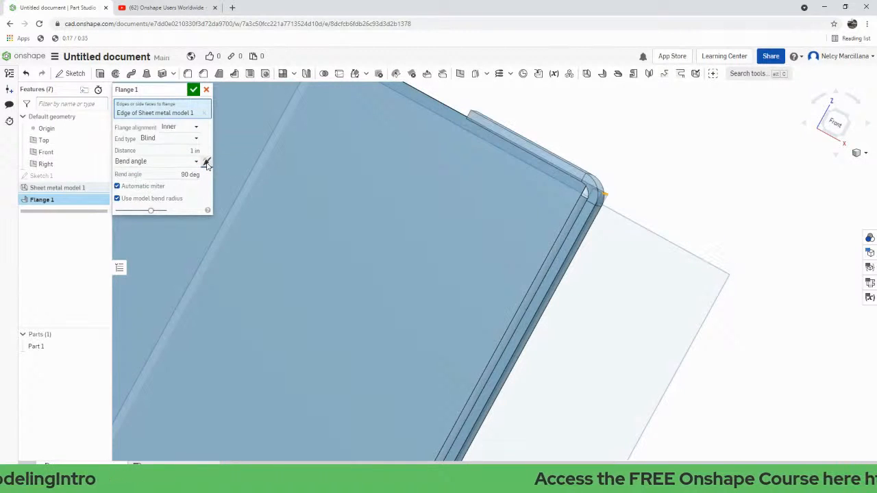
left_click(207, 163)
left_click(207, 162)
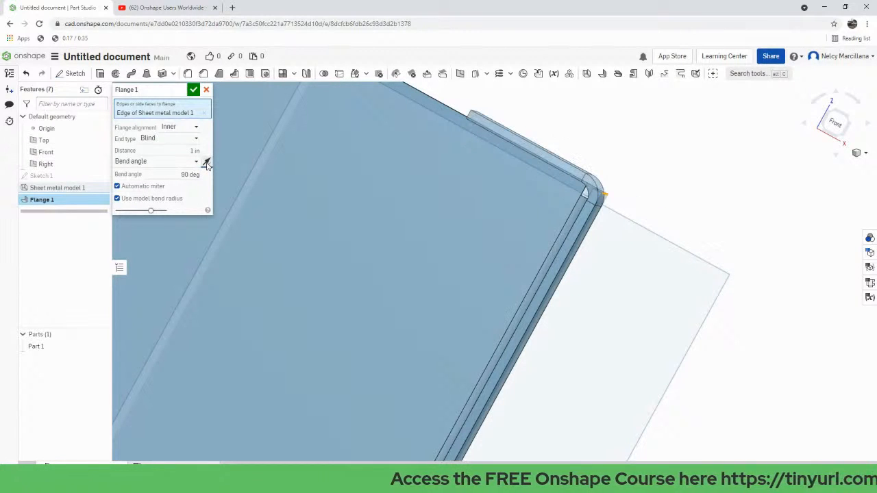
right_click_drag(383, 205, 438, 203)
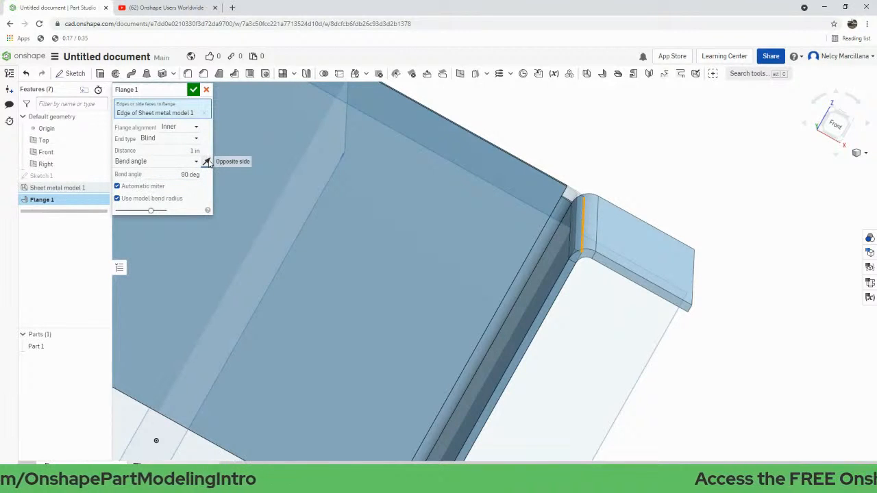
- Set the flange's bend angle to 100 deg and finish the flange
left_click(179, 175)
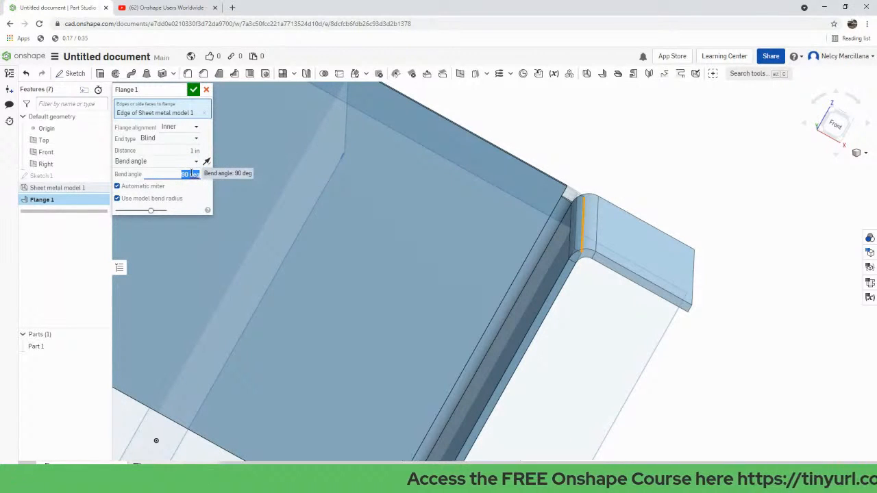
type("100")
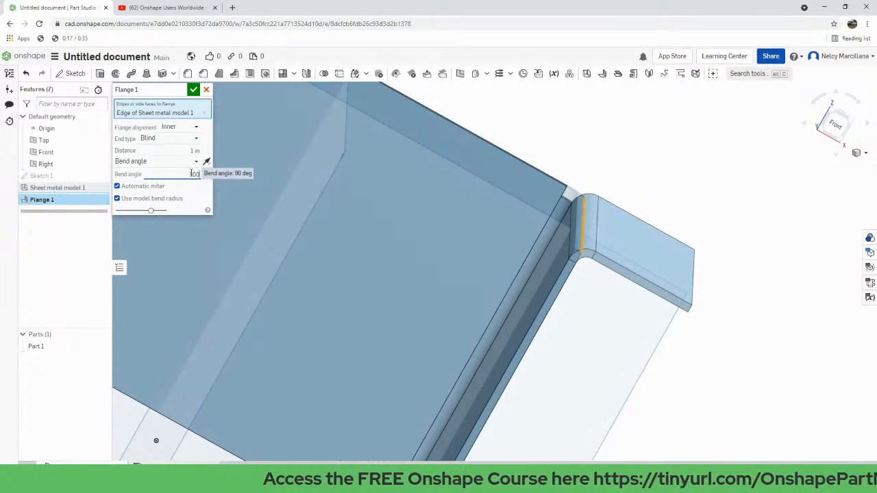
left_click(177, 153)
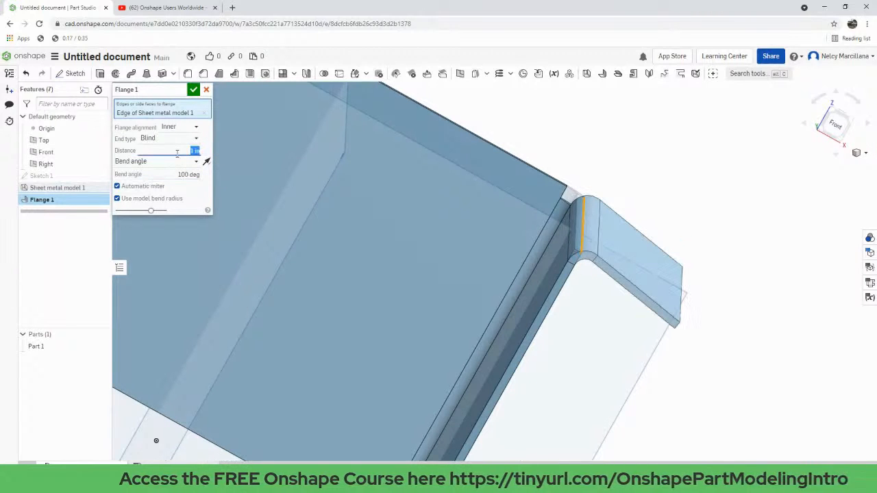
right_click_drag(465, 222, 471, 213)
middle_click_drag(483, 266, 417, 228)
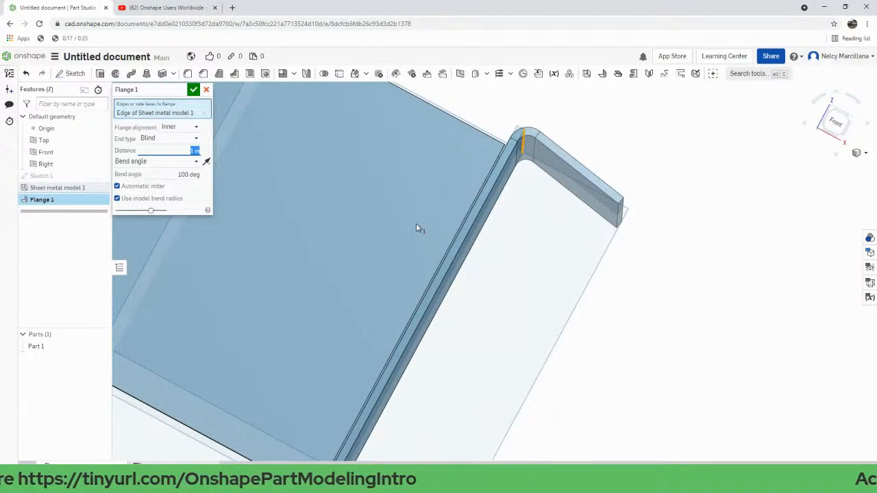
mouse_move(418, 228)
right_mouse_down()
mouse_move(444, 253)
mouse_move(421, 250)
mouse_move(406, 261)
mouse_move(413, 226)
mouse_move(423, 224)
right_mouse_up()
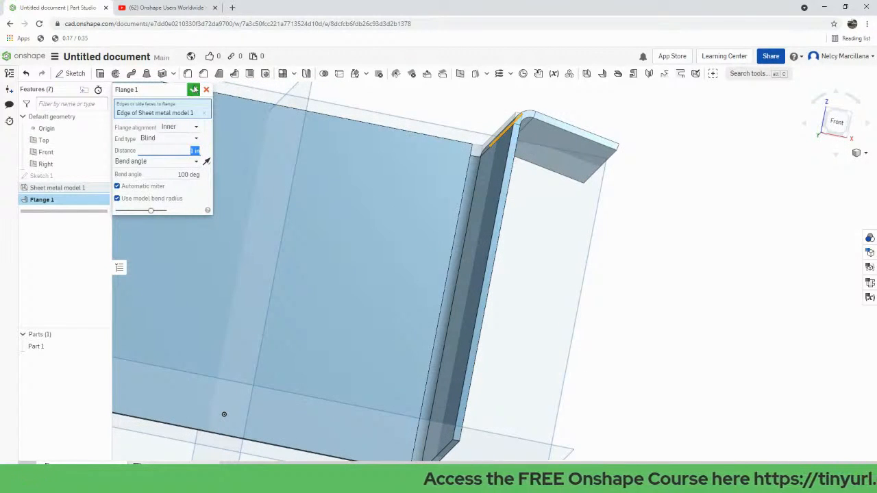
left_click(194, 90)
- Start a tear drop hem on the left wall's top edge, with 0.09 in inner radius, 0.09 in gap and 0.5 in total length
scroll(456, 266, "up", 2)
scroll(456, 266, "down", 4)
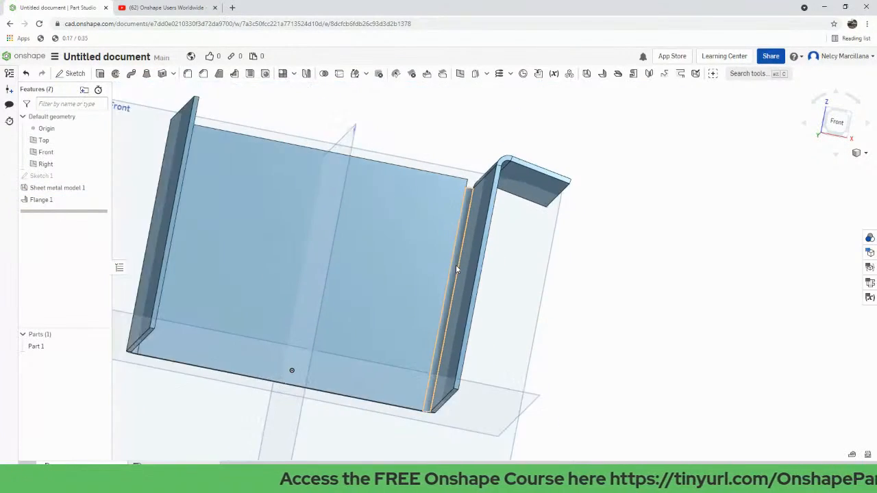
mouse_move(491, 344)
right_mouse_down()
mouse_move(481, 330)
mouse_move(458, 342)
mouse_move(477, 340)
right_mouse_up()
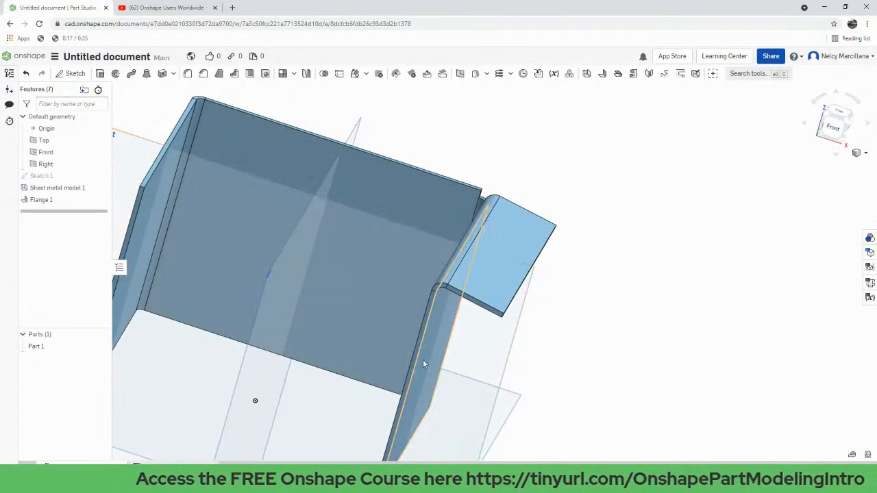
middle_click_drag(422, 360, 521, 313)
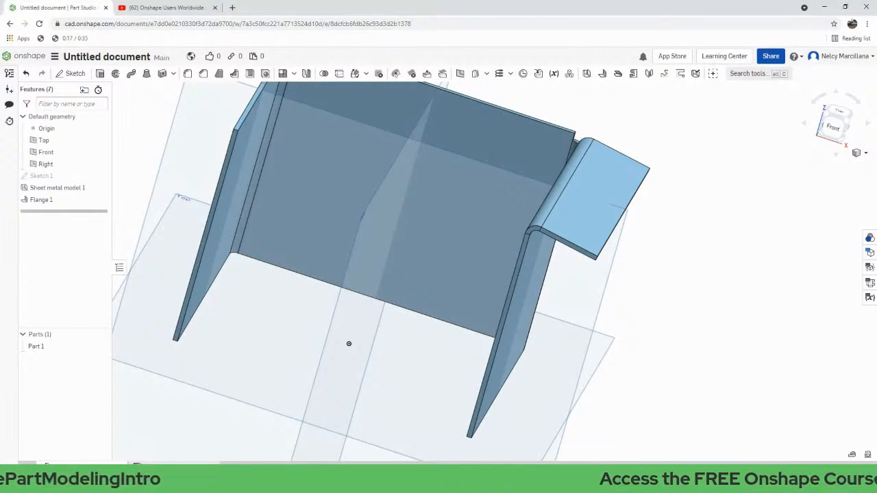
left_click(616, 74)
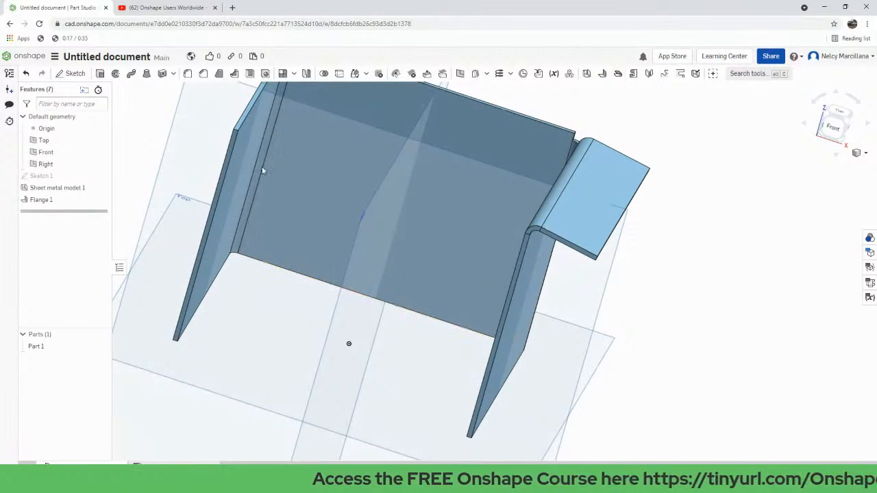
middle_click_drag(318, 241, 440, 350)
scroll(430, 343, "down", 2)
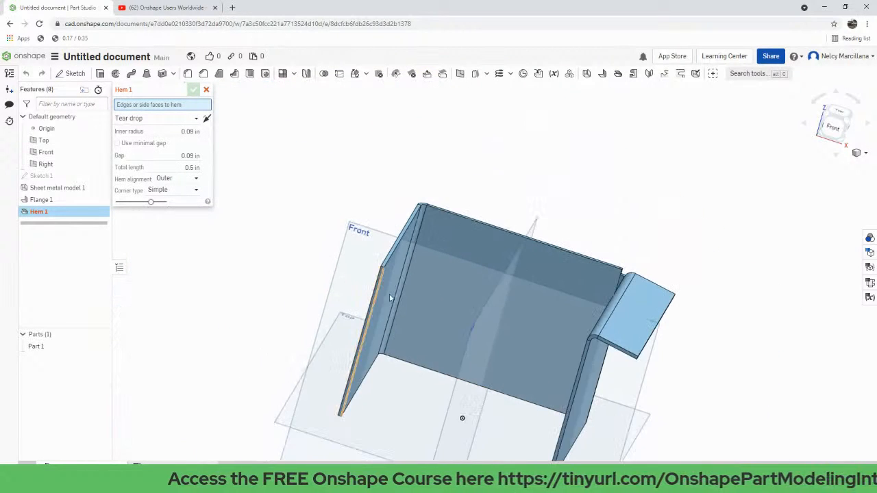
scroll(407, 302, "up", 5)
right_click_drag(397, 303, 420, 317)
middle_click_drag(517, 292, 385, 235)
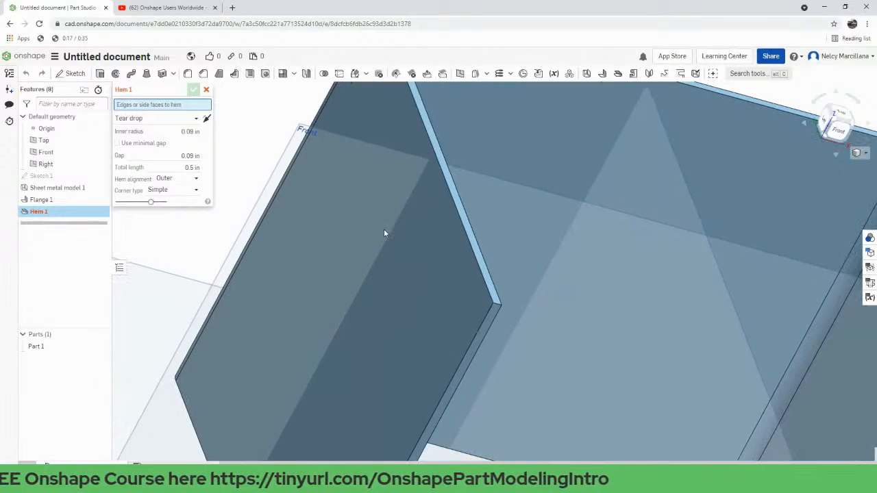
left_click(468, 237)
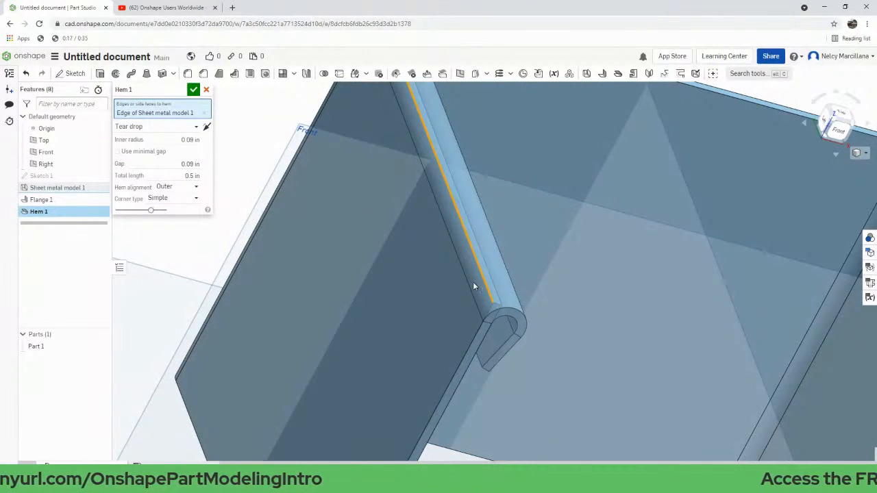
- Flip the hem's direction so it folds toward the outside of the left wall
right_click_drag(477, 300, 468, 288)
right_click_drag(566, 334, 505, 271)
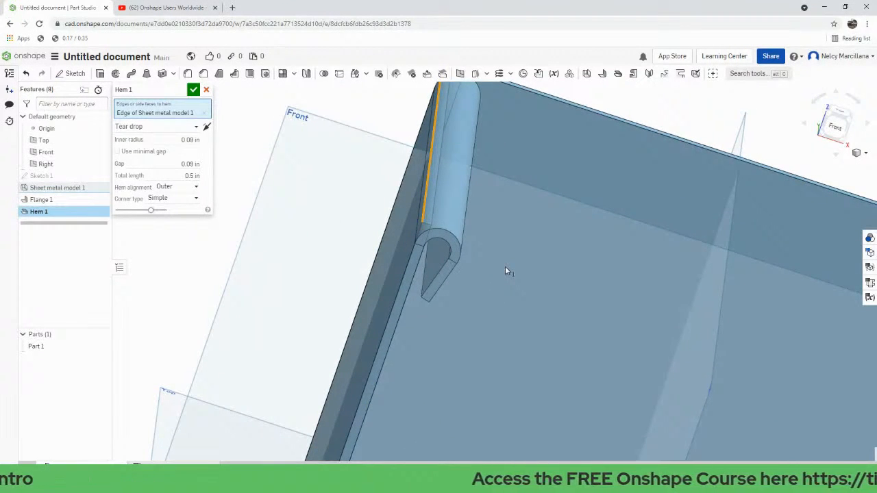
left_click(207, 128)
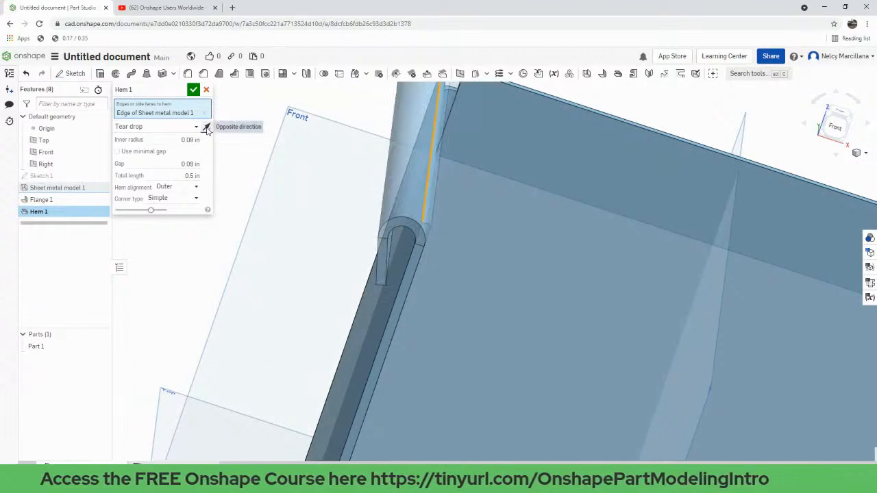
left_click(206, 128)
left_click(207, 128)
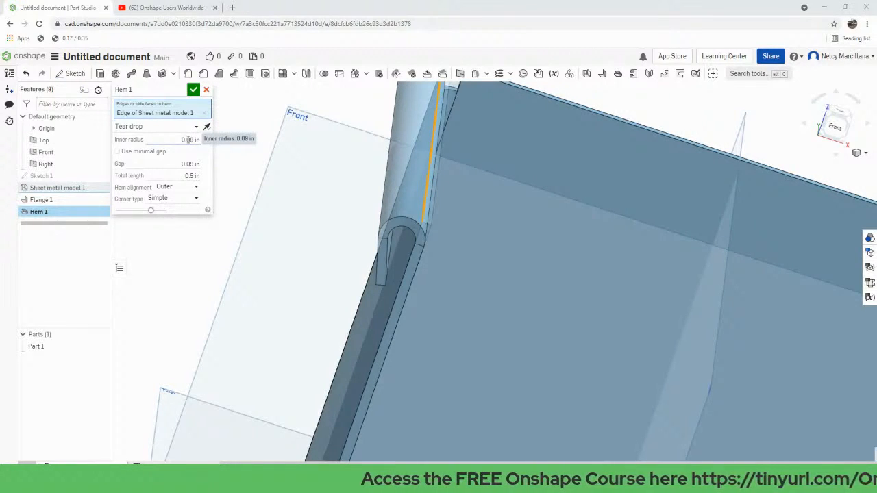
- Try the minimal gap option on the tear drop hem and turn it back off
left_click(155, 153)
left_click(155, 153)
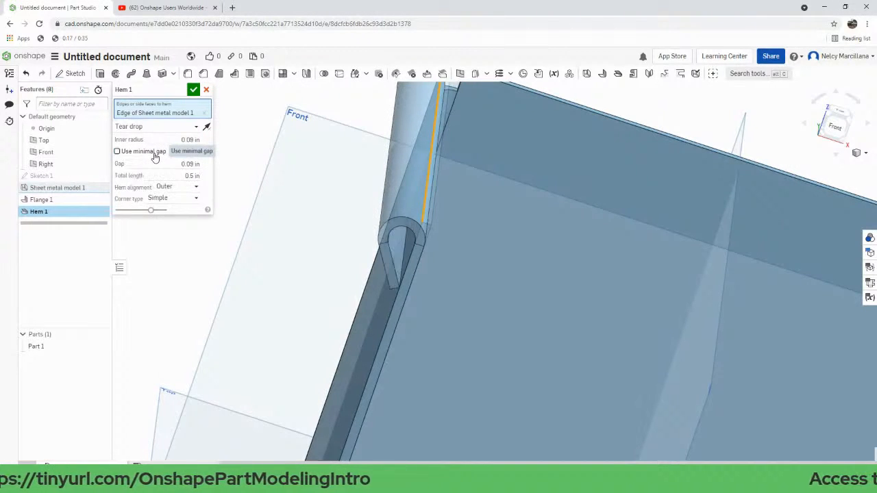
left_click(154, 154)
left_click(155, 154)
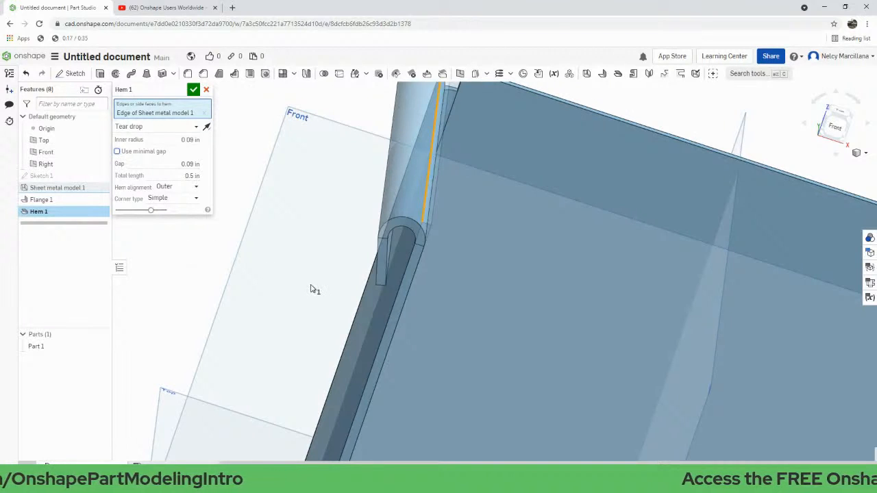
right_click_drag(330, 318, 394, 318)
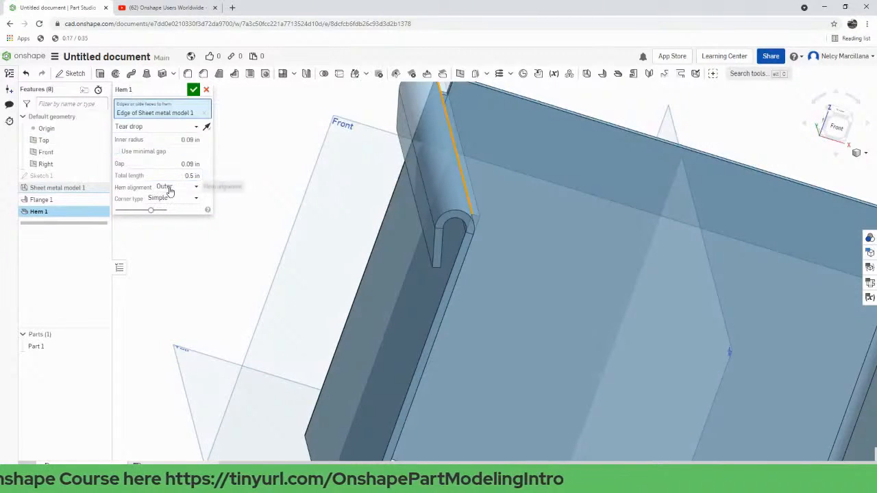
- Try the In place alignment on the left wall's tear drop hem and return it to Outer
left_click(170, 188)
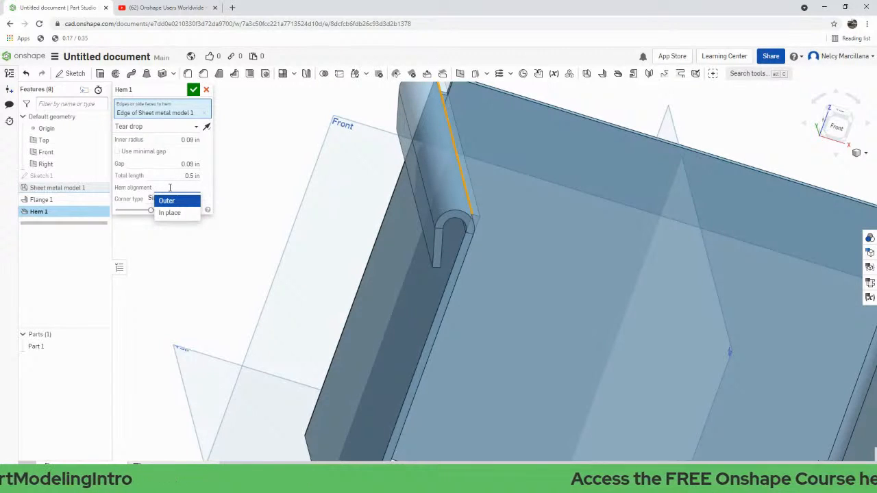
left_click(175, 203)
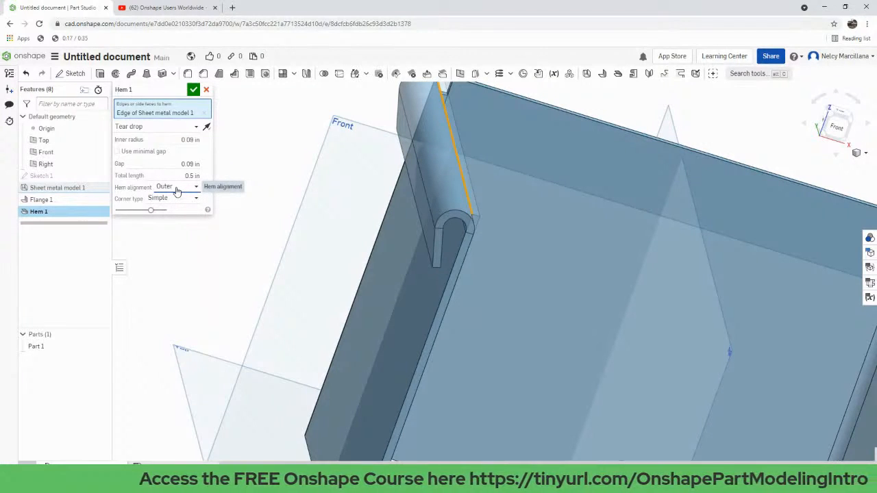
left_click(176, 190)
left_click(178, 211)
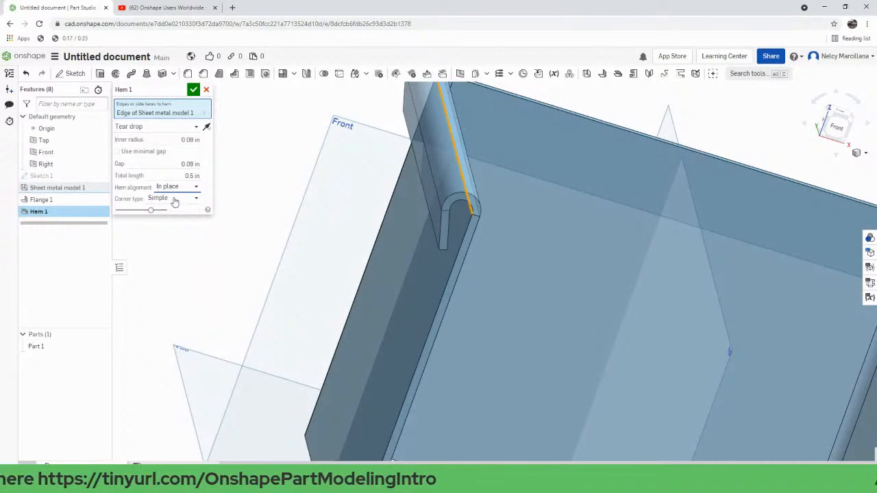
left_click(176, 188)
left_click(176, 201)
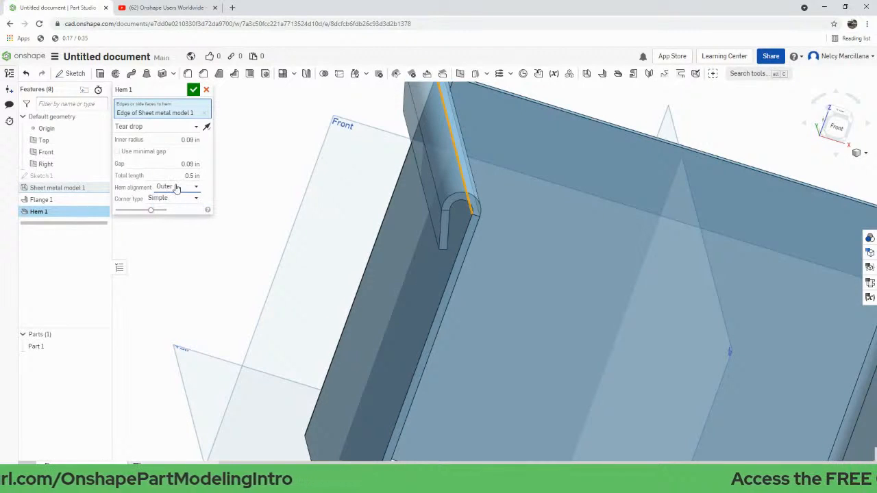
left_click(175, 188)
left_click(177, 212)
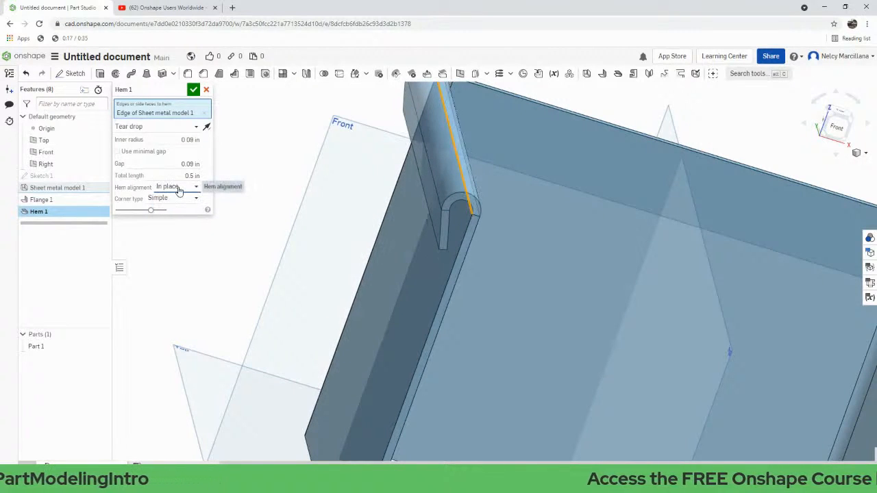
left_click(176, 188)
left_click(175, 202)
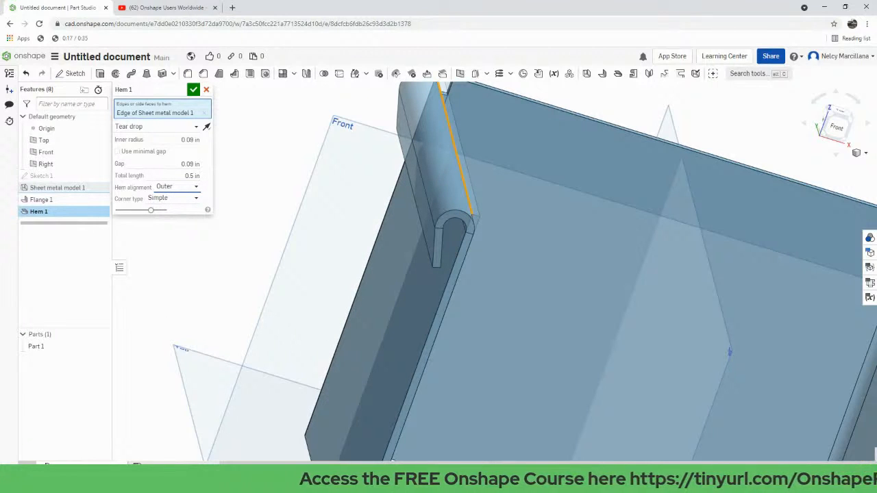
- Try the Closed corner type on the tear drop hem and return it to Simple
left_click(176, 198)
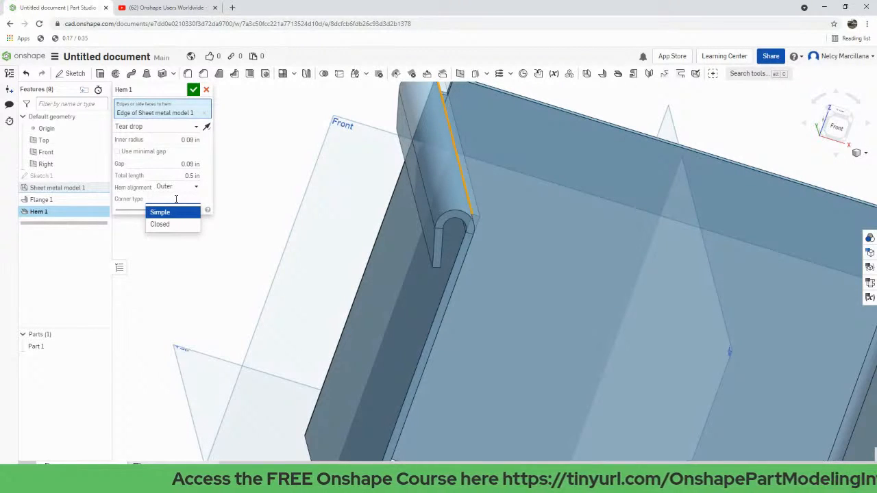
left_click(182, 213)
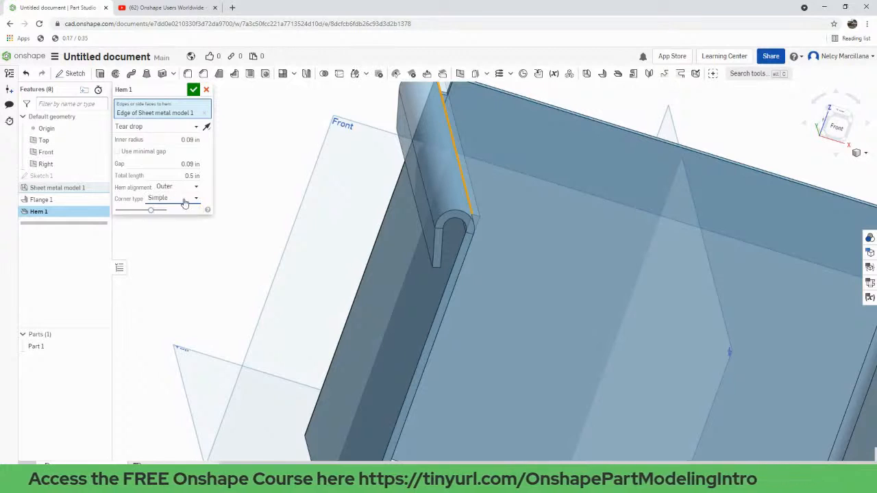
left_click(185, 201)
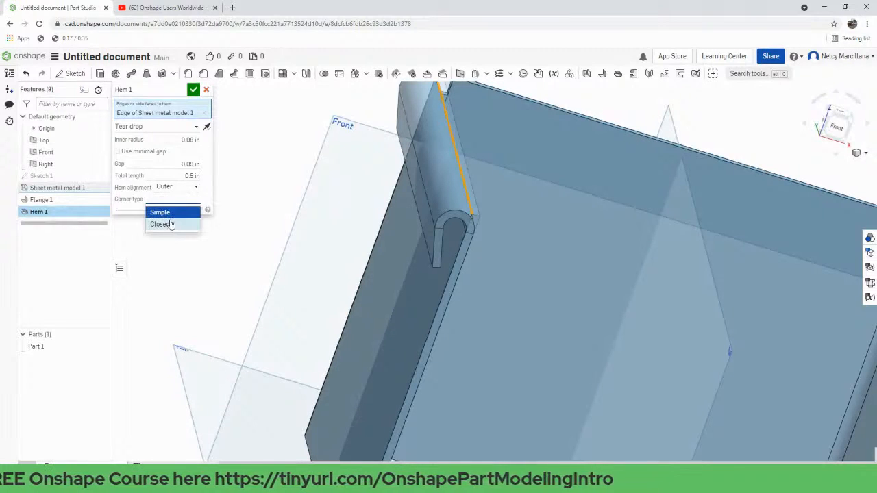
left_click(171, 223)
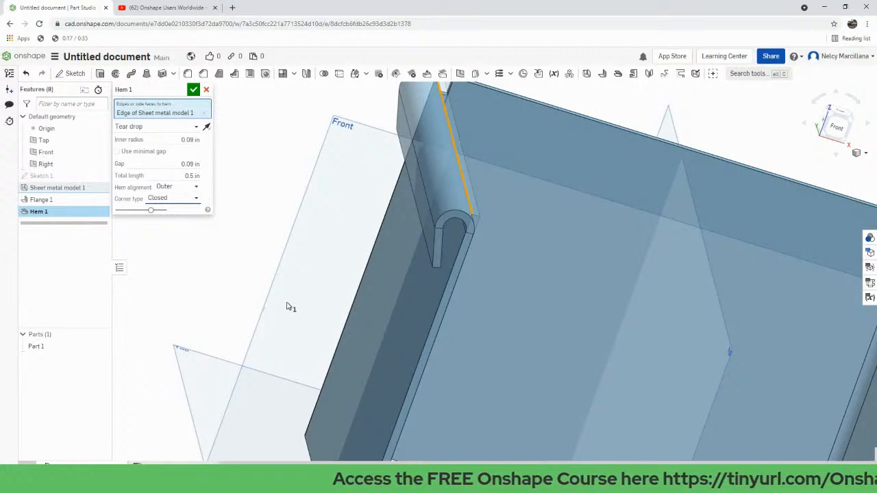
right_click_drag(284, 307, 286, 295)
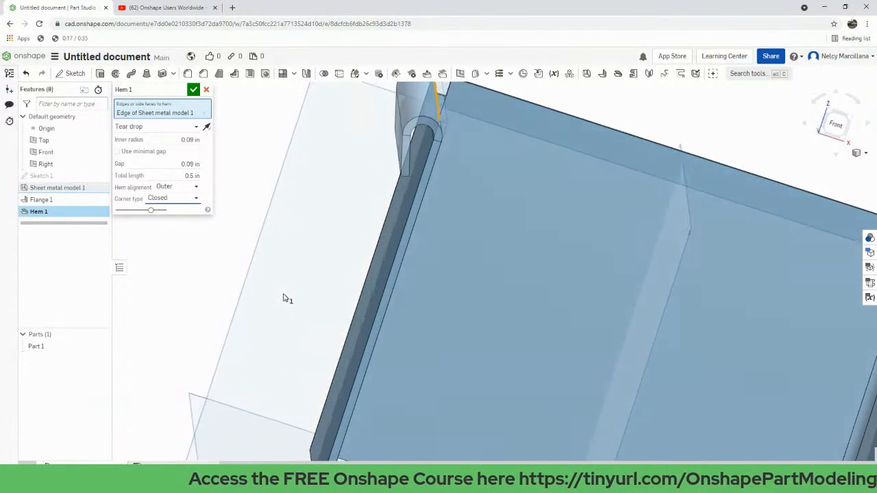
left_click(188, 200)
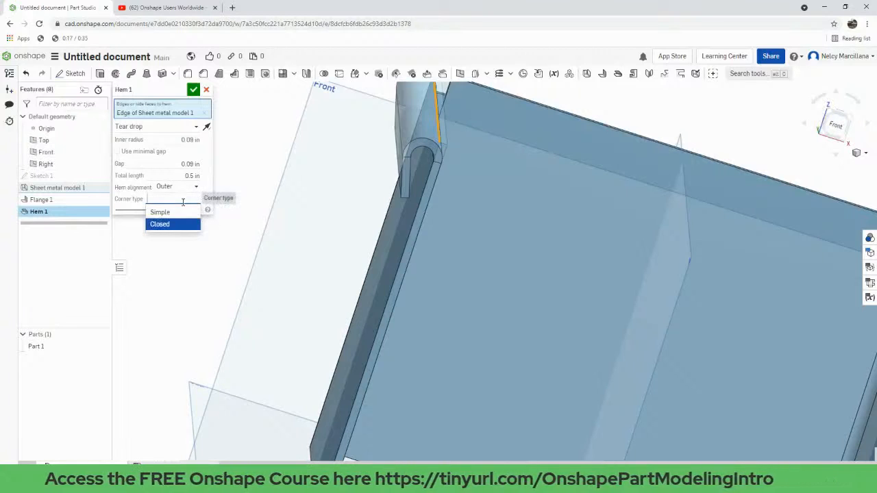
left_click(168, 210)
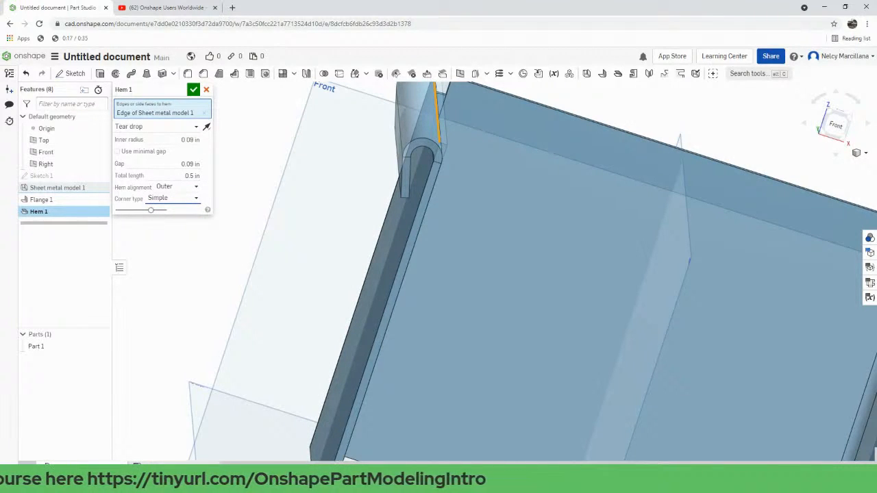
- Switch the hem on the left wall's top edge to the Rolled type
left_click(154, 127)
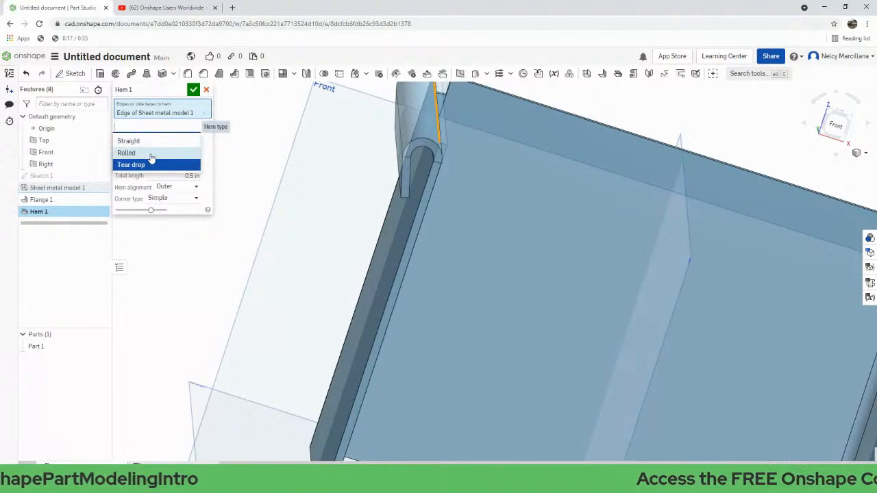
left_click(152, 156)
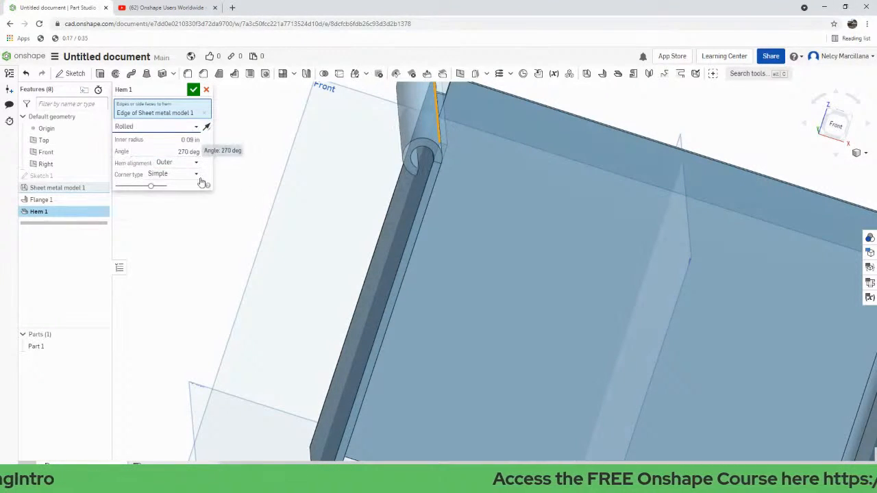
scroll(249, 304, "down", 2)
right_click_drag(370, 224, 374, 218)
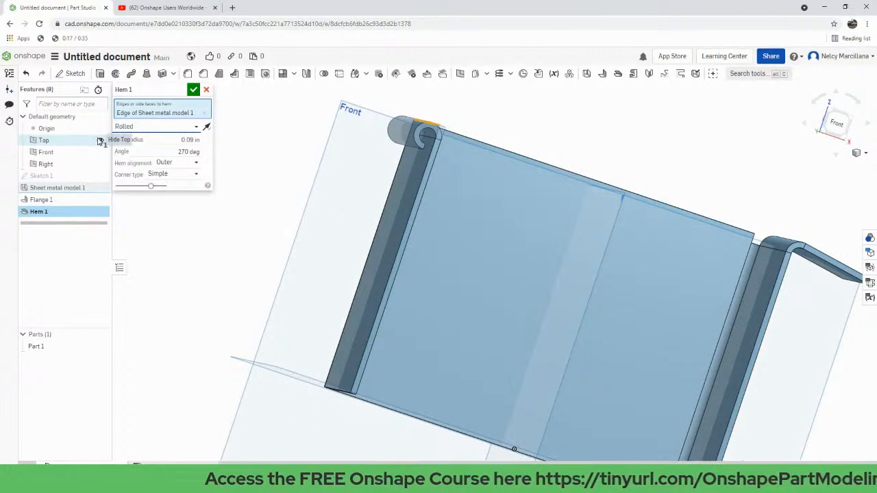
- Hide the Top and Front planes to give a clear view of the rolled hem
left_click(100, 139)
left_click(102, 151)
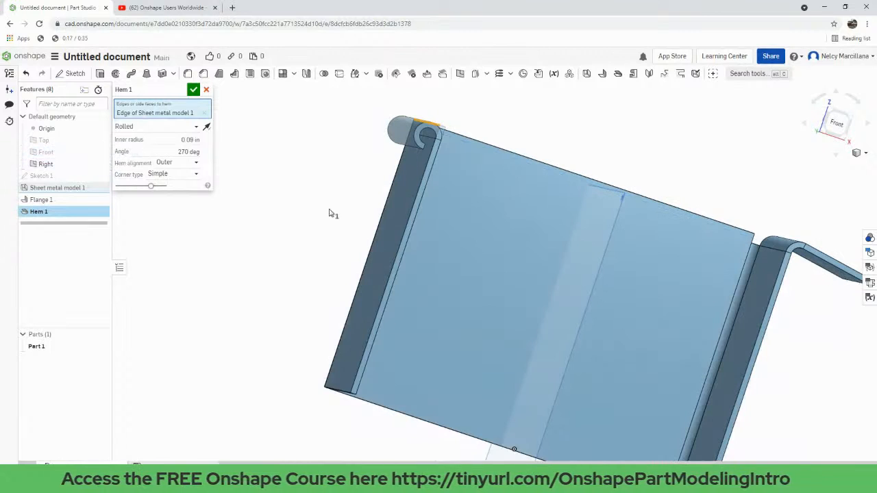
scroll(443, 246, "up", 2)
middle_click_drag(446, 221, 507, 309)
right_click_drag(507, 309, 505, 310)
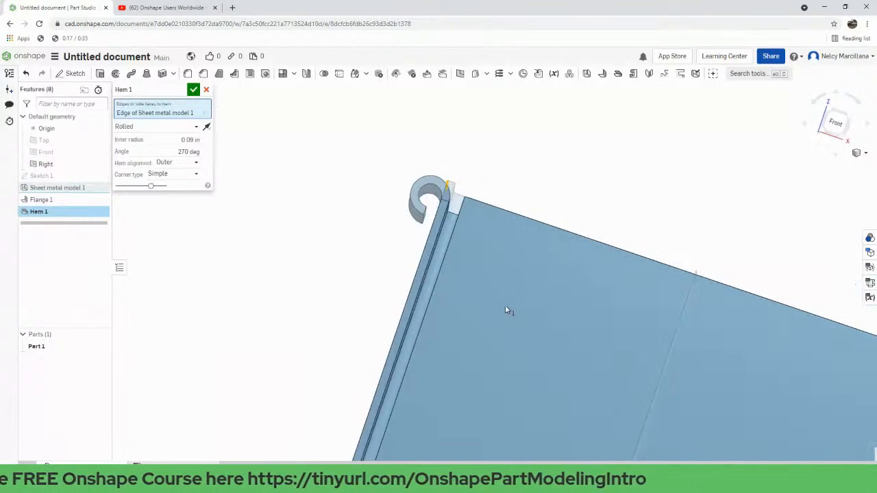
left_click(157, 128)
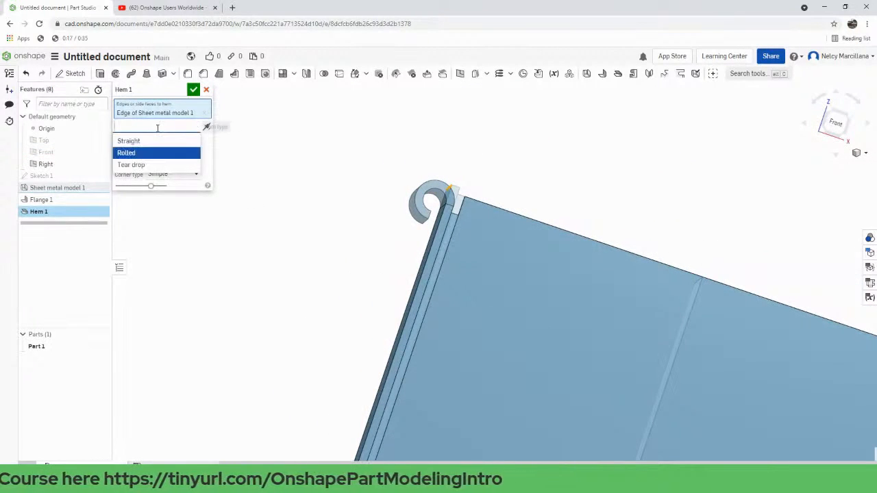
left_click(155, 152)
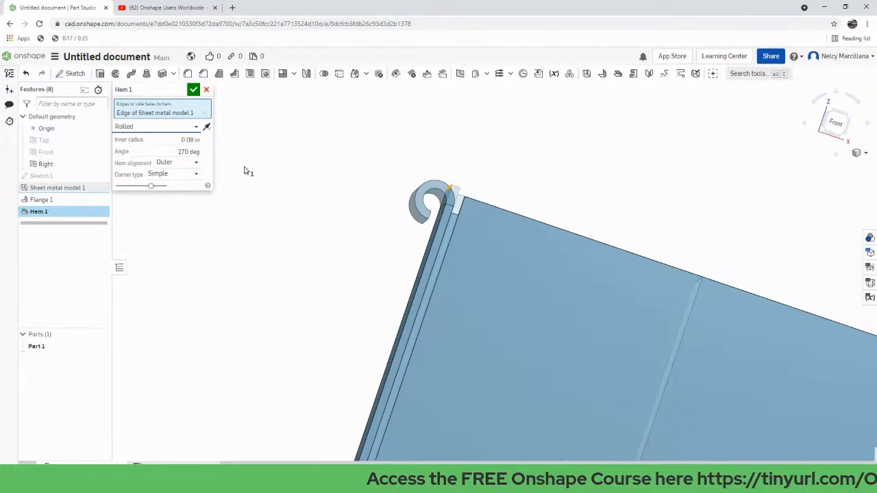
left_click(169, 165)
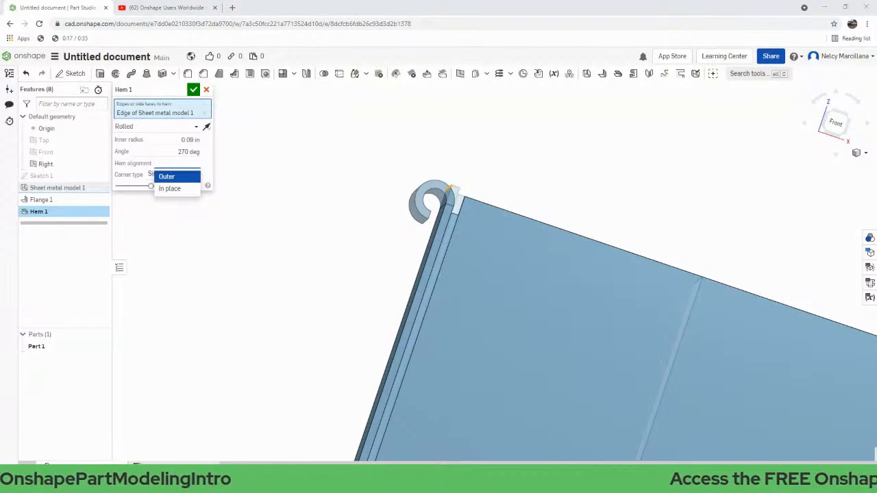
- Change the left wall's hem to the Straight type, with the Flattened option on
left_click(130, 126)
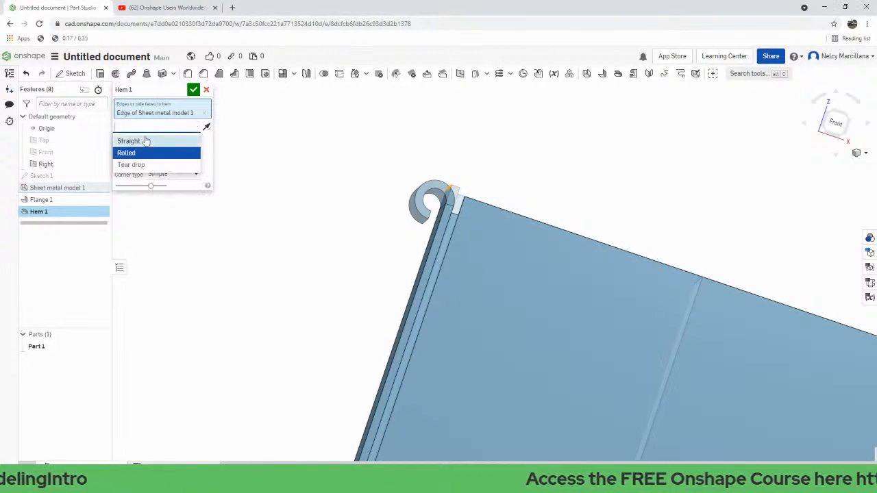
left_click(127, 141)
scroll(280, 231, "down", 3)
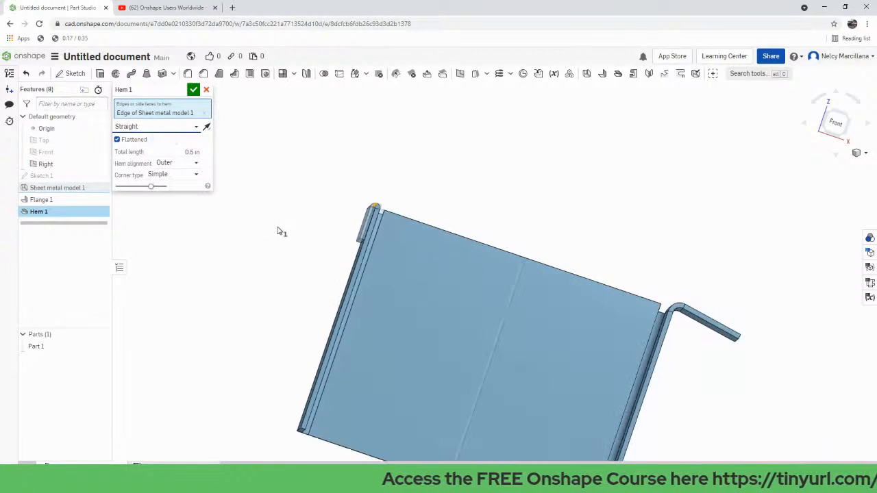
scroll(308, 243, "up", 3)
mouse_move(351, 259)
right_mouse_down()
mouse_move(363, 265)
mouse_move(344, 258)
right_mouse_up()
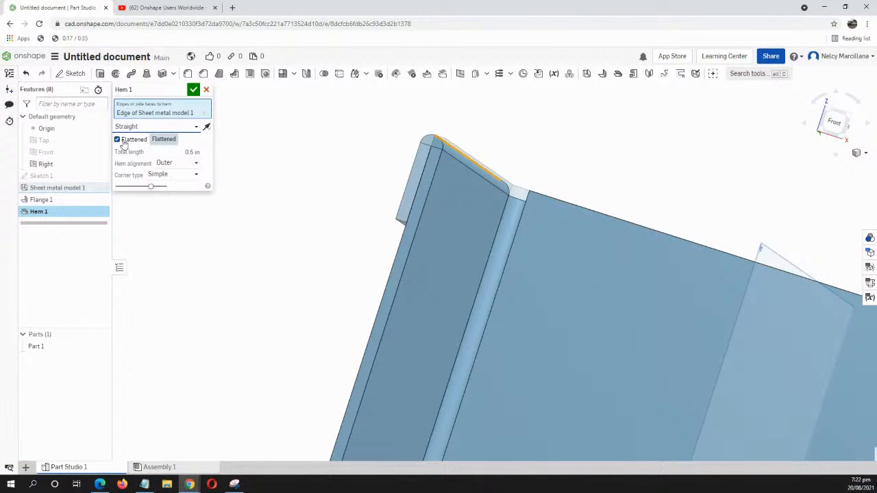
- Turn off the straight hem's Flattened option so it folds with an open inner radius, and inspect the hem on the part
left_click(125, 142)
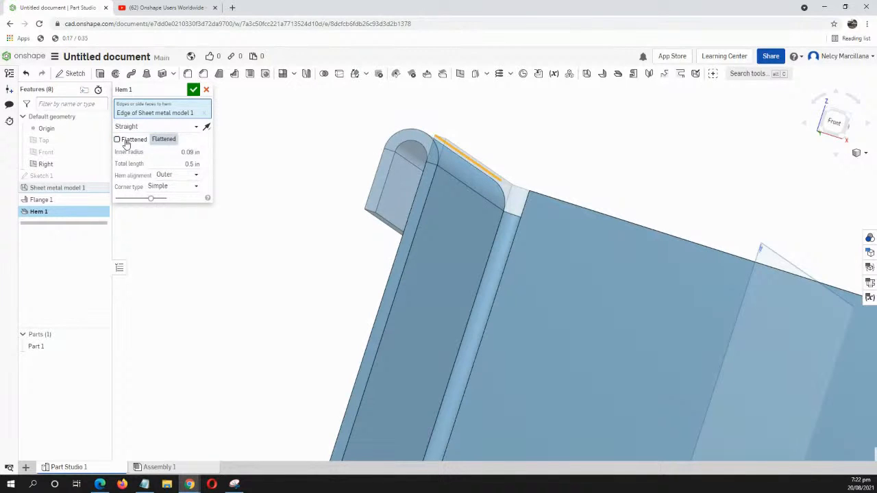
left_click(125, 142)
left_click(124, 142)
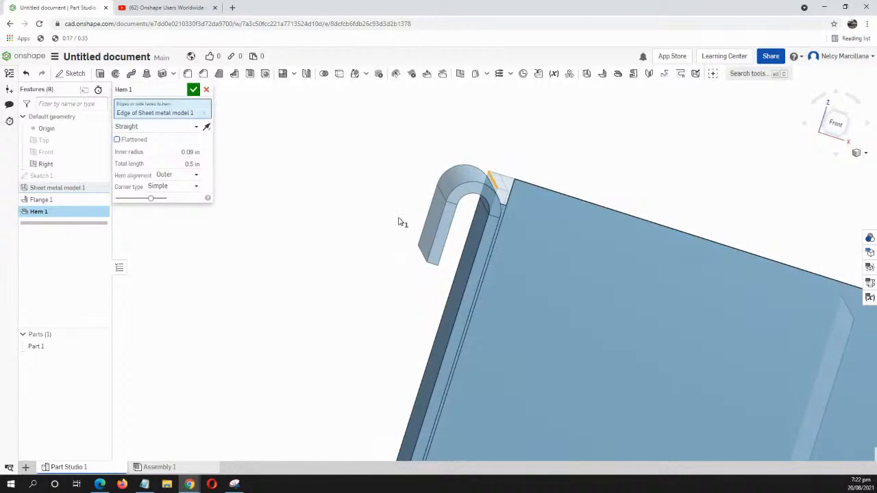
scroll(460, 232, "up", 3)
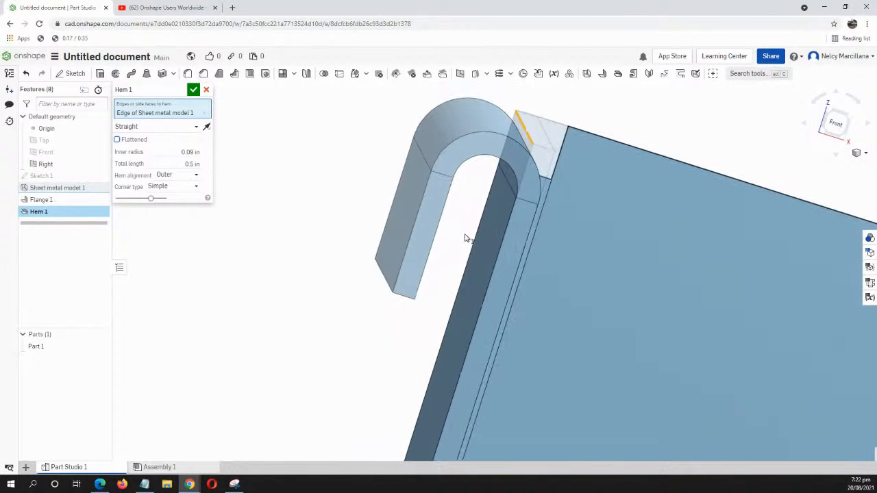
scroll(463, 240, "up", 3)
scroll(465, 241, "down", 3)
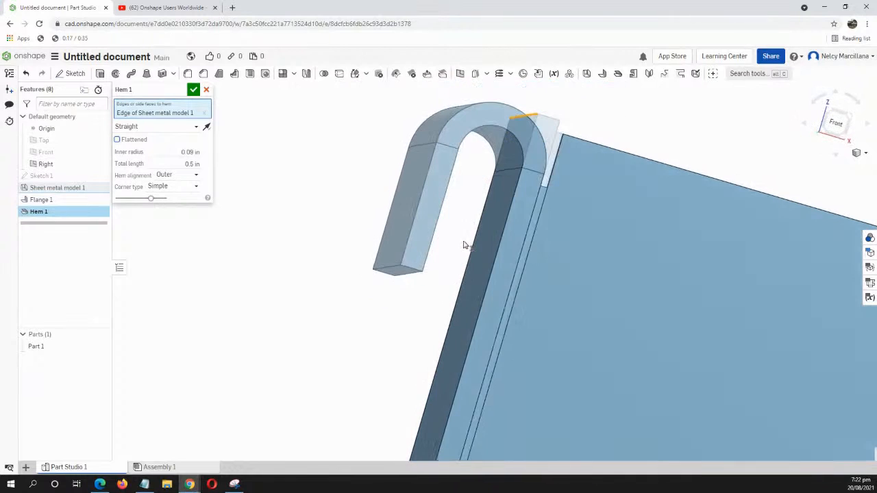
scroll(446, 243, "down", 2)
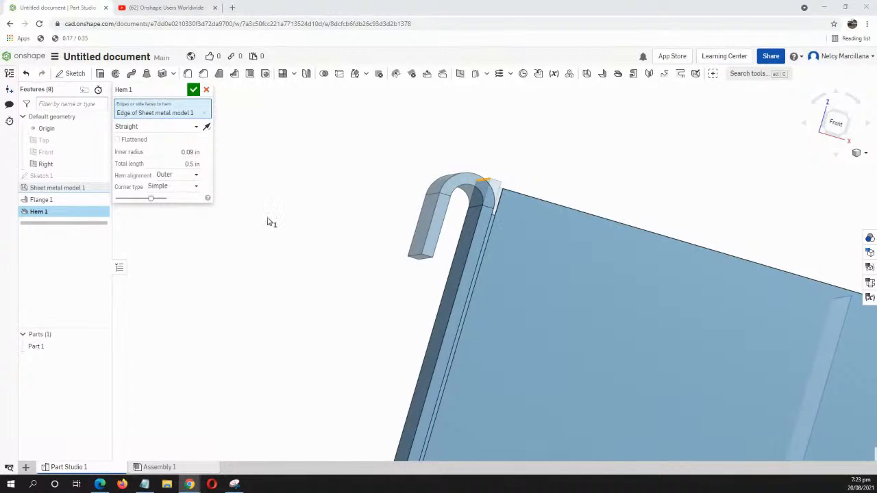
scroll(286, 226, "down", 2)
scroll(323, 287, "down", 4)
right_click_drag(407, 317, 396, 274)
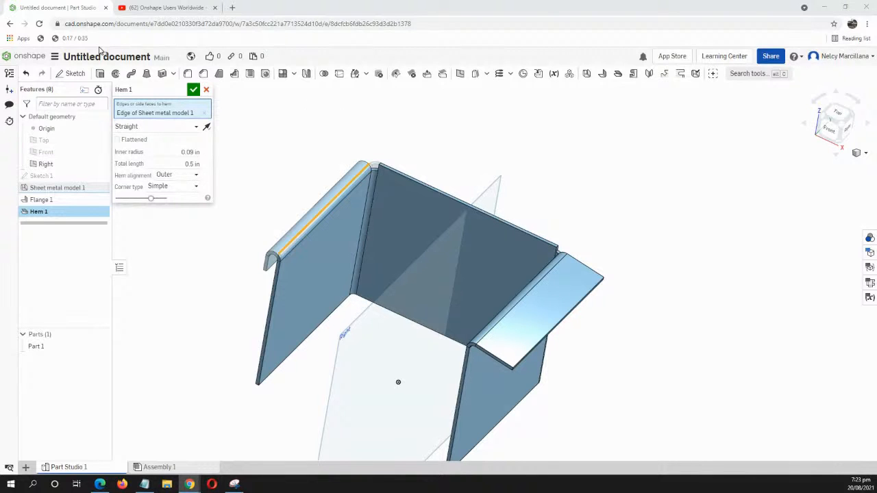
- Create a new public document named "Practice No. 1"
left_click(24, 62)
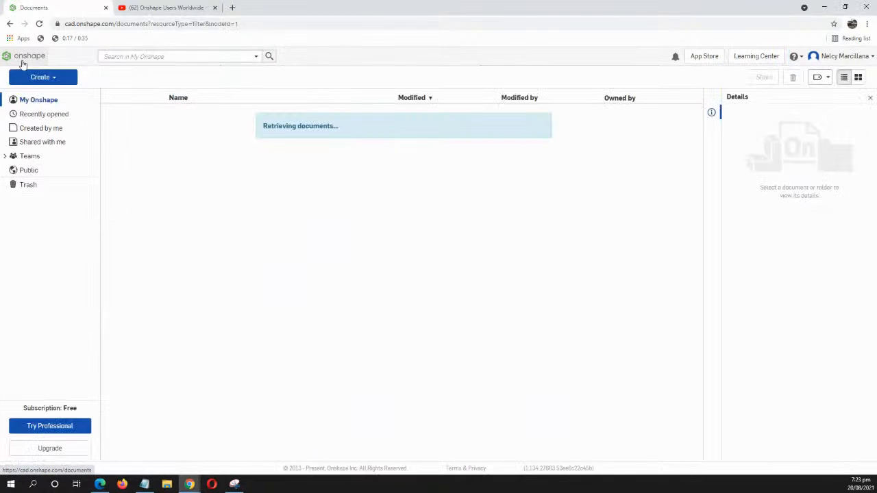
left_click(53, 79)
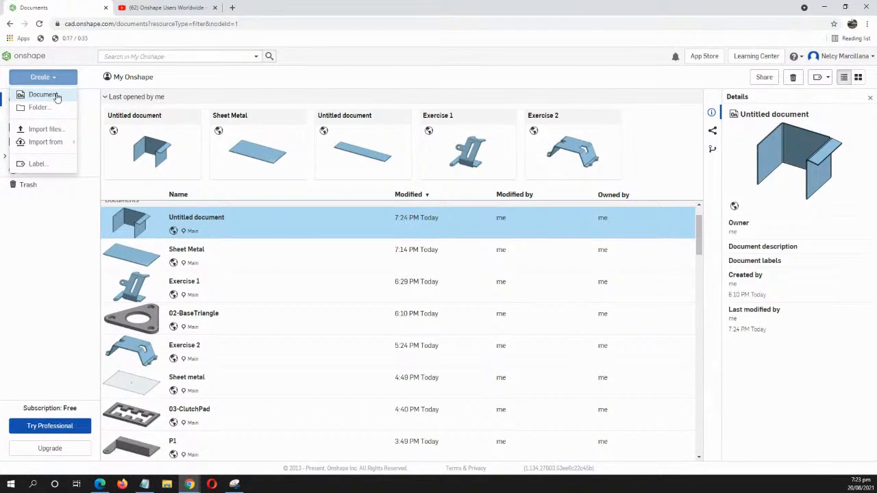
left_click(43, 94)
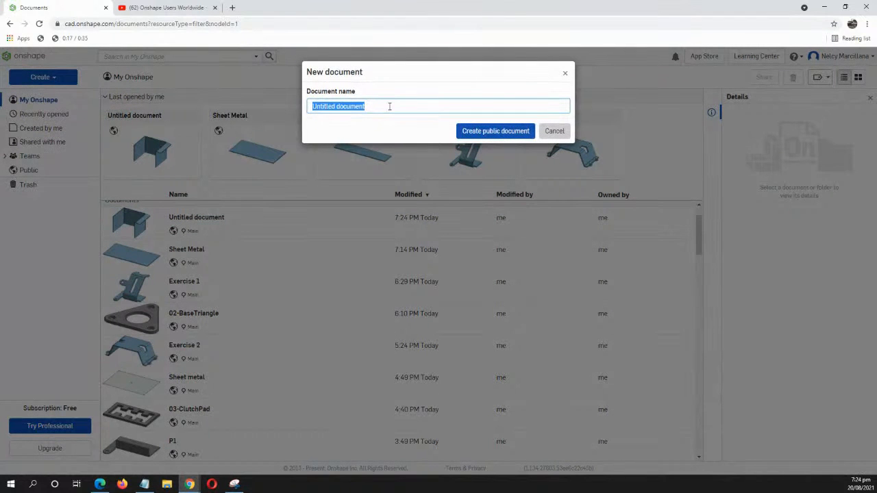
type("Pra")
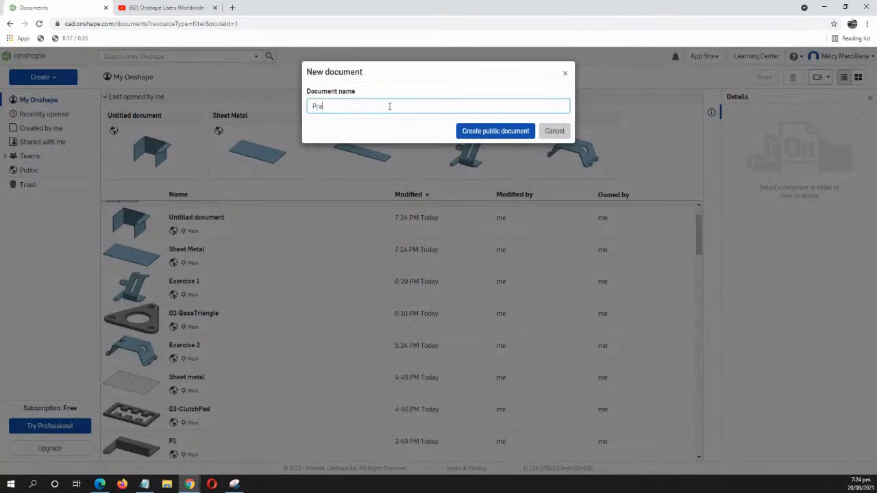
type("ctice No. 1")
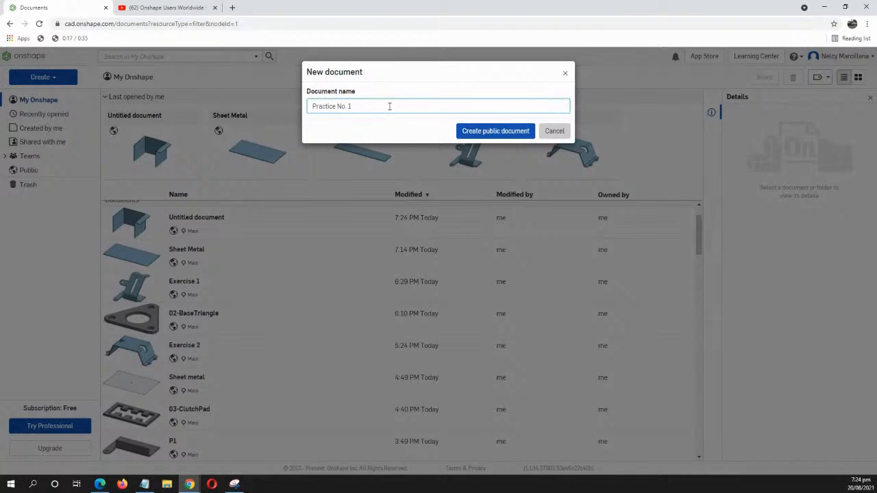
left_click(471, 131)
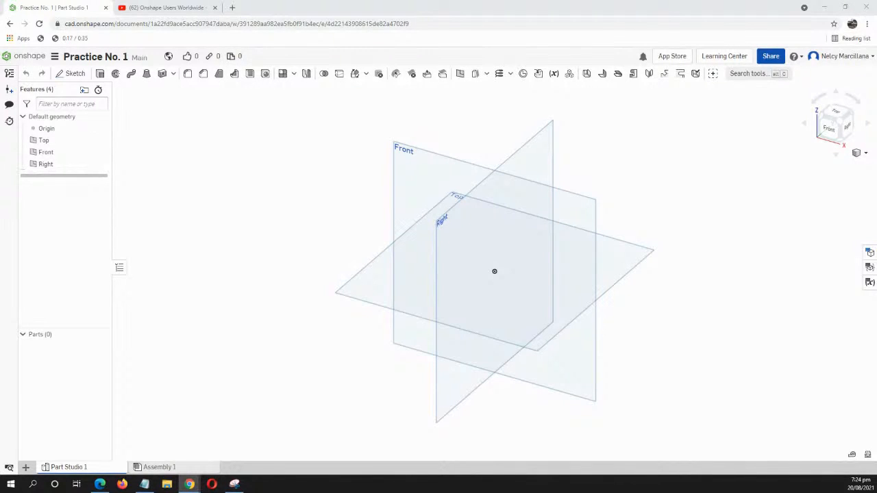
- Set the workspace's default length unit to Millimeter
left_click(55, 60)
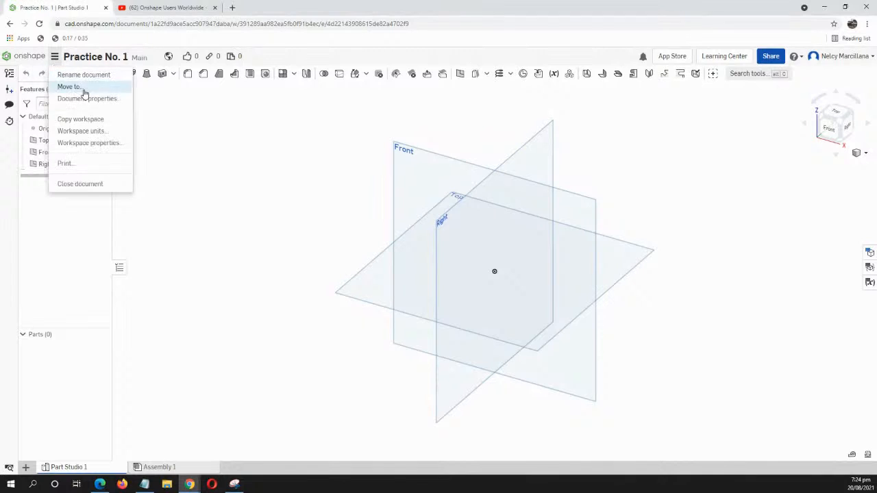
left_click(92, 131)
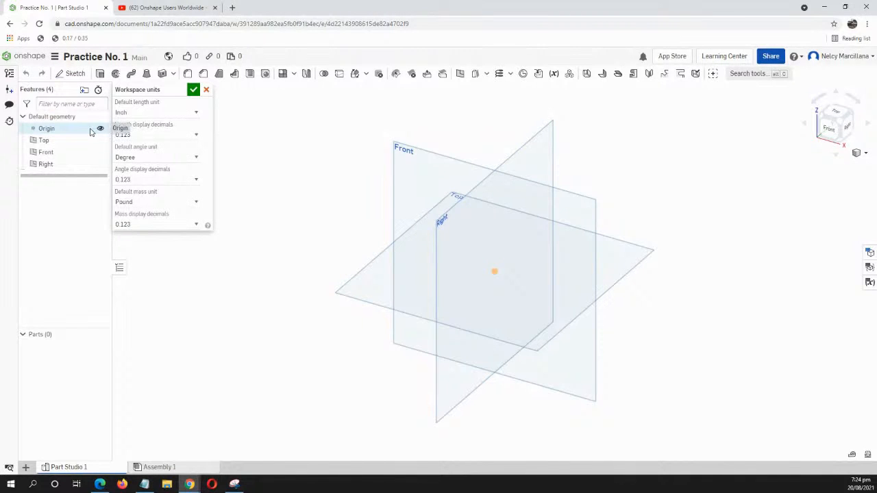
left_click(152, 114)
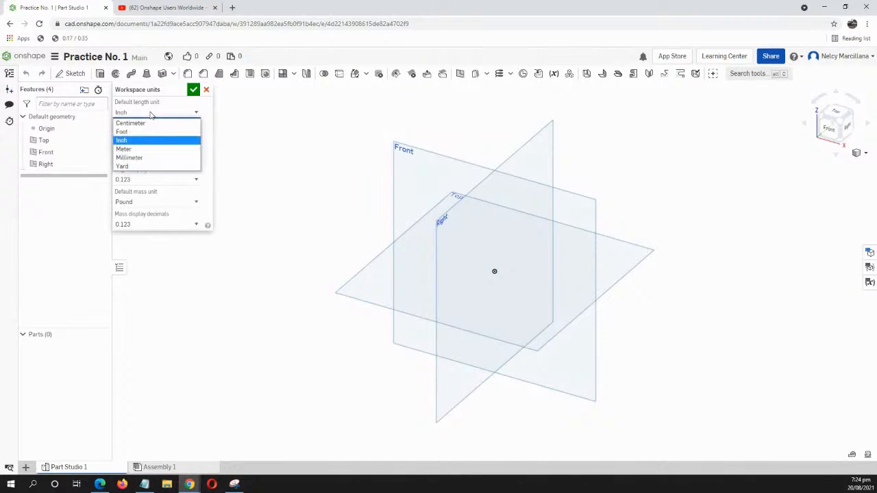
left_click(139, 158)
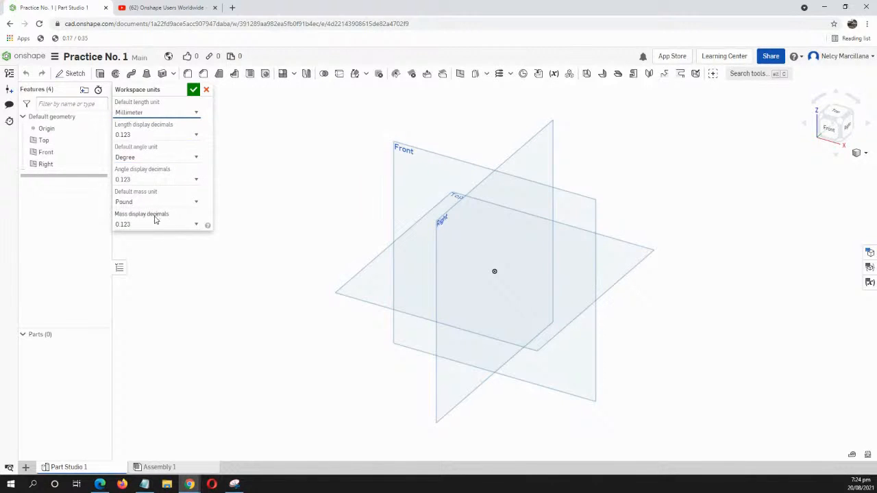
left_click(193, 96)
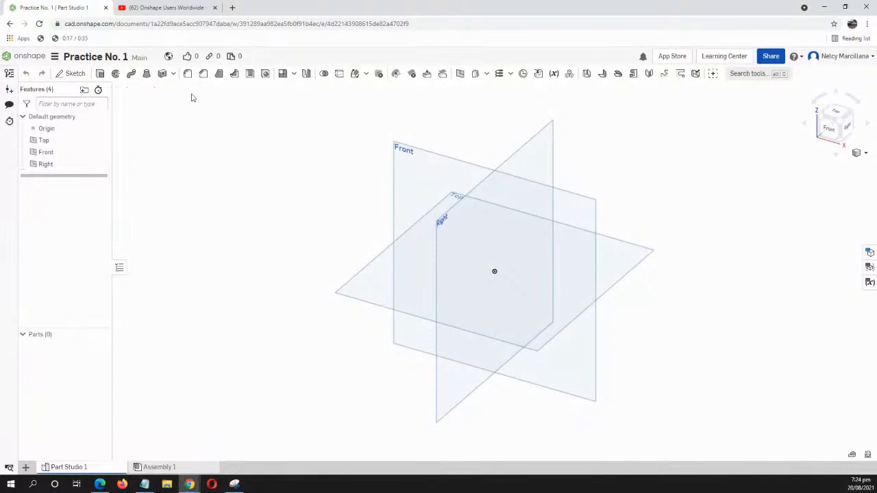
- Start a sketch on the Top plane and turn the view normal to it
left_click(75, 74)
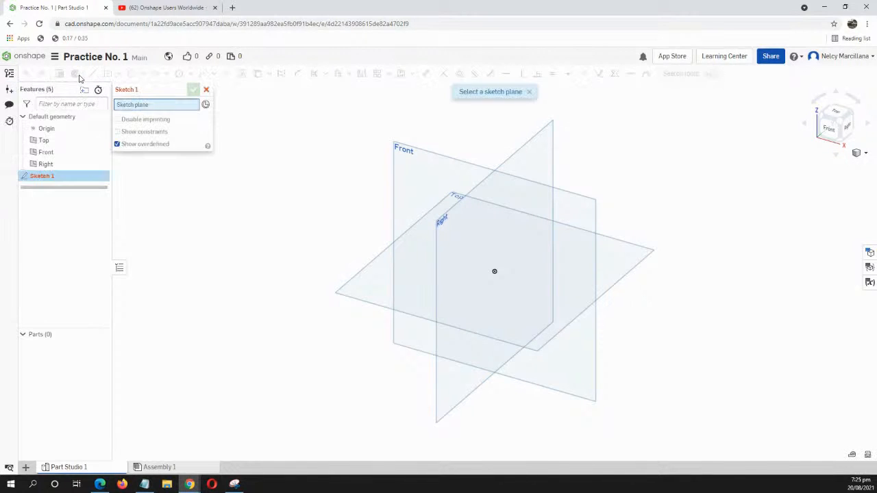
middle_click_drag(417, 263, 370, 240)
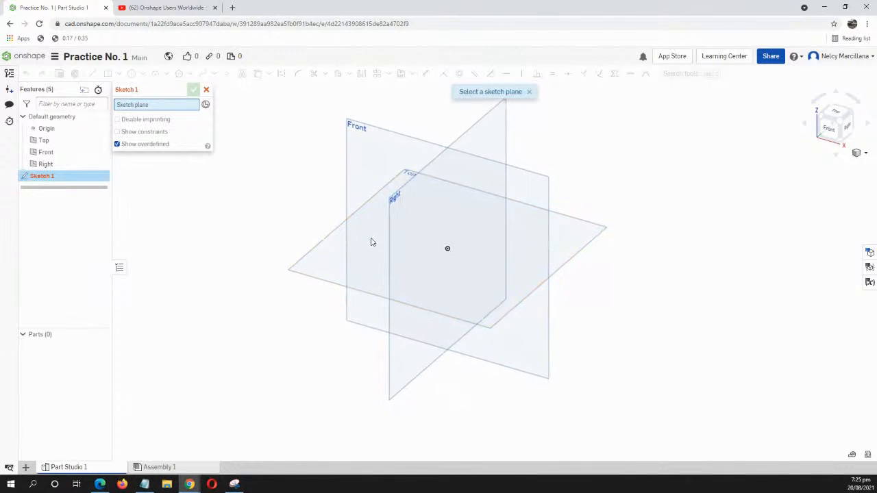
left_click(366, 252)
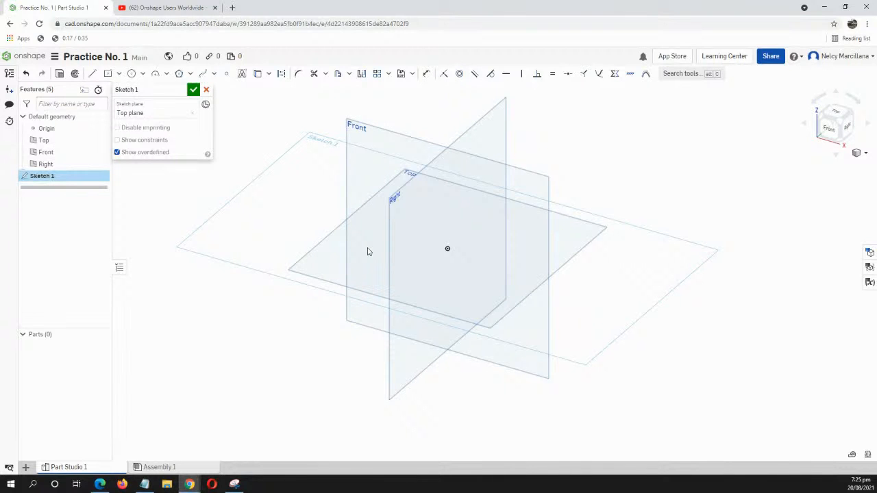
key("n")
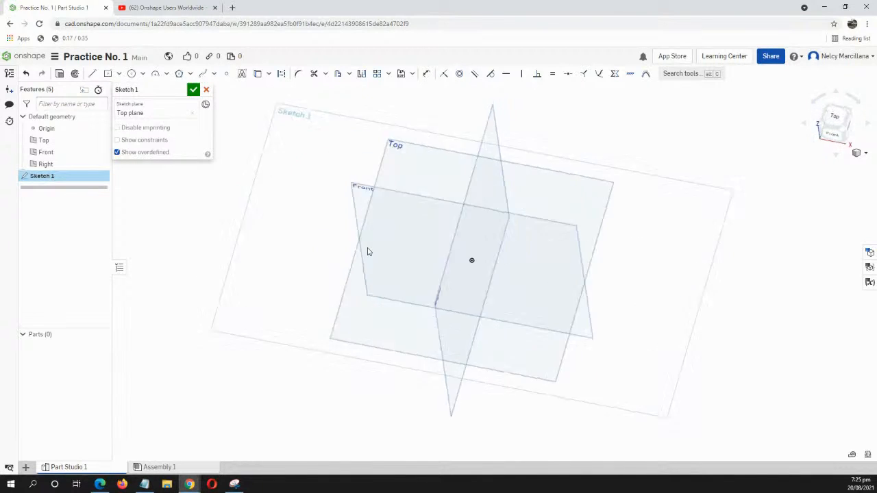
middle_click_drag(530, 286, 443, 252)
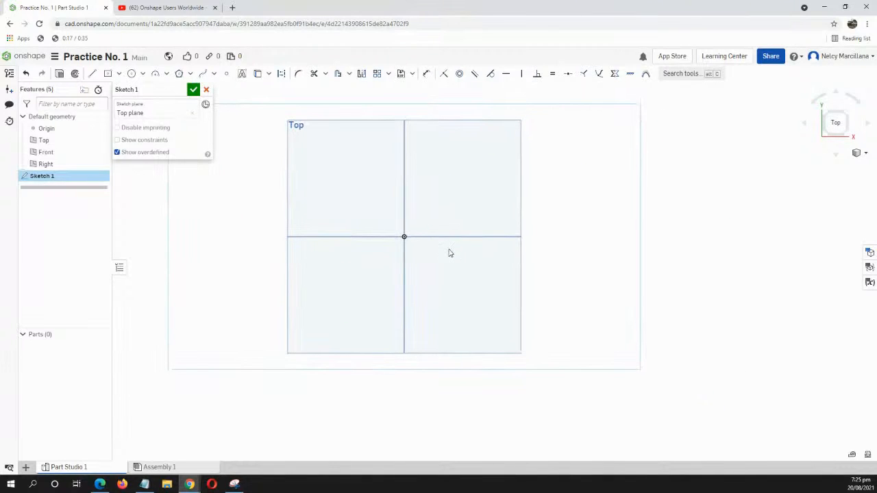
- Sketch a vertical line about 126 mm long straight down from the origin
left_click(97, 76)
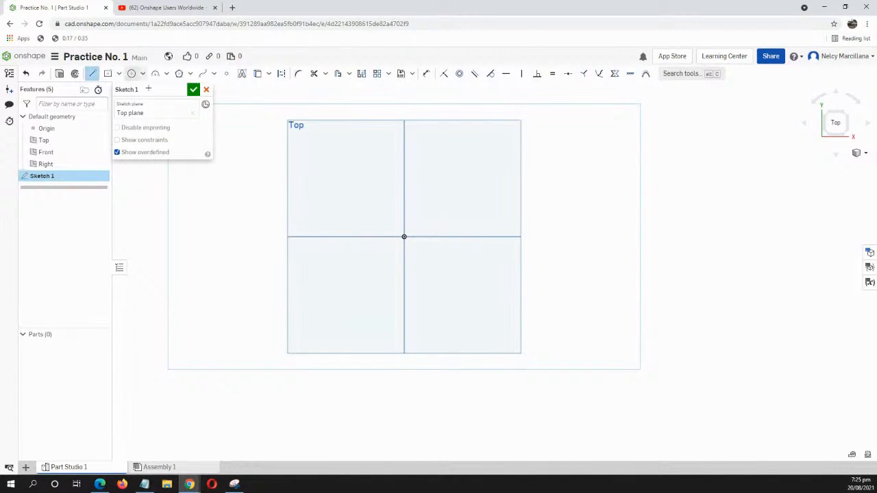
middle_click_drag(398, 299, 368, 244)
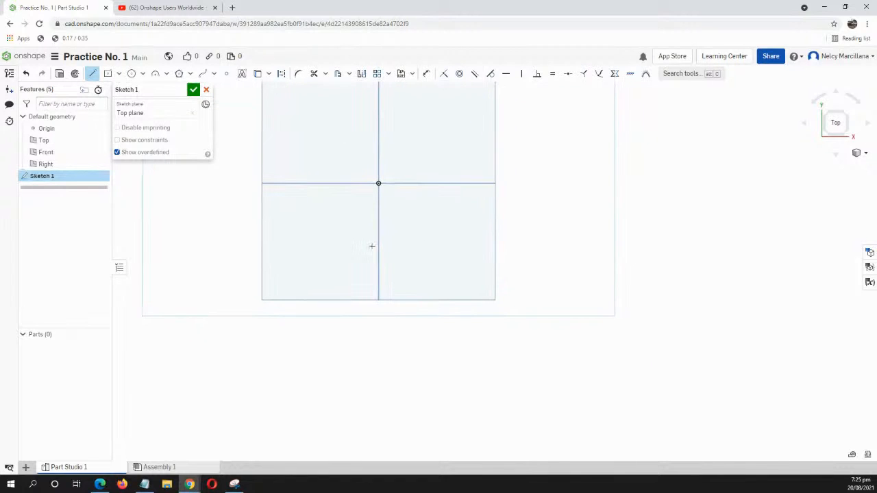
left_click(378, 183)
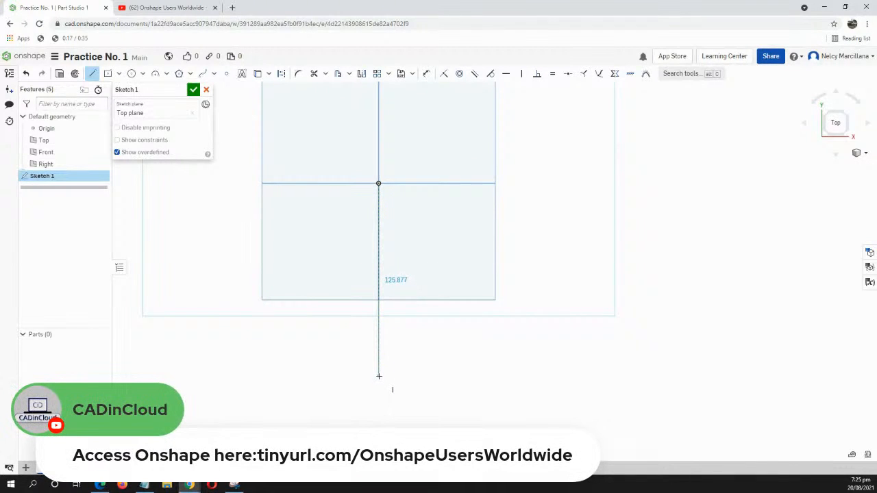
left_click(379, 376)
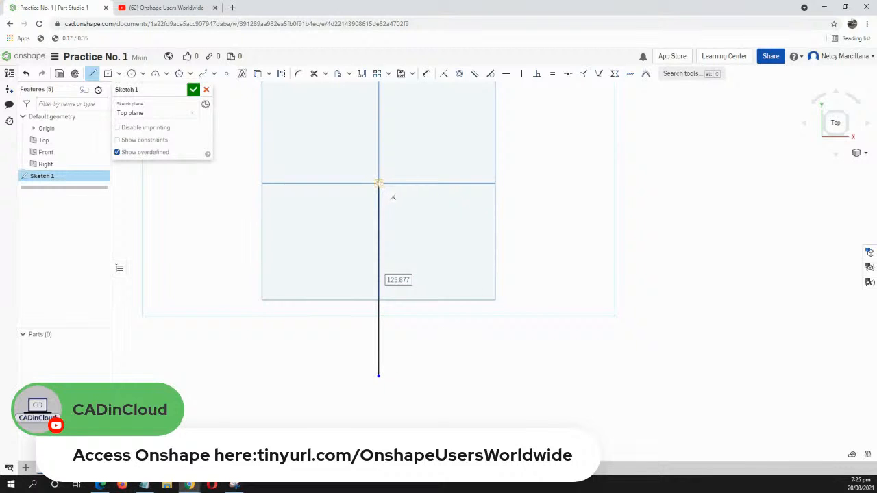
- From the origin, sketch connected lines about 178 mm right, 55 mm down, 129 mm left and 71 mm down, level with the first line's end
middle_click_drag(392, 198, 330, 157)
left_click(315, 144)
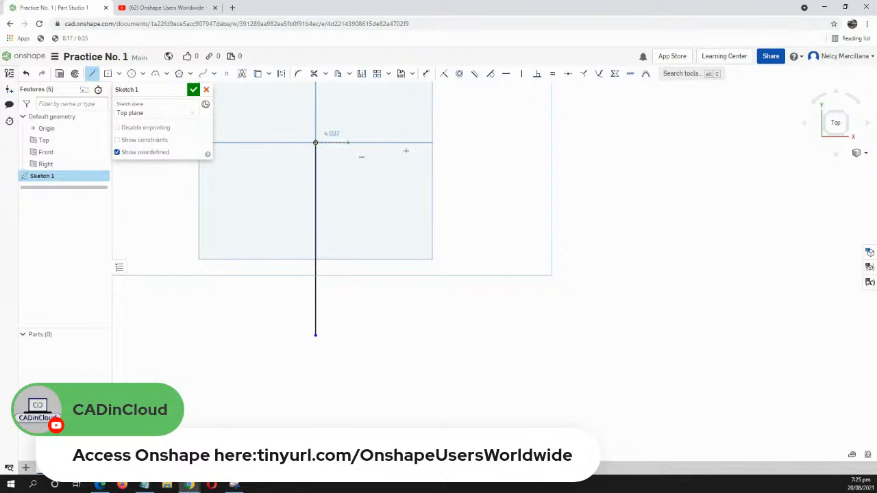
left_click(587, 142)
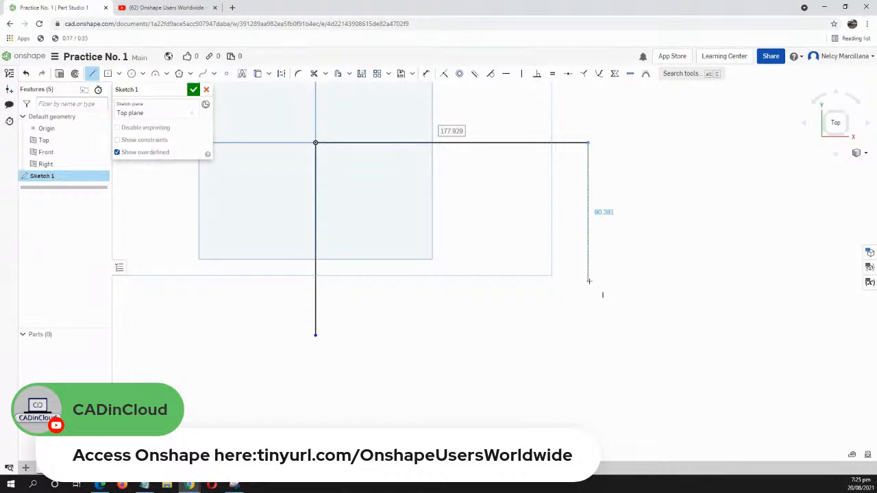
left_click(587, 225)
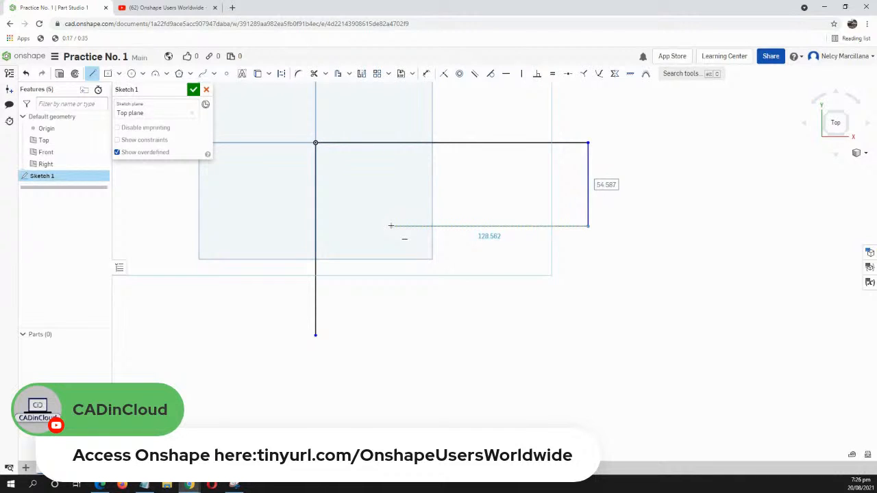
left_click(391, 226)
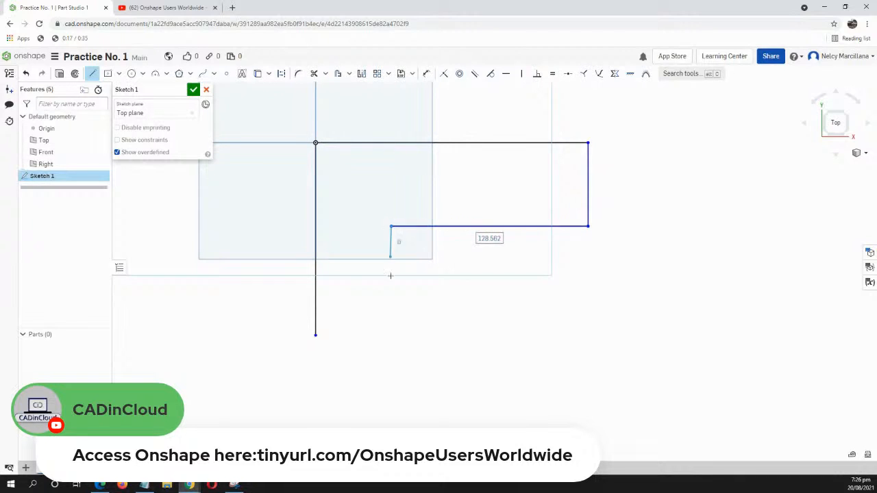
left_click(390, 335)
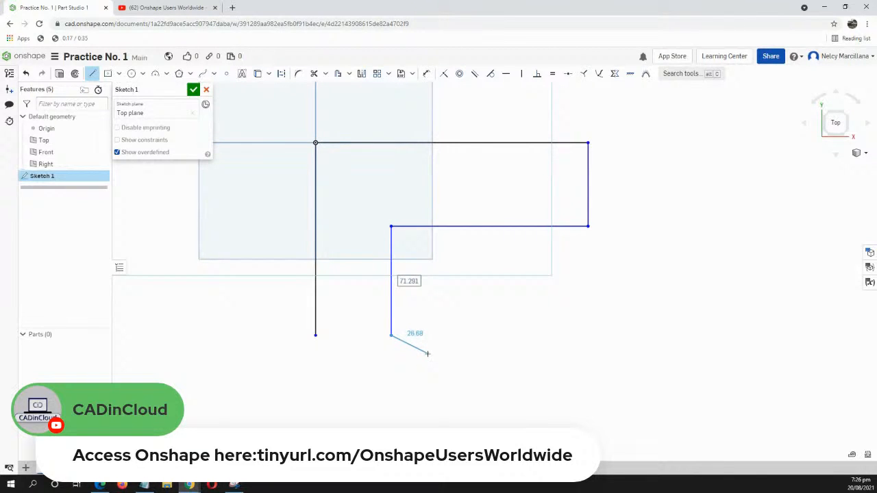
key("Escape")
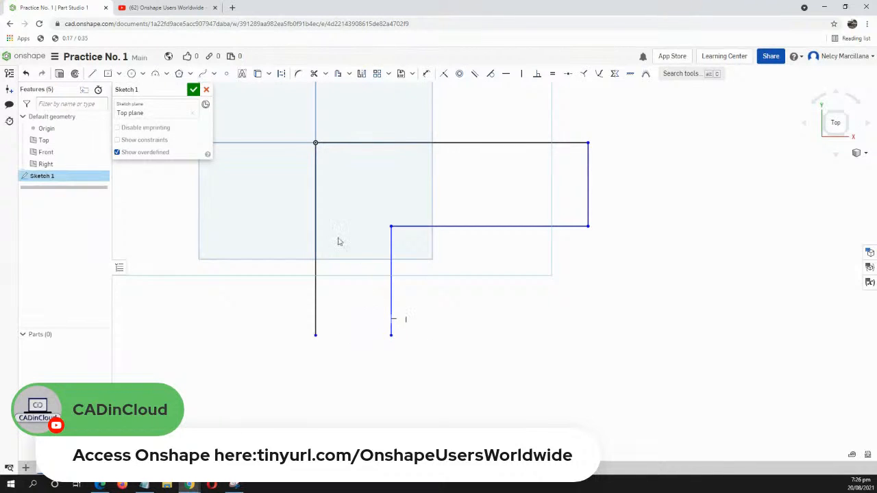
- Close the open lower end of the L-shaped outline with a 3 point arc of about 24.7 mm radius joining both vertical lines
left_click(166, 73)
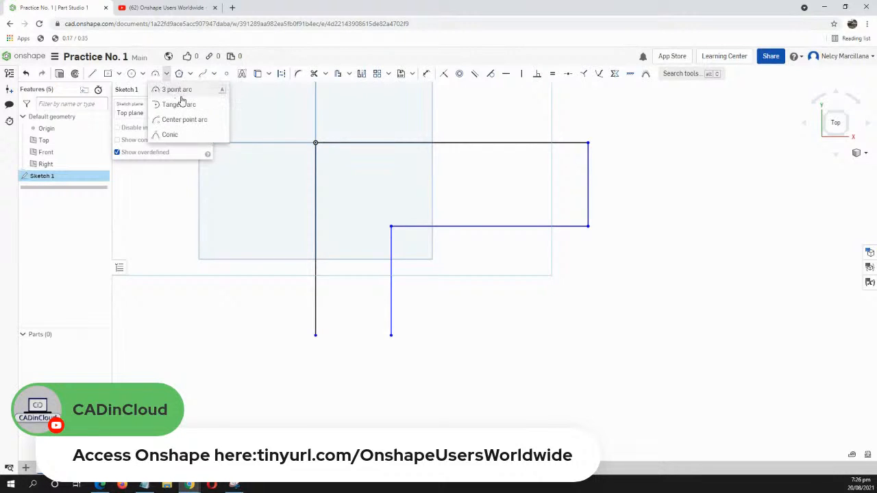
left_click(180, 90)
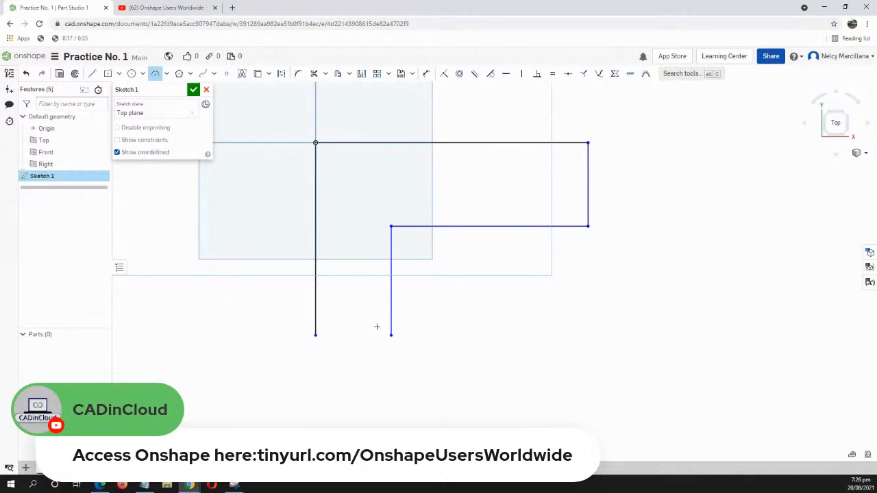
left_click(315, 335)
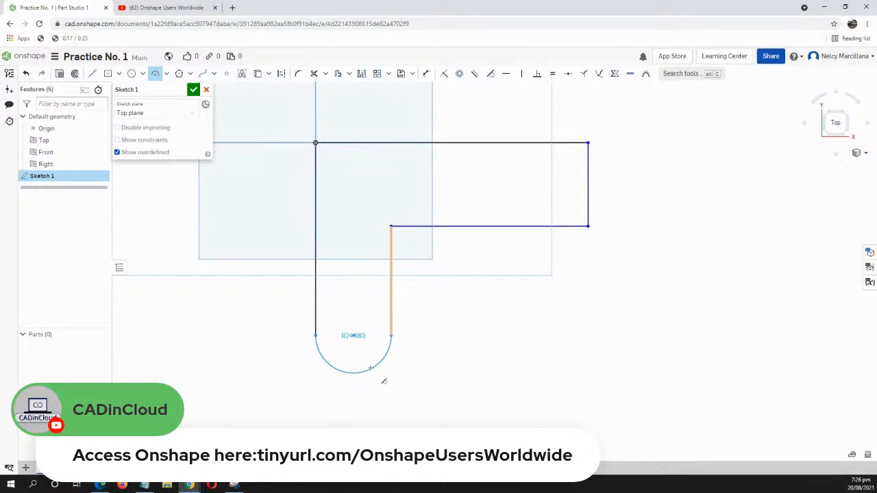
left_click(370, 368)
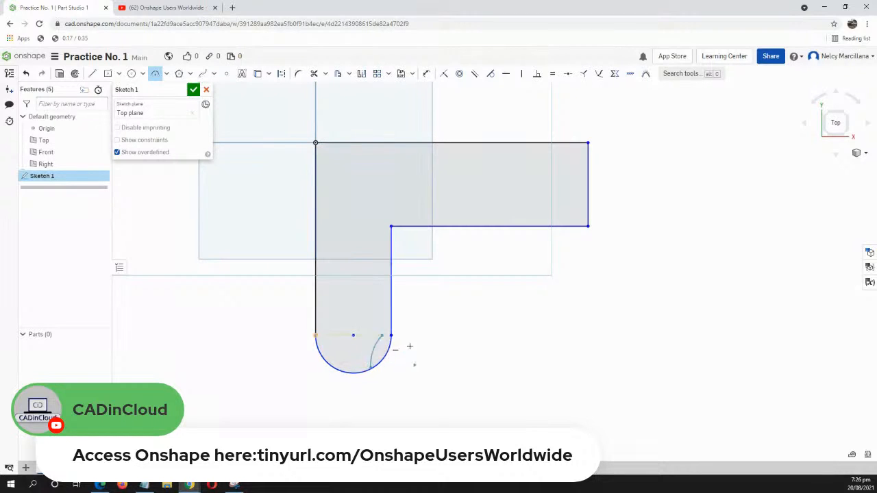
key("Escape")
scroll(410, 344, "up", 1)
scroll(417, 330, "down", 2)
middle_click_drag(469, 330, 460, 312)
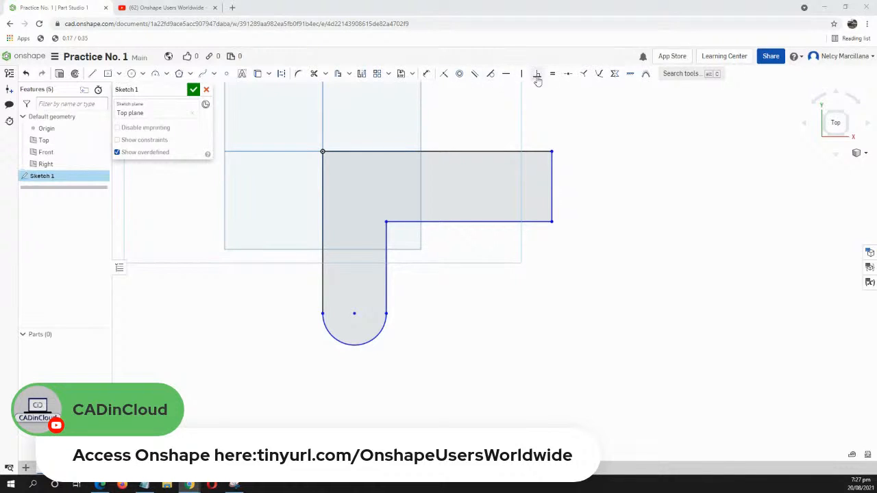
left_click(491, 73)
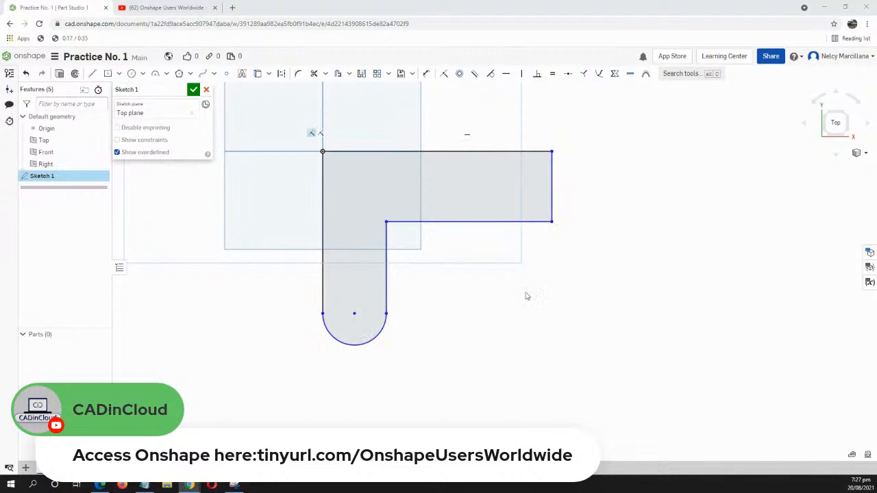
- Dimension the vertical distance from the outline's upper edge to the arc's centre as 32 mm
left_click(428, 74)
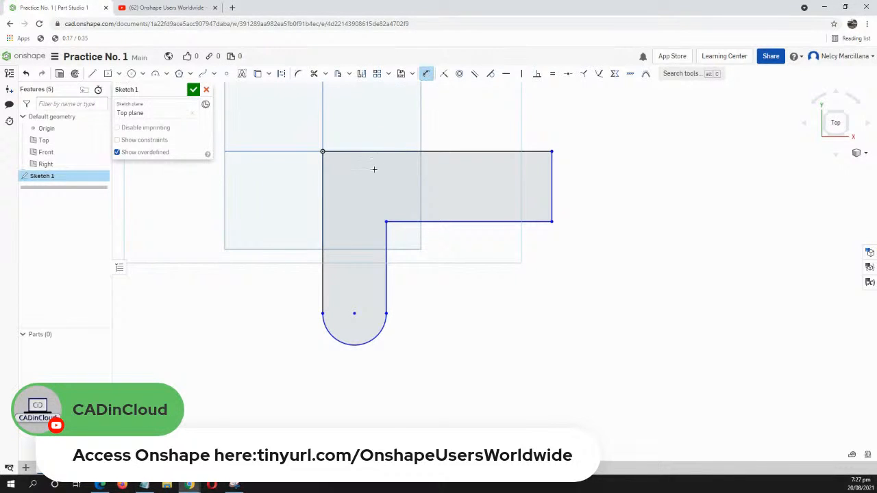
left_click(465, 151)
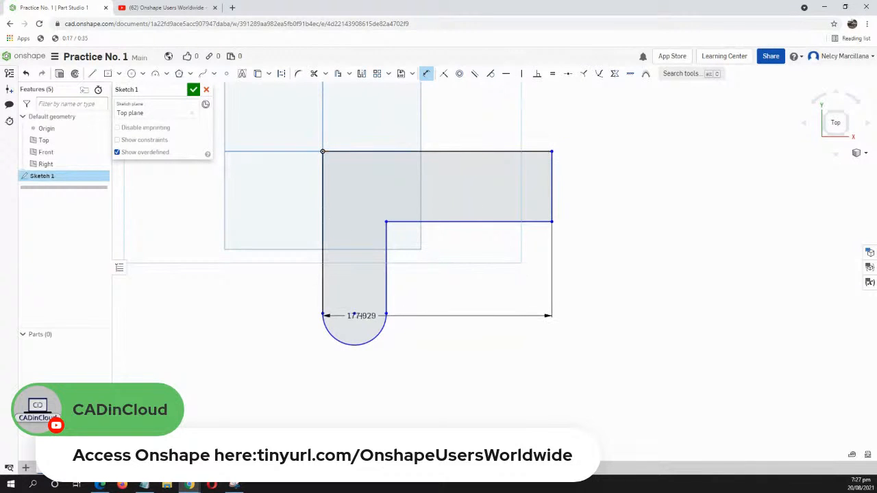
left_click(354, 313)
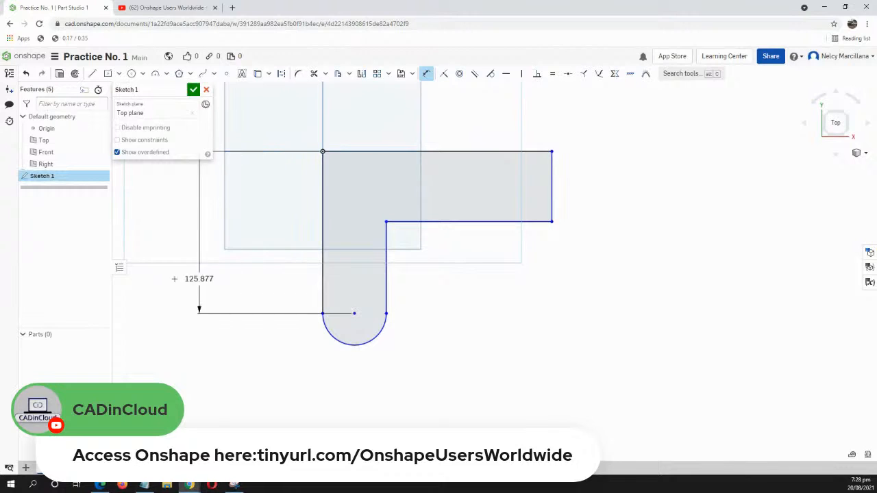
left_click(145, 290)
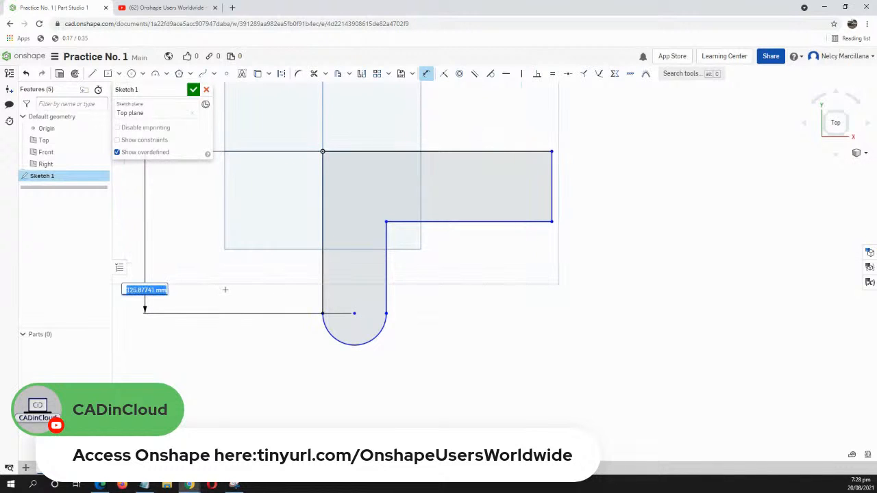
type("32")
key("Return")
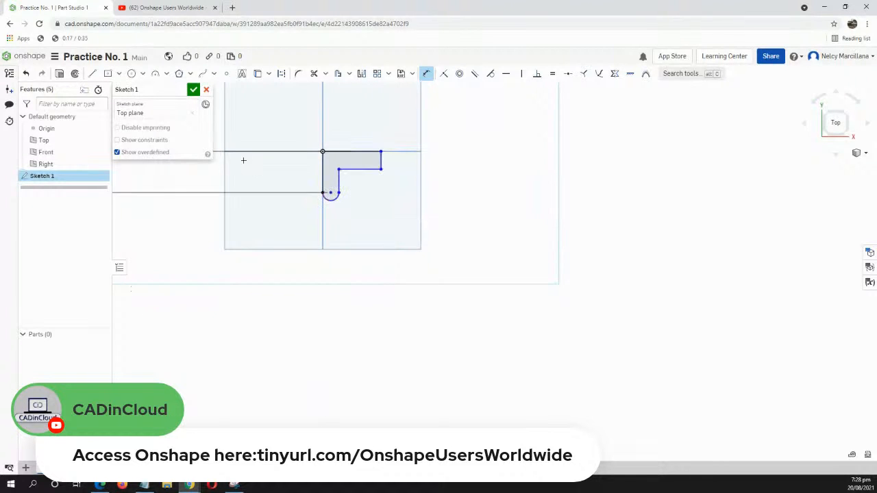
- Move the 32 mm dimension close to the outline's outer vertical edge
scroll(306, 210, "up", 5)
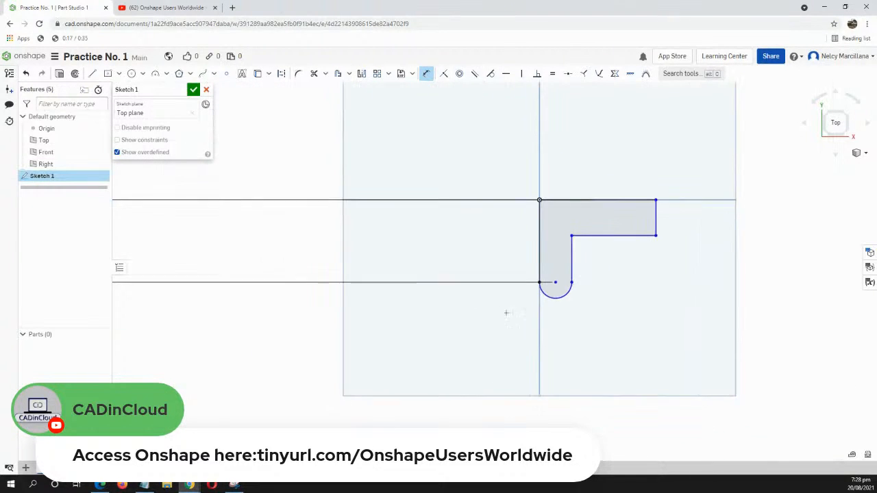
scroll(509, 309, "down", 4)
scroll(510, 305, "up", 2)
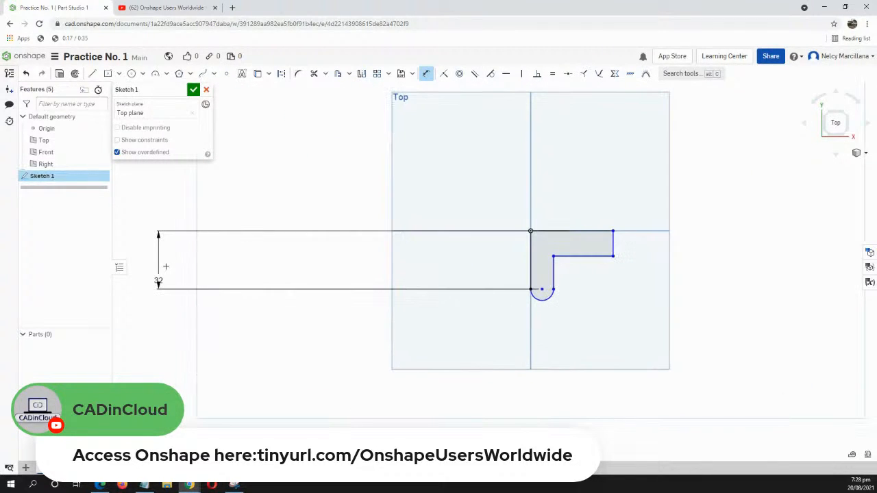
left_click_drag(159, 281, 505, 285)
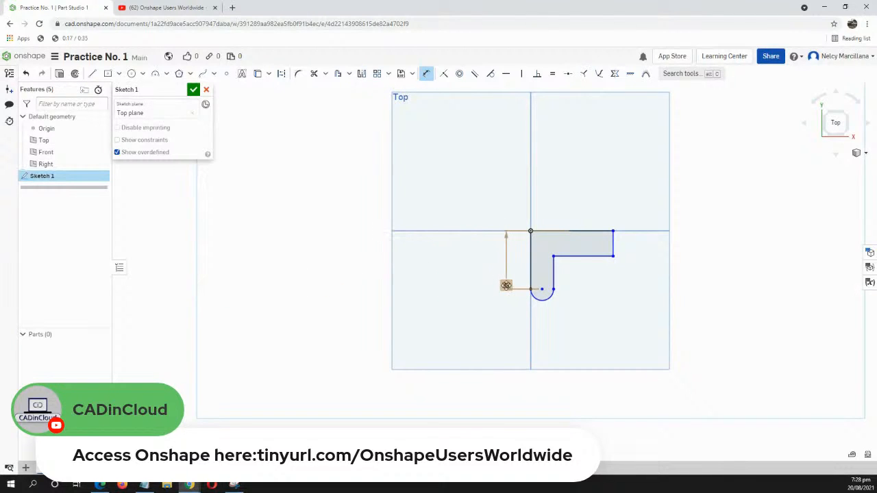
- Dimension the distance between the outline's two horizontal edges as 21 mm
scroll(534, 287, "up", 5)
middle_click_drag(594, 274, 386, 295)
scroll(441, 292, "down", 1)
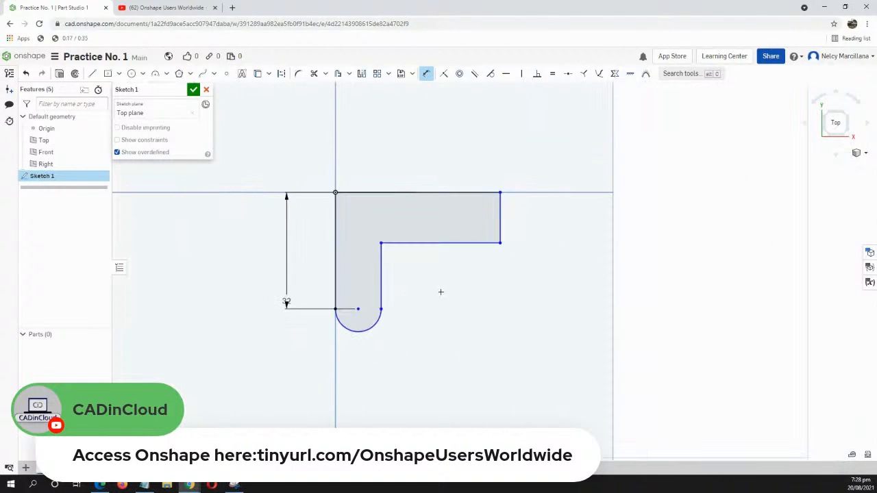
left_click(442, 192)
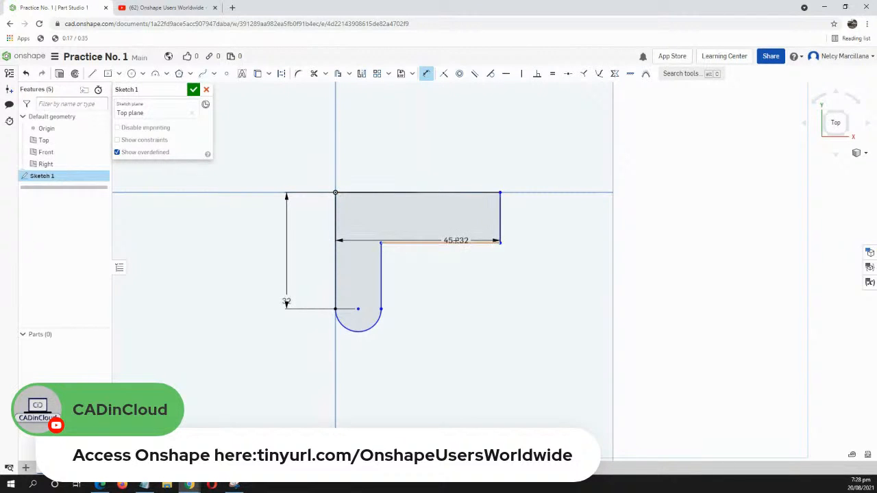
left_click(457, 243)
left_click(560, 221)
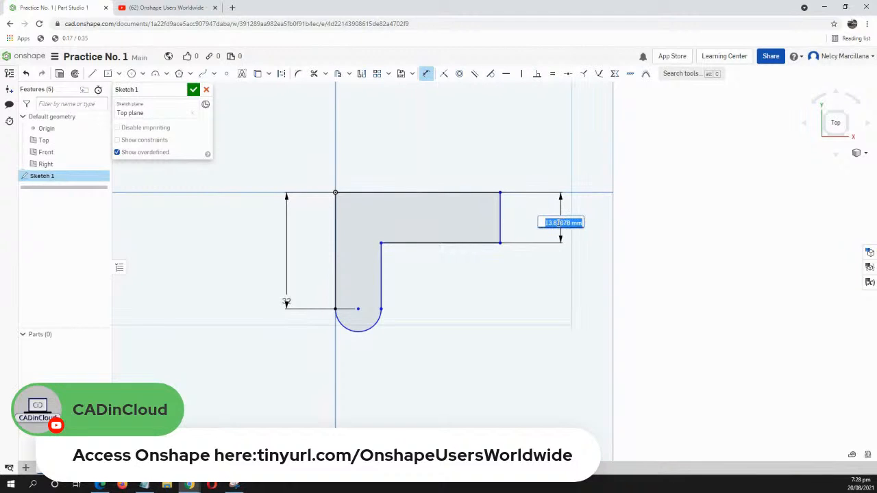
type("21")
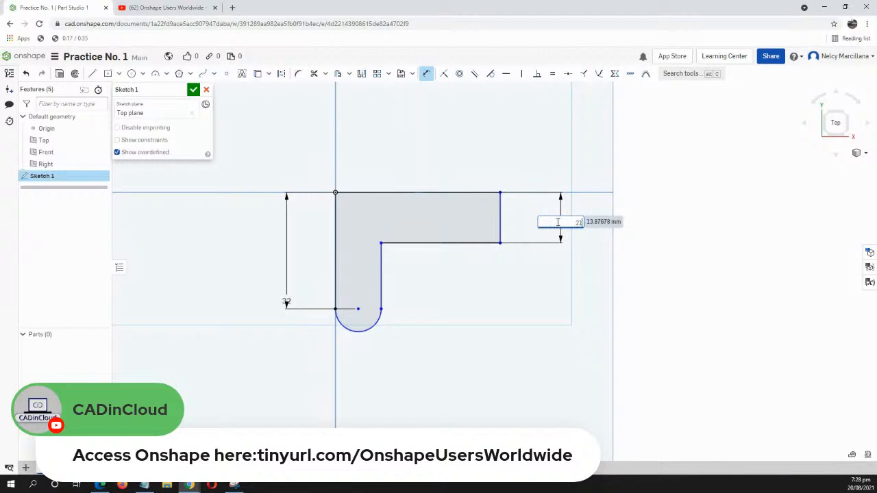
key("Return")
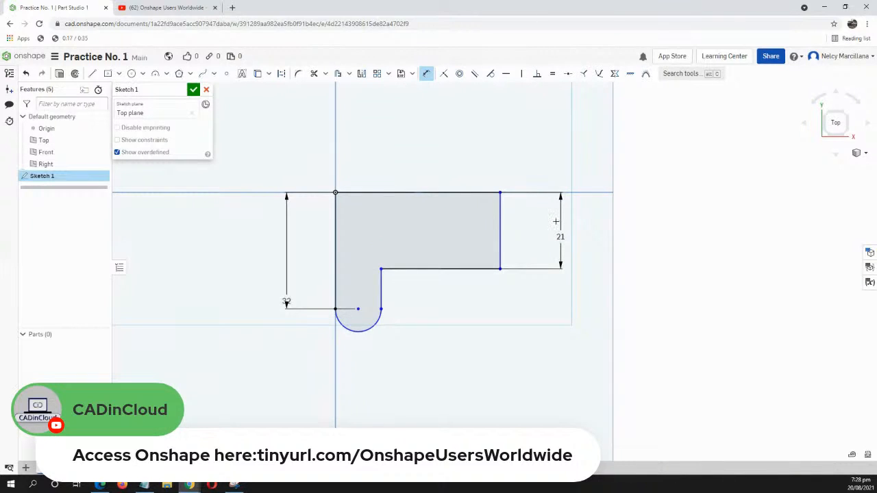
- Dimension the outline's overall width between its outer vertical edges as 44 mm, placing the dimension above the profile
mouse_move(456, 242)
middle_mouse_down()
mouse_move(457, 280)
mouse_move(427, 308)
middle_mouse_up()
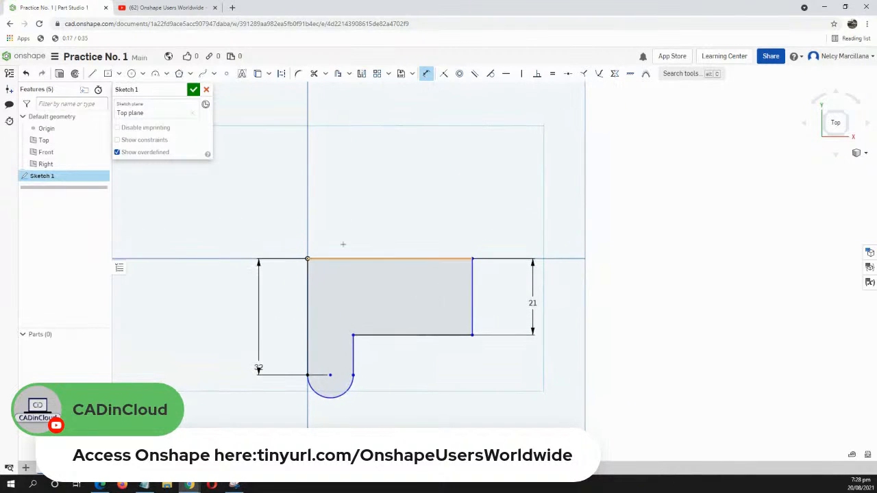
left_click(309, 293)
left_click(470, 302)
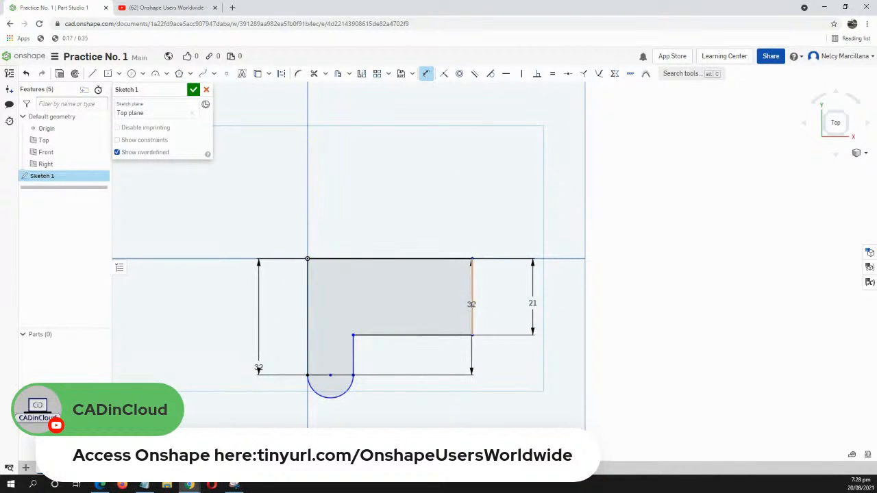
left_click(428, 154)
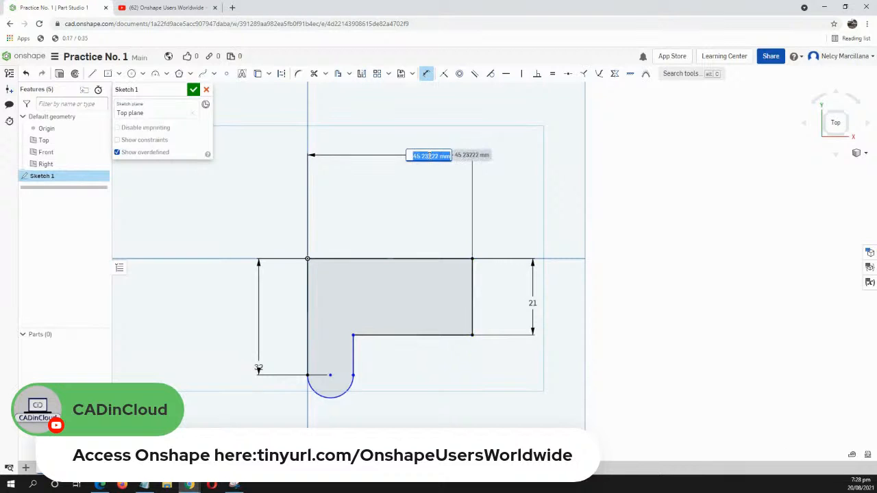
type("44")
key("Return")
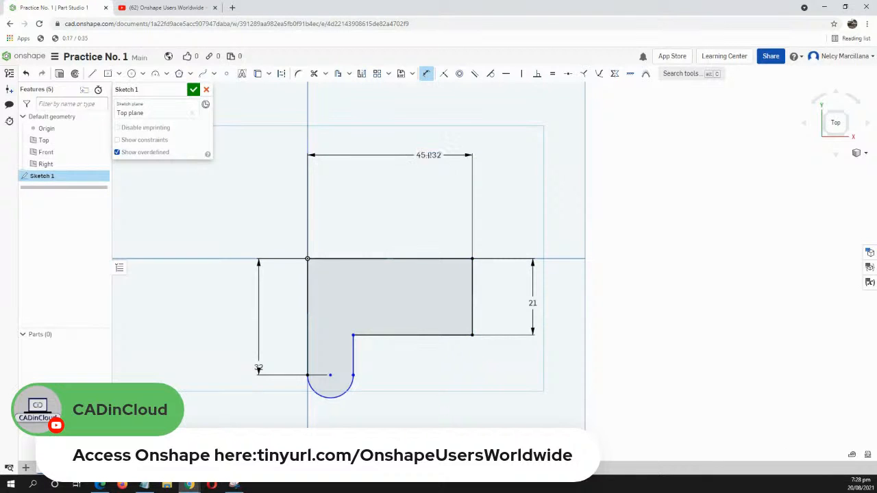
- Shift the arc's endpoint on the inner leg line outward, and dimension the arc's radius as 4 mm
middle_click_drag(414, 380, 416, 290)
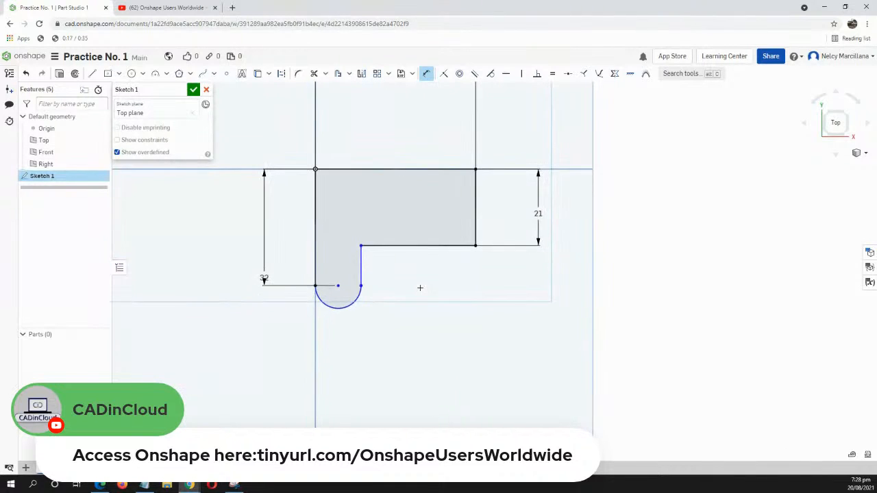
scroll(420, 287, "down", 1)
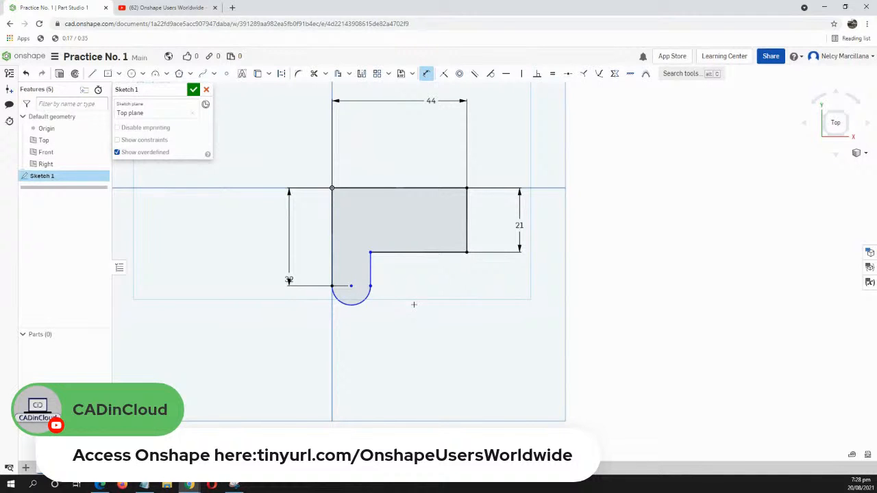
key("Escape")
mouse_move(371, 286)
left_mouse_down()
mouse_move(372, 323)
mouse_move(374, 272)
mouse_move(424, 321)
mouse_move(392, 307)
mouse_move(451, 335)
mouse_move(372, 301)
left_mouse_up()
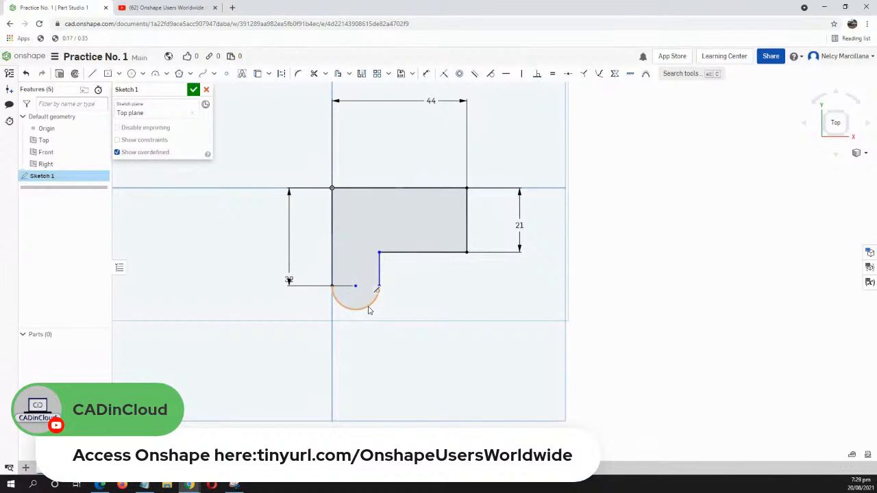
key("d")
left_click(370, 304)
left_click(365, 353)
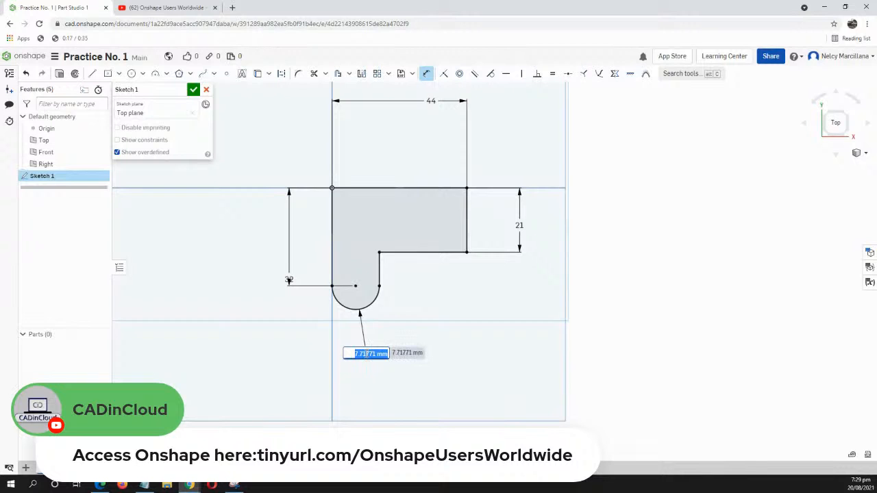
type("4")
key("Return")
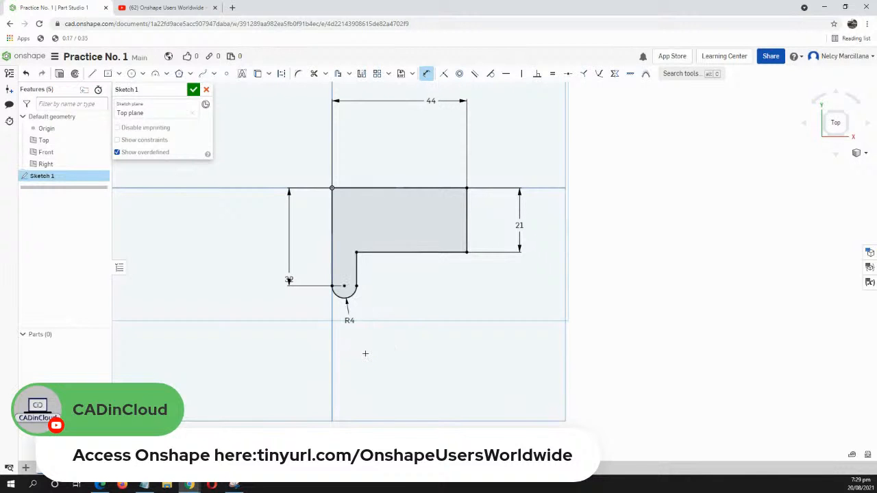
- Sketch a center point circle in the open area below the L-shaped outline and set its diameter to 3 mm
scroll(361, 323, "down", 2)
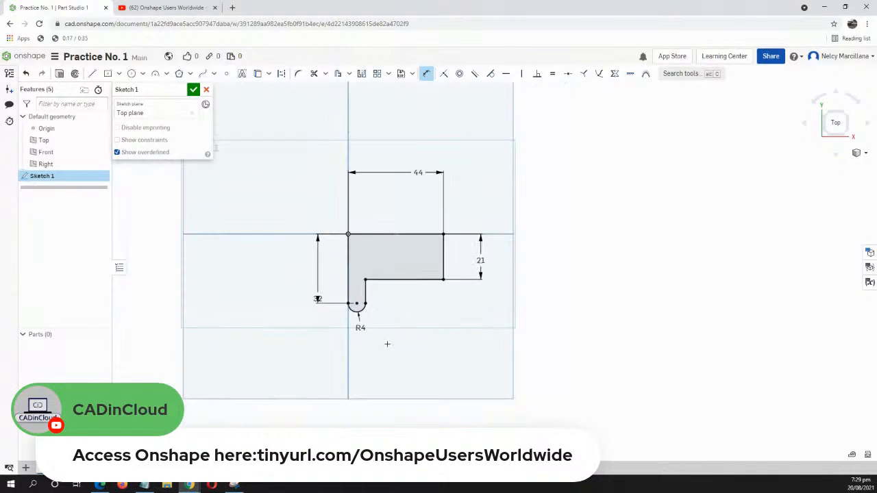
scroll(386, 345, "up", 3)
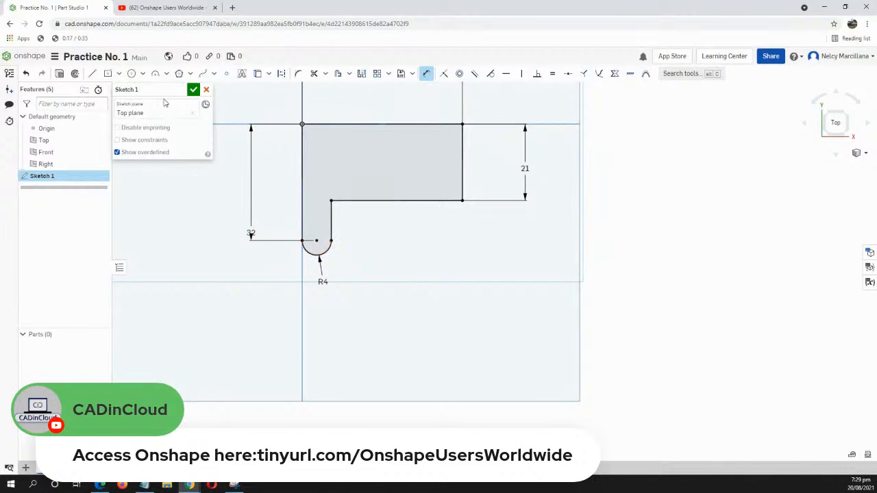
left_click(142, 74)
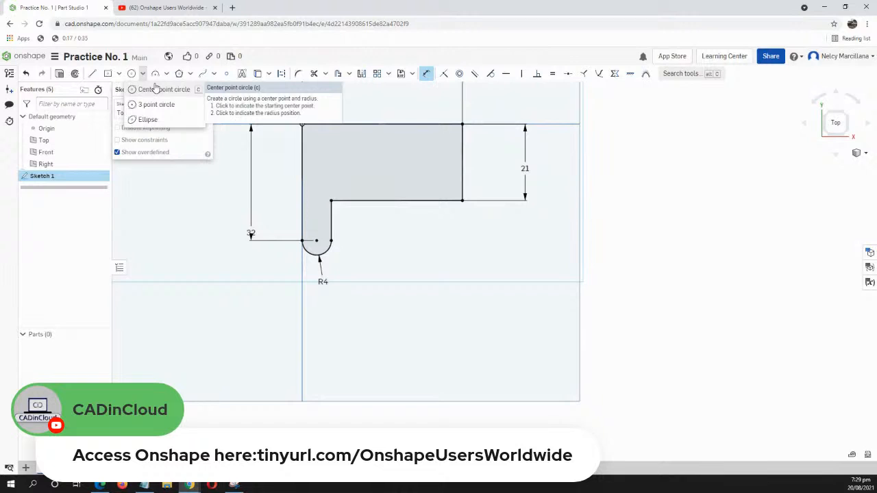
left_click(157, 89)
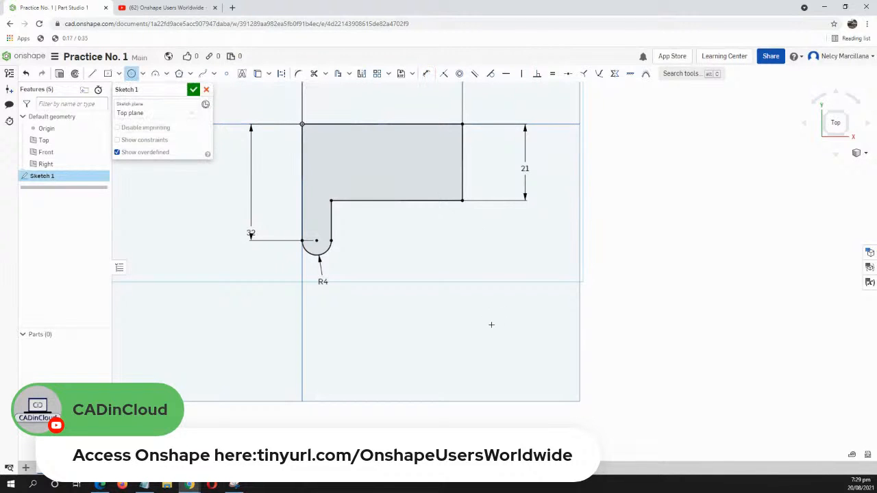
left_click(411, 309)
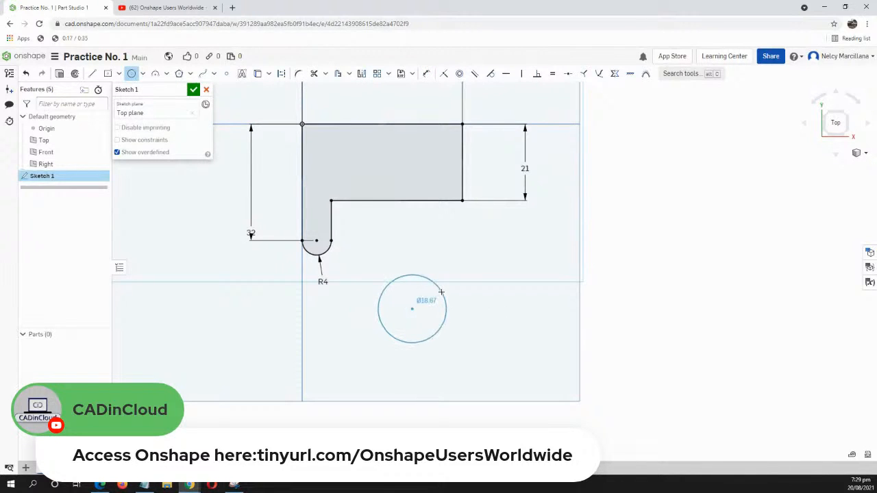
left_click(442, 293)
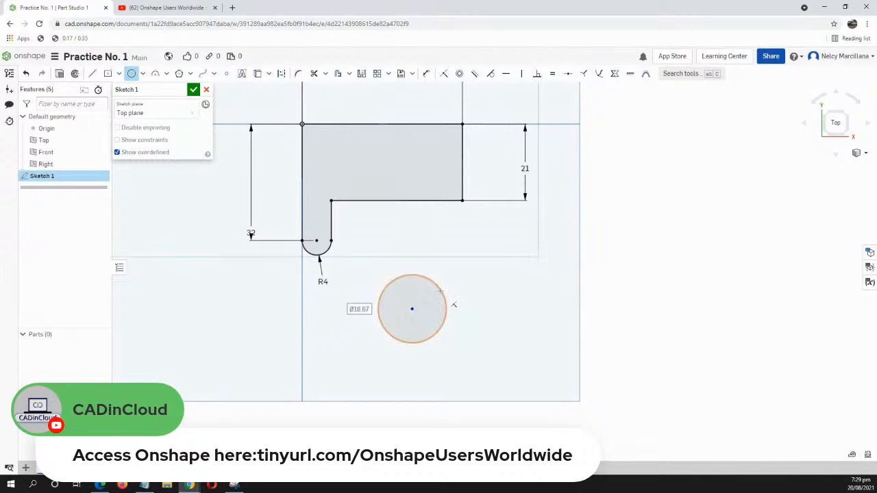
type("3")
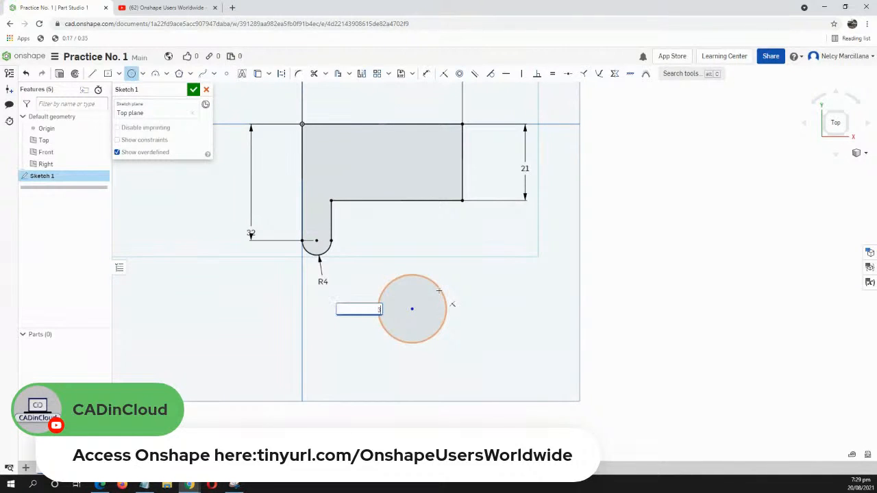
key("Return")
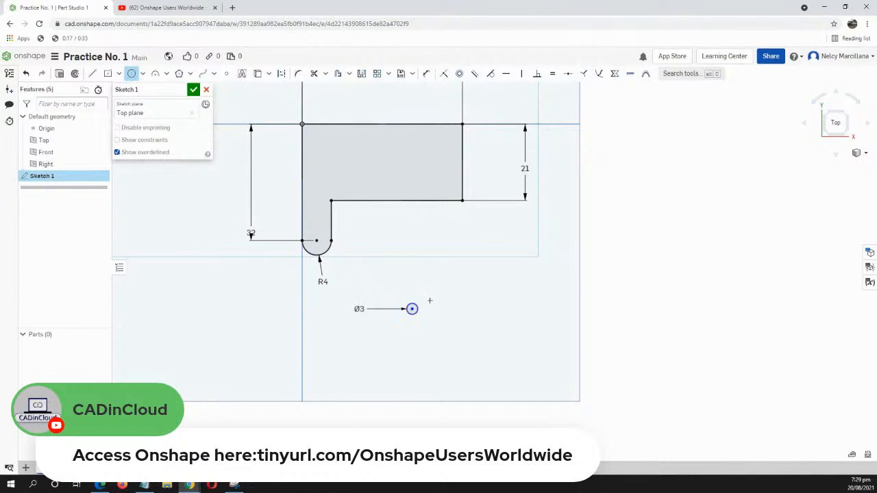
scroll(427, 299, "down", 3)
scroll(431, 299, "up", 5)
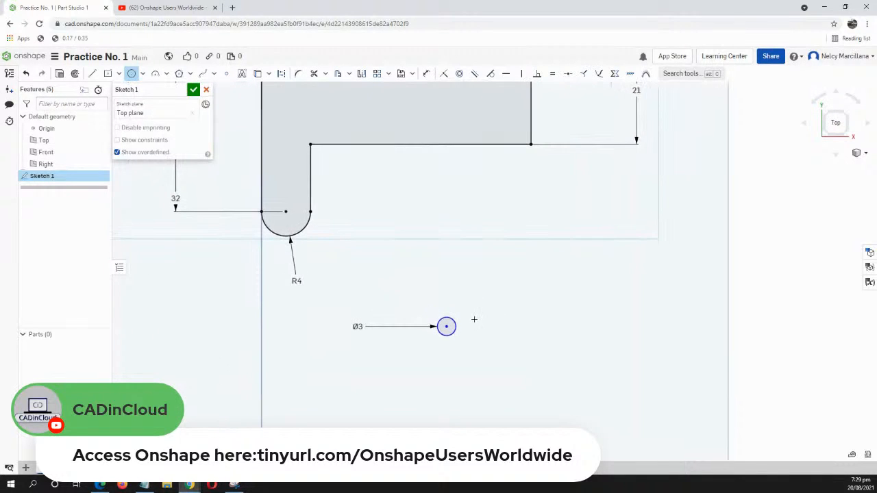
key("Escape")
- Move the 3 mm circle to another spot in the open area beside the leg's rounded end
key("ctrl+z")
key("ctrl+z")
key("ctrl+z")
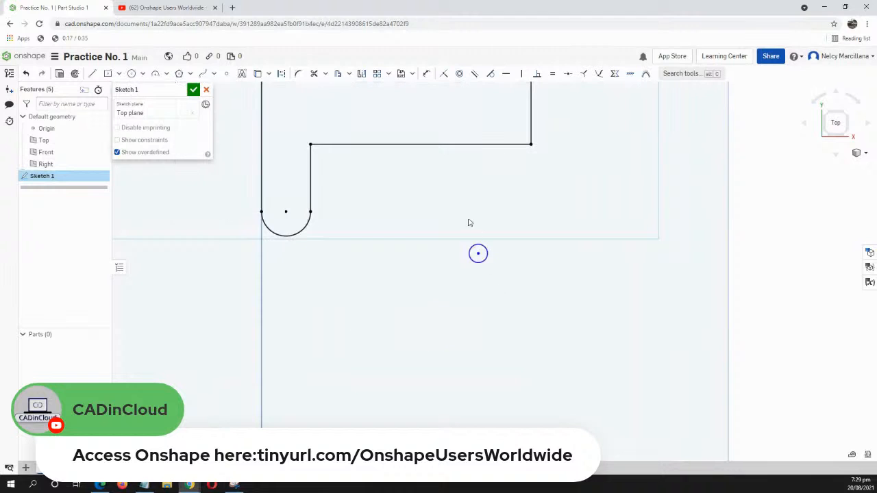
key("ctrl+y")
key("ctrl+y")
key("ctrl+y")
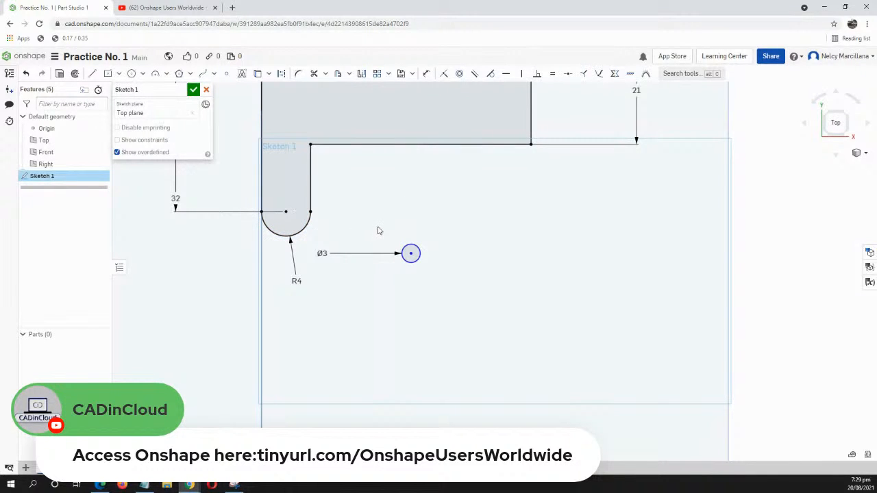
- Make the 3 mm circle concentric with the arc at the leg's rounded end
left_click(460, 82)
left_click(416, 247)
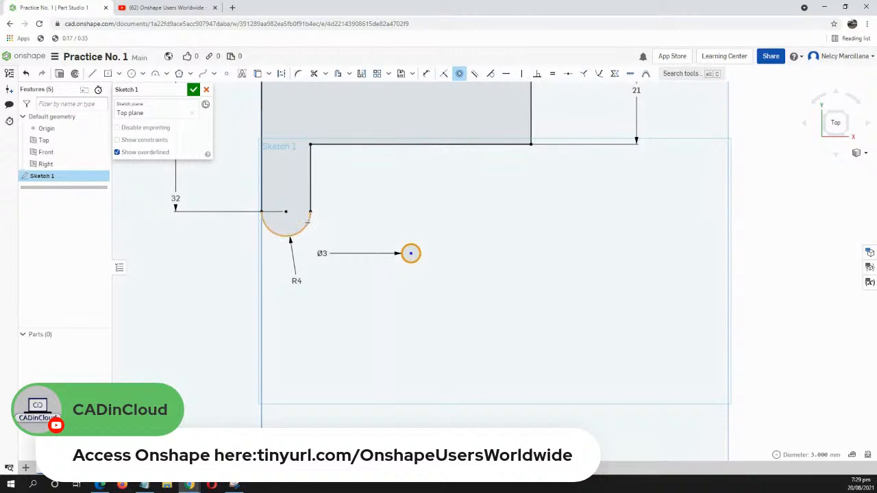
left_click(307, 220)
middle_click_drag(393, 233, 502, 348)
scroll(483, 333, "down", 2)
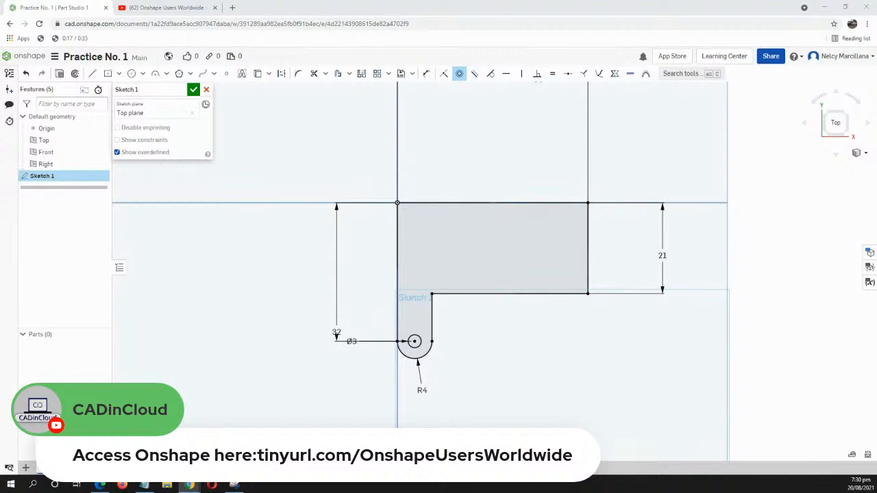
- Finish the L-shaped sketch and switch the model to the isometric view
middle_click_drag(554, 361, 528, 324)
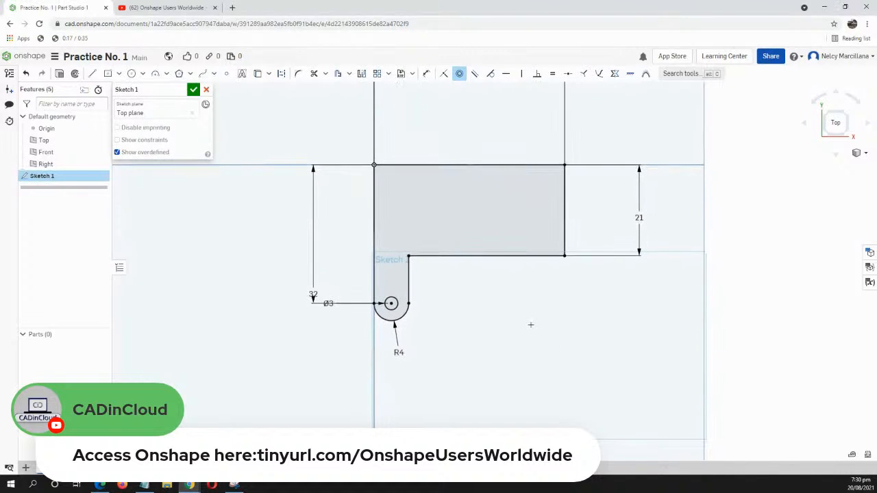
left_click(194, 92)
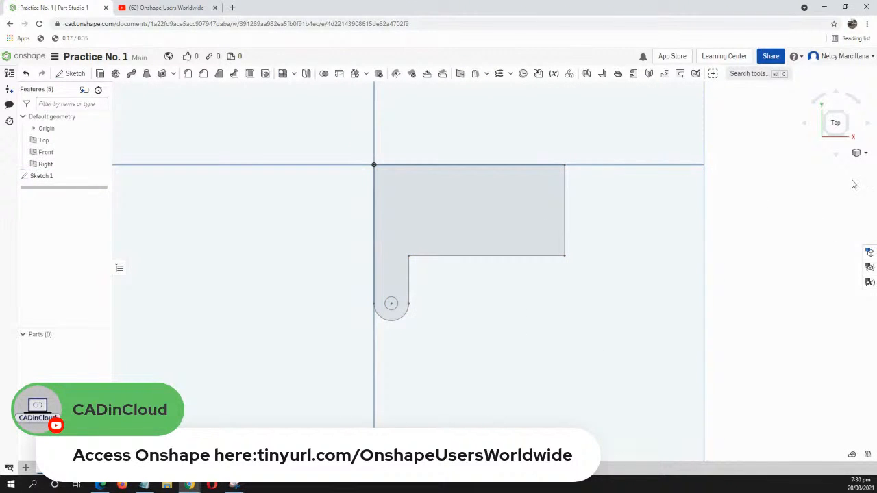
left_click(865, 157)
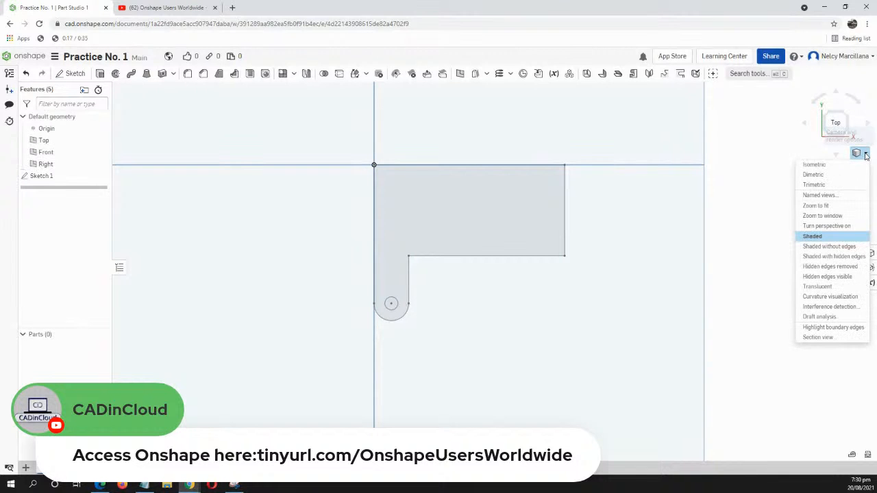
left_click(815, 165)
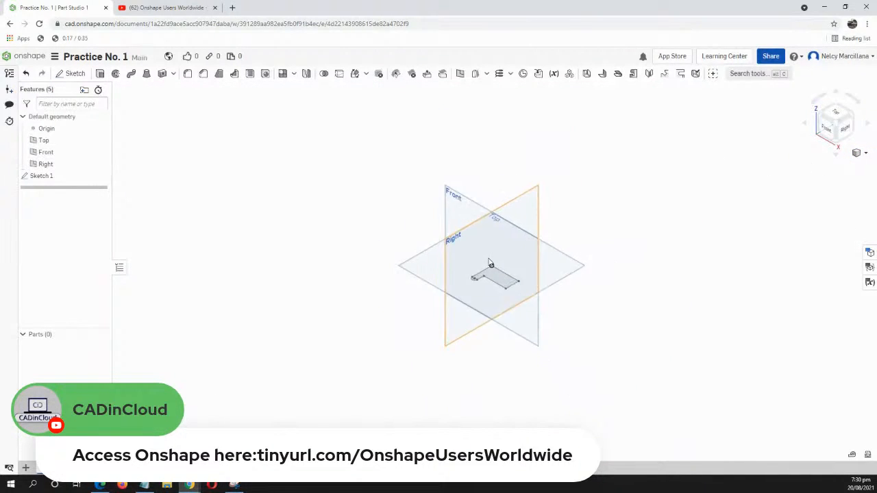
scroll(490, 264, "up", 5)
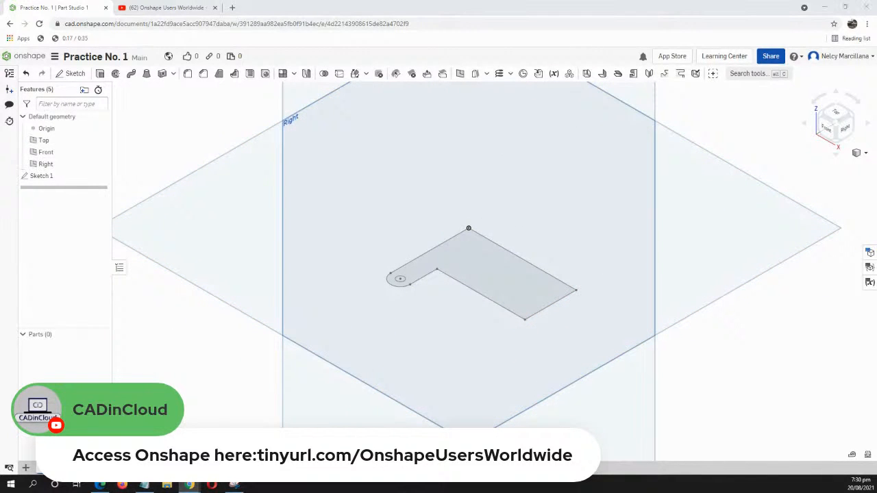
- Create a sheet metal model by thickening the L-shaped sketch region, with 2 mm thickness and 1 mm bend radius
left_click(588, 74)
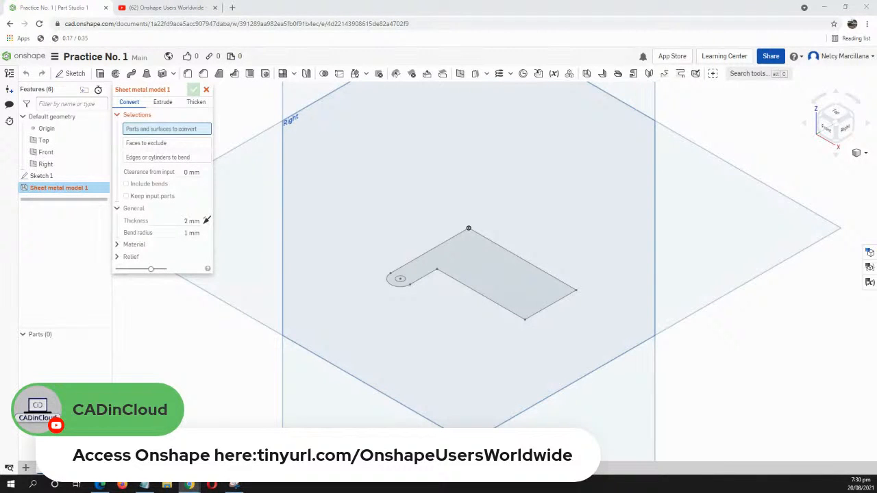
left_click(196, 102)
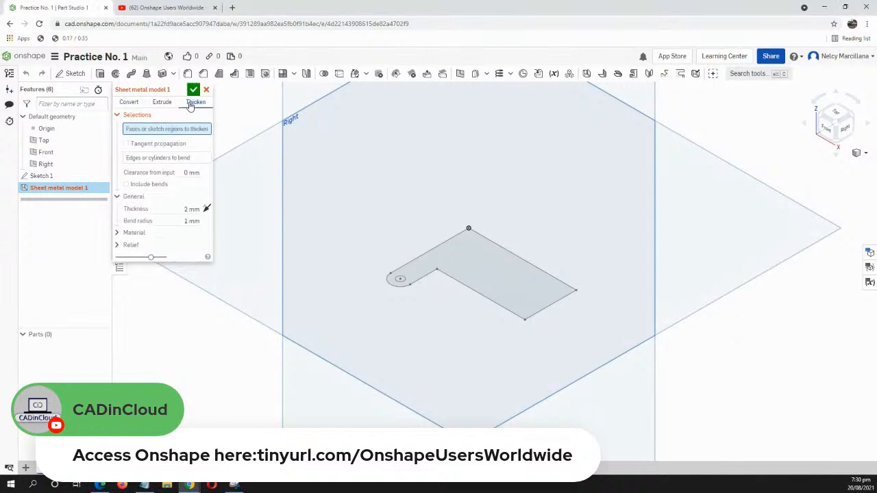
left_click(509, 303)
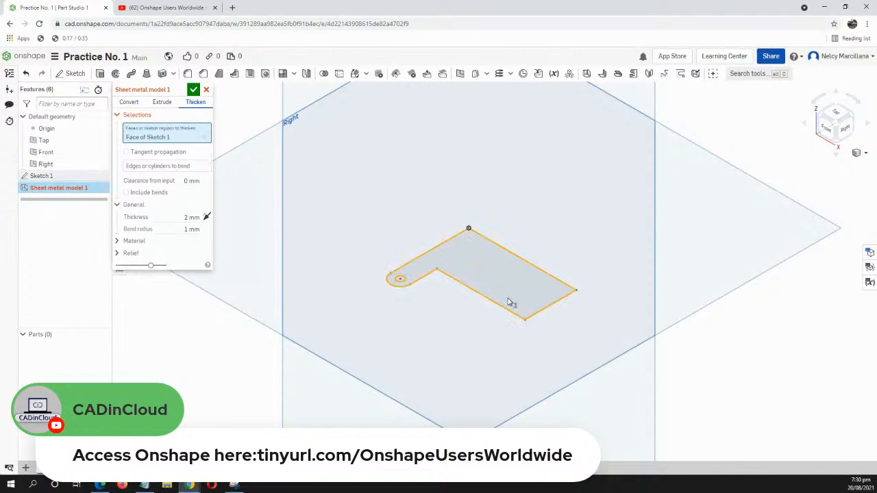
middle_click_drag(488, 306, 479, 321)
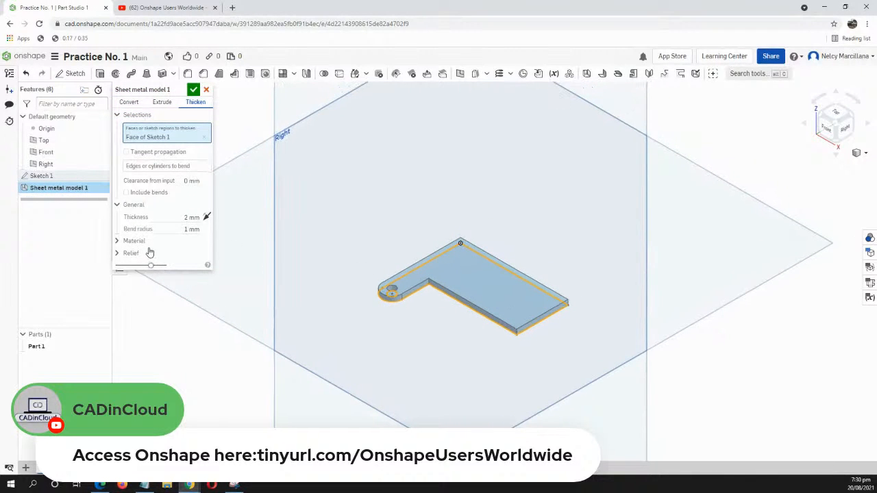
left_click(181, 218)
left_click(173, 218)
left_click(195, 90)
scroll(478, 284, "up", 2)
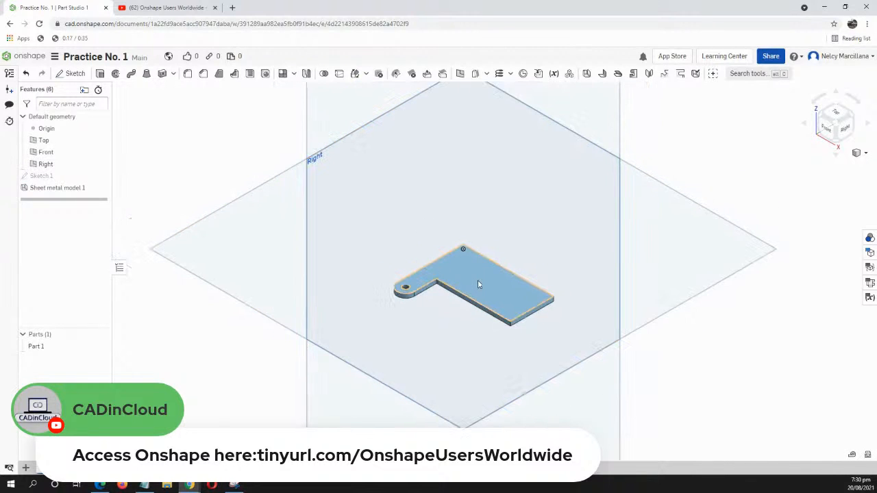
- Add a blind flange with inner alignment, 10 mm distance and 90-degree bend angle along the plate's long edge beside the leg
scroll(478, 280, "down", 1)
middle_click_drag(519, 318, 493, 297)
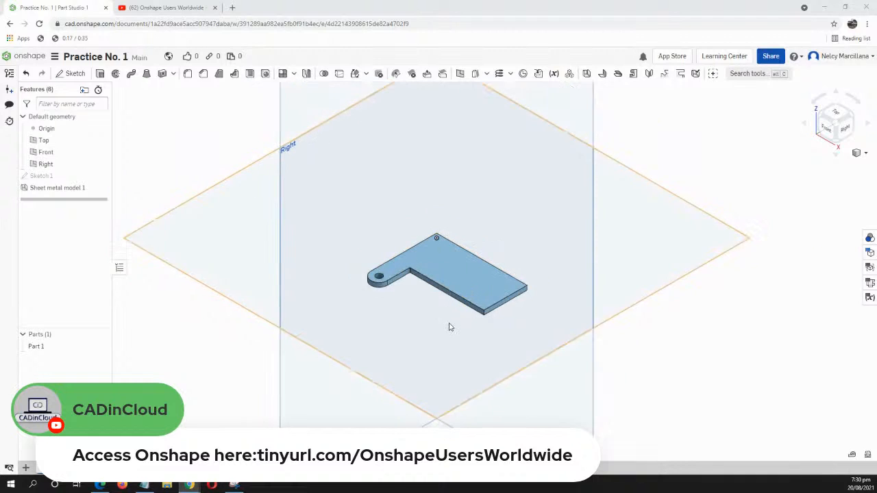
scroll(451, 327, "down", 2)
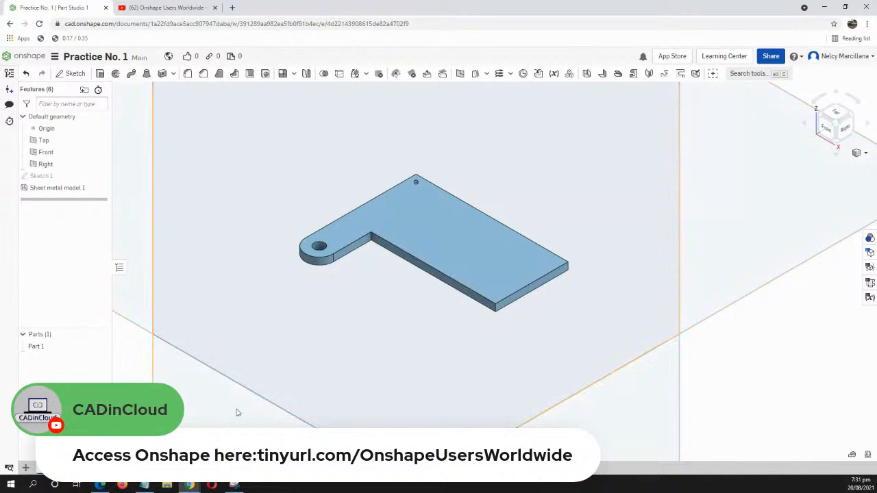
left_click(601, 73)
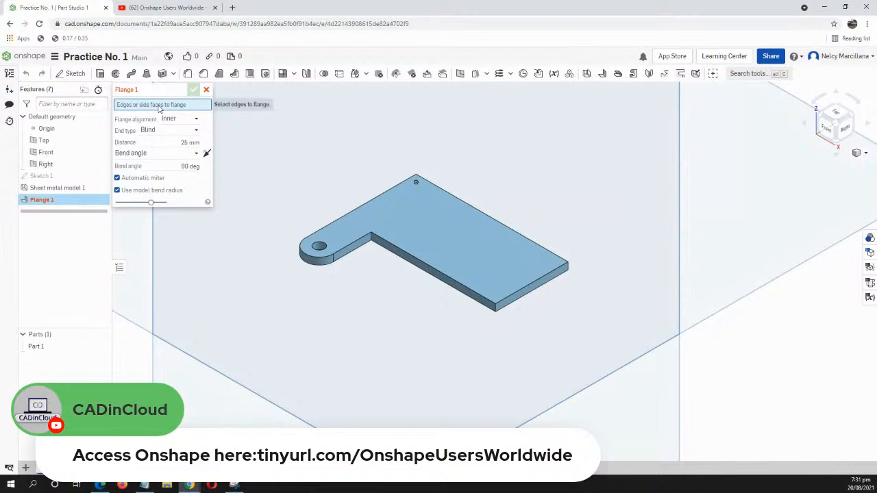
left_click(478, 285)
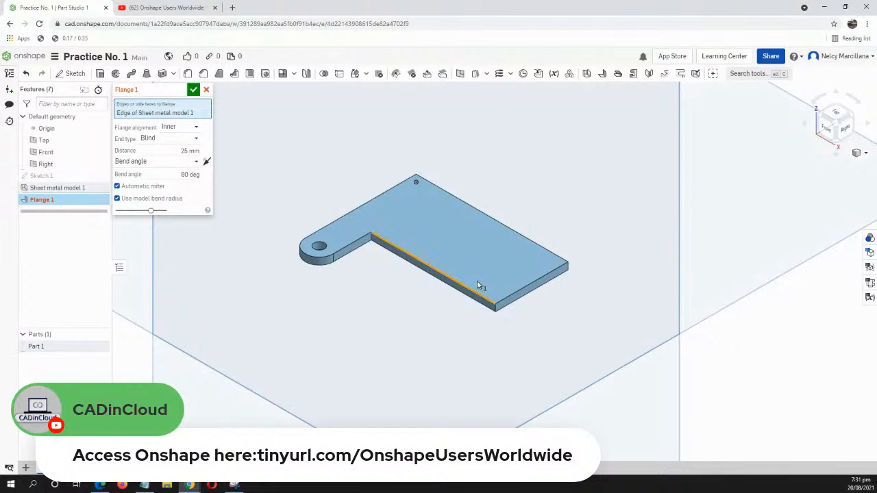
right_click_drag(558, 258, 541, 260)
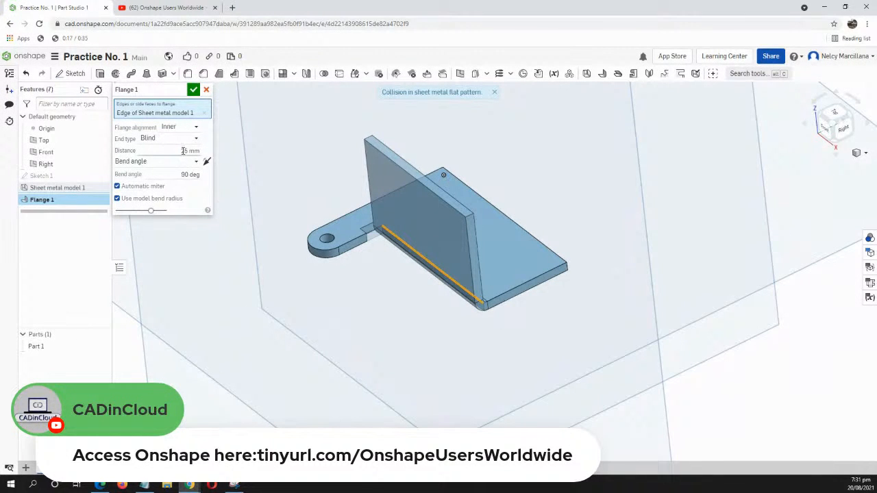
left_click(178, 152)
type("10")
left_click(177, 175)
type("30")
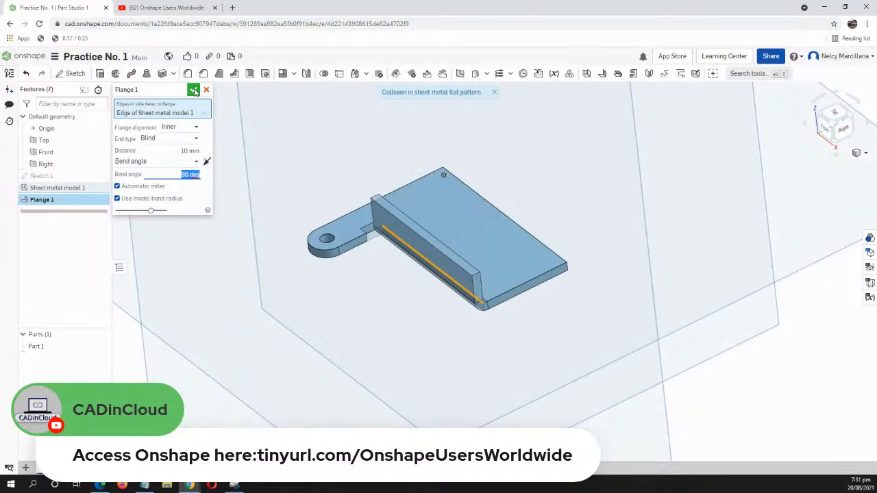
left_click(194, 91)
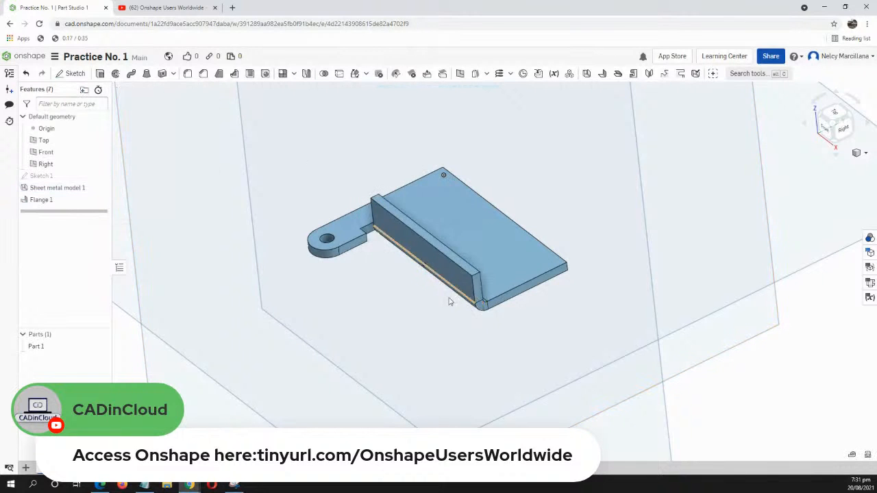
- Restore the isometric view and examine the flange and its bend relief next to the leg up close
right_click_drag(448, 300, 569, 305)
left_click(863, 154)
left_click(822, 164)
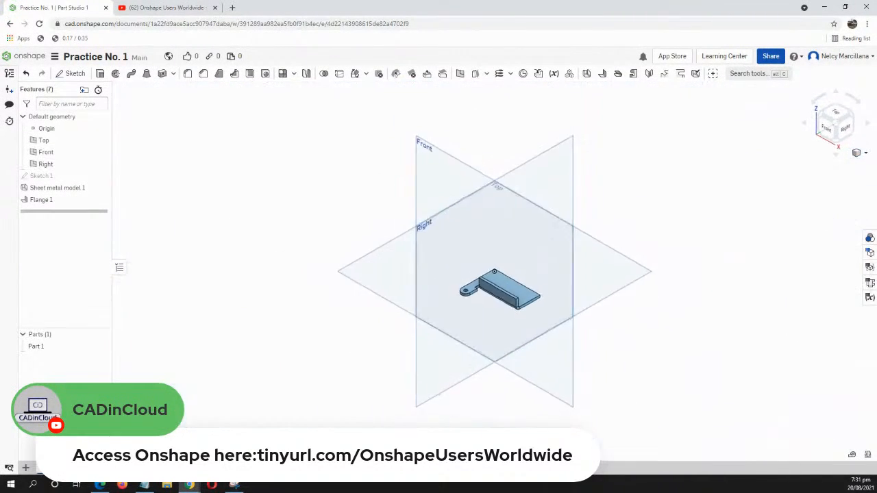
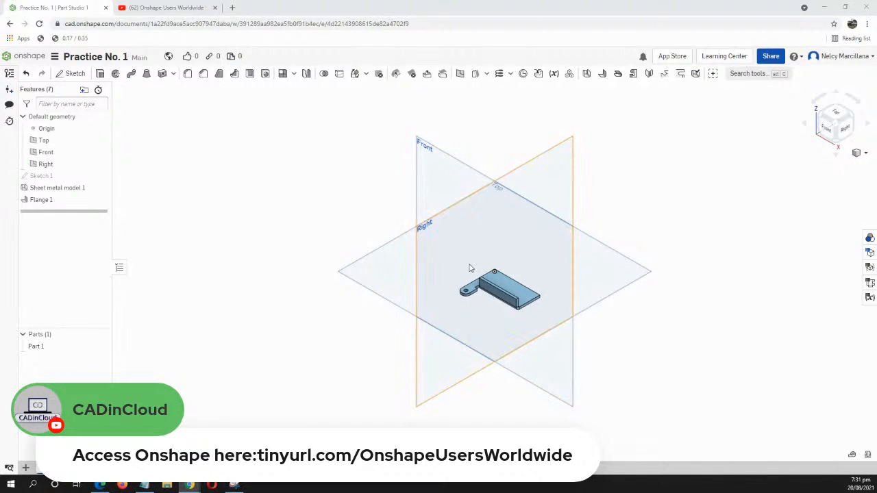
scroll(473, 273, "up", 5)
middle_click_drag(512, 343, 326, 212)
scroll(326, 212, "up", 1)
right_click_drag(327, 212, 322, 153)
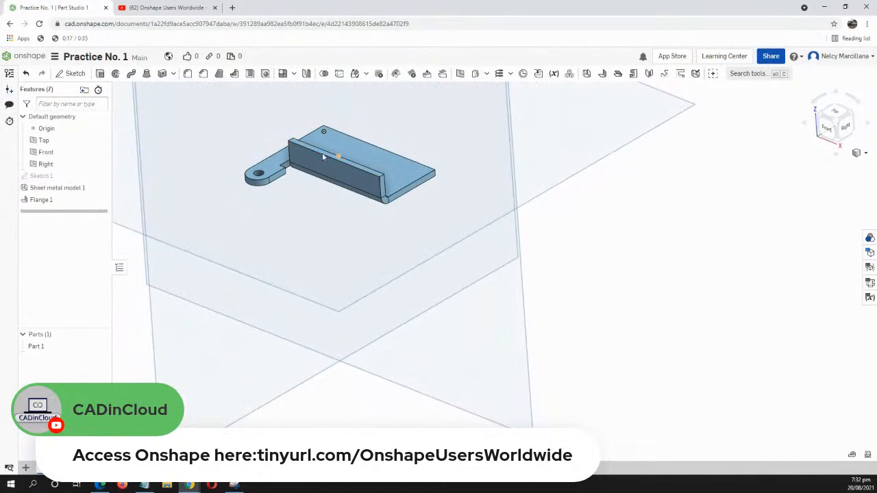
middle_click_drag(301, 167, 414, 341)
scroll(412, 332, "up", 4)
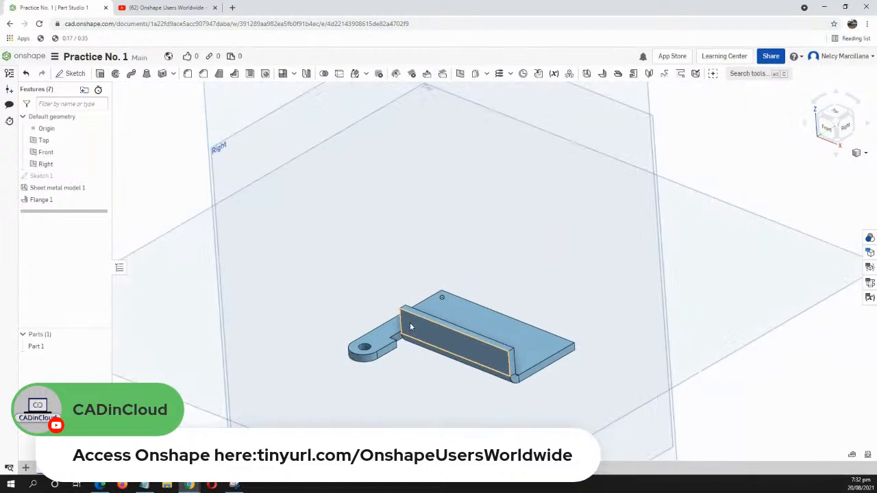
middle_click_drag(487, 409, 359, 269)
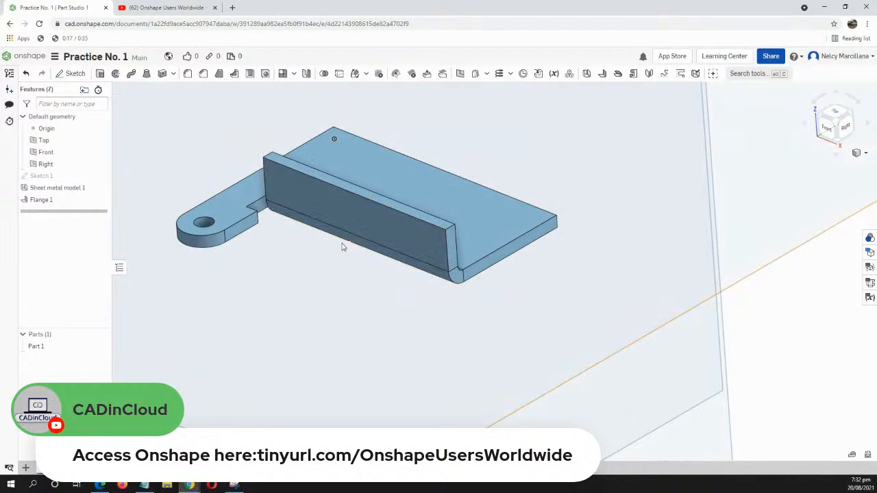
right_click_drag(336, 265, 337, 277)
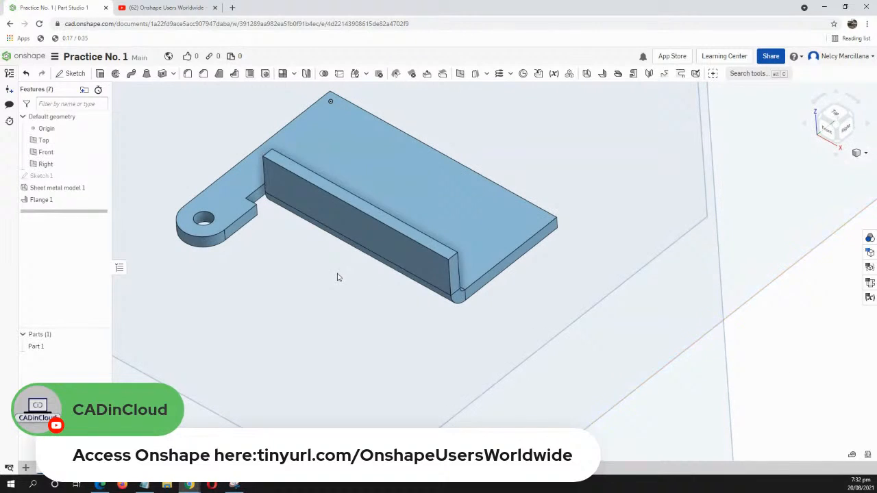
- Start a new sketch on the flange's narrow top face and view it straight on
left_click(387, 219)
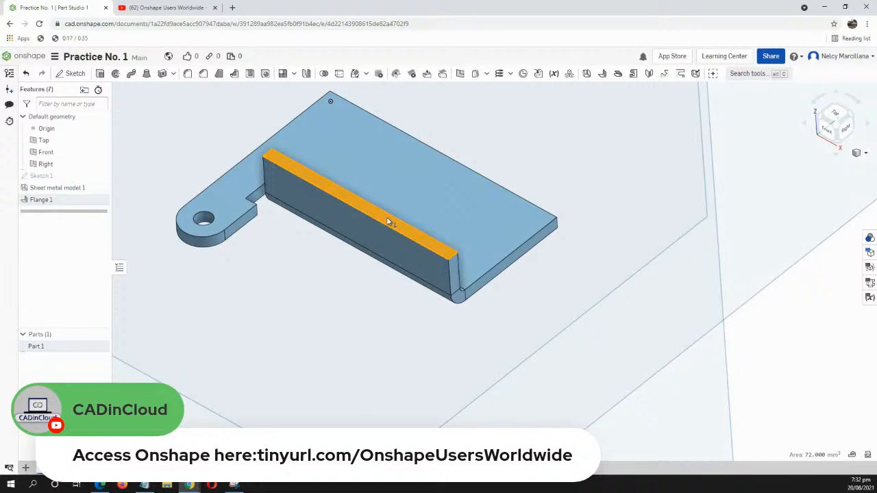
right_click(387, 221)
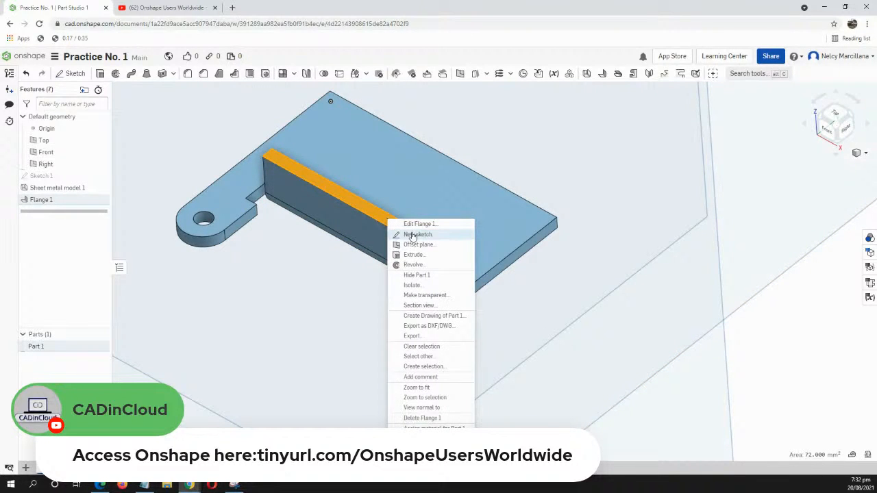
left_click(413, 235)
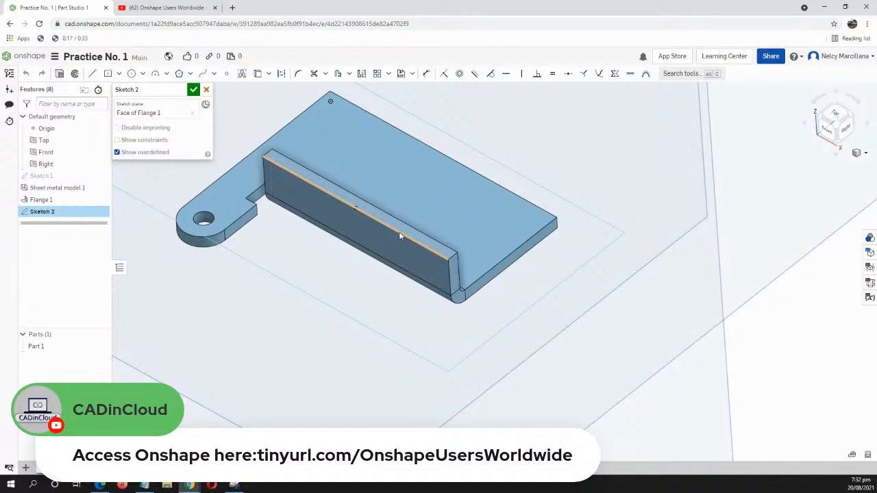
key("n")
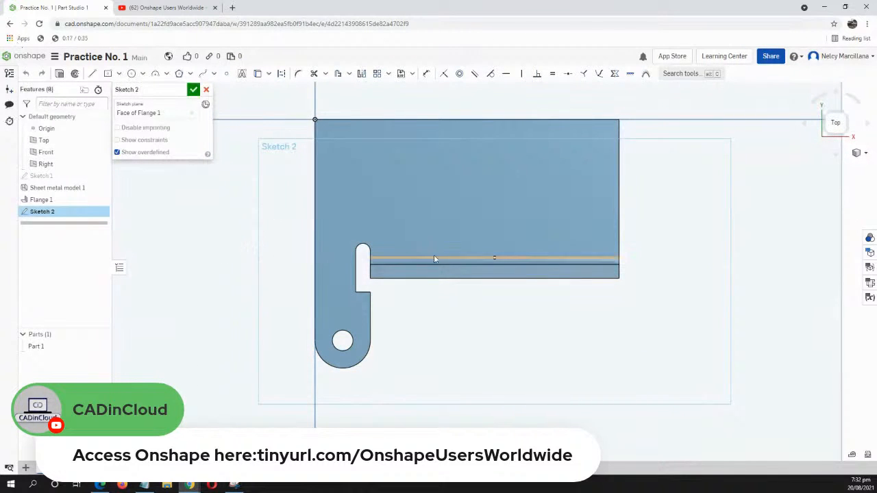
mouse_move(419, 261)
middle_mouse_down()
mouse_move(339, 274)
mouse_move(343, 223)
middle_mouse_up()
scroll(344, 251, "down", 2)
scroll(345, 250, "up", 3)
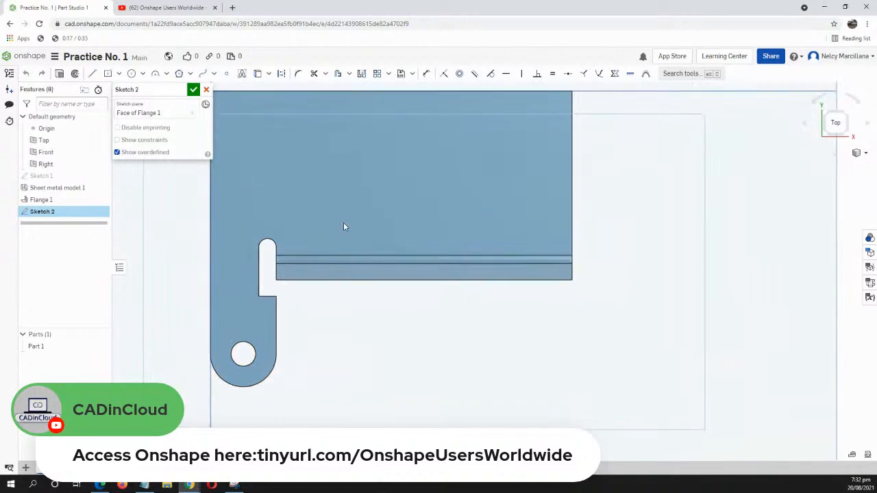
- Sketch a corner rectangle about 7.2 mm wide from the flange's outer corner beside the leg, extending over the plate
left_click(116, 73)
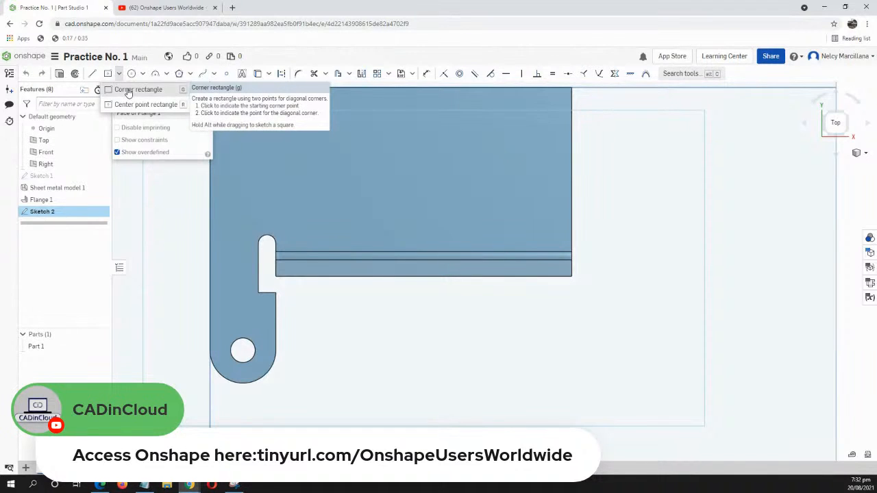
left_click(128, 91)
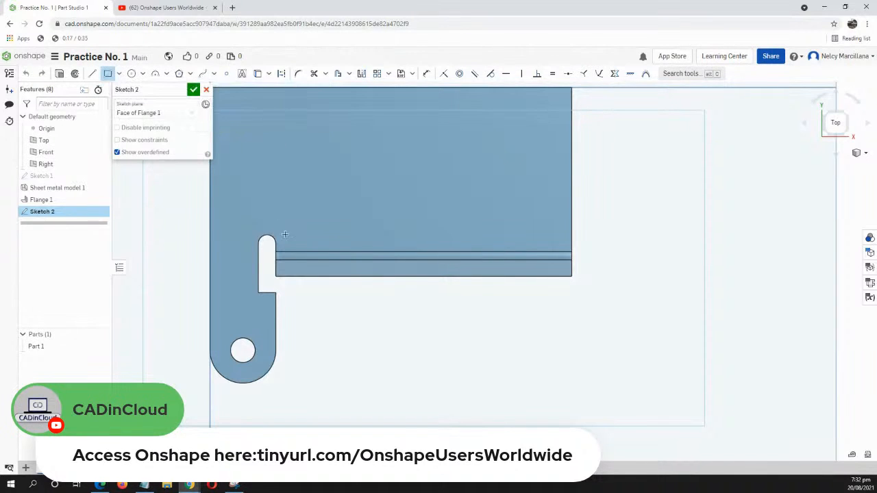
left_click(275, 276)
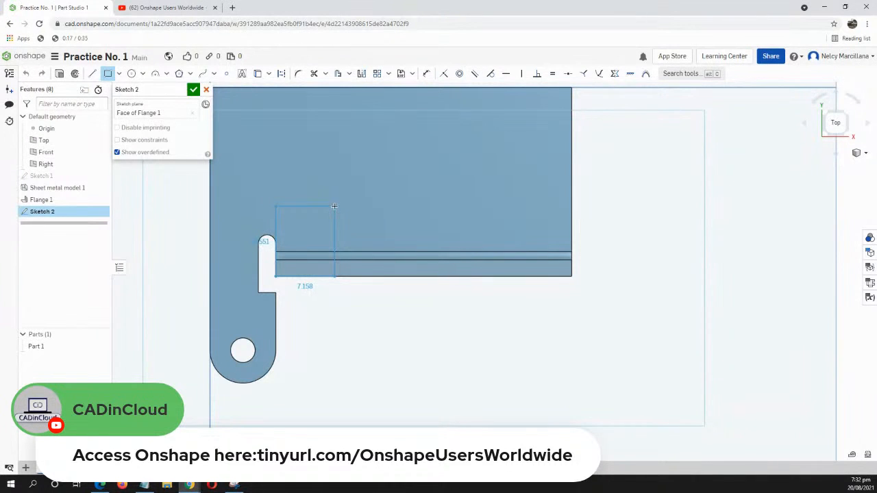
left_click(334, 206)
left_click(334, 206)
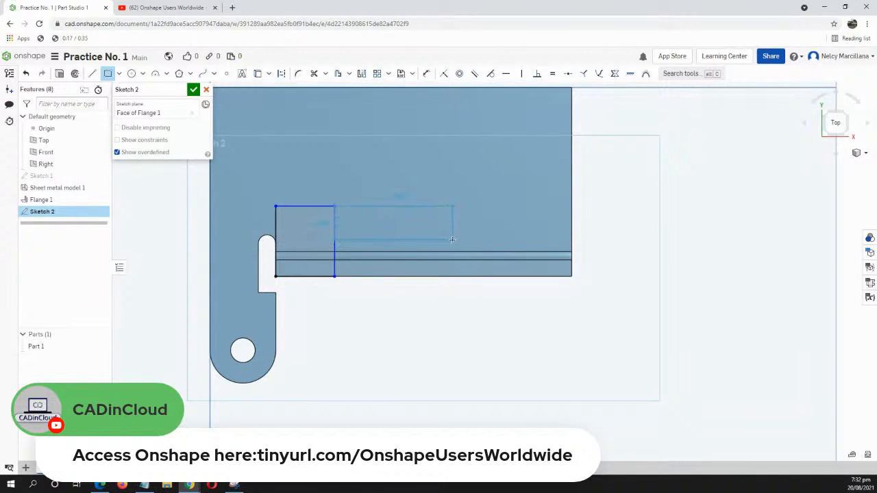
key("Escape")
- Sketch a second corner rectangle about 8.3 mm high from the flange's outer corner at the end away from the leg
middle_click_drag(459, 227, 413, 237)
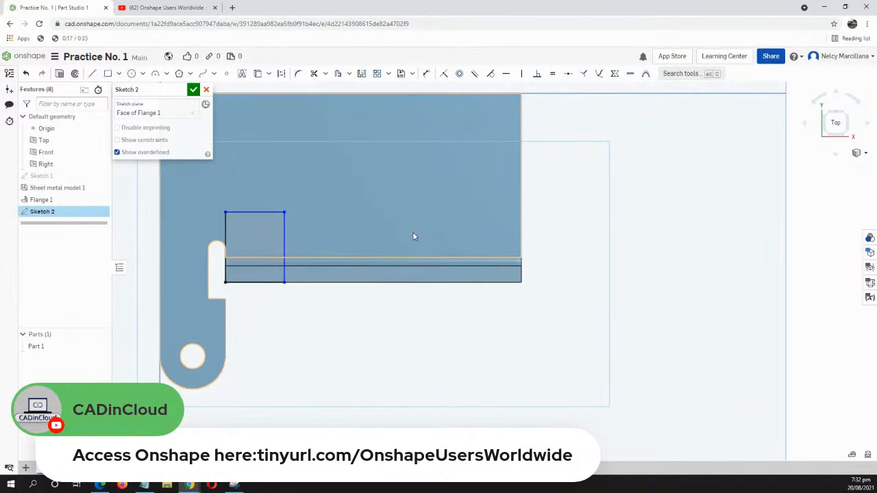
key("g")
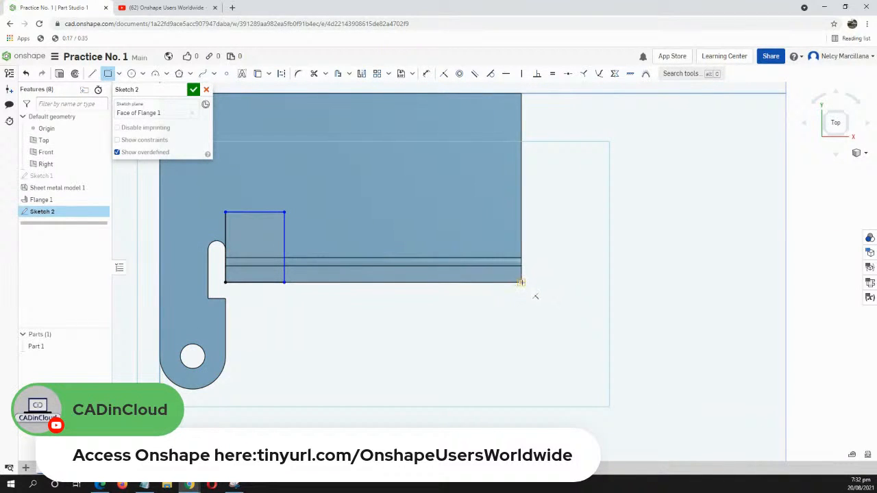
left_click(521, 281)
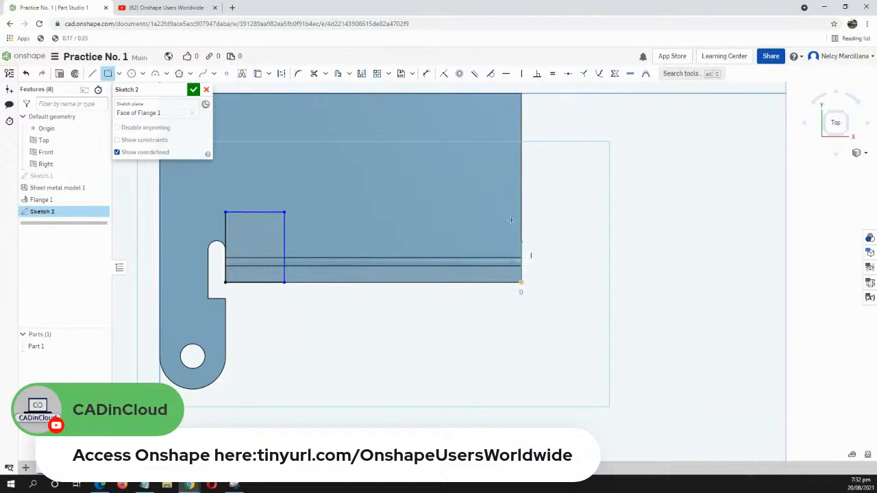
left_click(439, 213)
left_click(438, 214)
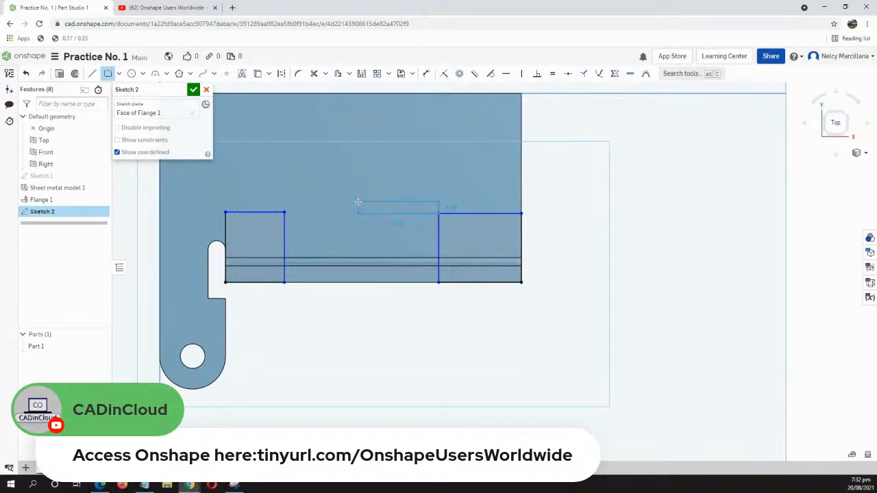
key("Escape")
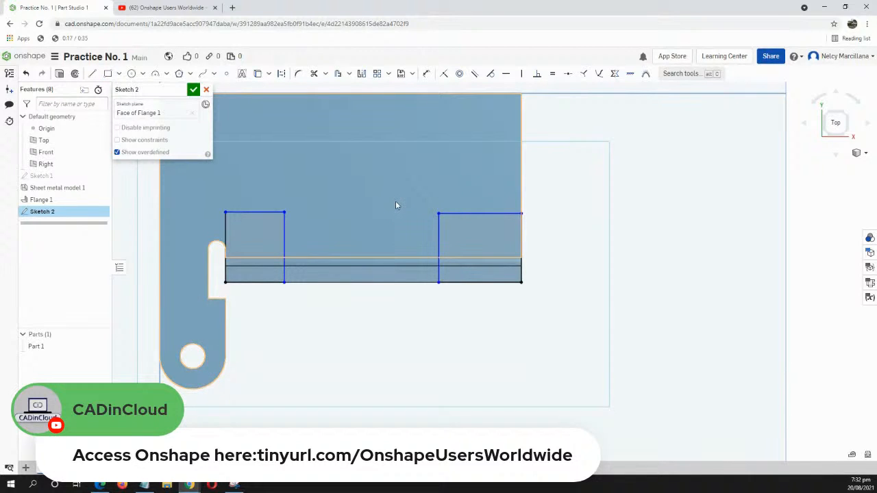
- Dimension the width of the rectangle beside the leg to 5 mm
key("d")
left_click(227, 233)
left_click(284, 236)
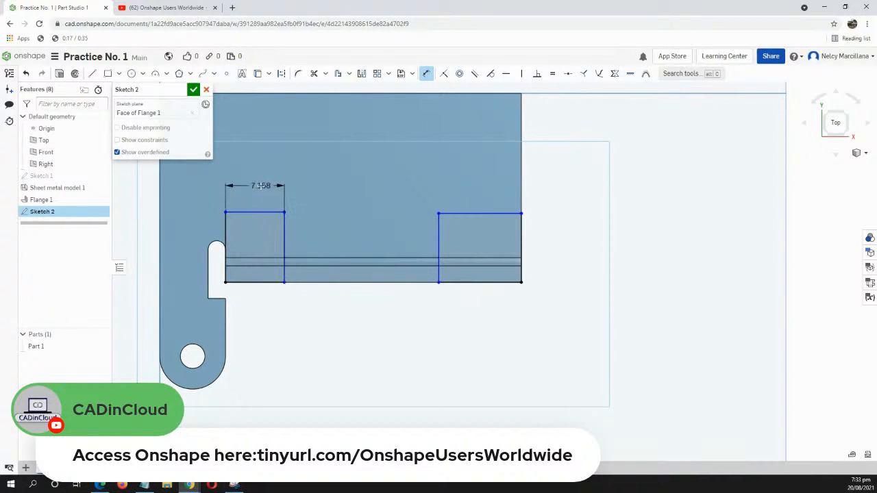
left_click(261, 185)
type("5")
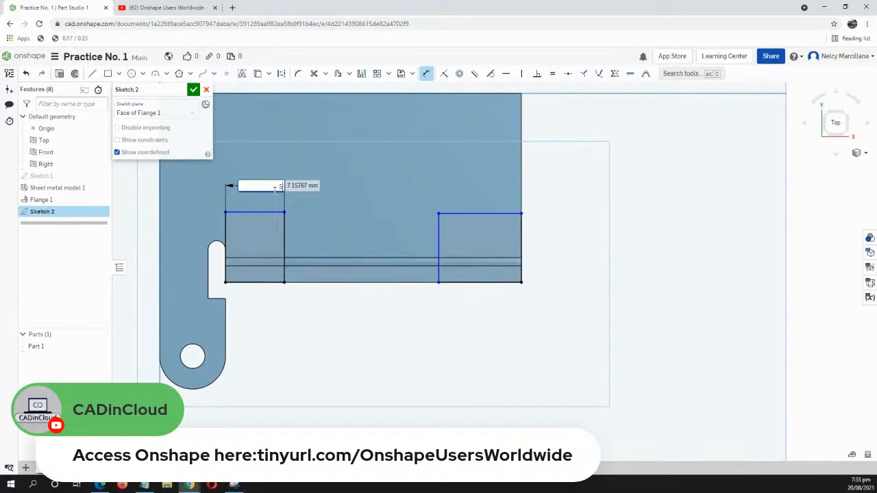
key("Return")
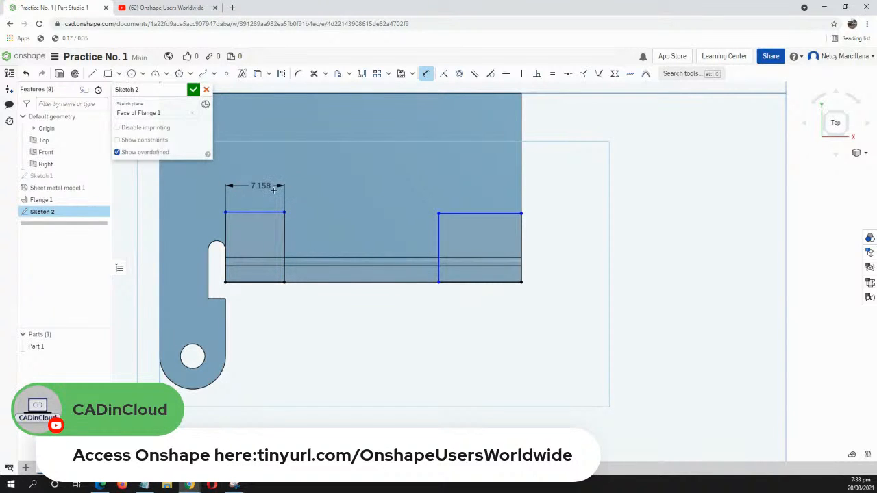
- Dimension the width of the rectangle at the flange's far end to 5 mm
left_click(437, 244)
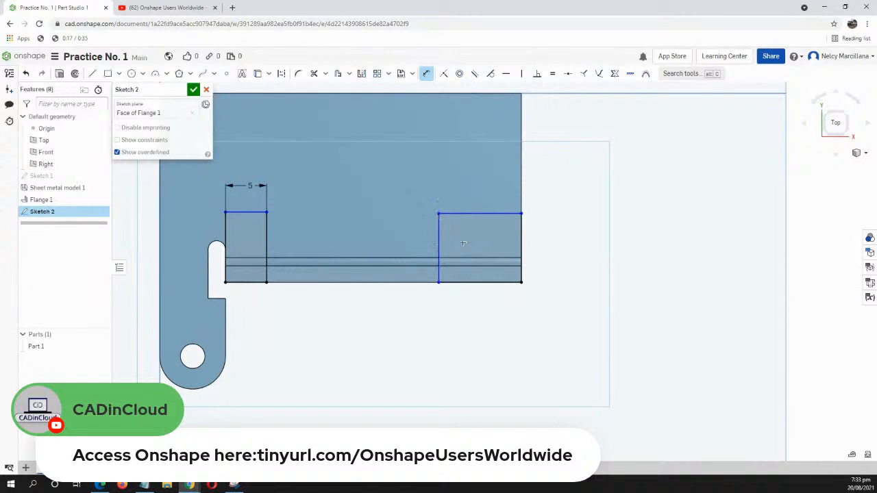
left_click(521, 244)
left_click(502, 307)
key("Return")
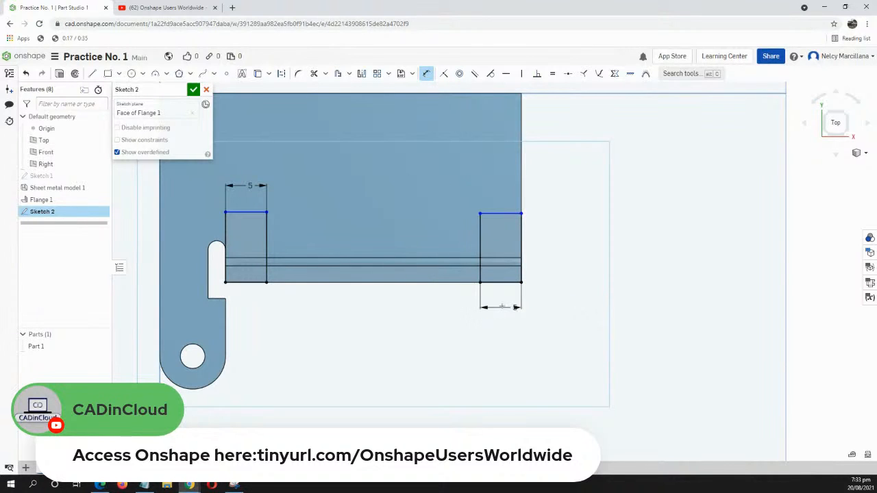
- Dimension the height of the rectangle at the flange's far end to 5 mm
left_click(506, 215)
left_click(511, 281)
left_click(542, 271)
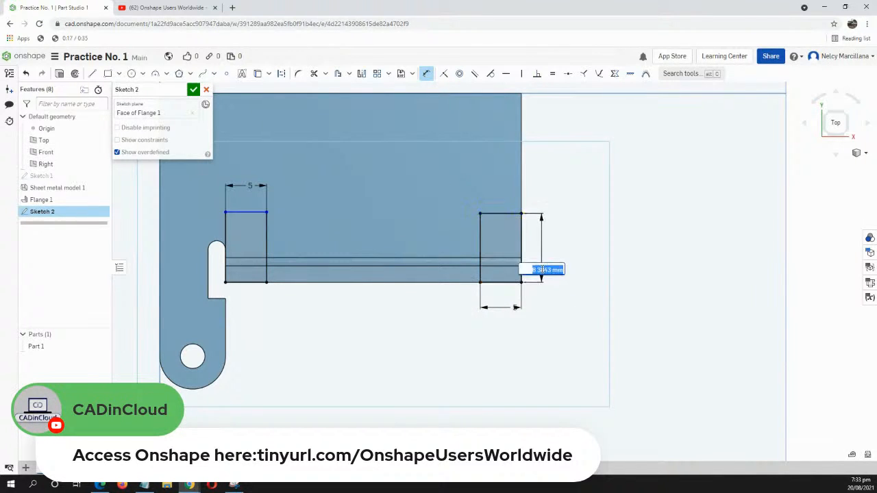
type("5")
key("Return")
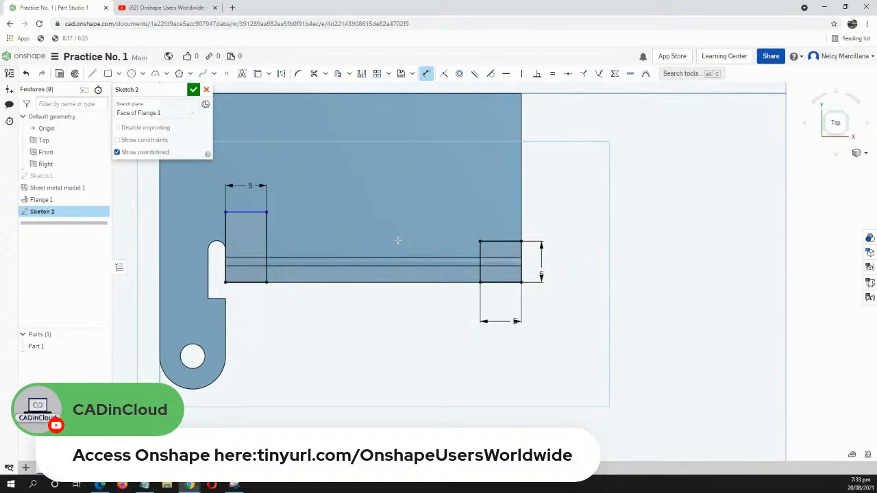
key("Escape")
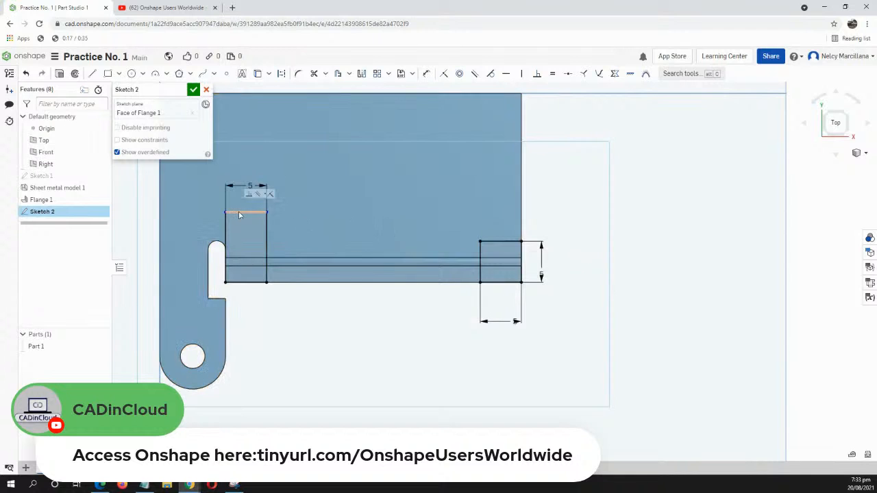
- Align the inner upper corners of the two rectangles with a horizontal constraint and finish the sketch
left_click_drag(243, 213, 266, 213)
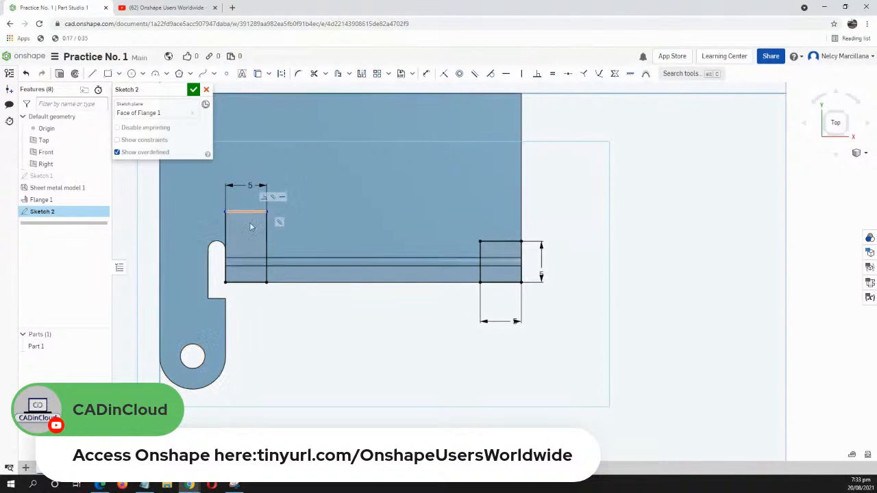
left_click(510, 75)
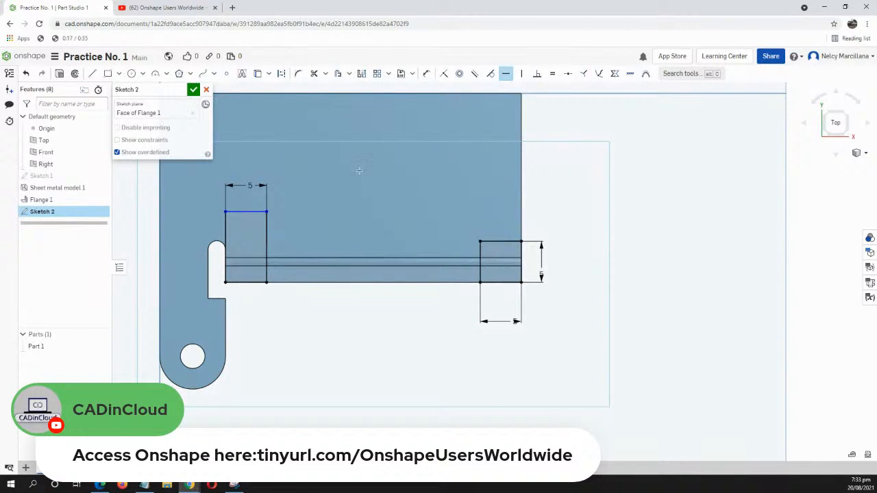
left_click(267, 211)
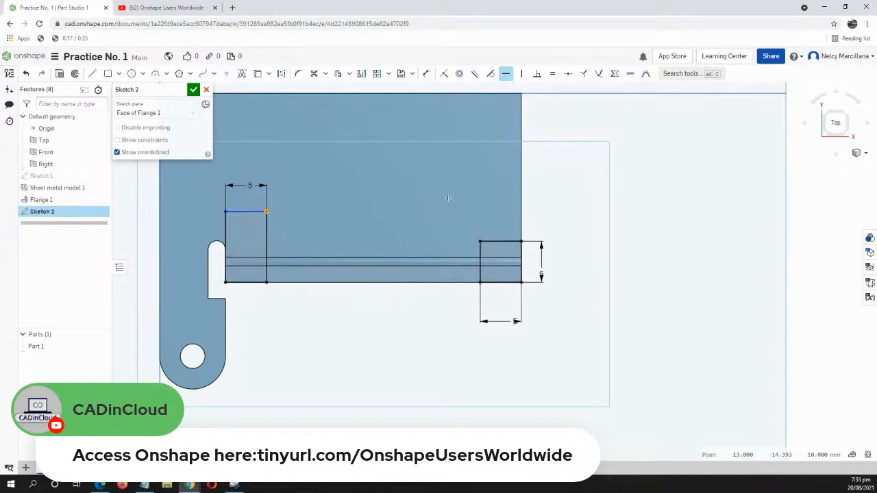
left_click(480, 241)
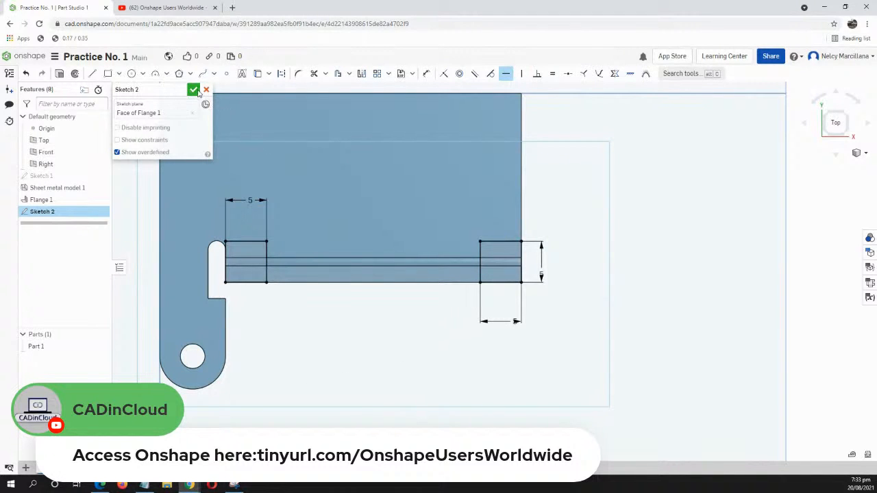
left_click(194, 90)
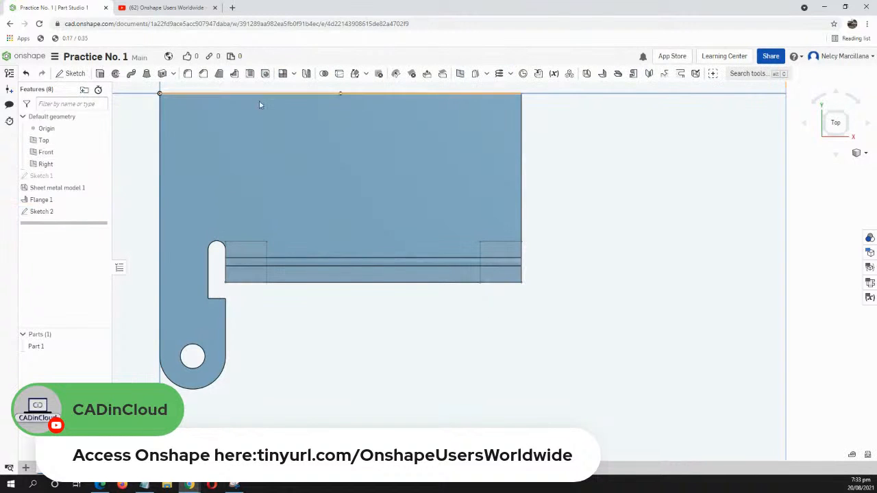
- Set up a Remove extrude using all four regions of the two rectangles at the flange's ends
right_click_drag(756, 226, 584, 264)
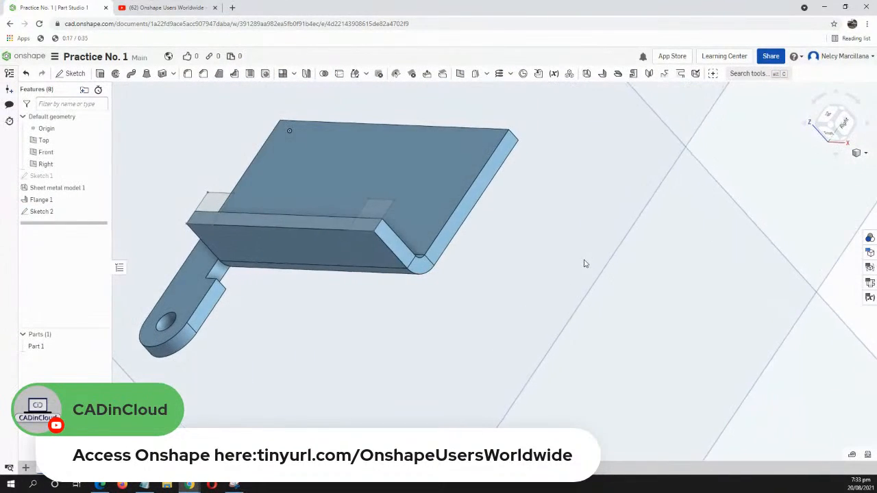
middle_click_drag(521, 238, 620, 292)
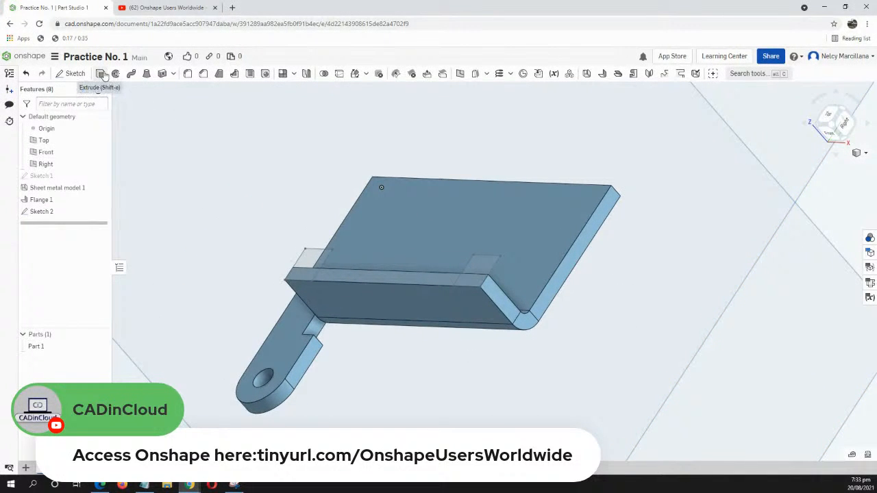
left_click(101, 73)
right_click_drag(271, 198, 295, 270)
left_click(296, 275)
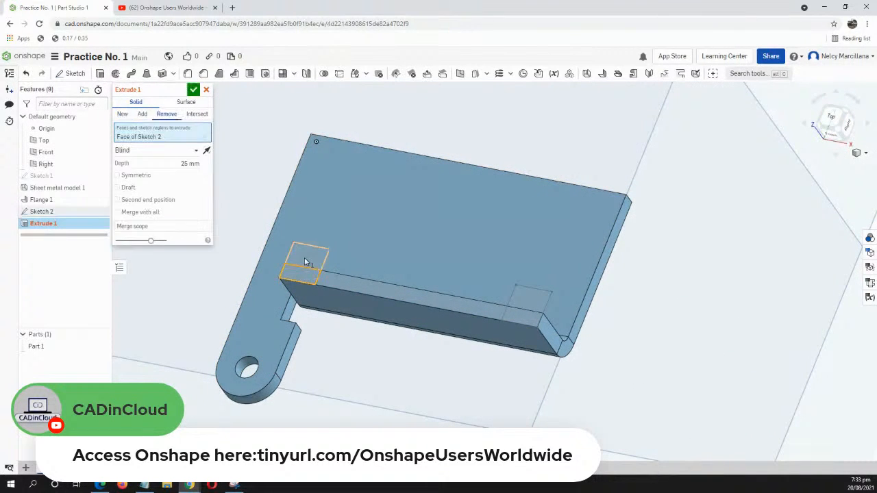
left_click(305, 262)
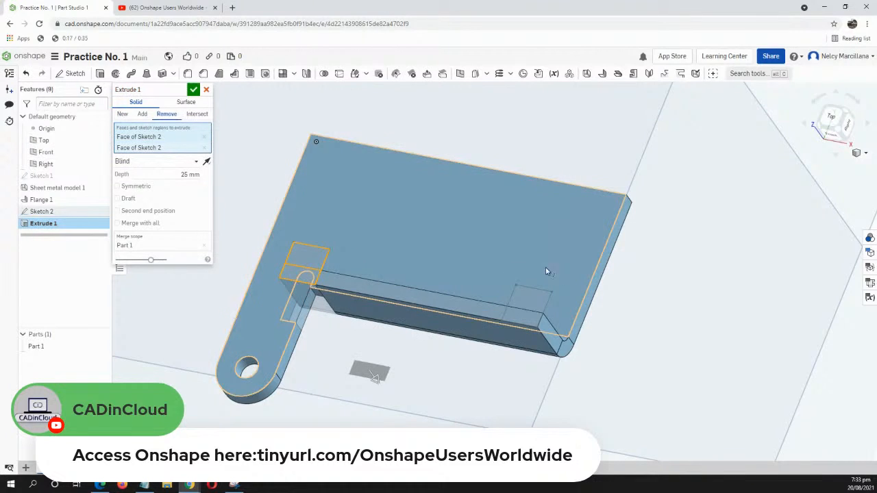
left_click(527, 320)
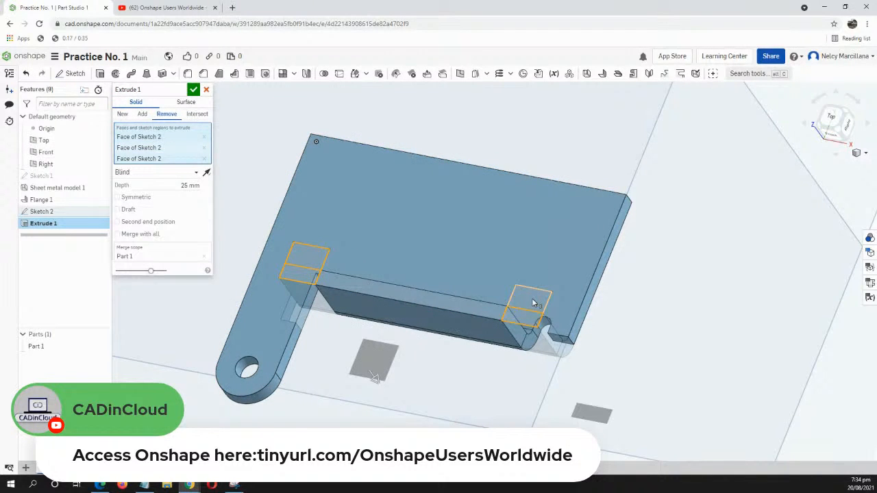
left_click(533, 302)
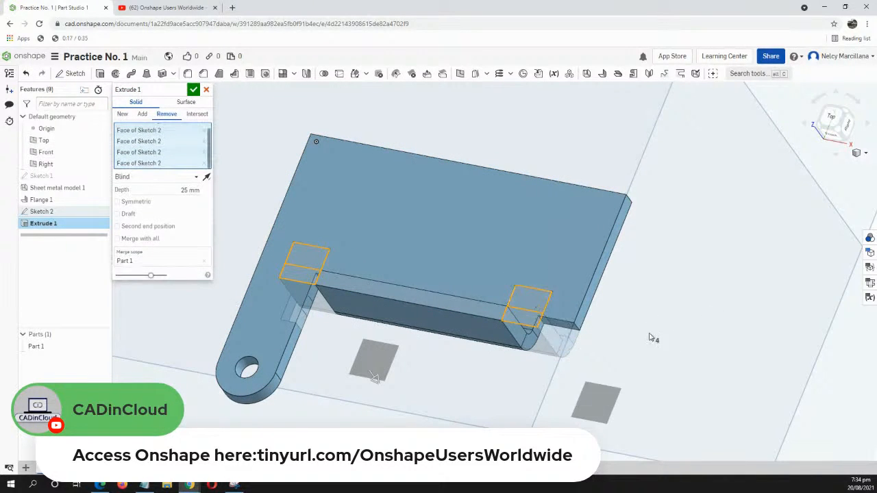
mouse_move(651, 336)
right_mouse_down()
mouse_move(675, 350)
mouse_move(646, 309)
mouse_move(638, 312)
right_mouse_up()
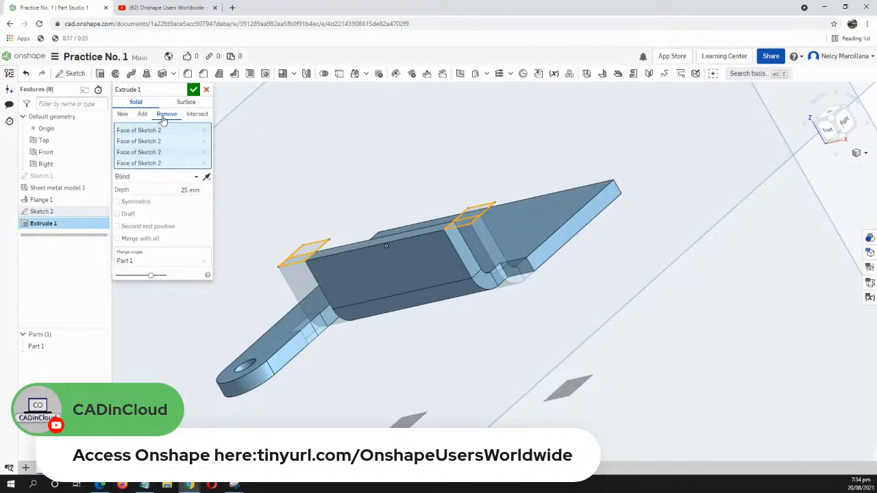
- Set the cut's end type to Up to face, ending at the plate's underside, and apply the extrude
left_click(182, 177)
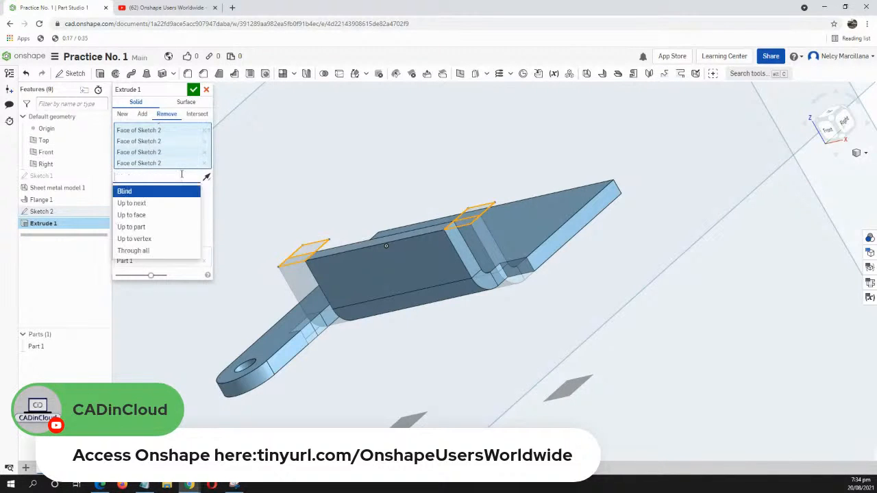
left_click(162, 215)
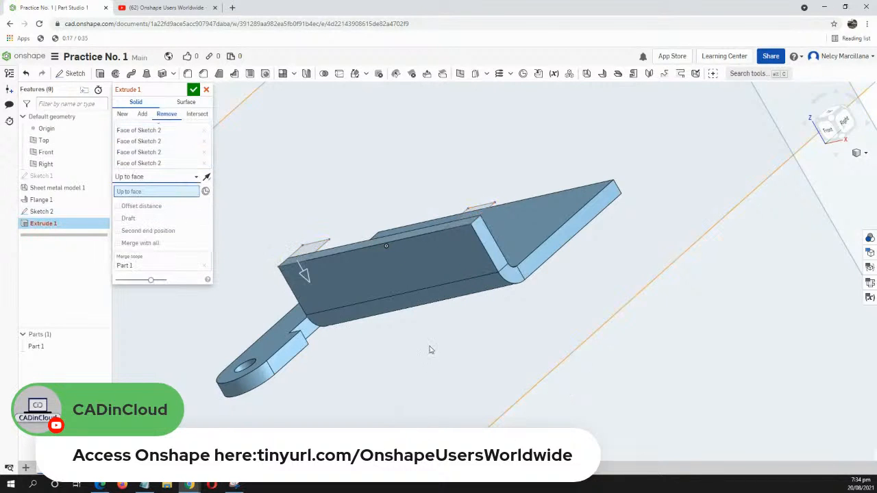
right_click_drag(430, 351, 414, 310)
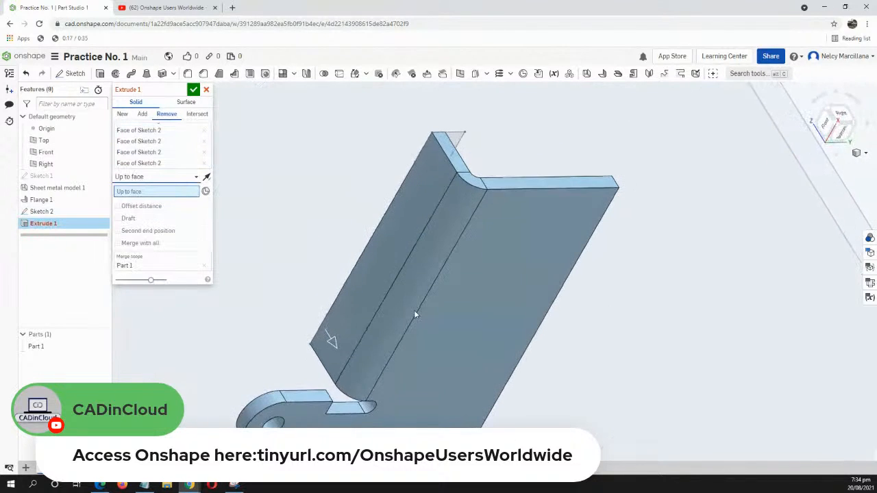
left_click(498, 246)
right_click_drag(532, 230, 568, 297)
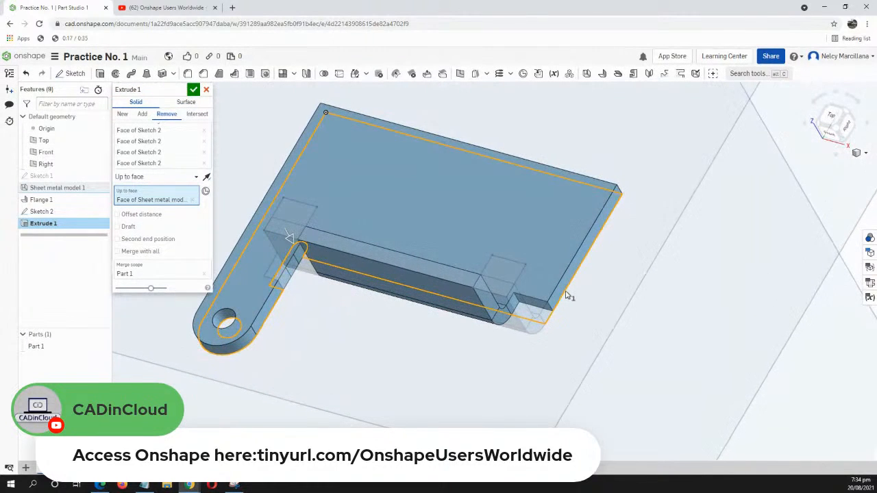
left_click(194, 90)
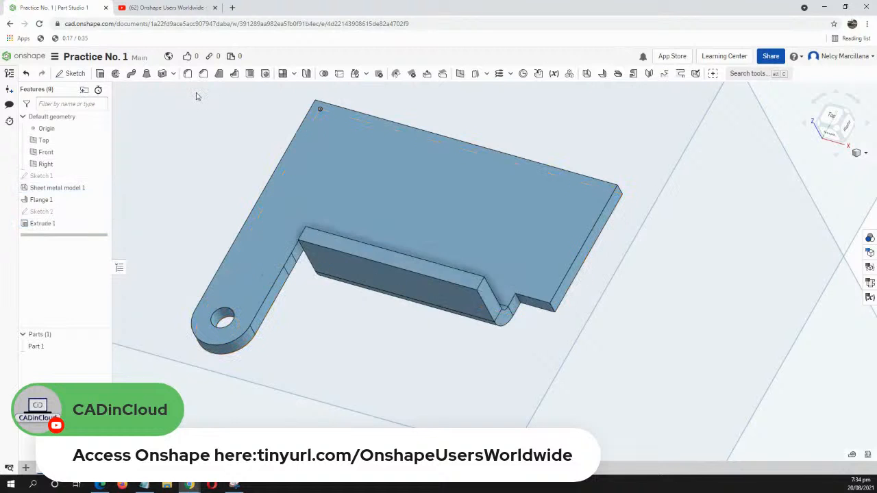
right_click_drag(489, 363, 466, 333)
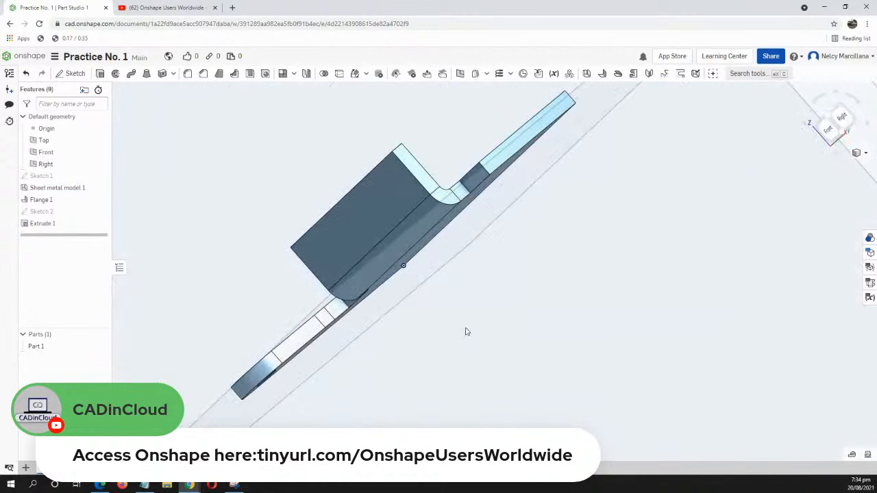
left_click(864, 153)
left_click(822, 165)
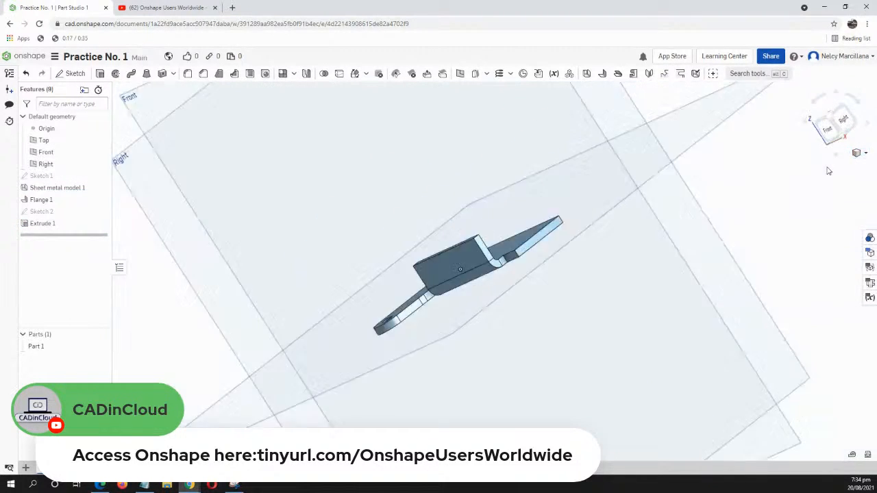
scroll(479, 326, "up", 5)
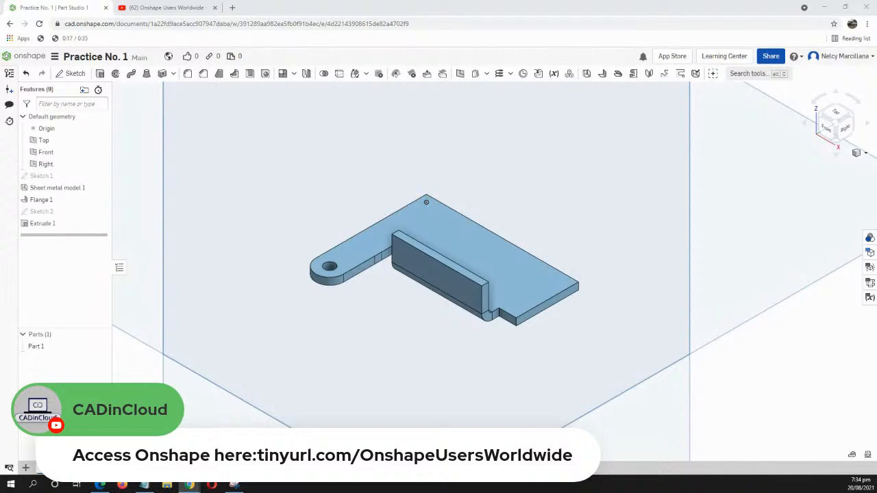
- Start a new sheet metal flange from the top inner edge of the upright flange, extending over the plate
right_click_drag(632, 369, 619, 330)
middle_click_drag(618, 331, 576, 315)
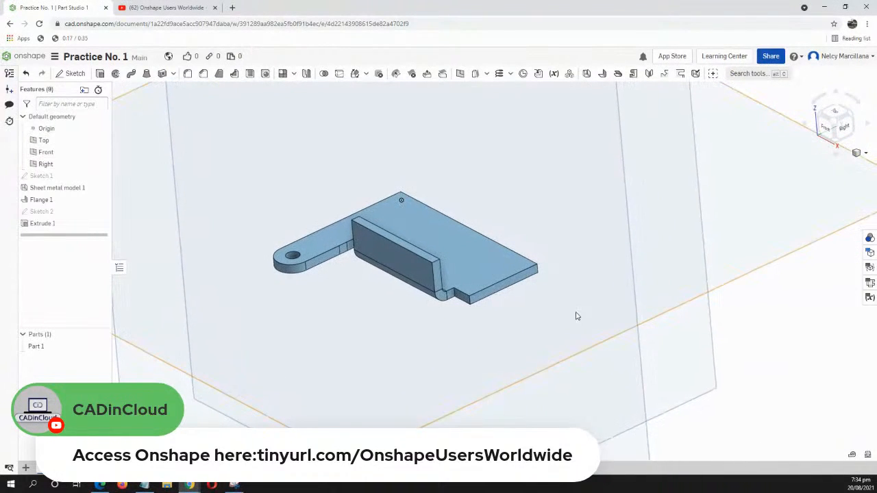
left_click(601, 74)
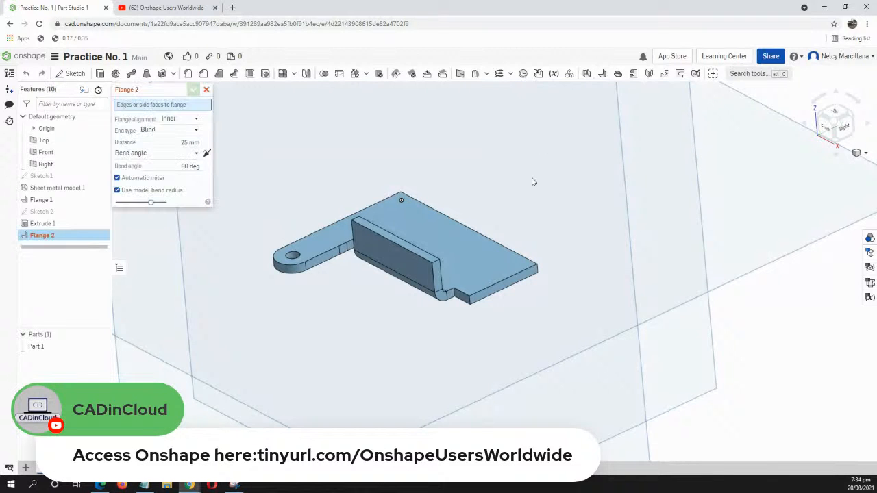
right_click_drag(532, 182, 520, 292)
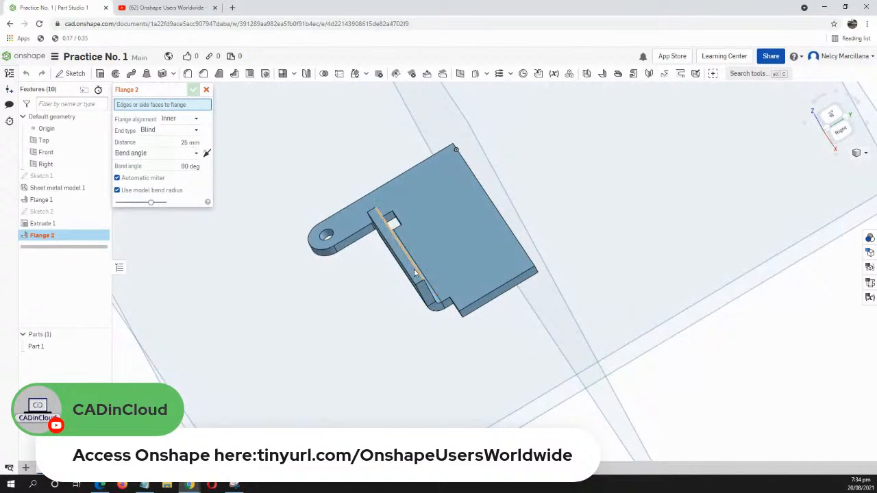
scroll(415, 272, "up", 5)
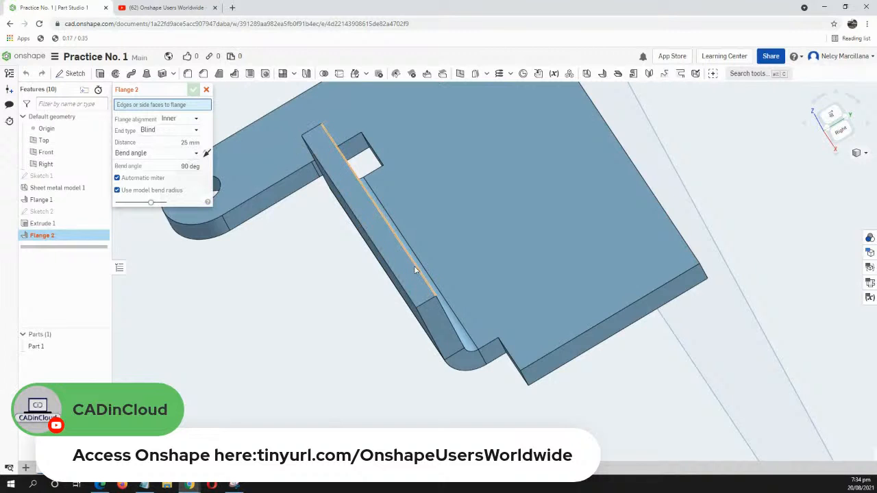
left_click(419, 272)
right_click_drag(588, 235, 875, 168)
left_click(860, 153)
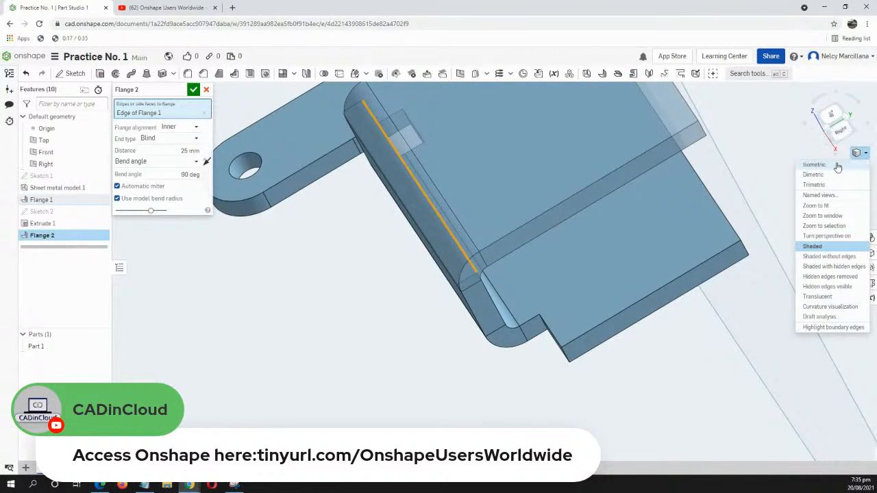
left_click(814, 165)
scroll(517, 332, "up", 5)
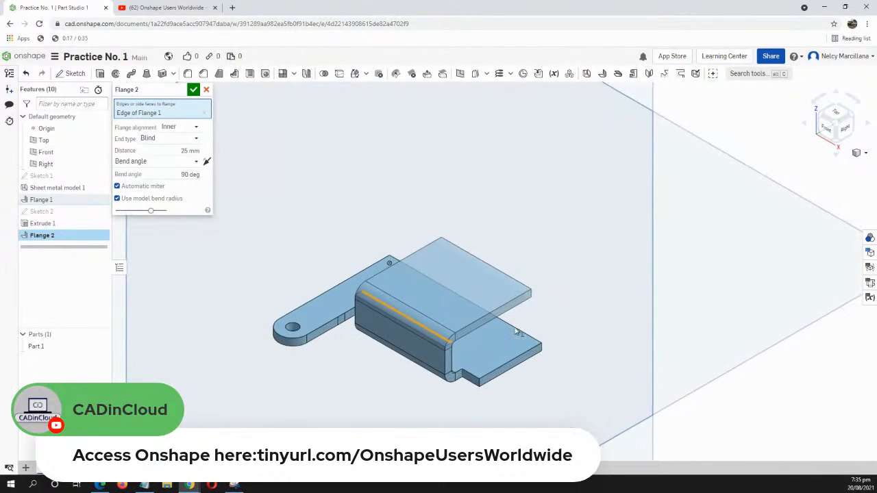
scroll(520, 328, "up", 5)
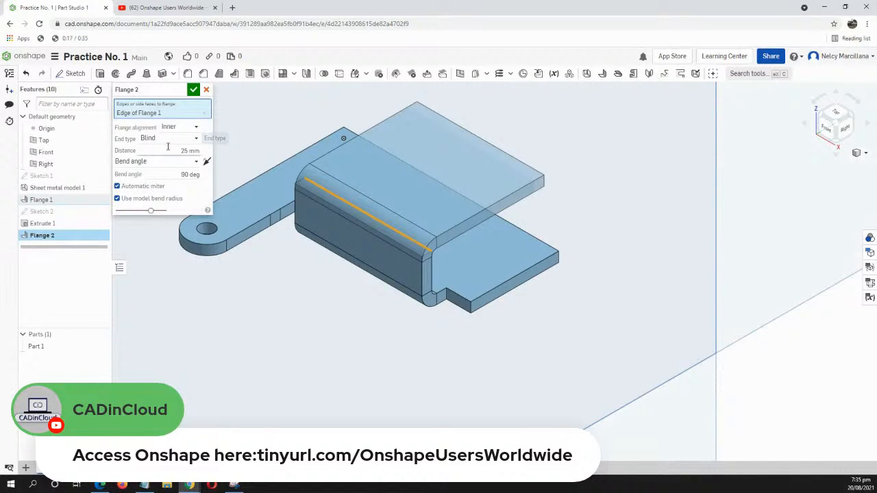
- Set the new flange's distance to 40 mm and its bend angle to 47 degrees, and apply it
left_click(199, 152)
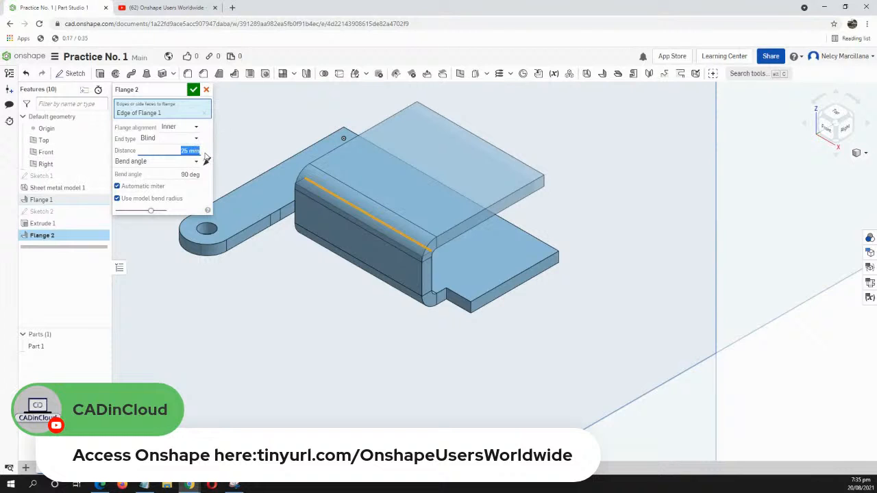
type("40")
left_click(174, 175)
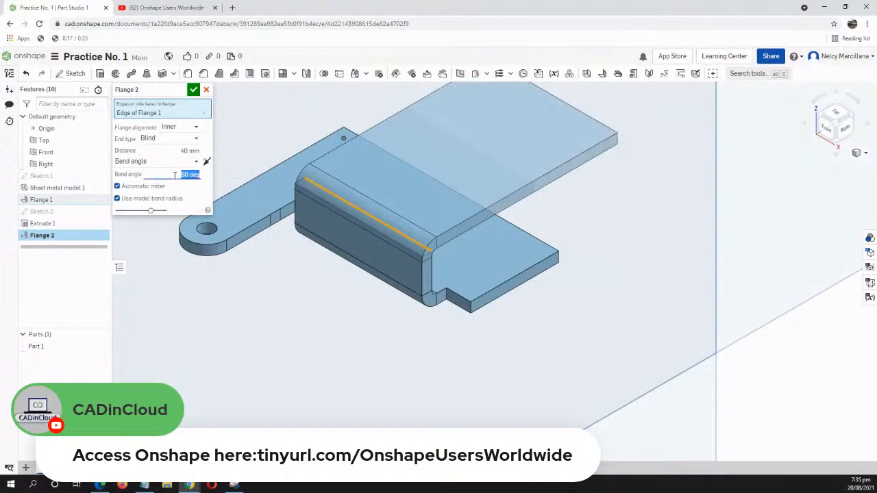
type("47")
middle_click_drag(519, 251, 485, 274)
left_click(172, 151)
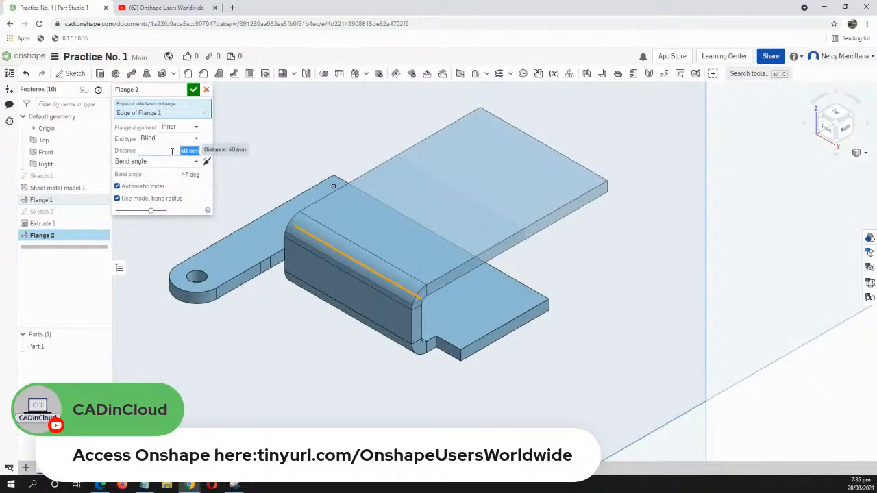
scroll(553, 231, "up", 2)
scroll(553, 231, "down", 4)
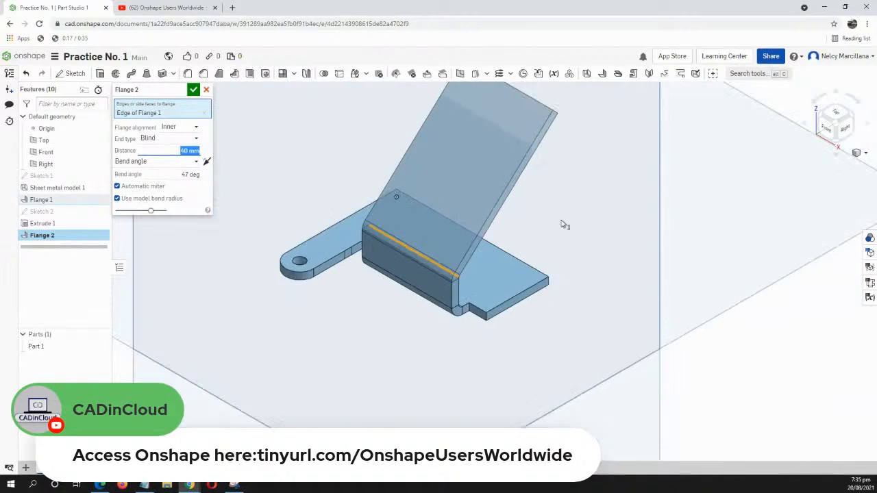
middle_click_drag(562, 225, 542, 275)
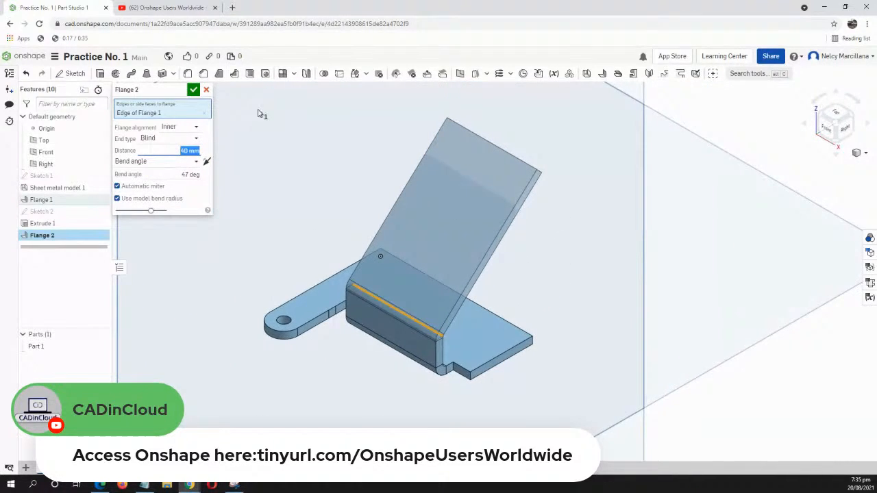
left_click(194, 96)
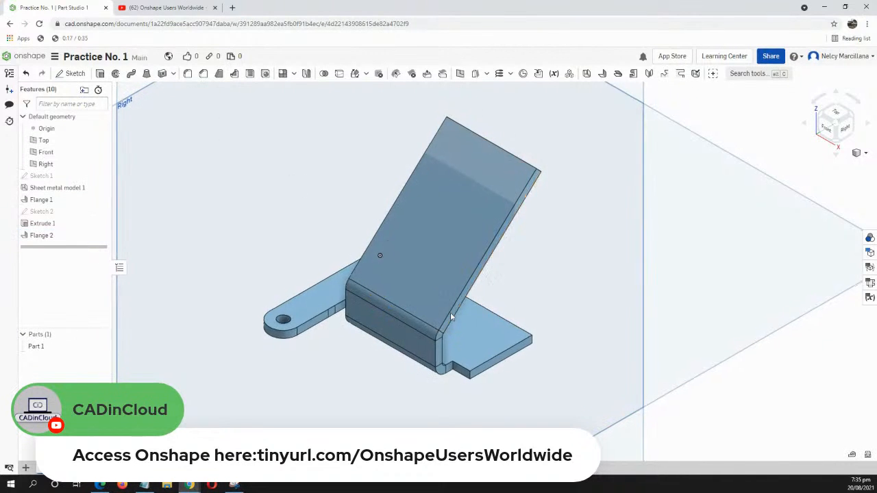
- Start another sheet metal flange from the edge at the upper end of the sloping flange
middle_click_drag(450, 312, 436, 280)
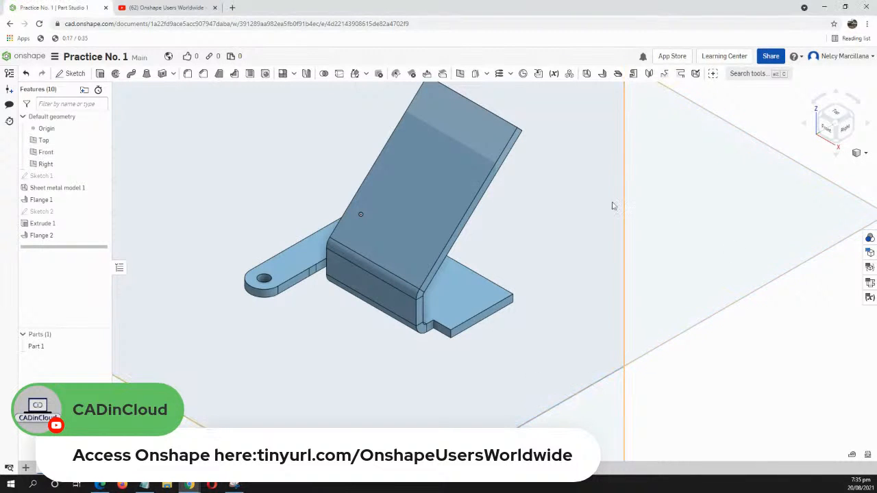
middle_click_drag(613, 204, 558, 327)
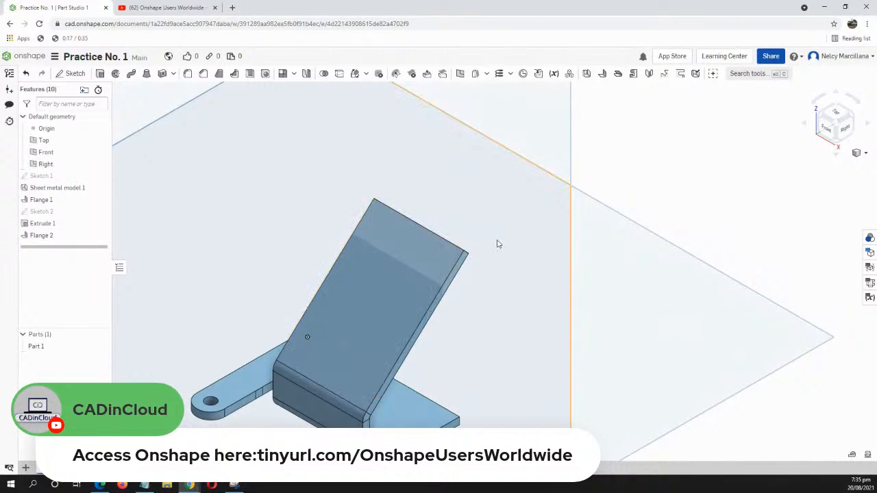
left_click(617, 74)
right_click_drag(573, 310, 521, 324)
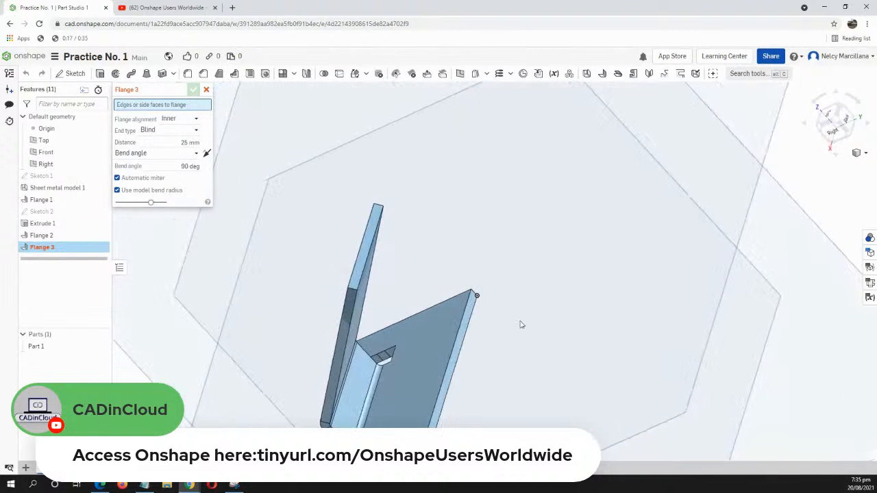
left_click(371, 250)
right_click_drag(470, 245, 562, 235)
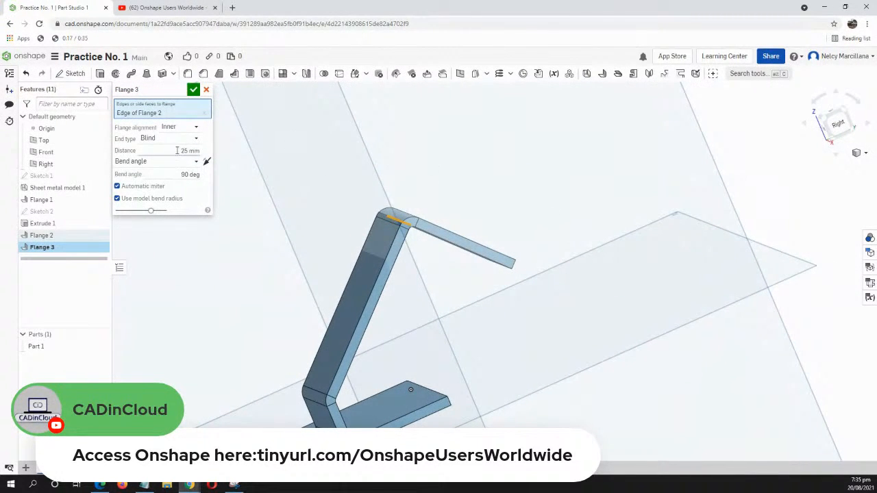
- Set the end flange's distance to 16 mm and its bend angle to 60 degrees, and apply it
left_click_drag(177, 151, 206, 159)
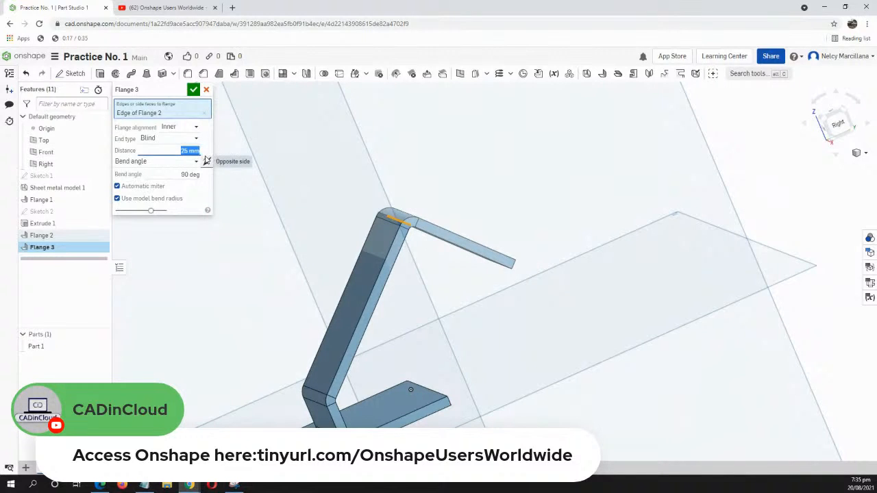
type("16")
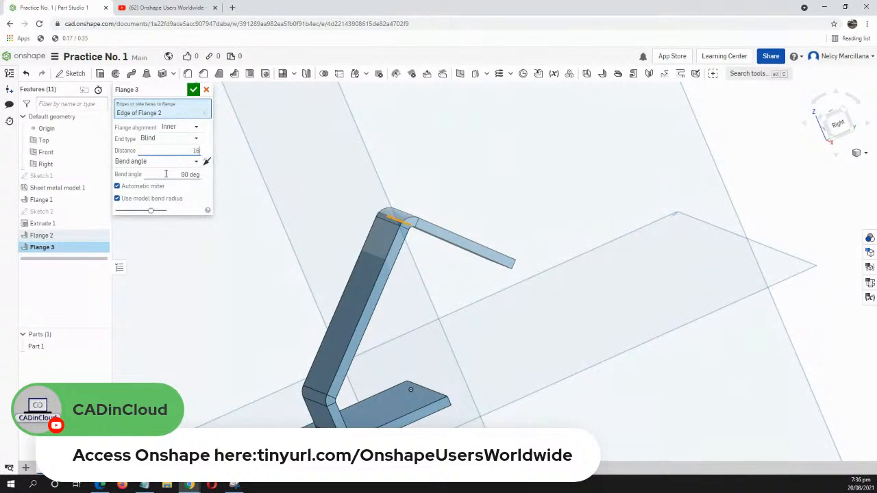
left_click(178, 175)
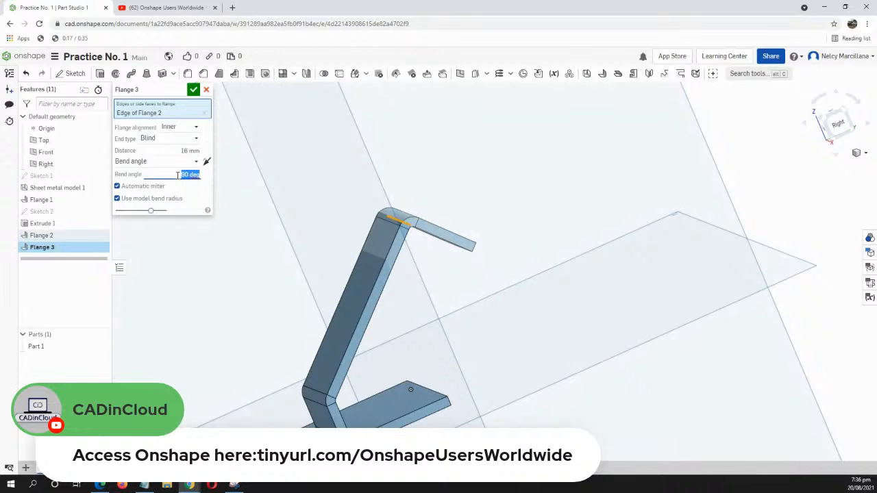
type("8")
left_click(170, 152)
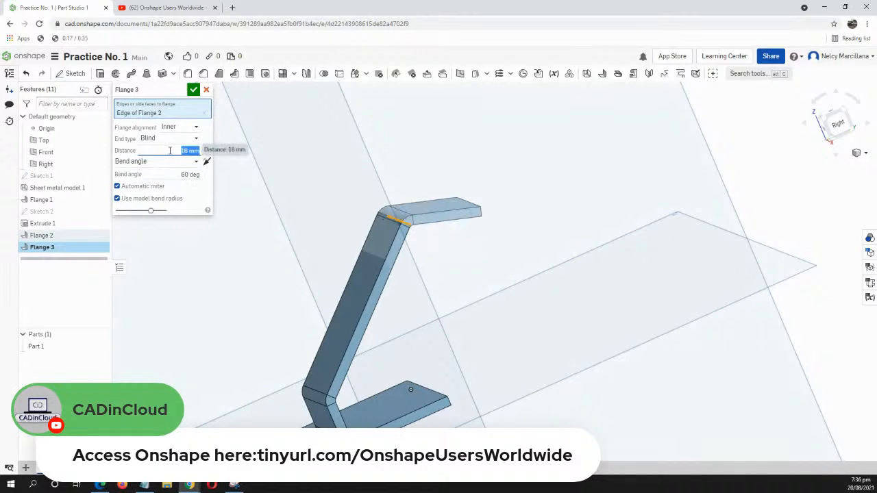
right_click_drag(494, 295, 272, 167)
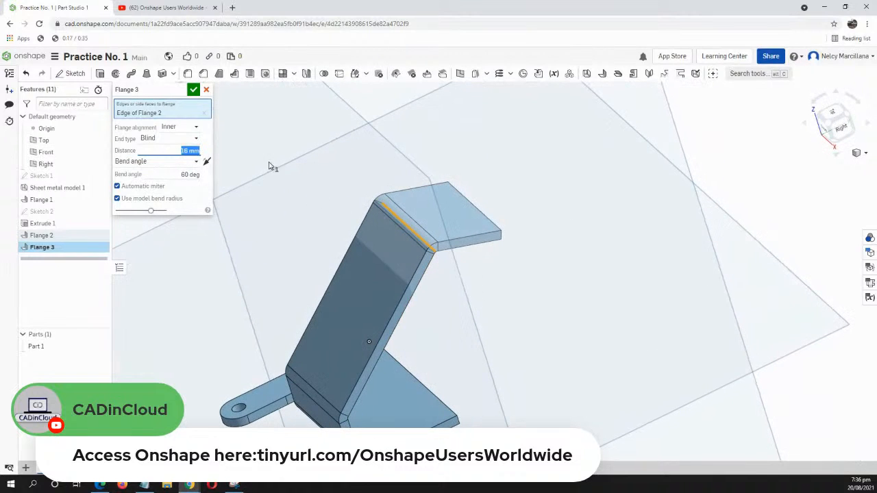
left_click(193, 91)
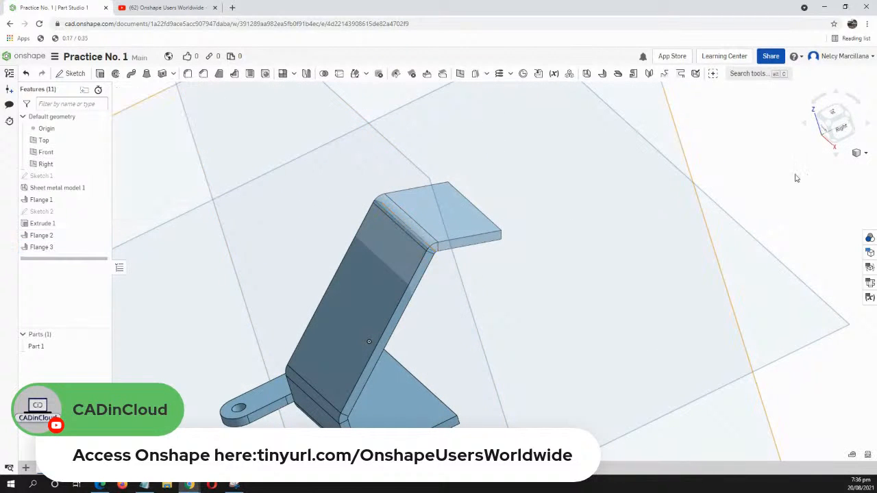
- Start a sketch on the upper face of the end flange and look at it straight on
left_click(862, 153)
left_click(815, 165)
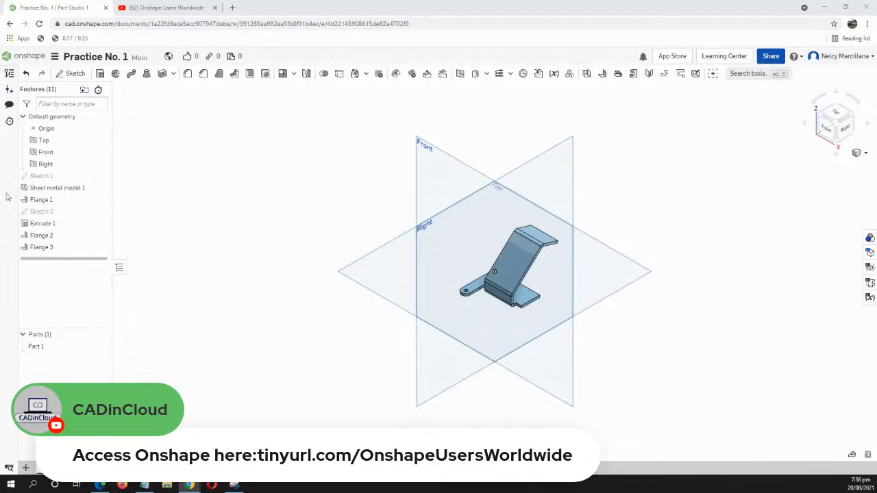
scroll(508, 262, "up", 5)
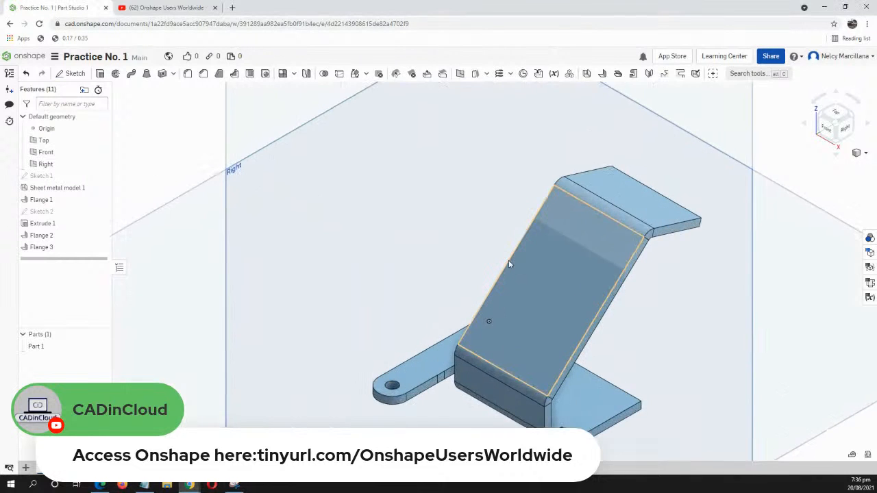
right_click_drag(508, 263, 427, 316)
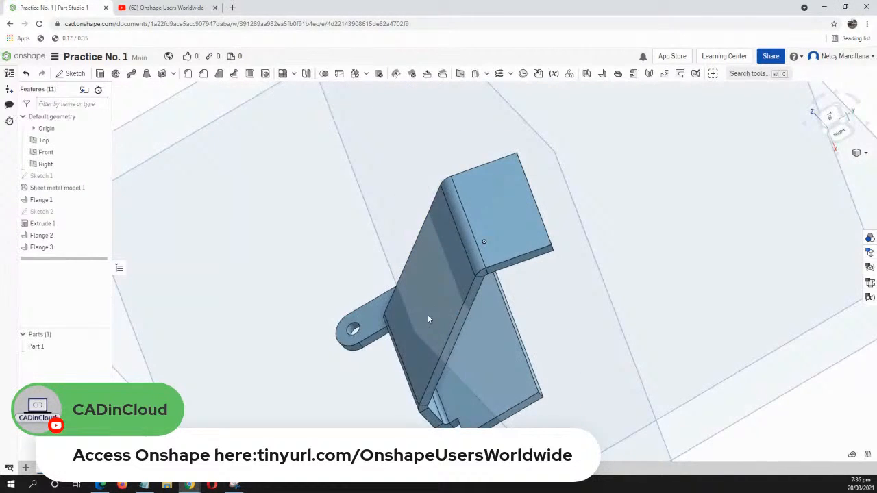
left_click(519, 223)
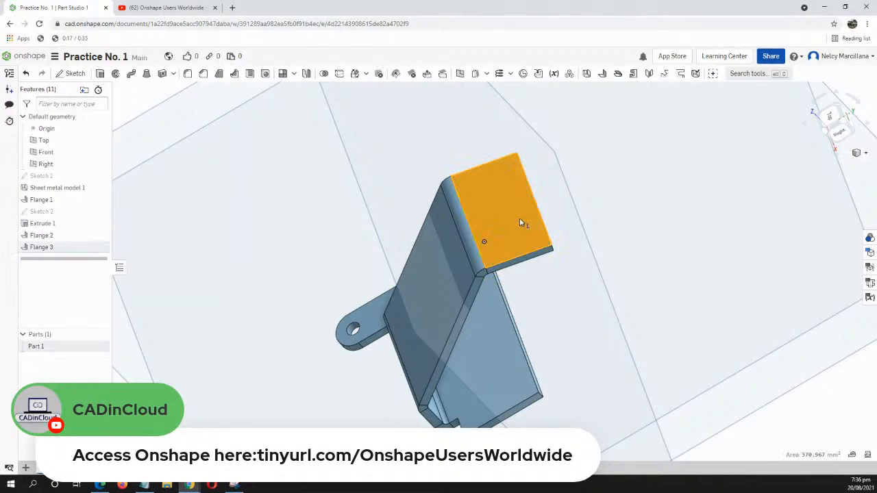
right_click(520, 222)
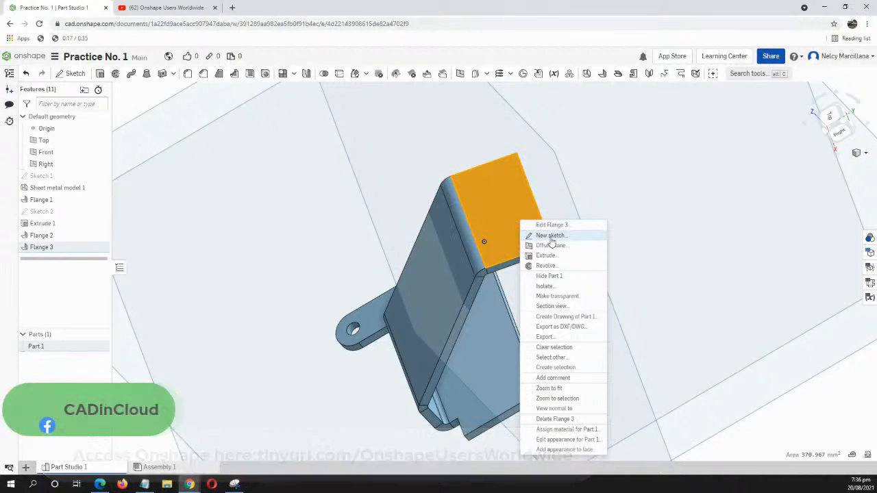
left_click(541, 236)
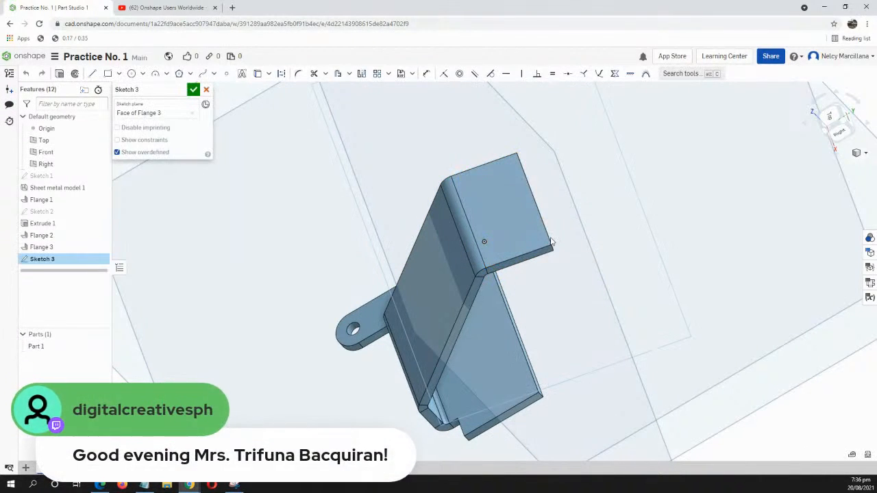
key("n")
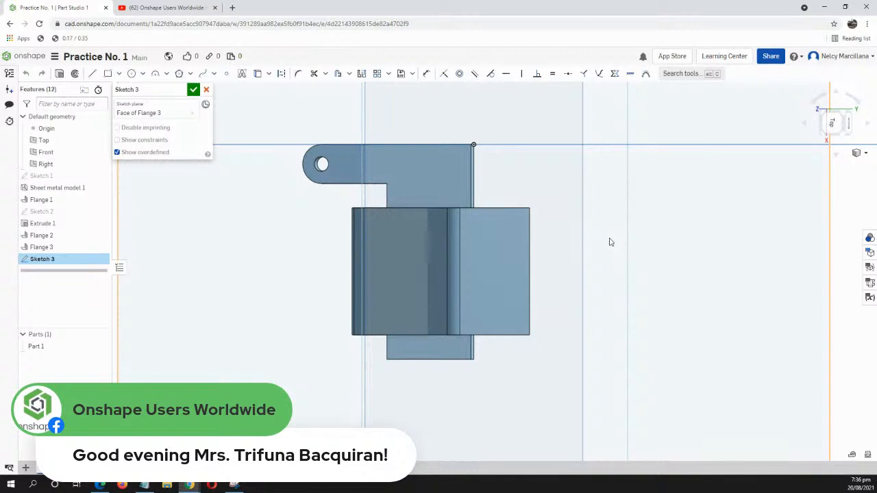
- Sketch a 15 mm diameter circle centred on the midpoint of the end flange's free edge and finish the sketch
key("c")
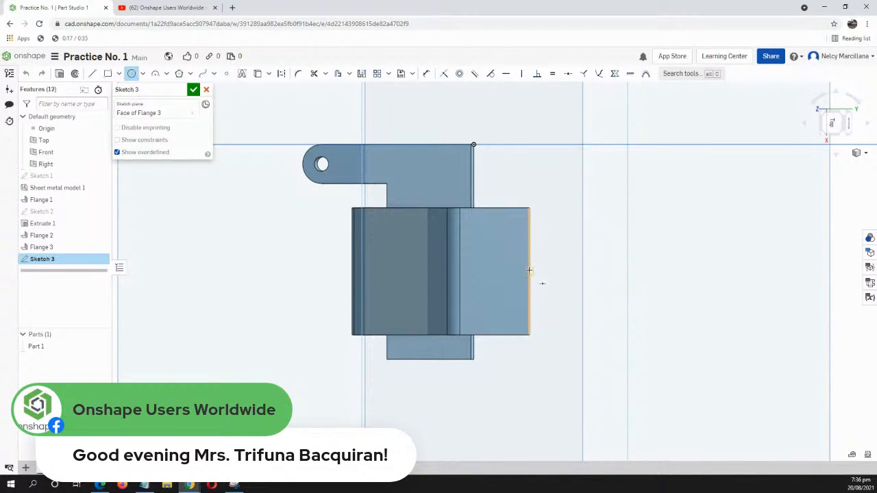
scroll(529, 271, "up", 5)
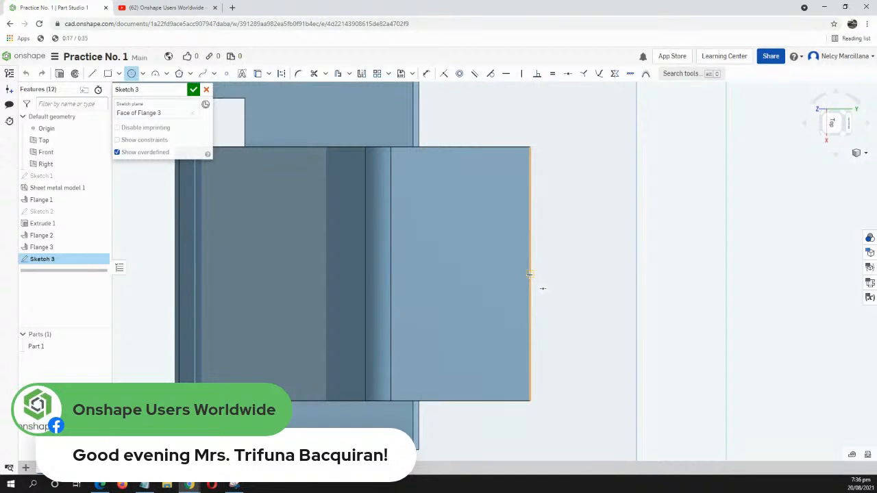
left_click(530, 274)
left_click(553, 223)
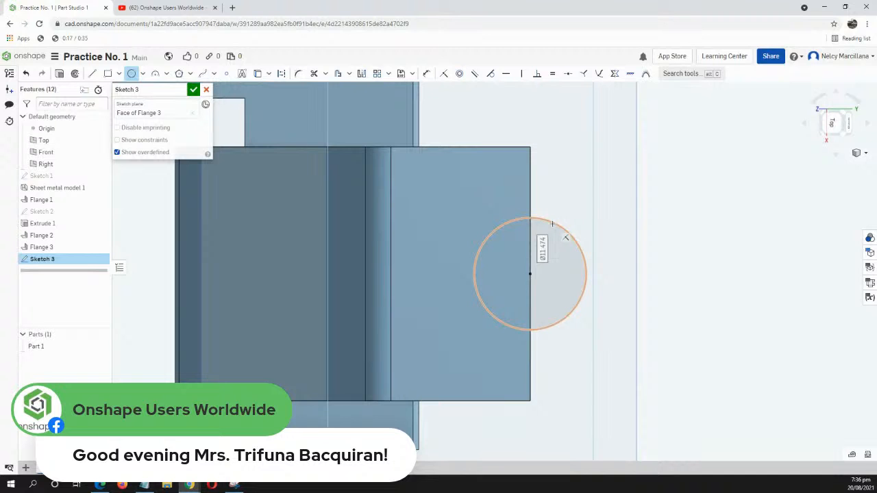
type("15")
key("Return")
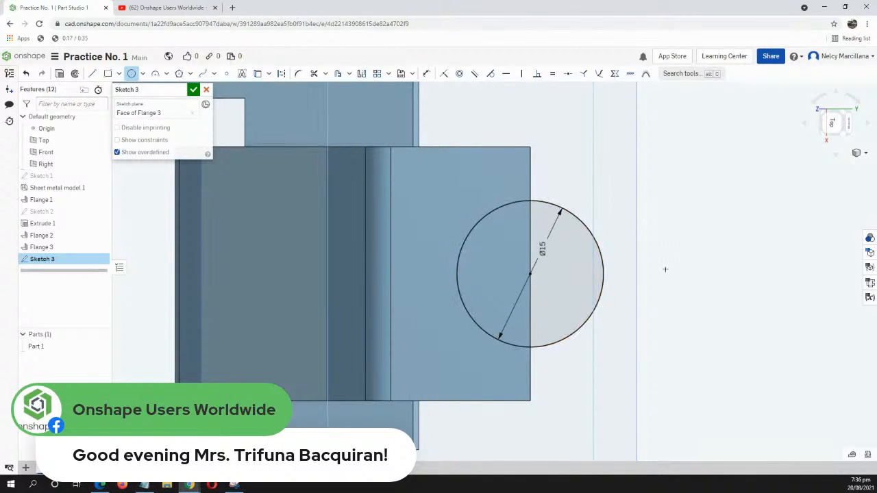
scroll(663, 270, "up", 2)
scroll(662, 270, "down", 5)
scroll(662, 270, "up", 2)
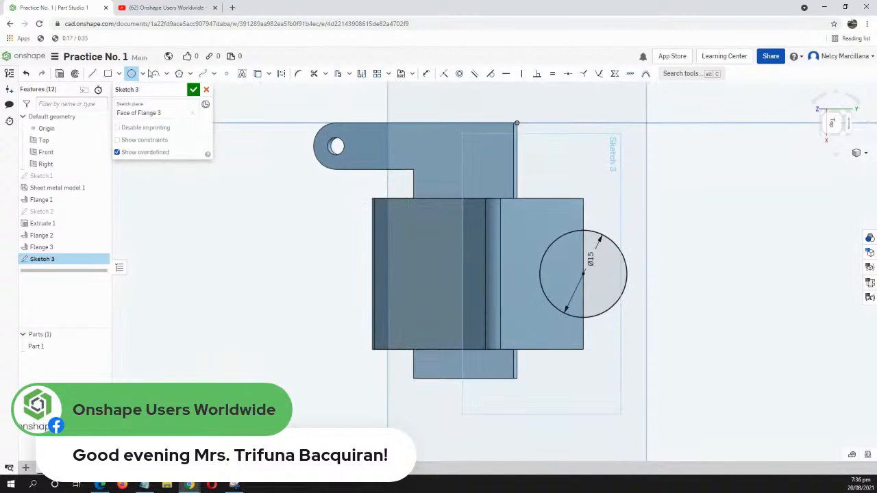
left_click(194, 90)
- Cut the half-circle region lying on the end flange with an Extrude Remove up to the flange's lower face
right_click_drag(605, 344, 614, 286)
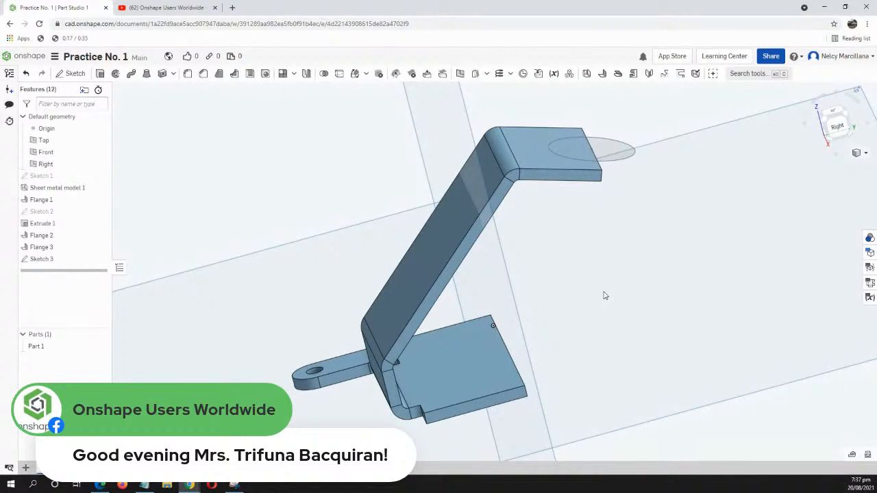
key("shift+e")
middle_click_drag(587, 268, 507, 277)
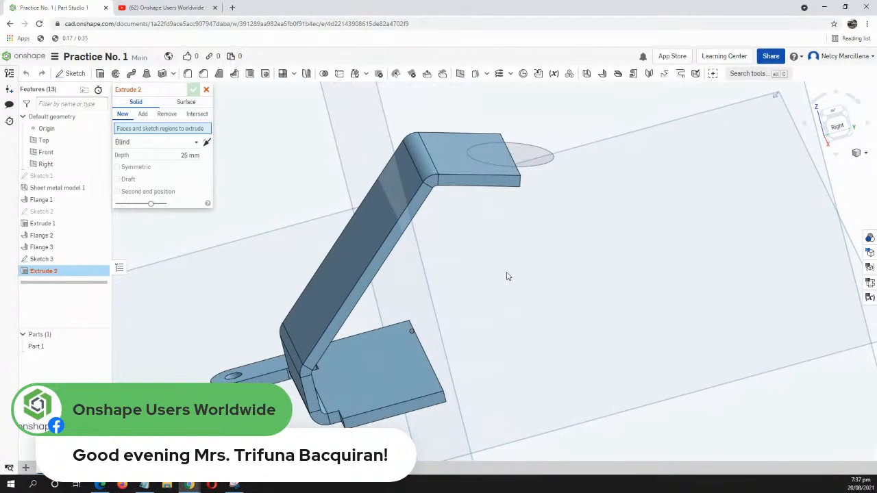
left_click(494, 153)
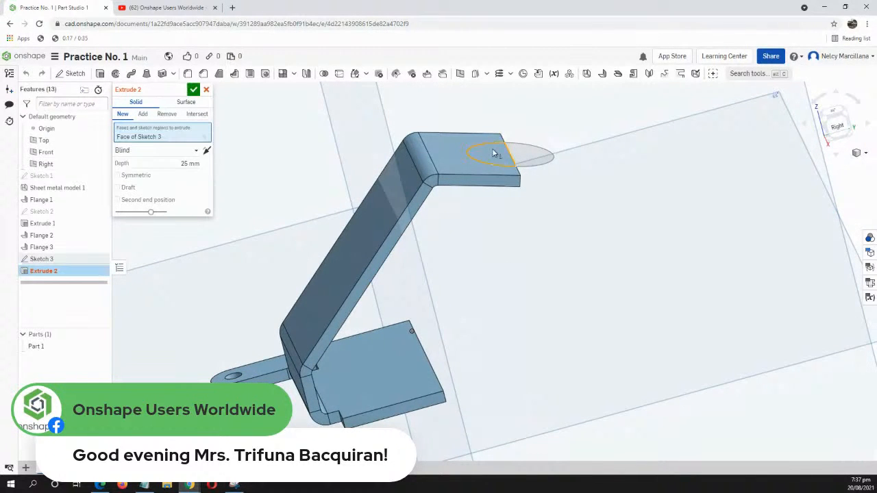
left_click(150, 151)
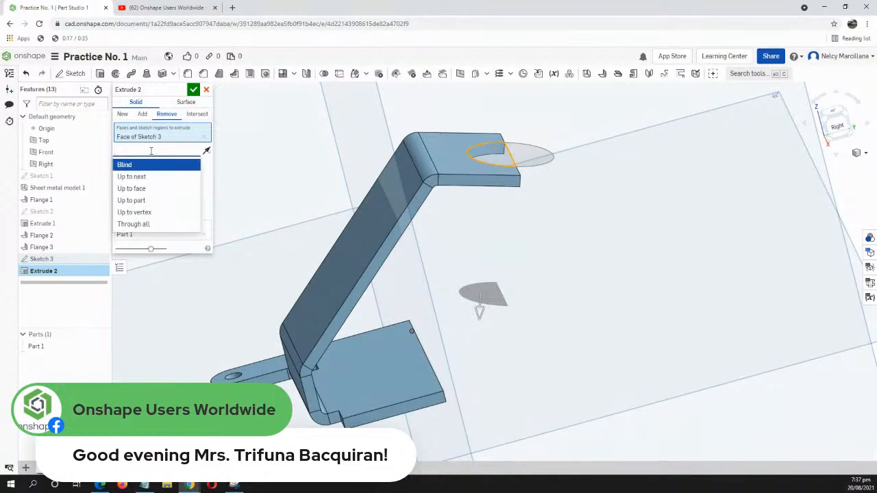
left_click(156, 189)
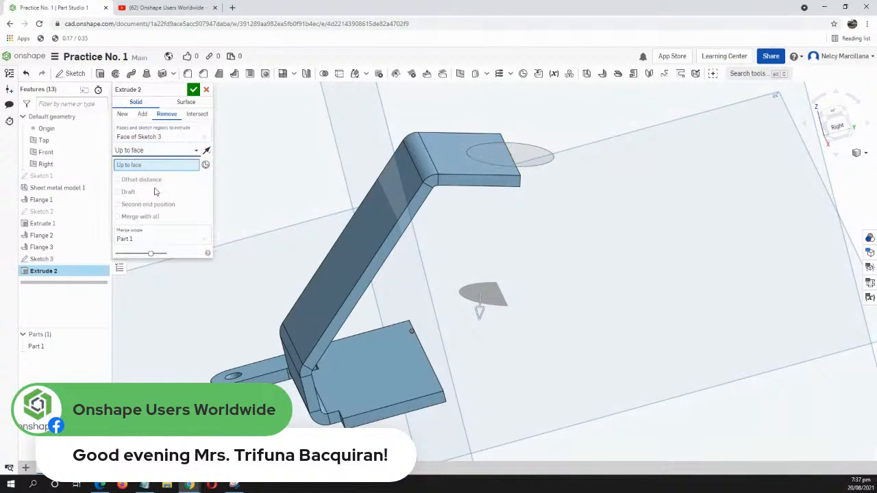
right_click_drag(523, 317, 511, 272)
left_click(477, 174)
right_click_drag(482, 206, 482, 325)
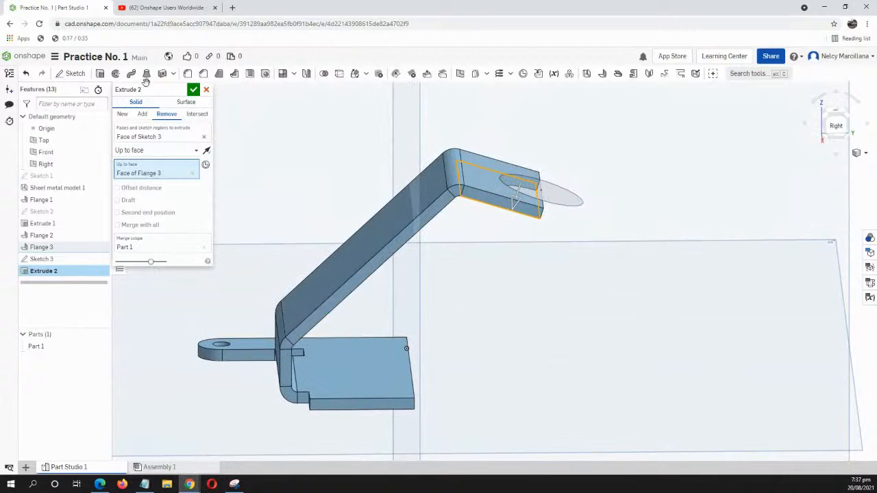
left_click(195, 89)
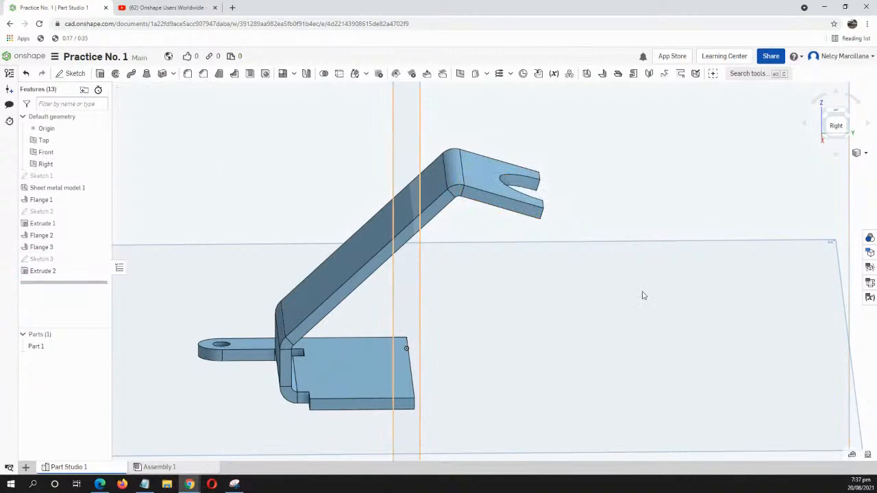
- Start a sketch on the outer face of the sloping flange and look at it straight on
left_click(868, 153)
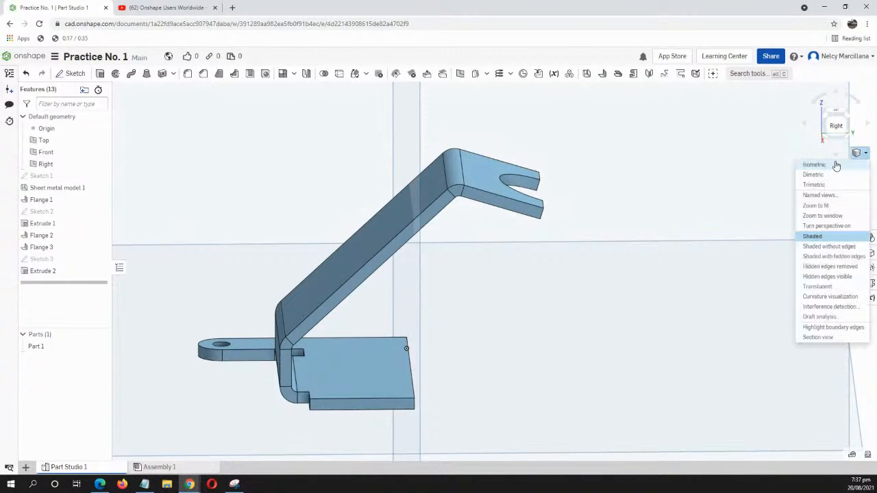
left_click(835, 165)
scroll(487, 277, "up", 5)
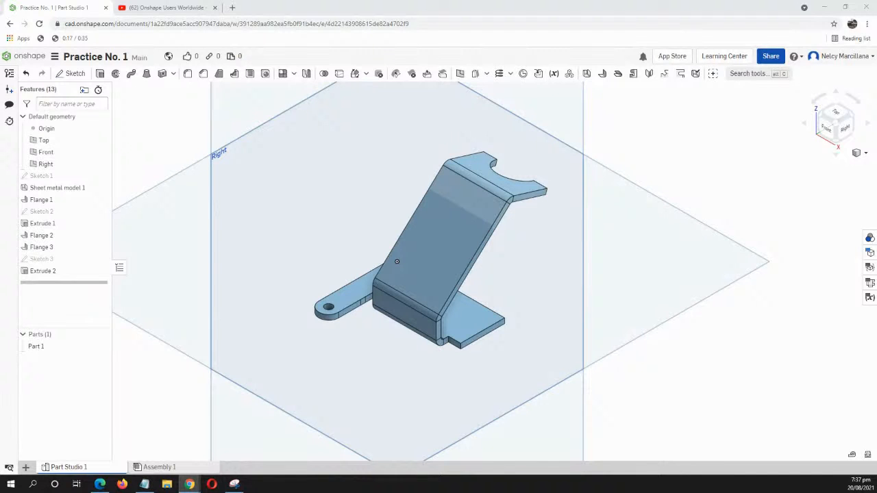
left_click(454, 237)
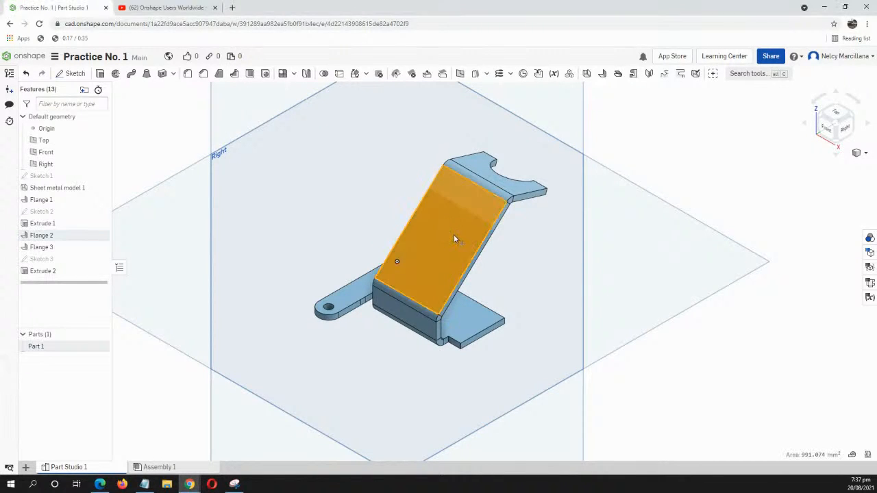
right_click(455, 238)
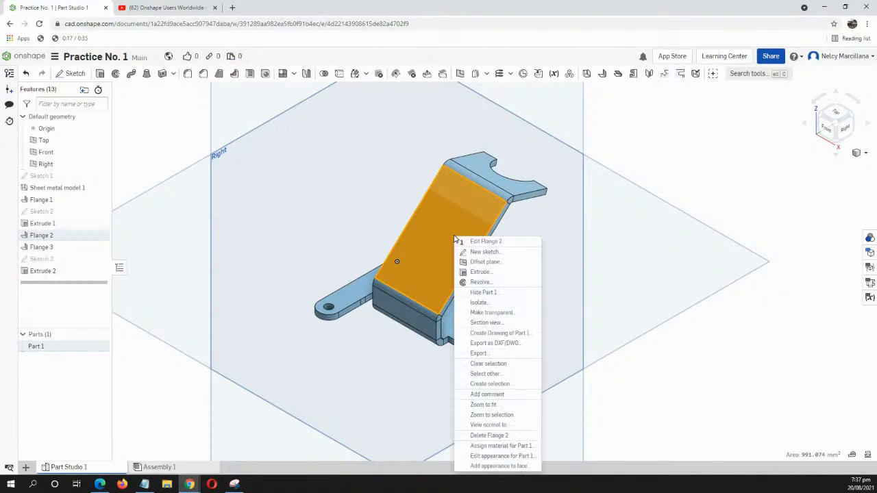
left_click(487, 252)
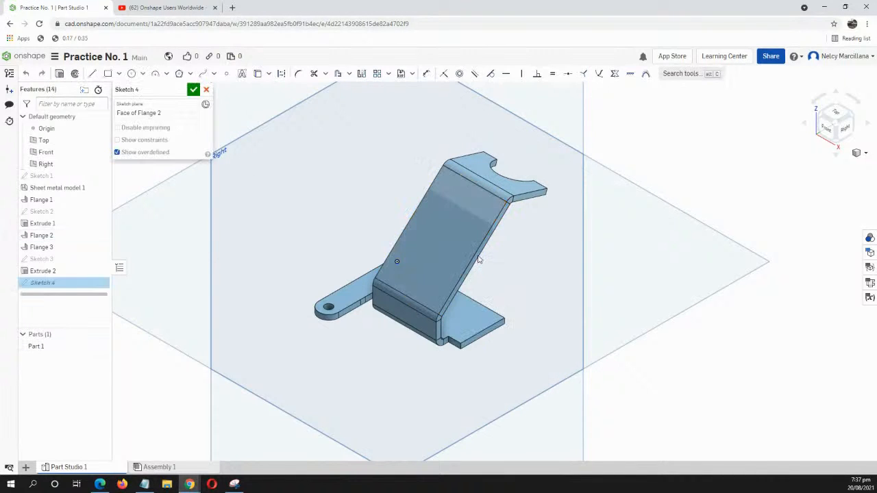
key("n")
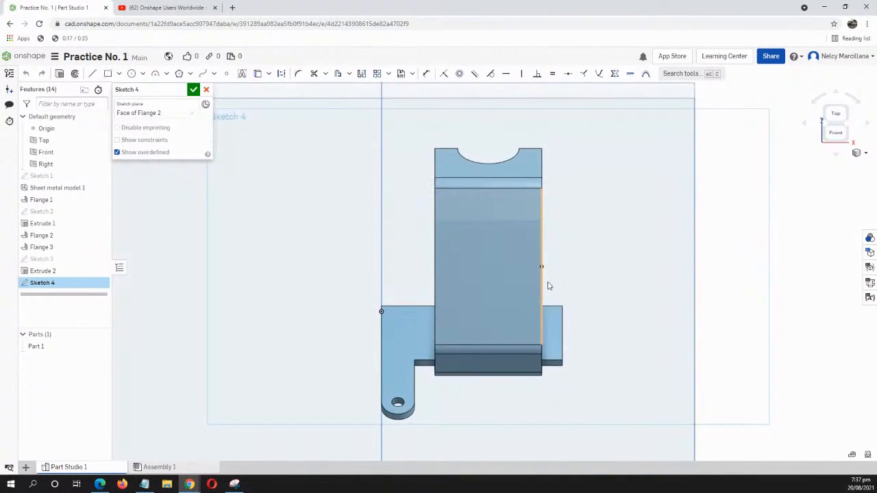
middle_click_drag(563, 299, 491, 282)
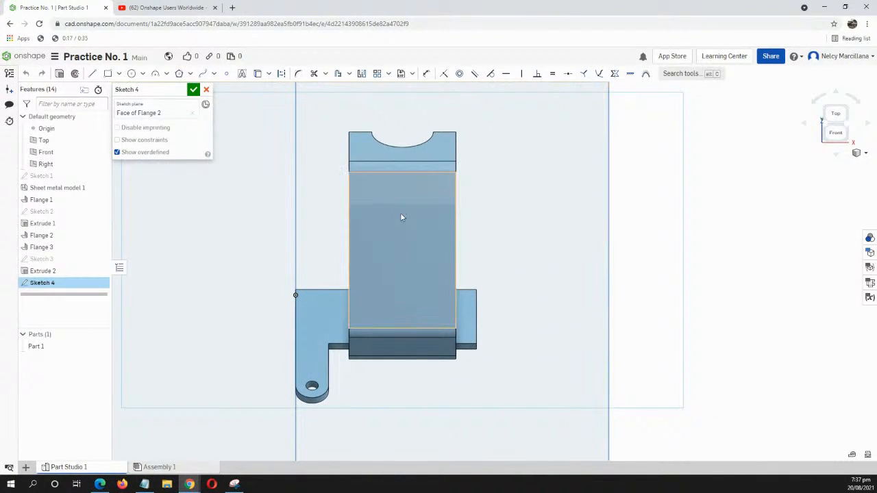
- Sketch a vertical line about 22 mm long down the middle of the sloping flange, aligned with its upper edge's midpoint
key("l")
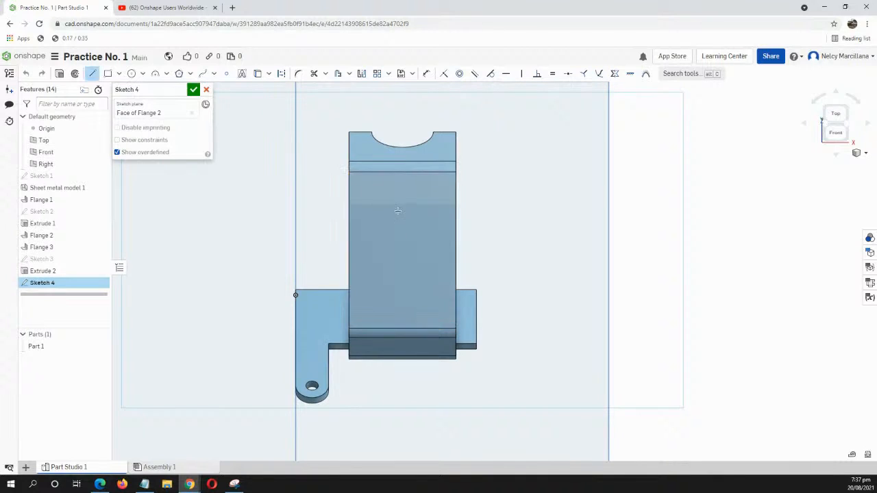
left_click(402, 171)
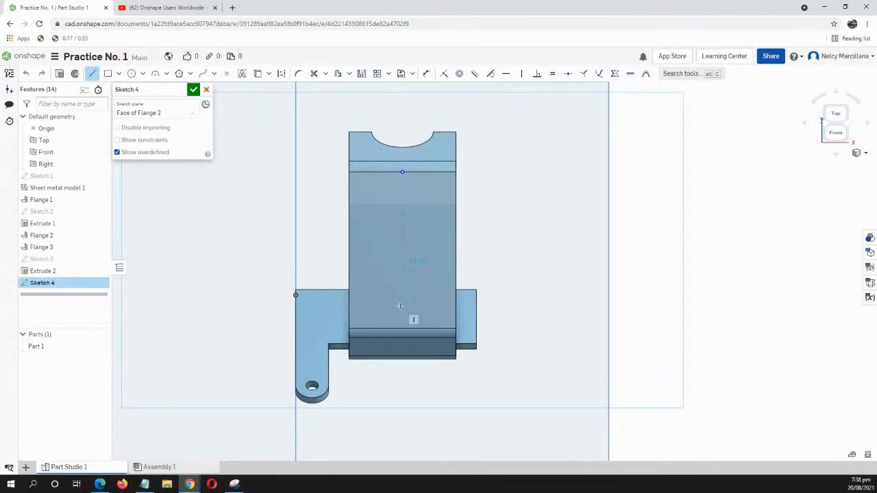
left_click(401, 306)
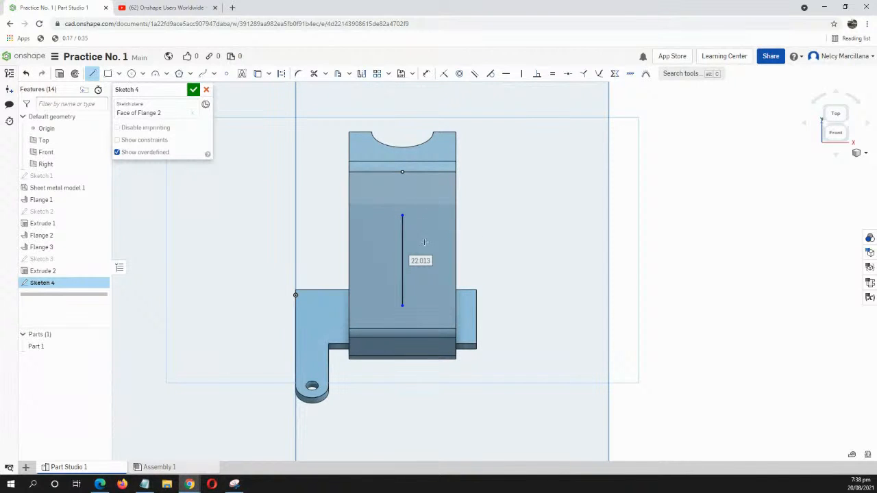
middle_click_drag(420, 261, 414, 248)
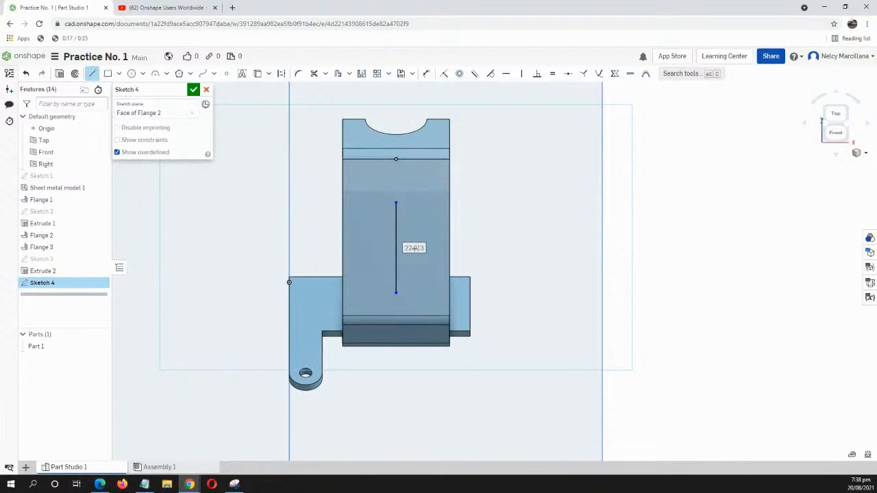
left_click(167, 74)
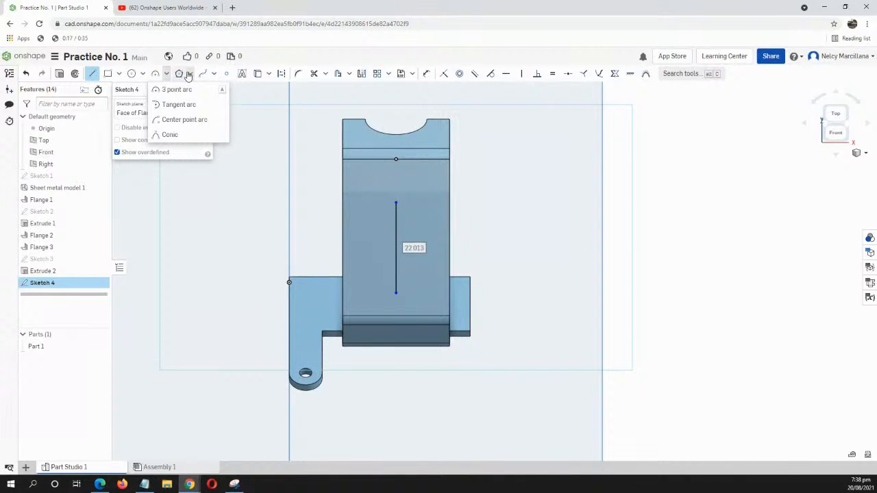
left_click(189, 74)
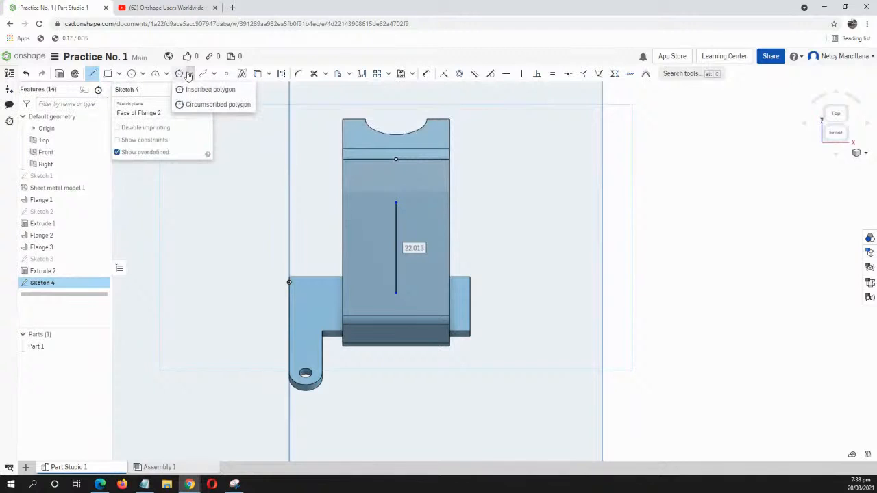
left_click(214, 74)
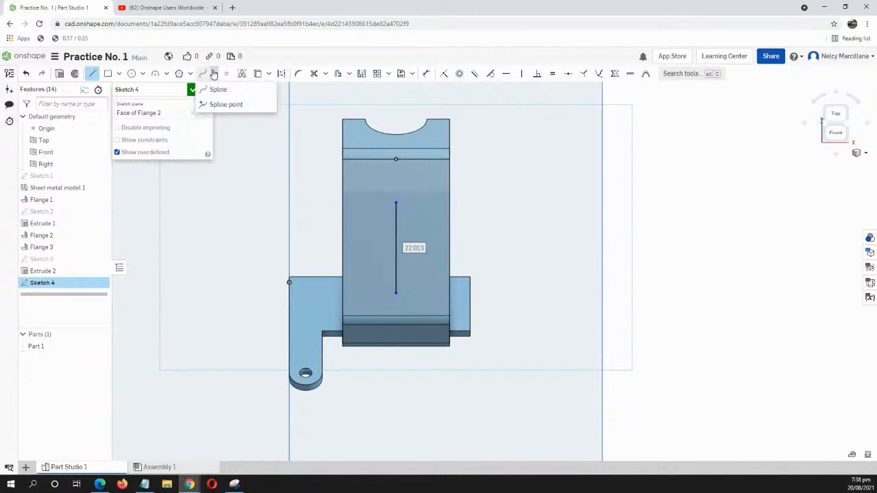
left_click(167, 74)
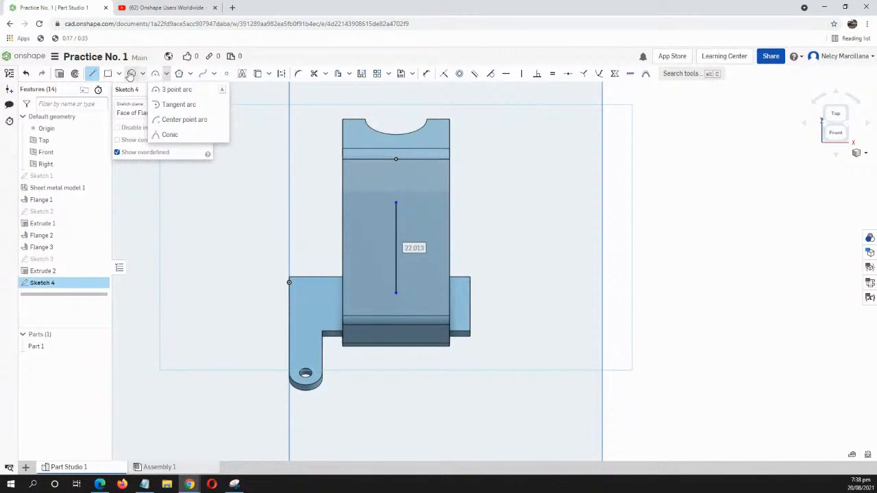
left_click(135, 74)
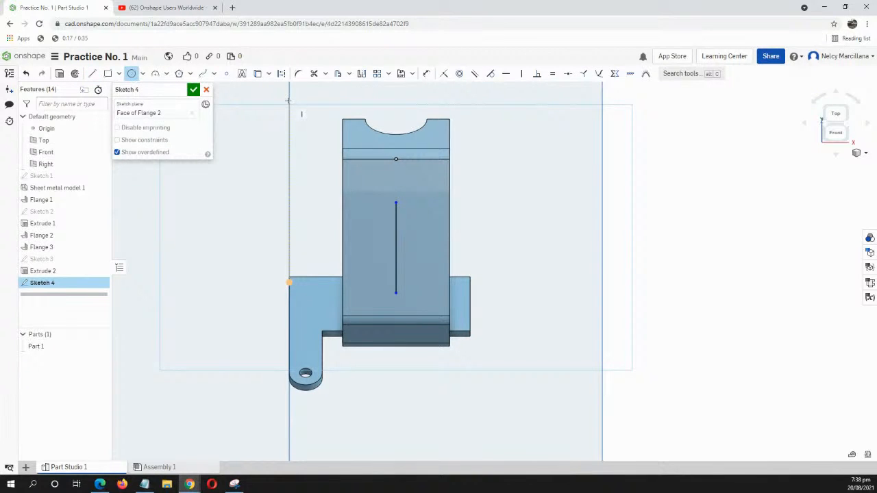
- Find the Slot tool through the tool search and create a slot around the vertical line
left_click(686, 76)
type("s")
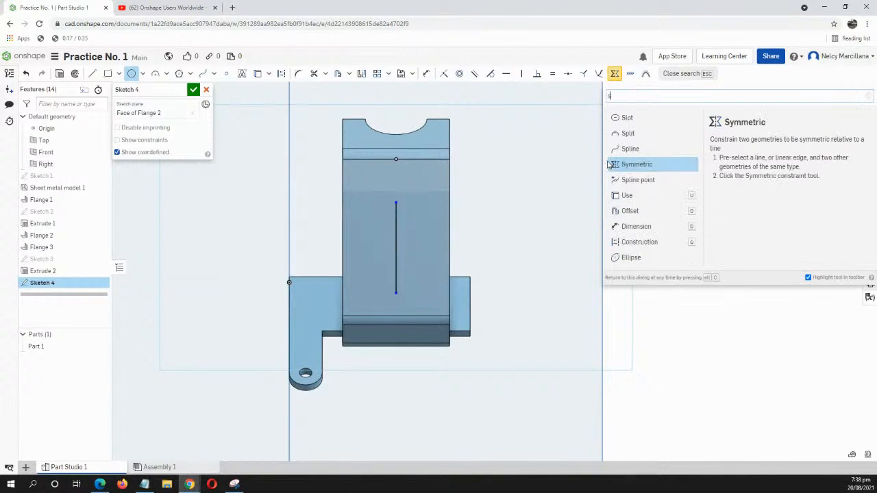
type("lo")
left_click(634, 119)
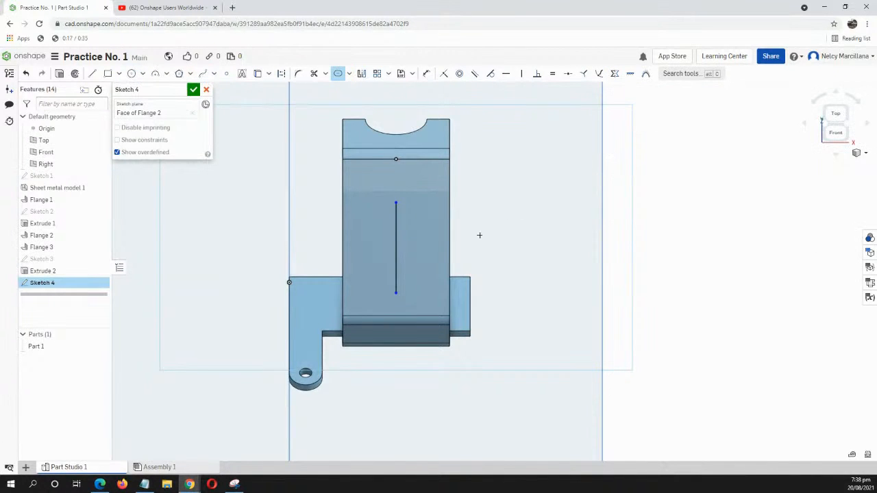
left_click(398, 229)
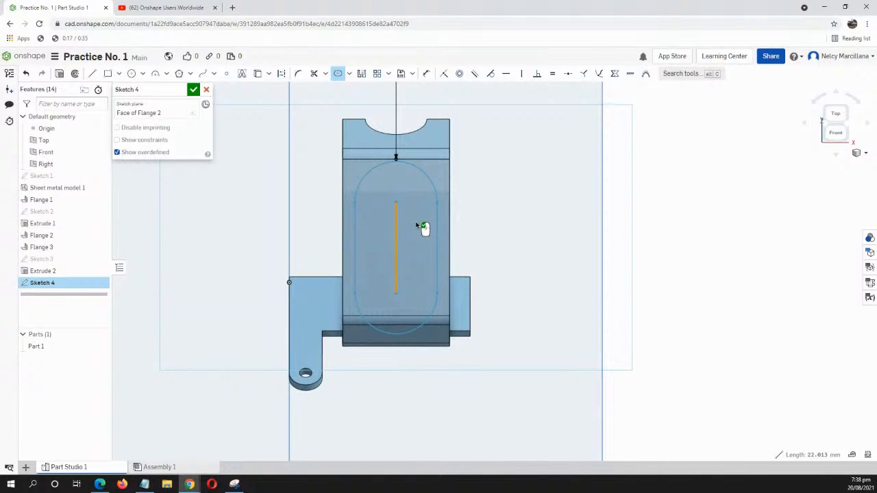
left_click(417, 226)
scroll(481, 196, "down", 3)
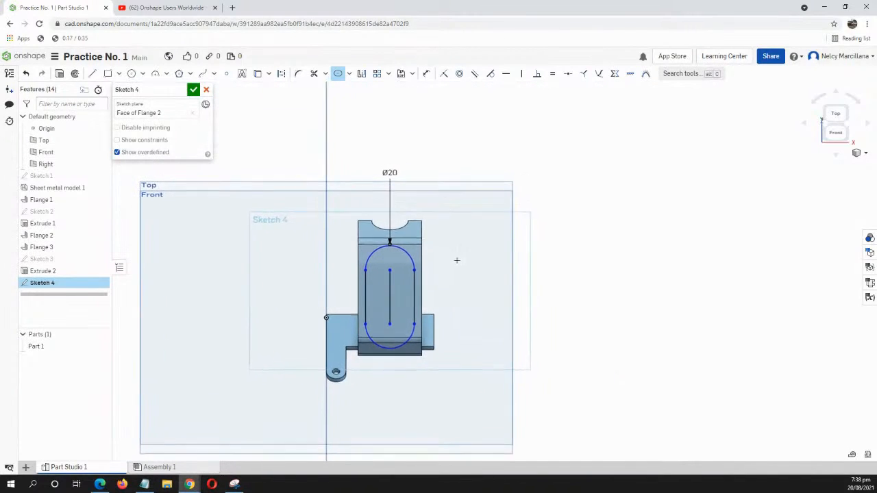
- Move the slot's diameter dimension beside the part and set it to 5 mm
left_click_drag(384, 174, 453, 248)
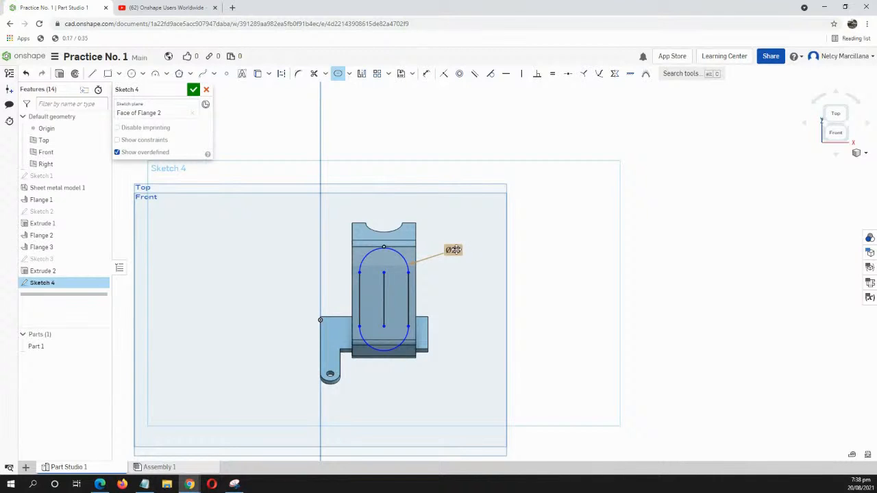
double_click(455, 250)
type("5")
key("Return")
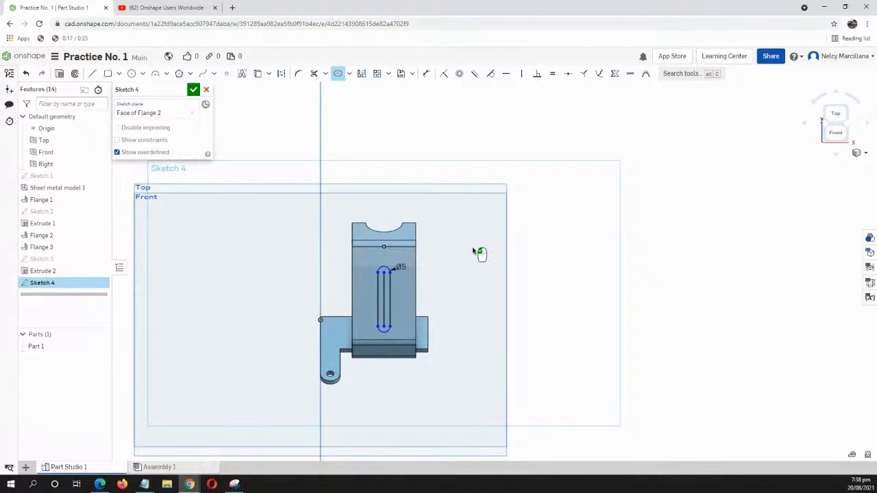
scroll(399, 260, "up", 4)
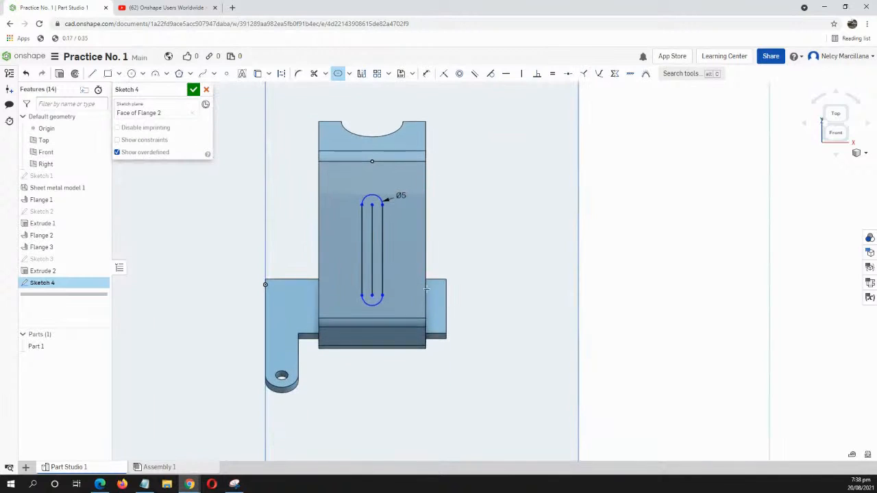
- Dimension the slot's centre-to-centre length as 25 mm and shift the slot slightly up the sloping flange
scroll(439, 272, "up", 2)
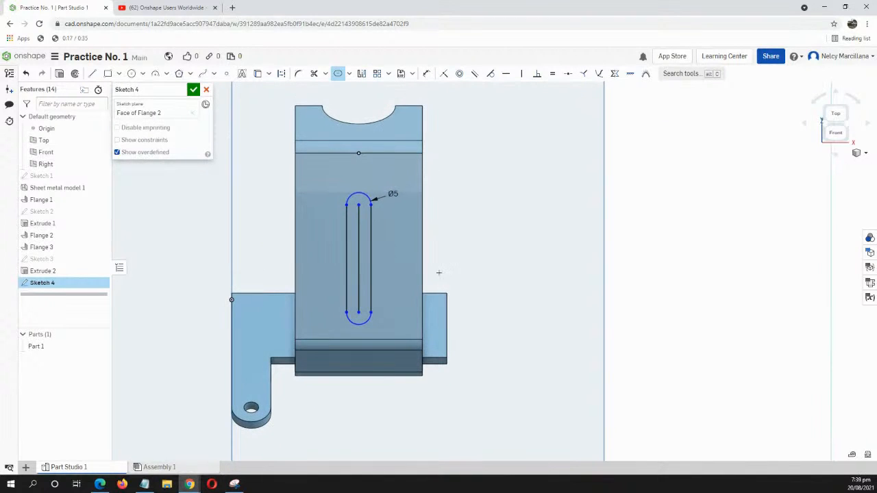
key("q")
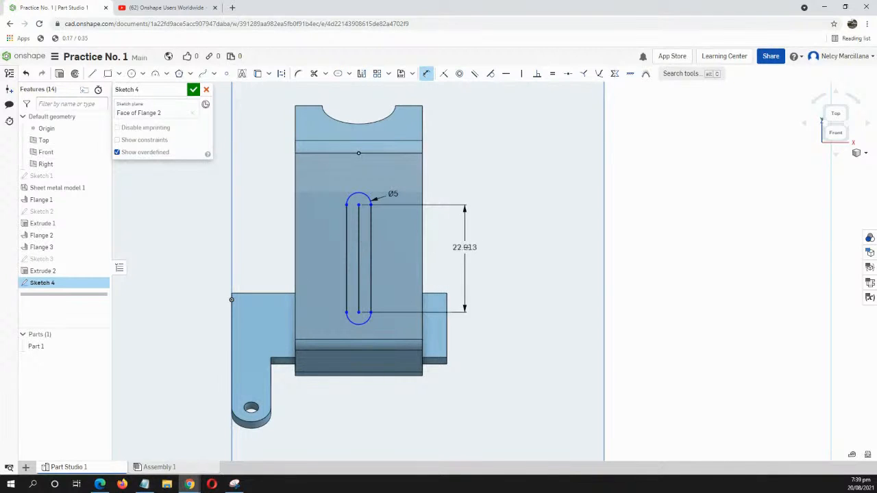
left_click(488, 251)
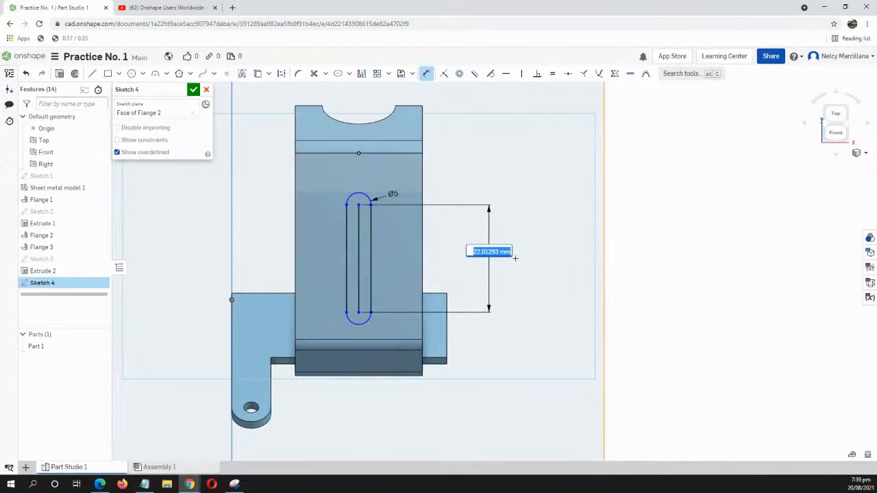
type("25")
key("Return")
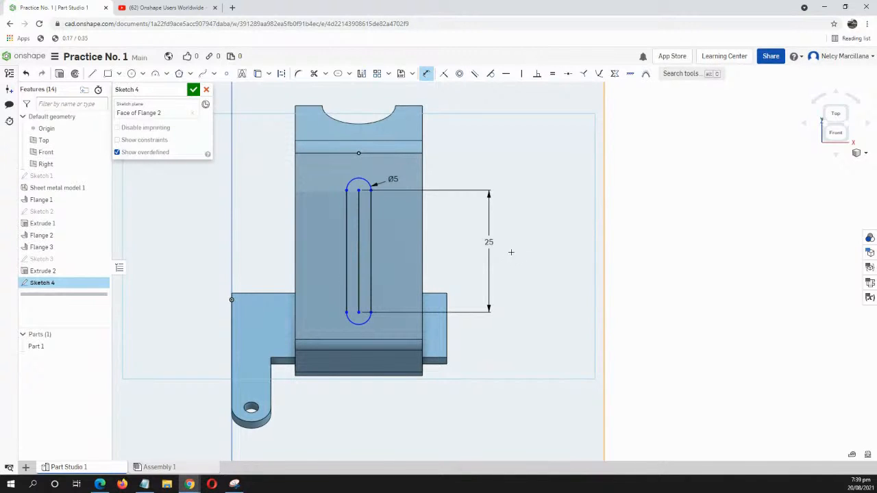
key("Escape")
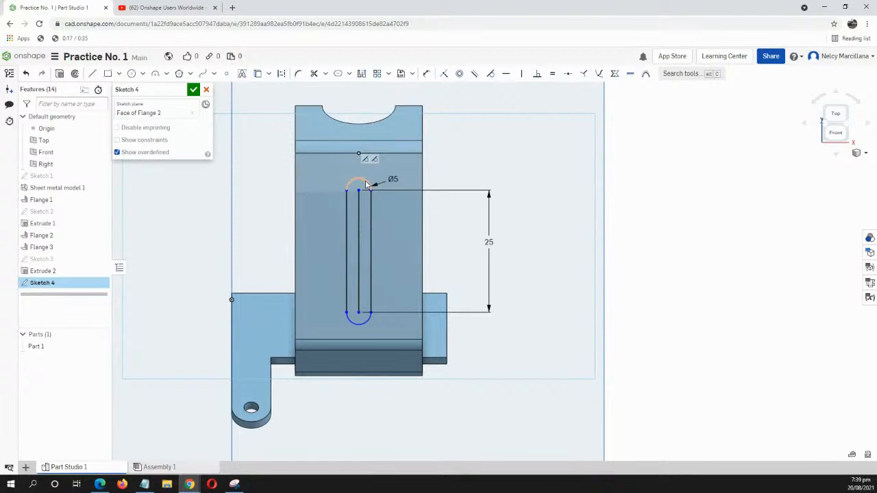
left_click_drag(365, 184, 370, 165)
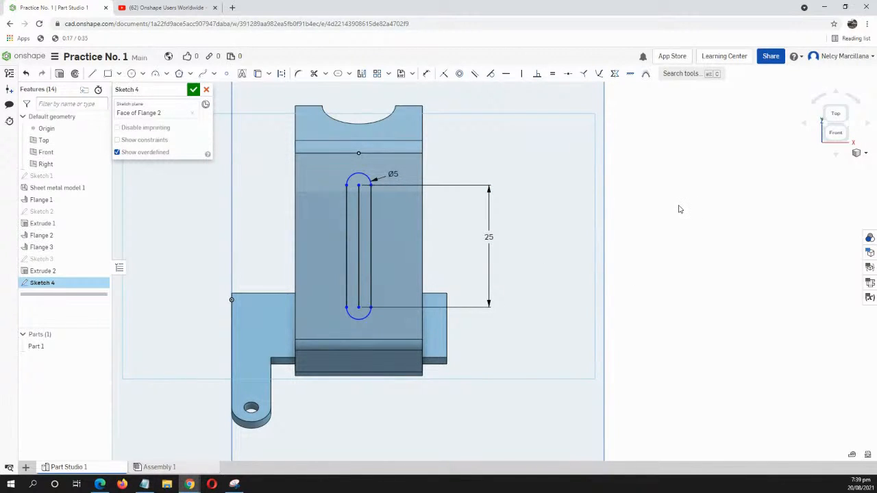
- Find the Point tool through the tool search and place points at the midpoints of the flange's right edge and the slot's centreline
key("alt+c")
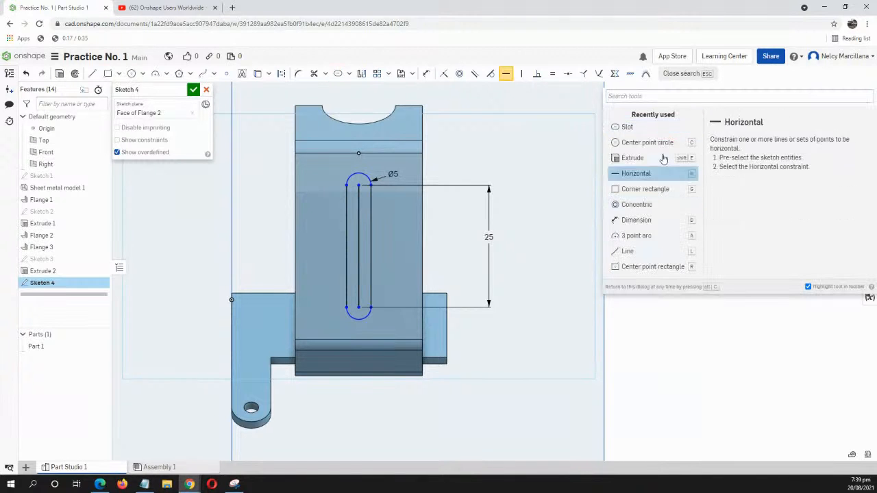
type("poi")
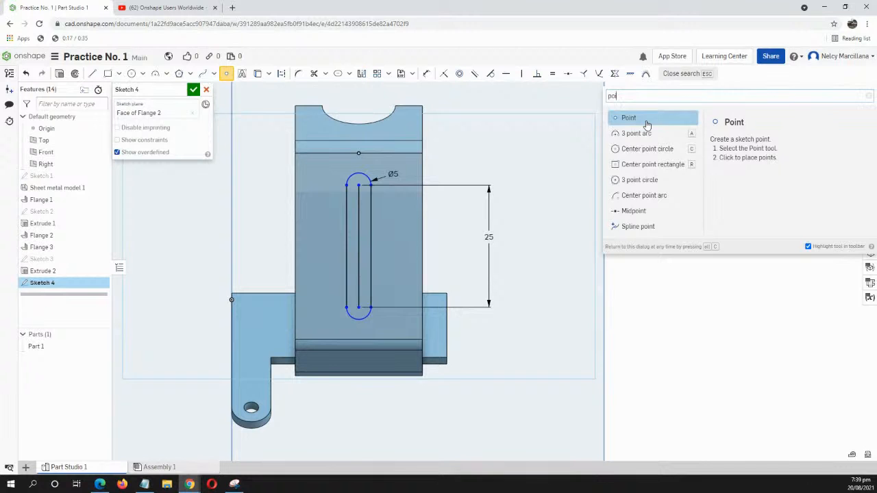
left_click(646, 124)
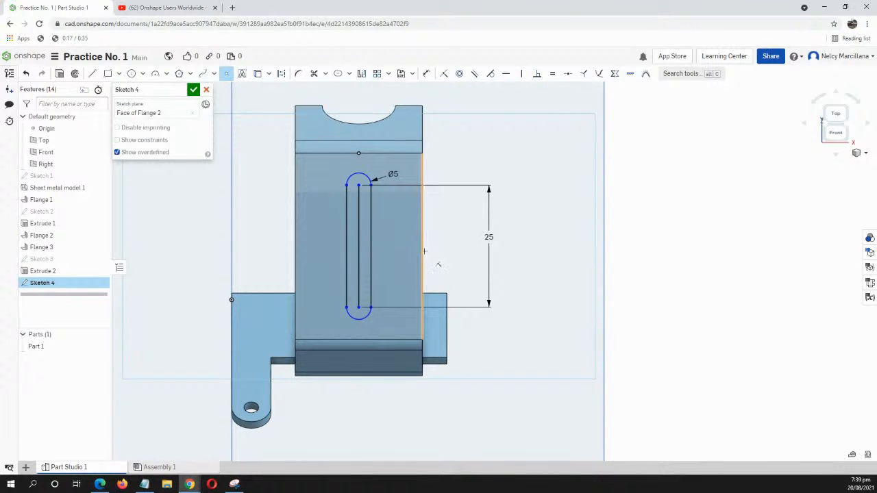
scroll(422, 245, "up", 5)
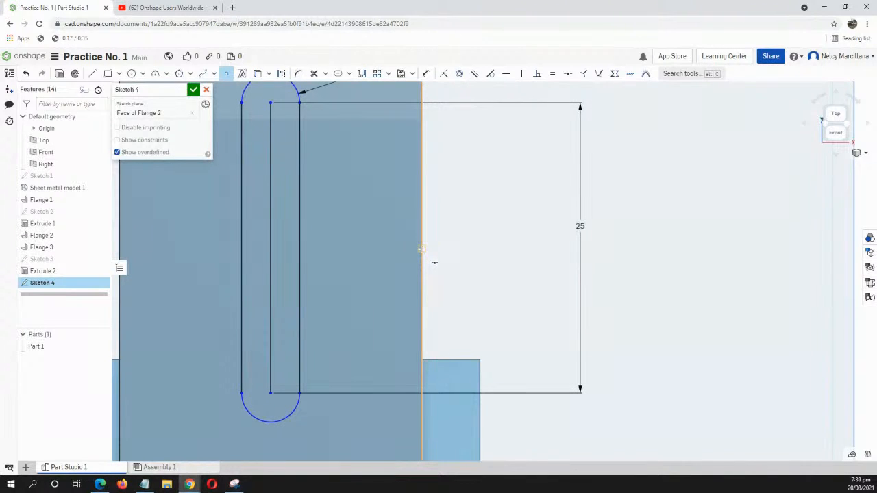
scroll(322, 267, "up", 3)
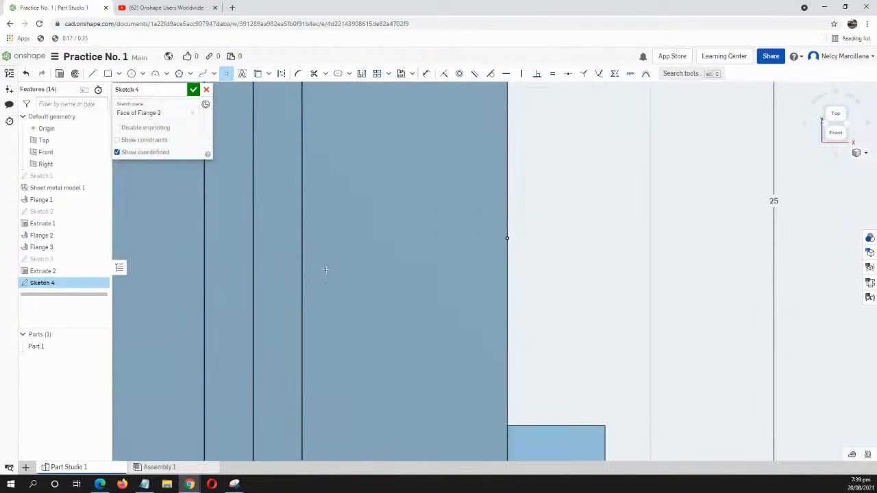
scroll(316, 254, "down", 6)
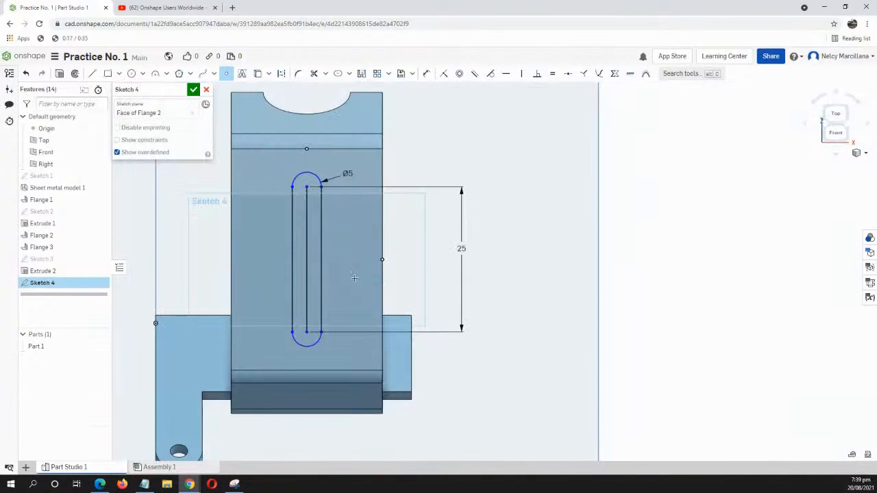
left_click(307, 259)
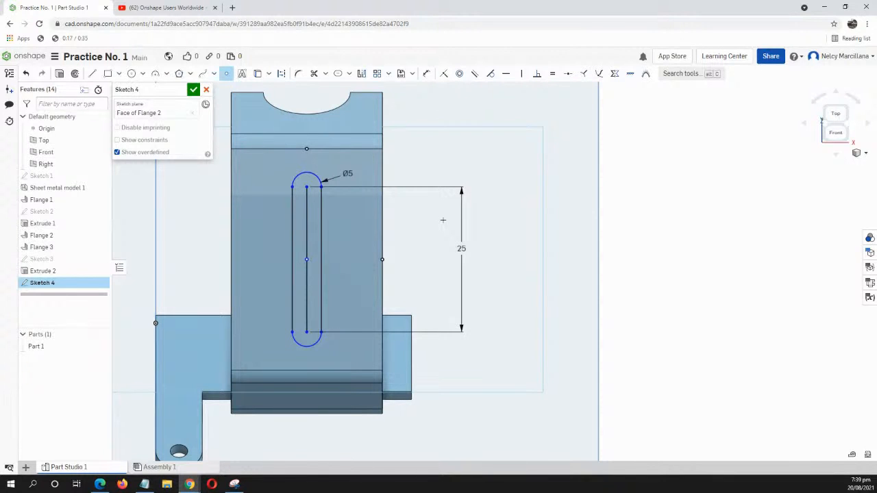
- Apply a Horizontal constraint between the flange edge's midpoint and the slot centreline's midpoint to centre the slot along the flange
key("h")
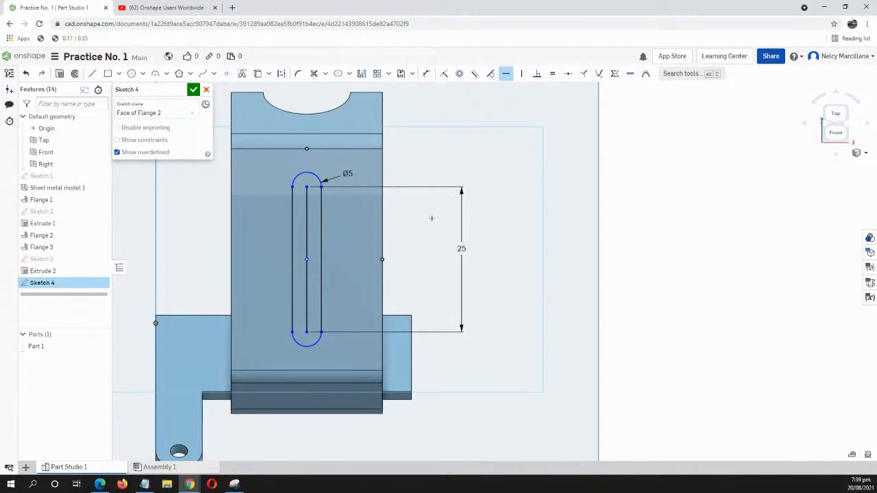
left_click(382, 261)
left_click(308, 261)
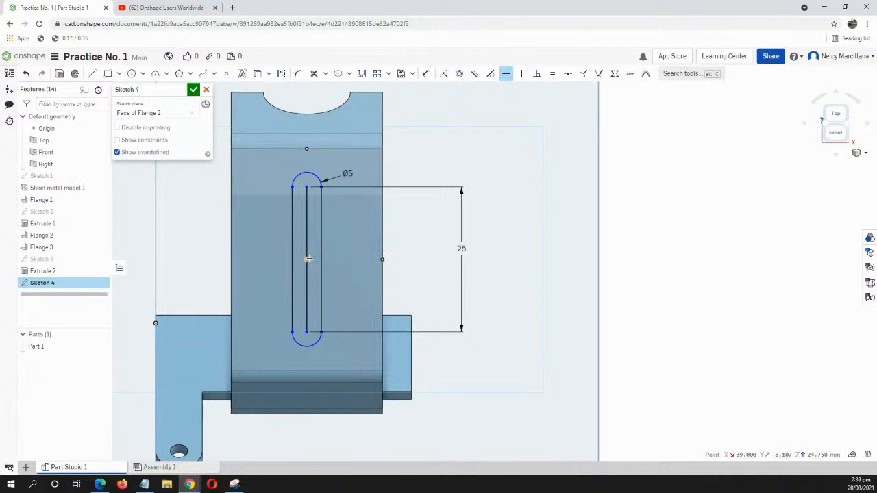
scroll(385, 308, "down", 4)
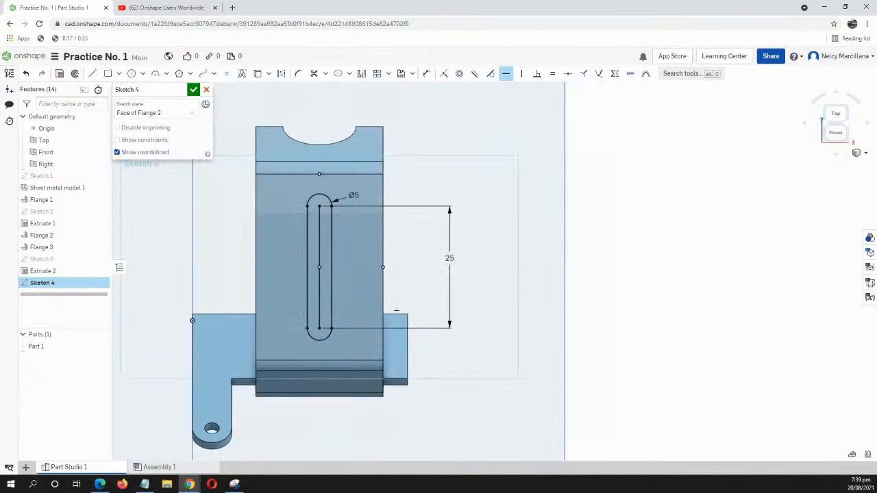
- Finish the slot sketch and switch the part to an isometric view
left_click(194, 91)
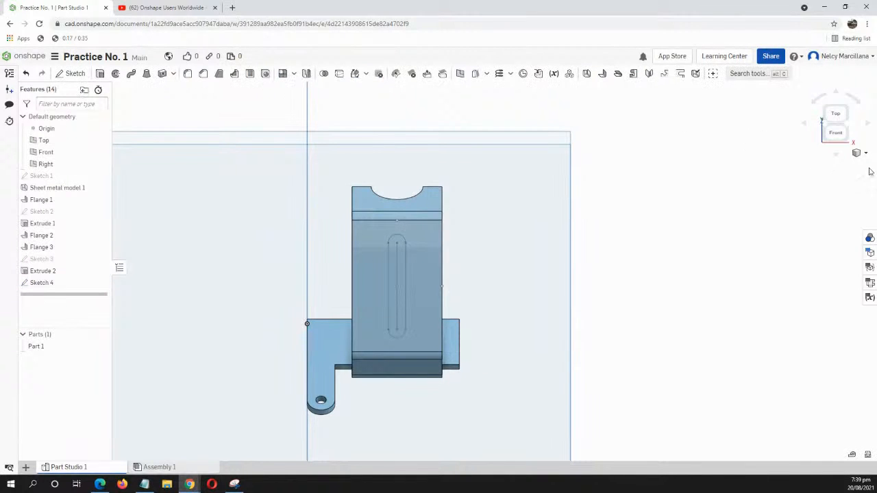
left_click(864, 152)
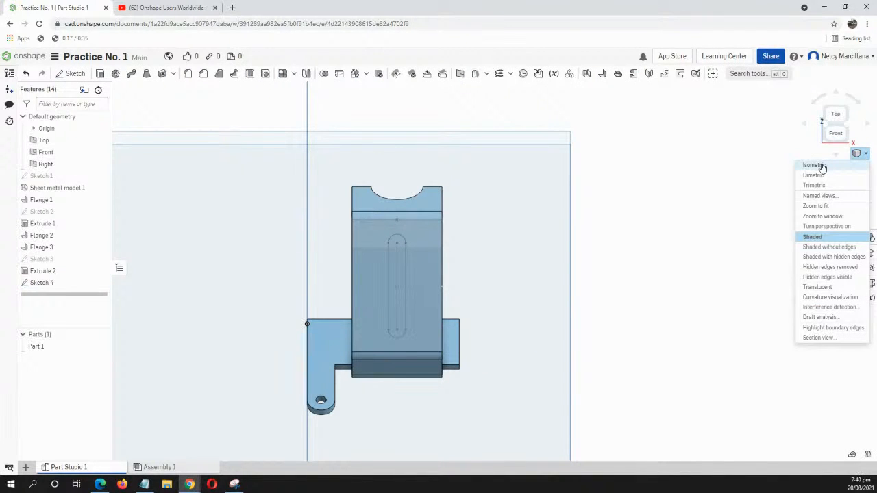
left_click(813, 165)
scroll(580, 276, "up", 5)
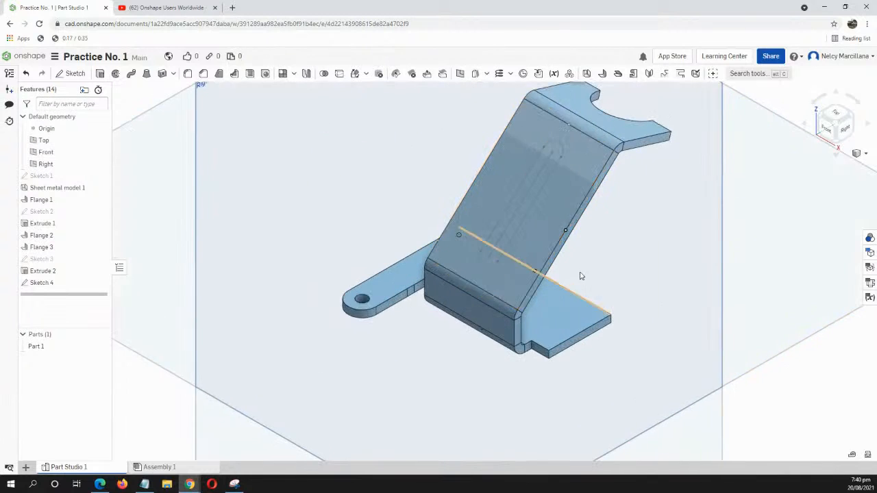
middle_click_drag(580, 276, 464, 311)
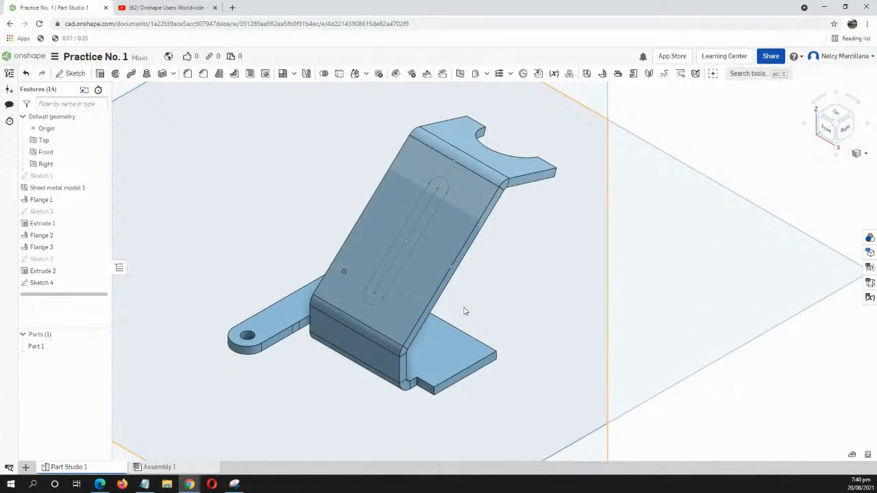
- Cut the sketched slot out of the sloped flange with a Remove extrude up to the flange's rear face
key("shift+e")
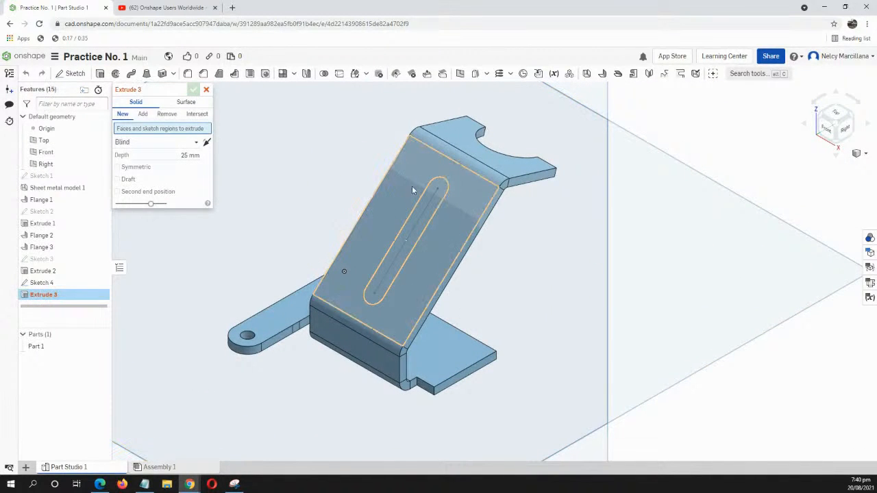
left_click(430, 211)
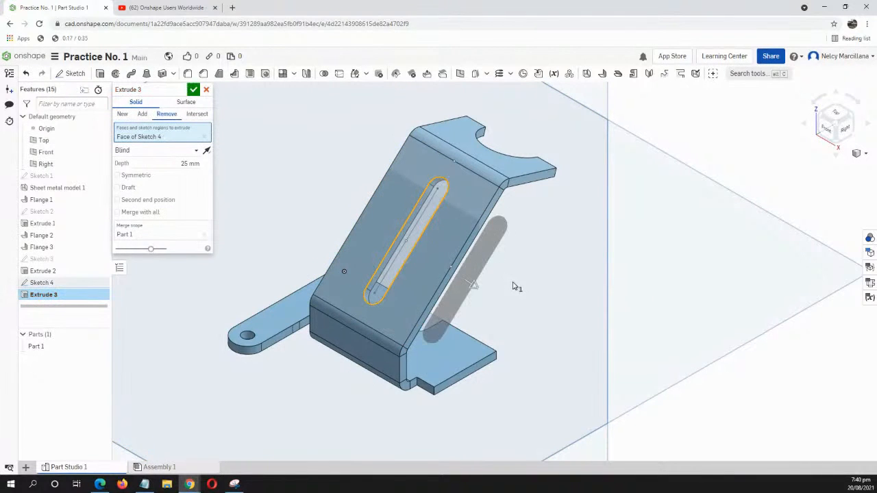
right_click_drag(515, 288, 483, 283)
left_click(182, 151)
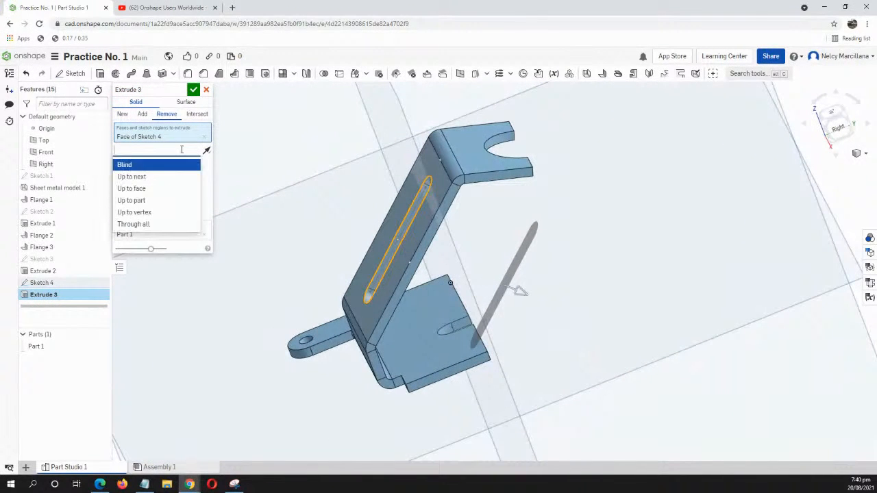
left_click(155, 190)
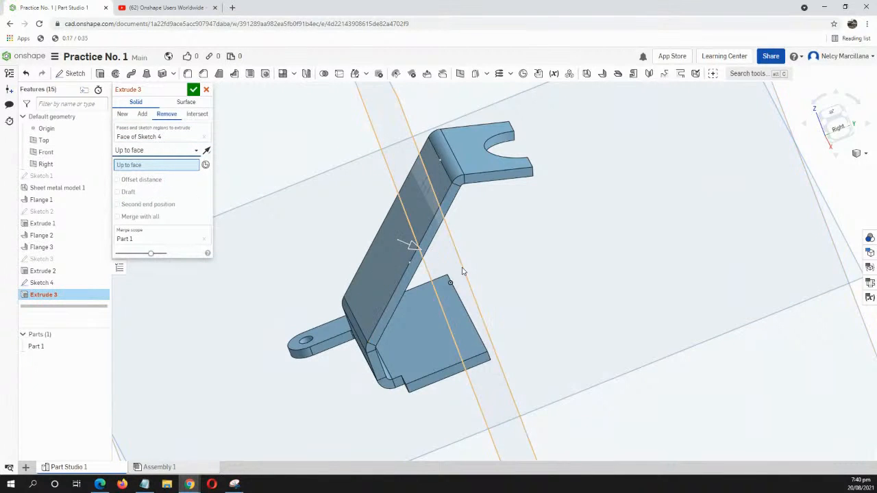
right_click_drag(405, 247, 408, 275)
left_click(378, 245)
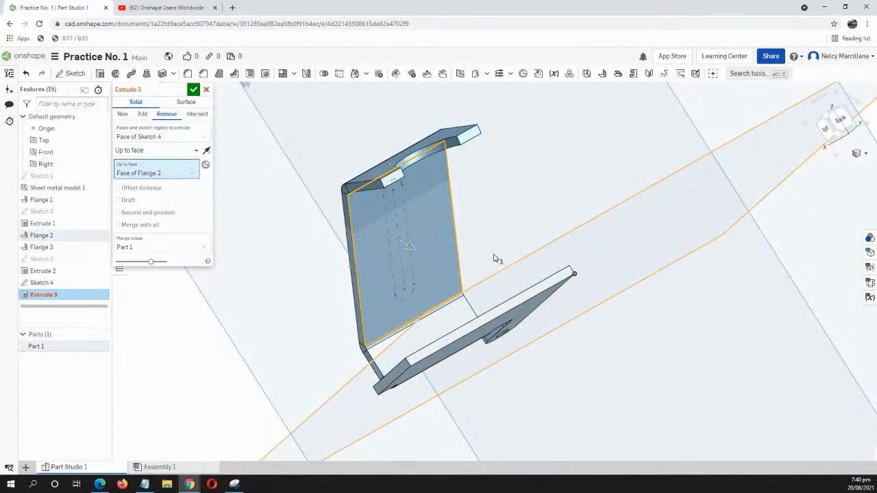
right_click_drag(493, 256, 562, 258)
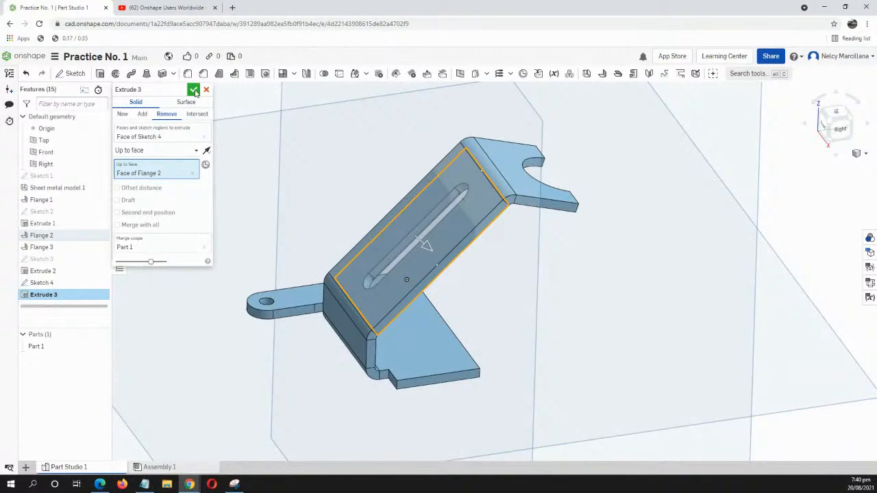
left_click(195, 91)
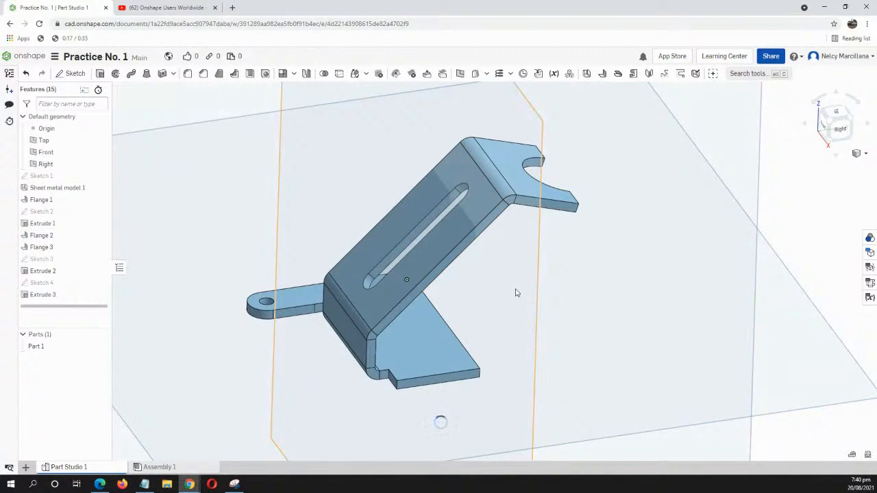
mouse_move(517, 293)
right_mouse_down()
mouse_move(552, 299)
mouse_move(532, 313)
mouse_move(515, 301)
mouse_move(513, 289)
right_mouse_up()
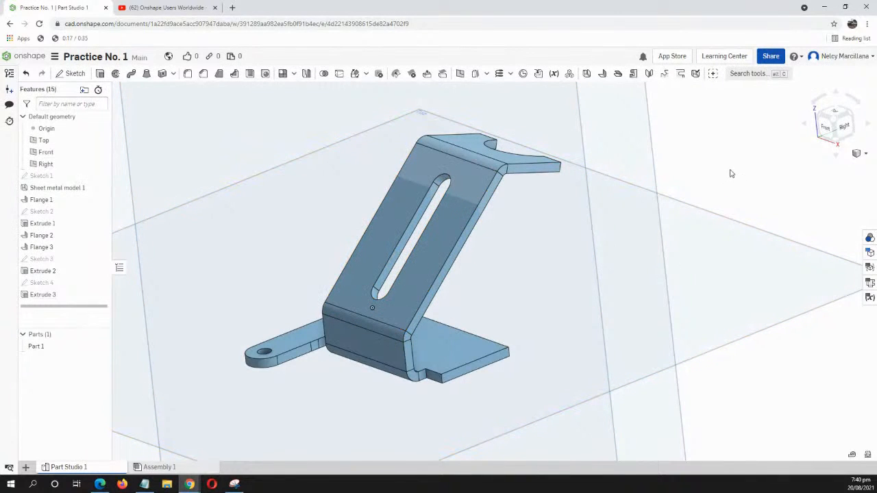
- Start a new sketch on the front face of the slotted, sloped flange and view it face-on
right_click_drag(435, 243, 405, 198)
left_click(405, 200)
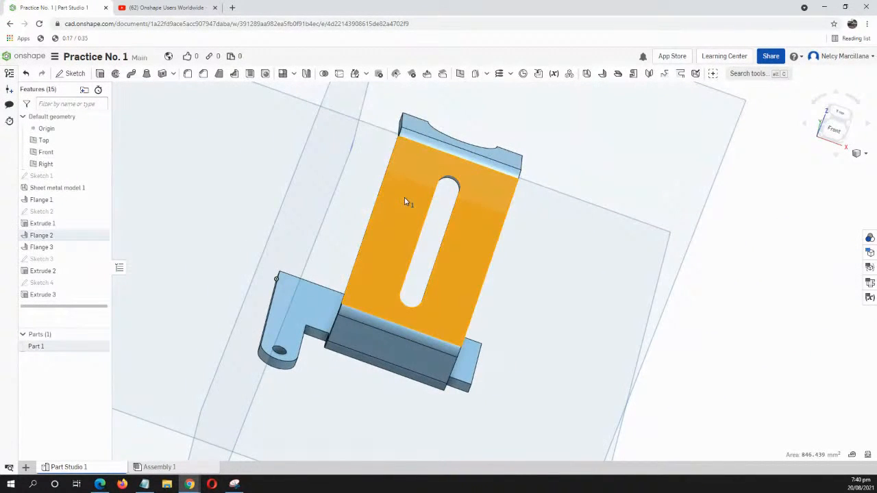
right_click(404, 200)
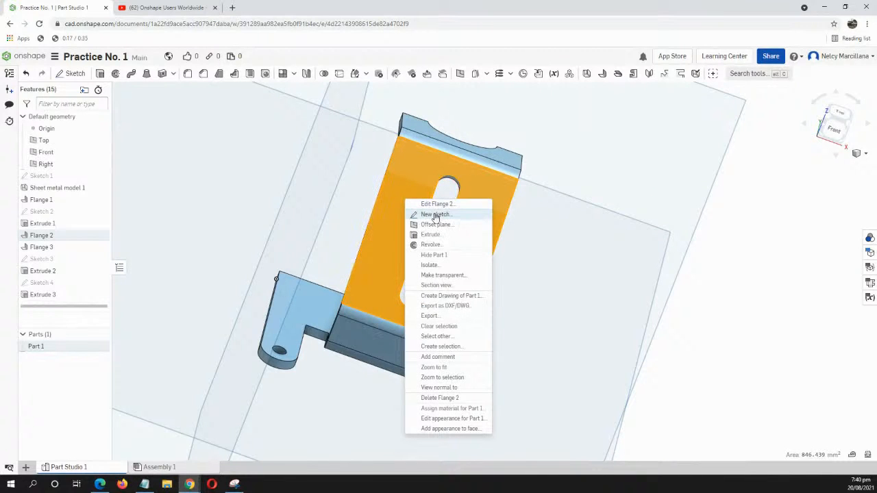
left_click(434, 215)
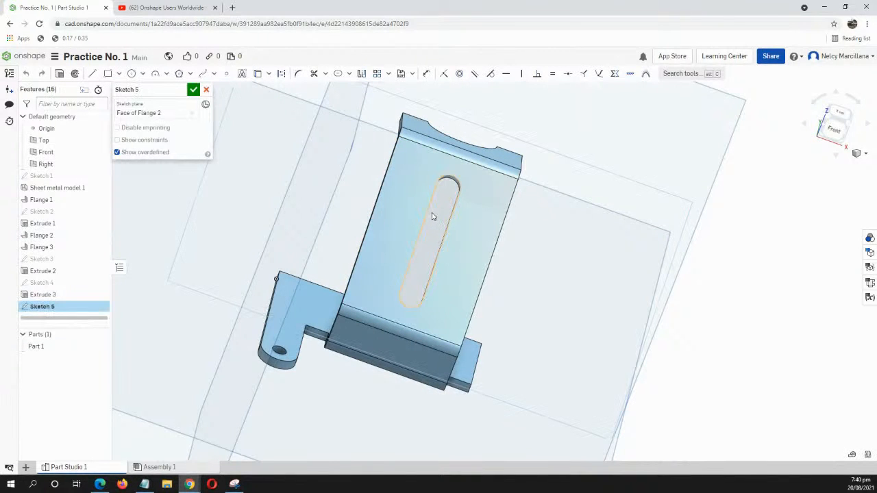
key("n")
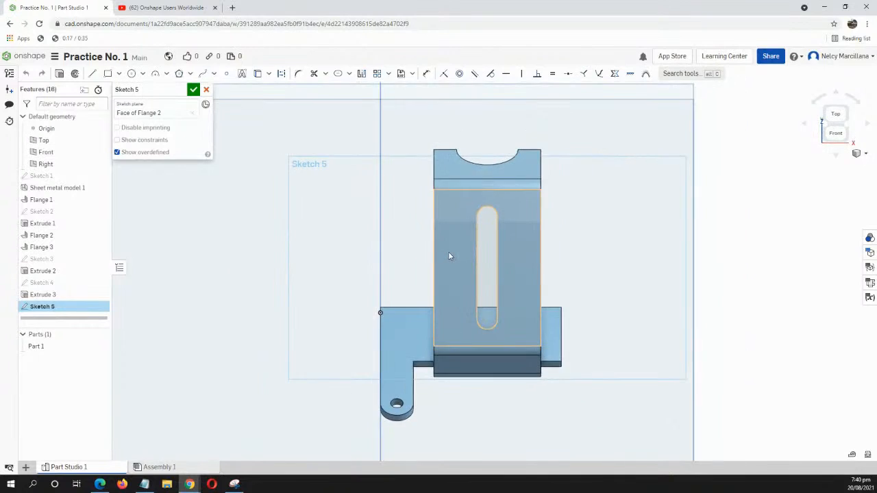
scroll(448, 254, "up", 3)
middle_click_drag(449, 266, 445, 257)
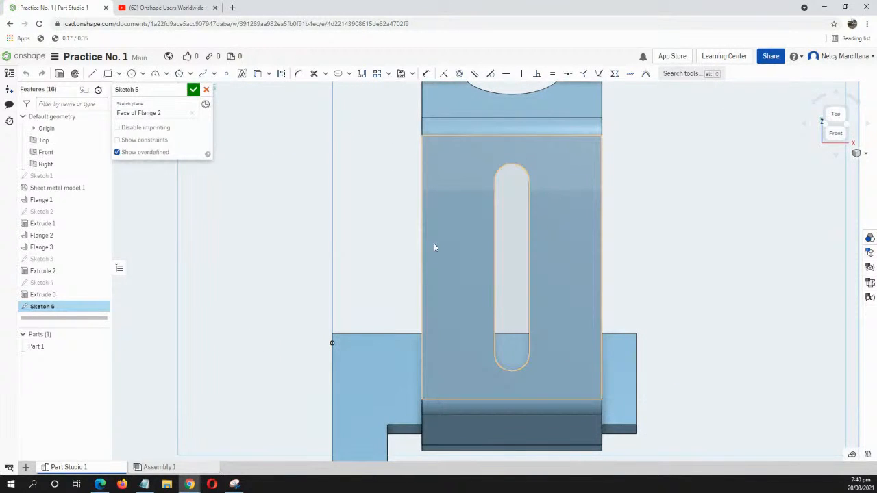
- Sketch a line about 28.7 mm long outward from the midpoint of the sloped flange's left edge and constrain it horizontal
key("l")
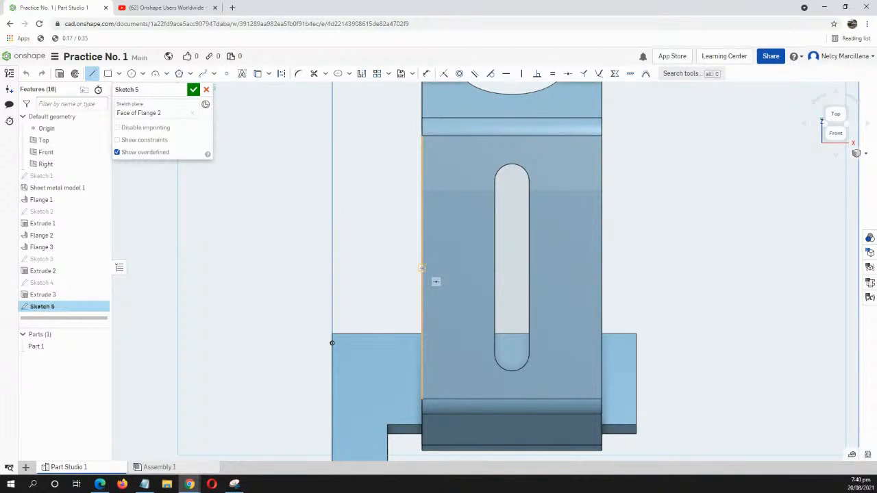
left_click(422, 268)
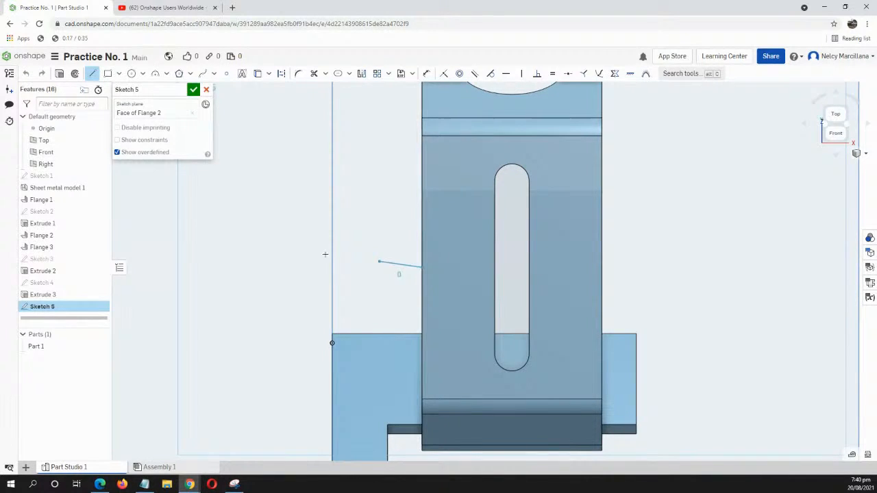
left_click(225, 245)
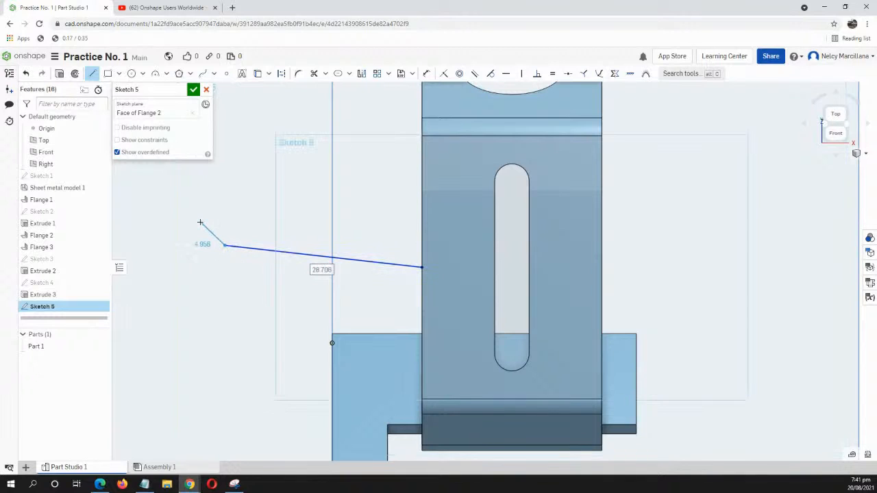
key("Escape")
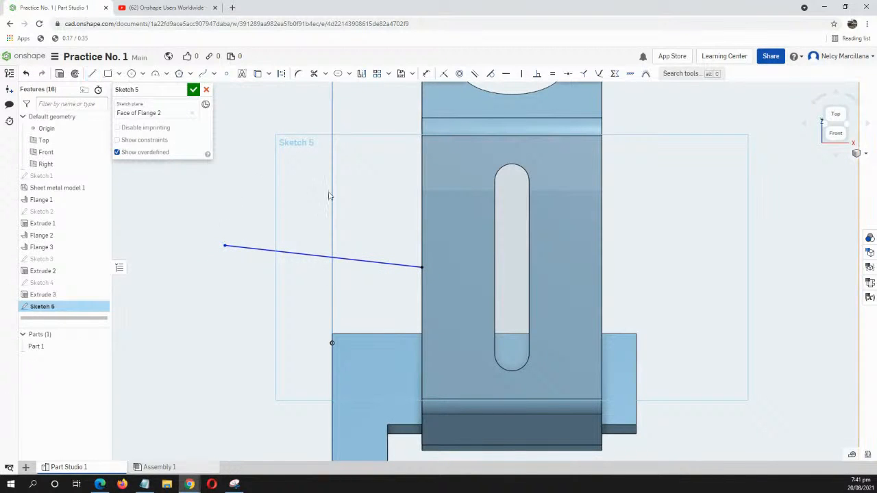
left_click(349, 262)
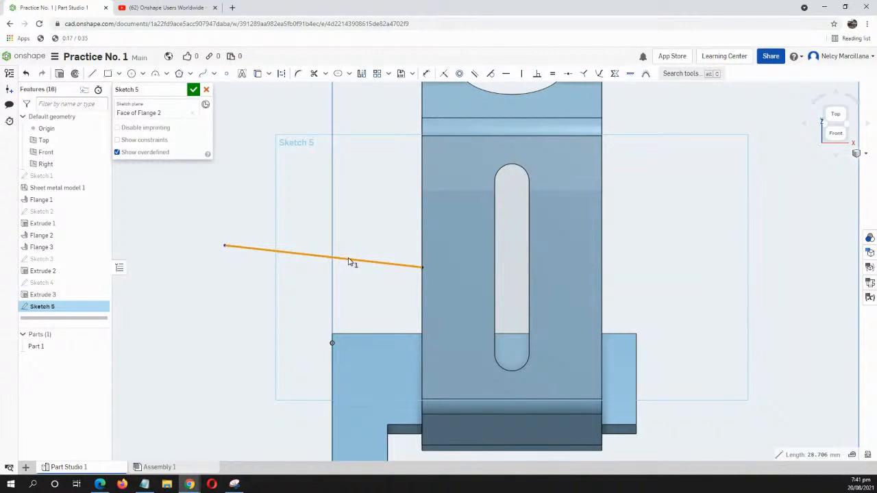
key("h")
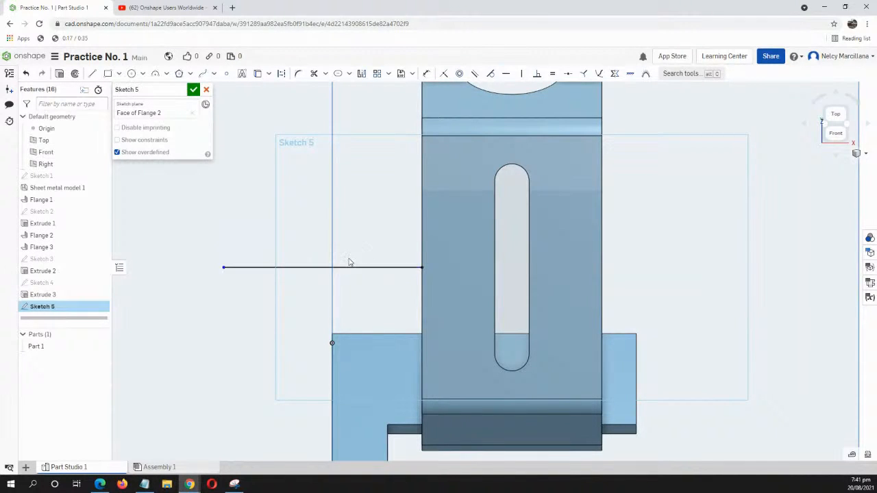
- Sketch horizontal lines from the flange's left edge, about 29.5 mm long above the centre line and about 29 mm long below it
left_click(377, 253)
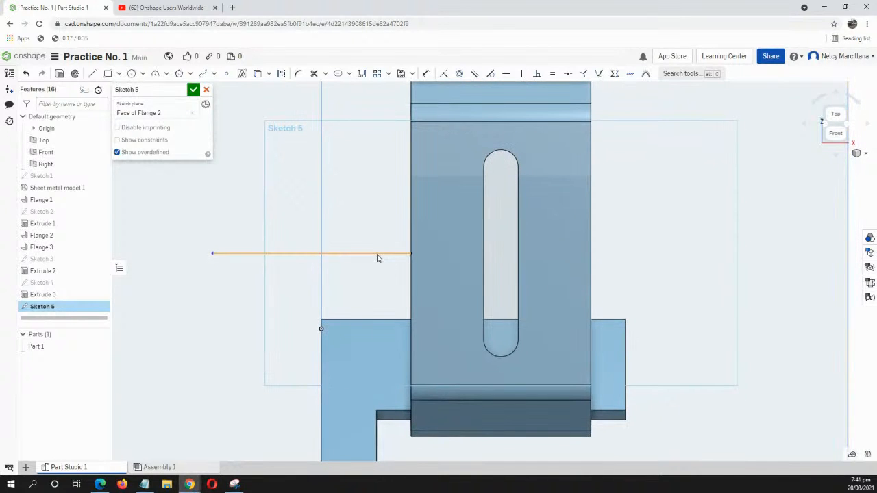
key("l")
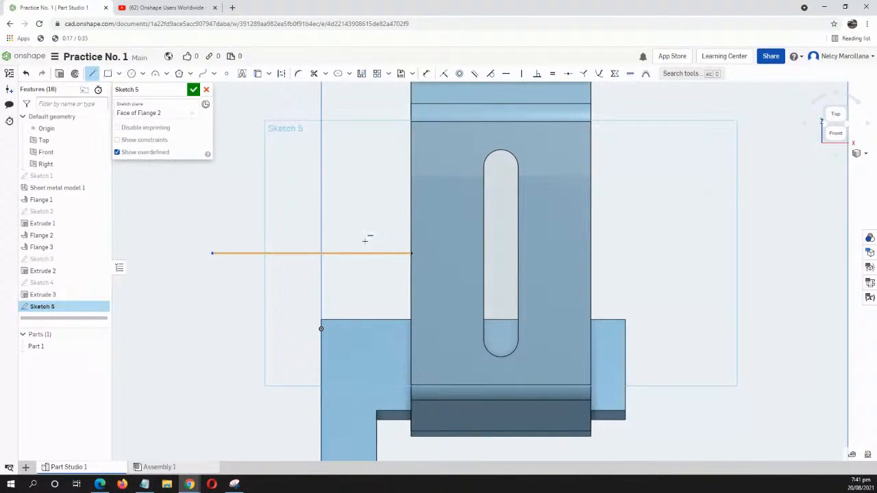
left_click(411, 209)
left_click(207, 209)
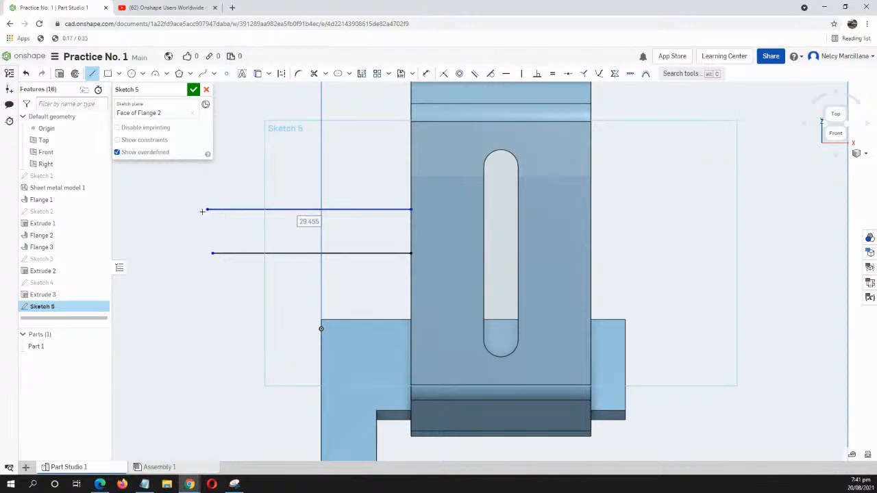
left_click(411, 289)
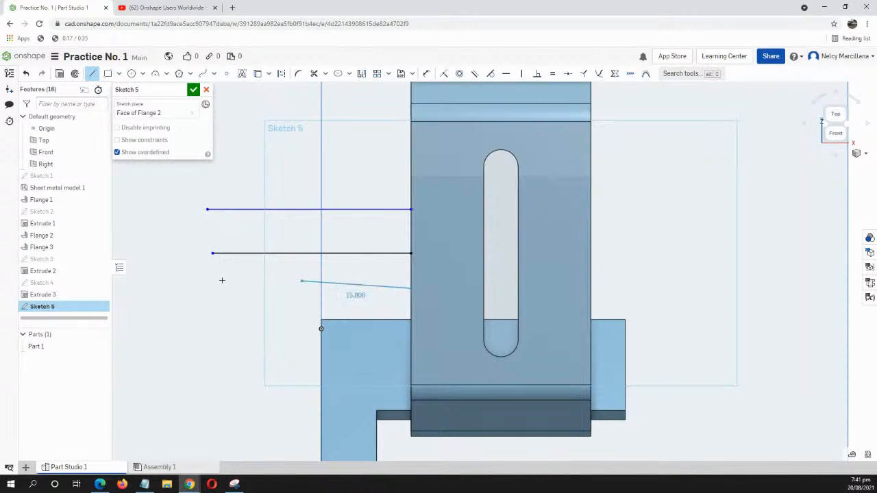
left_click(210, 288)
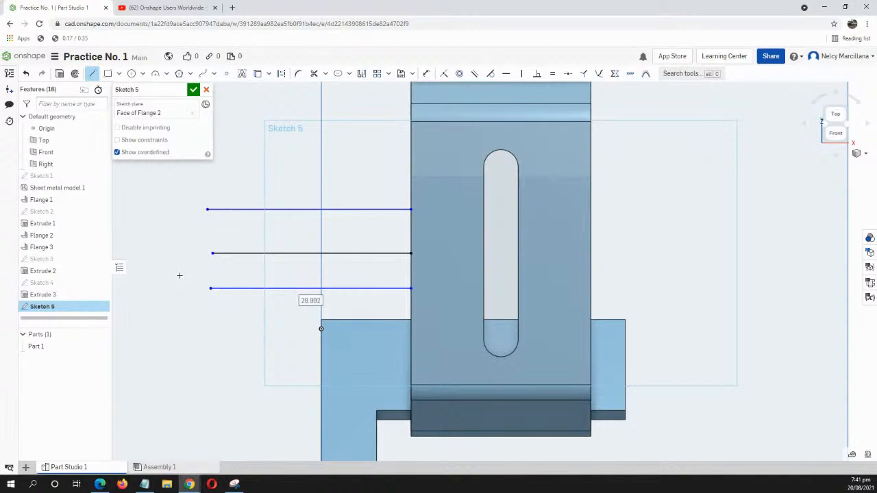
- Join the outer ends of the upper and lower lines with a three-point arc of about 5.7 mm radius
key("a")
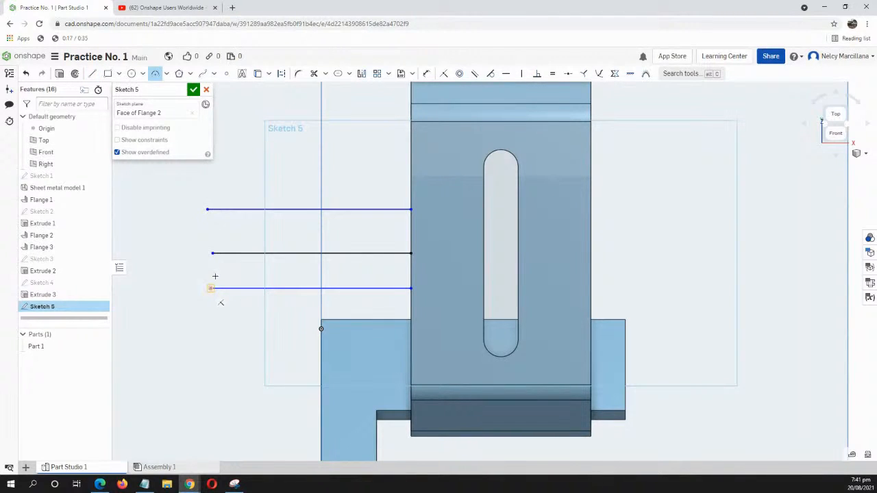
left_click(210, 288)
left_click(208, 209)
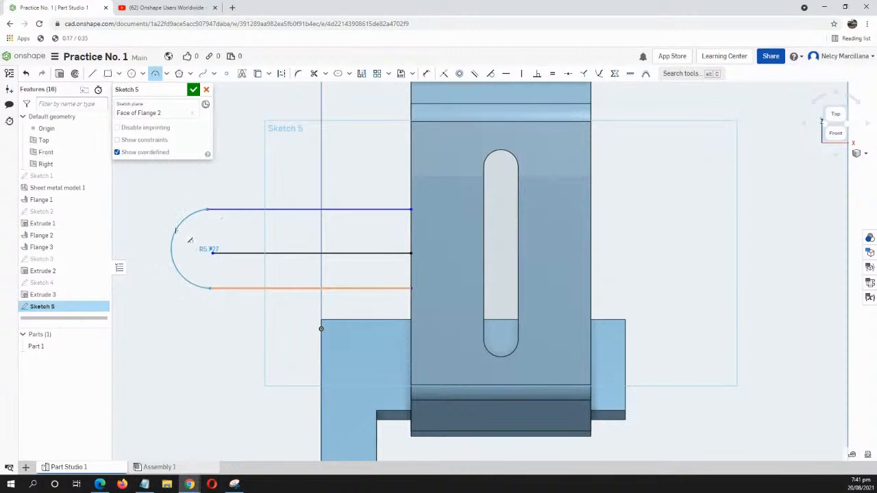
left_click(176, 232)
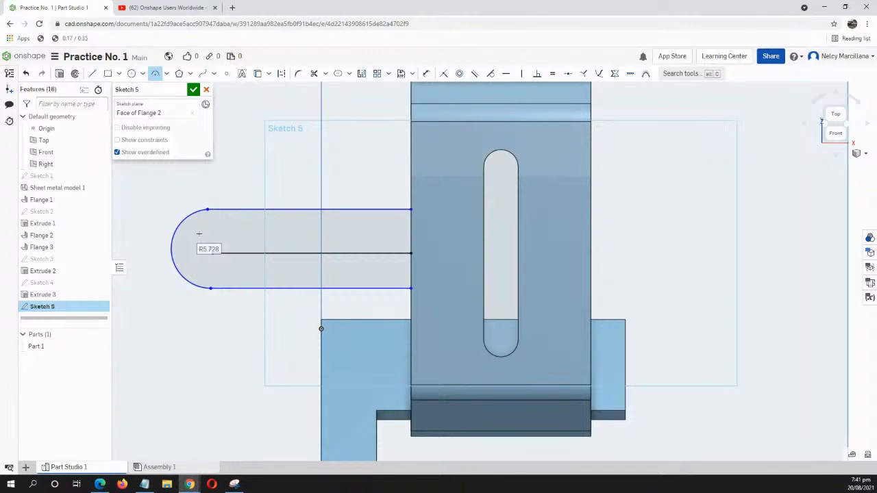
- Dimension the centre line's outer end to the flange's left edge at 10 mm
key("i")
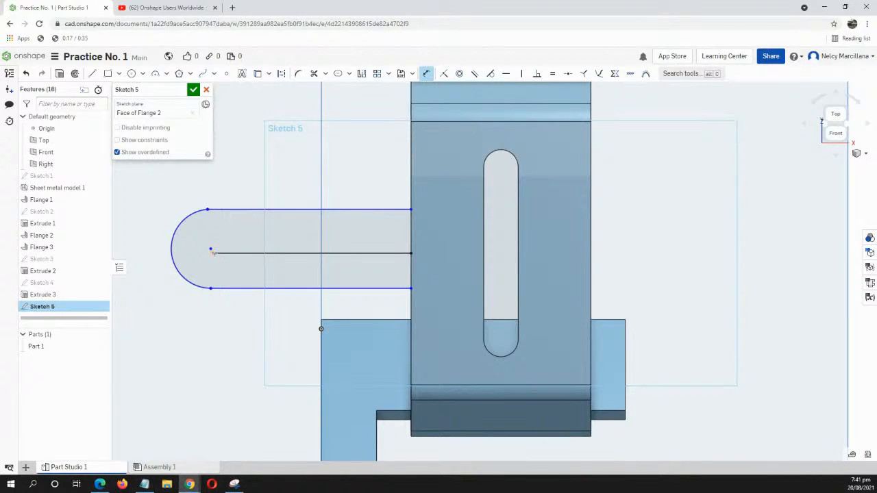
left_click(411, 227)
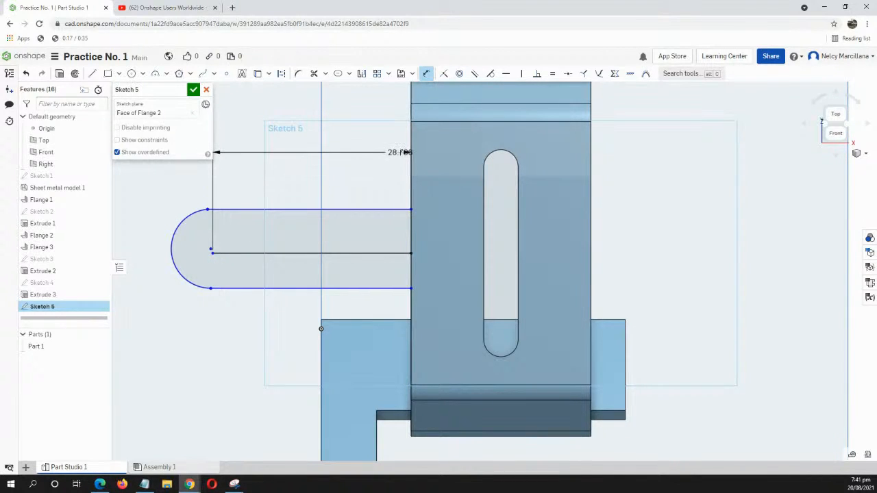
left_click(402, 152)
type("1")
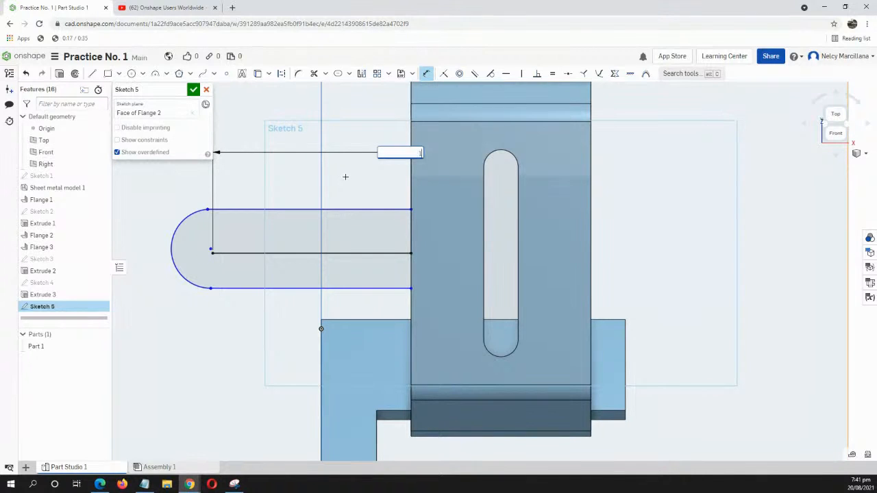
type("0")
key("Return")
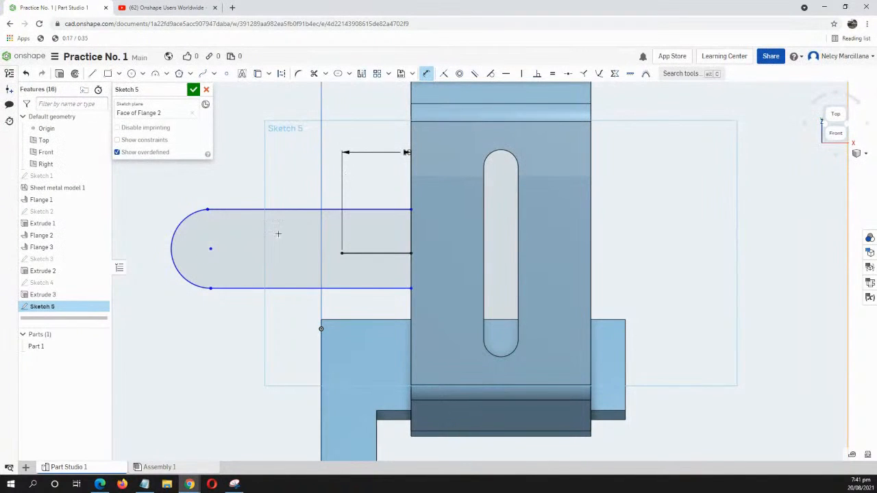
- Make the tab arc's centre point coincident with the centre line's outer end
scroll(278, 235, "up", 2)
scroll(268, 300, "down", 2)
middle_click_drag(268, 300, 286, 295)
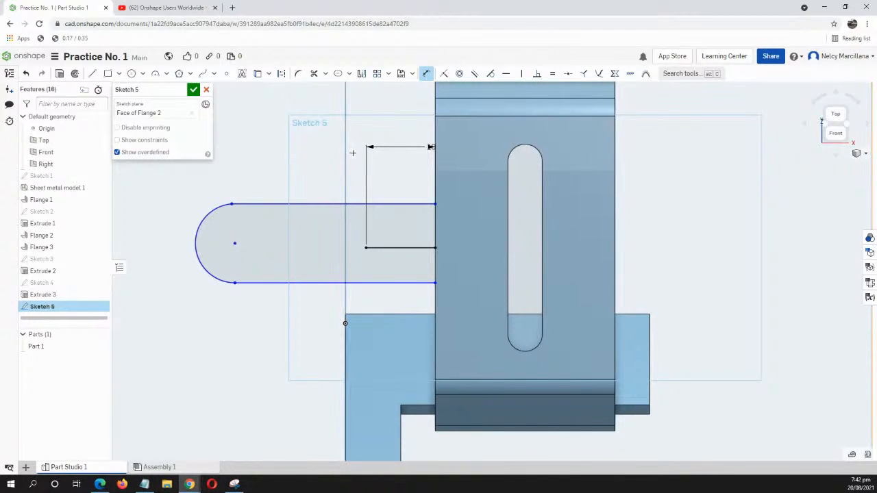
left_click(444, 77)
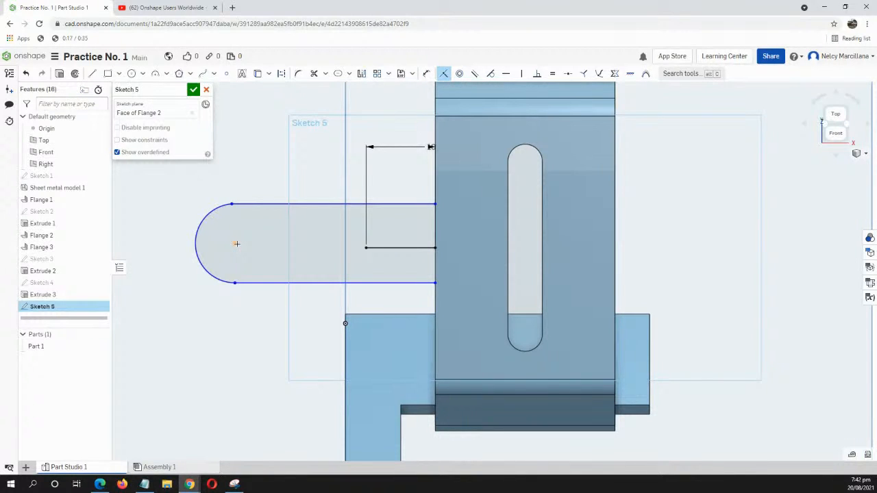
left_click(235, 244)
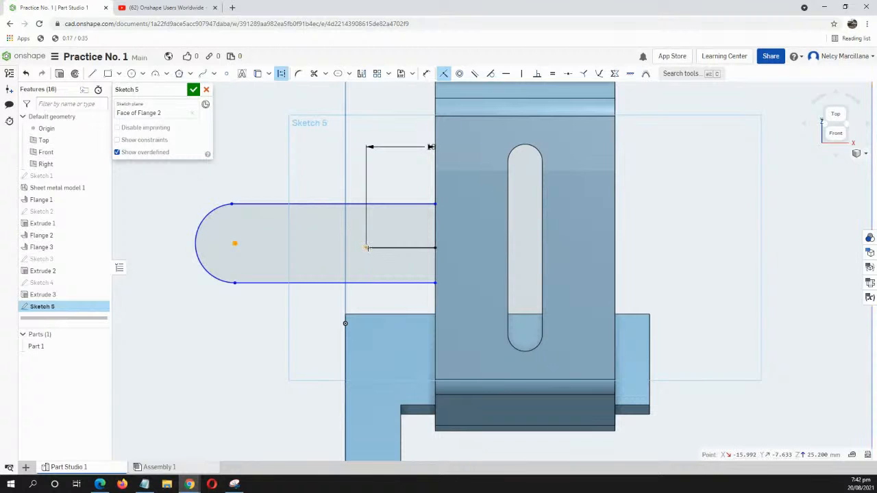
left_click(367, 248)
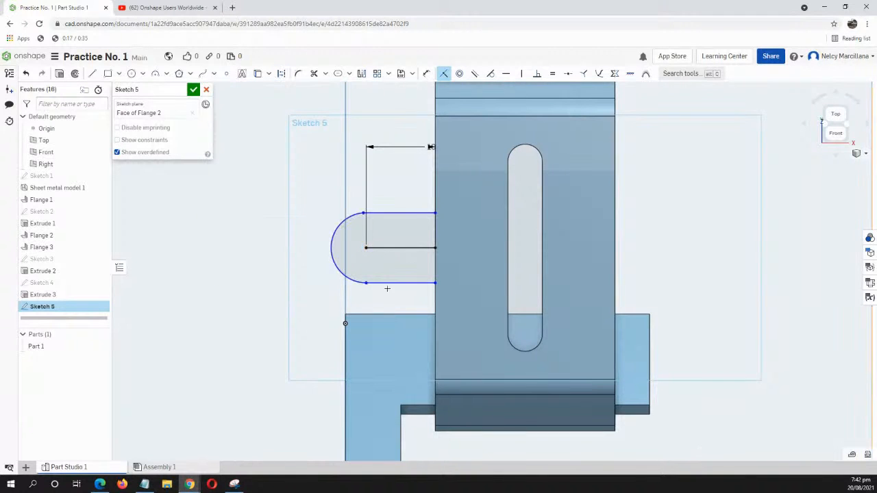
- Dimension the radius of the tab's end arc at 5 mm
scroll(387, 286, "up", 2)
middle_click_drag(389, 285, 341, 308)
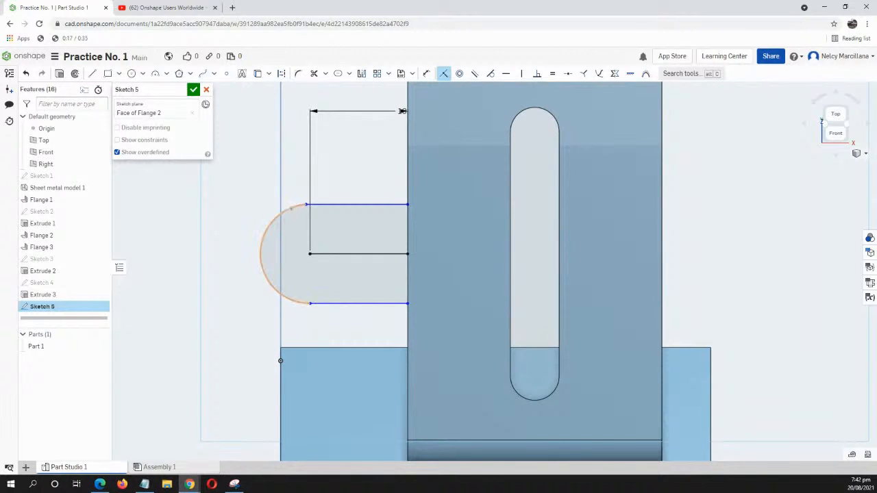
key("u")
left_click(290, 211)
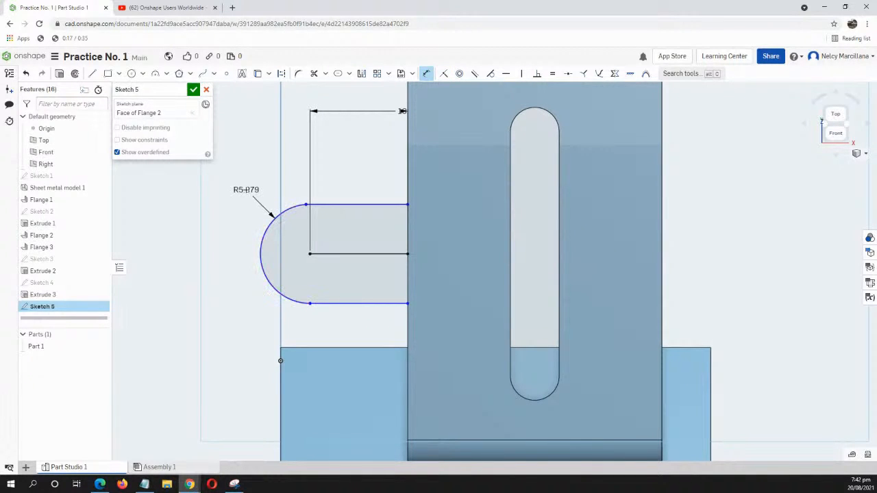
left_click(246, 190)
type("5")
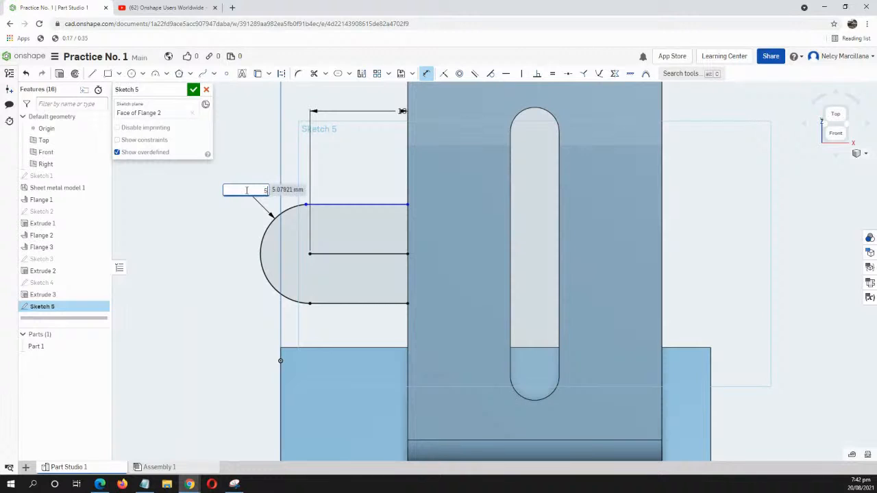
key("Return")
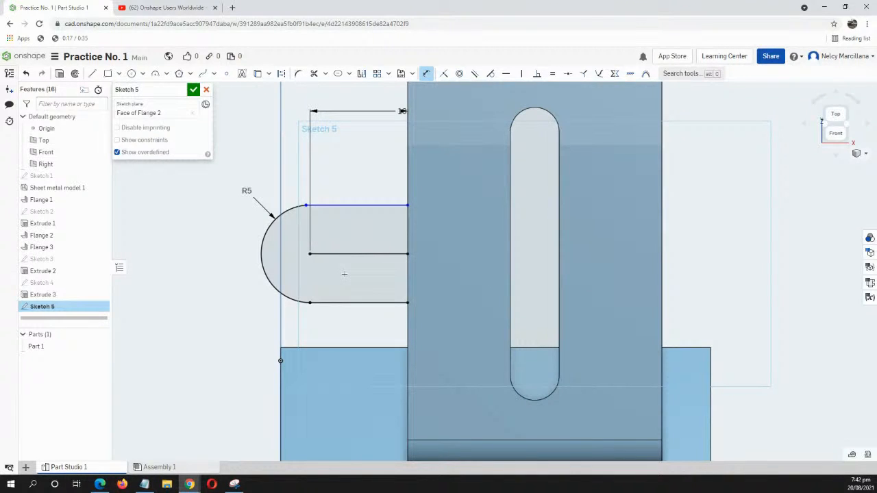
- Sketch a 5 mm diameter circle centred on the centre line's outer end
key("c")
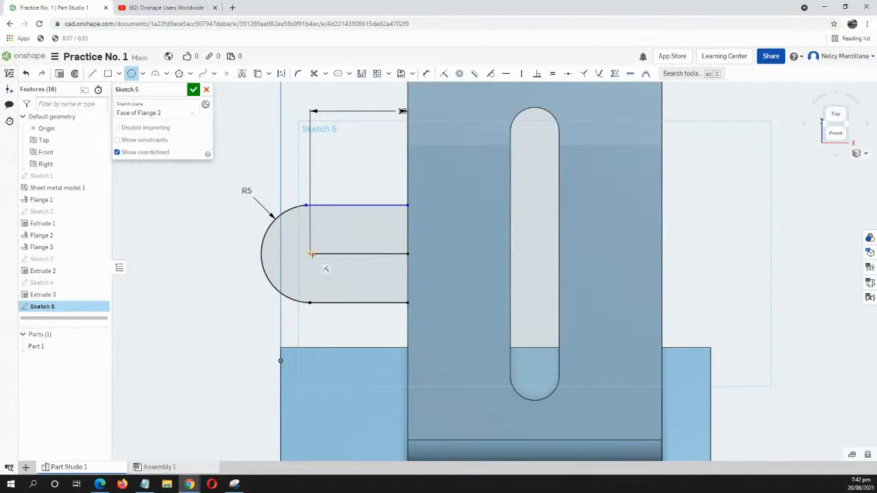
left_click(310, 254)
left_click(348, 239)
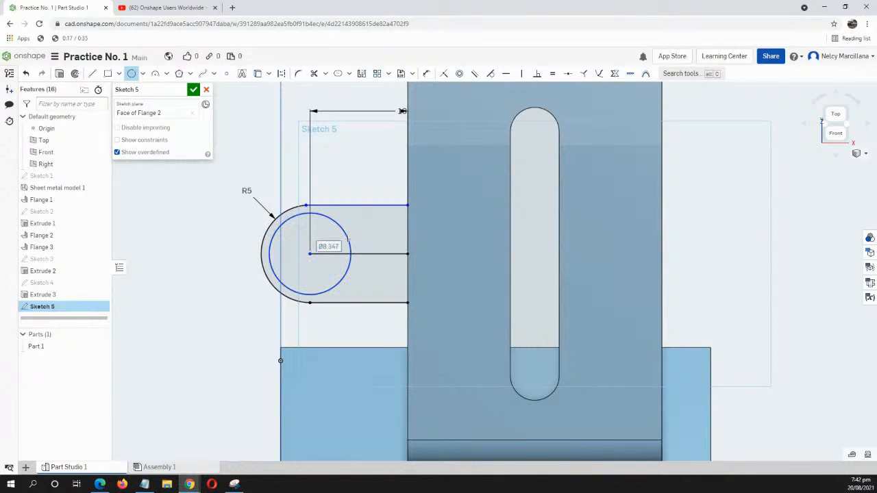
type("5")
key("Return")
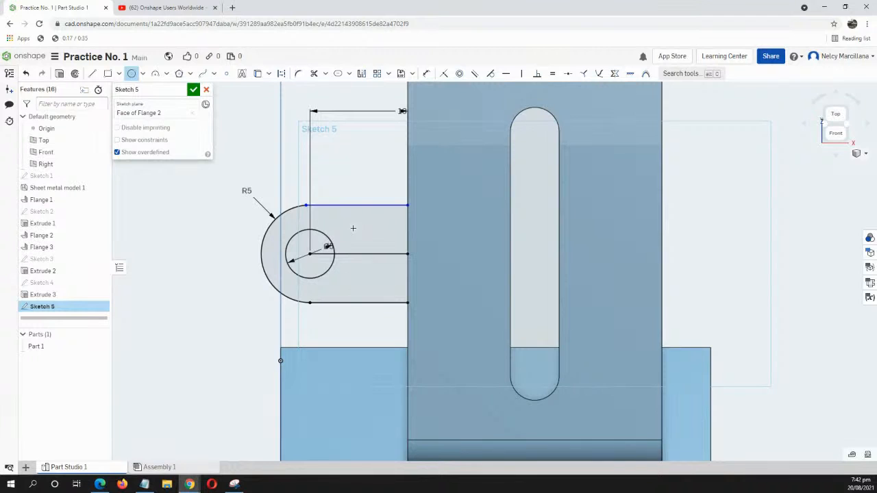
key("Escape")
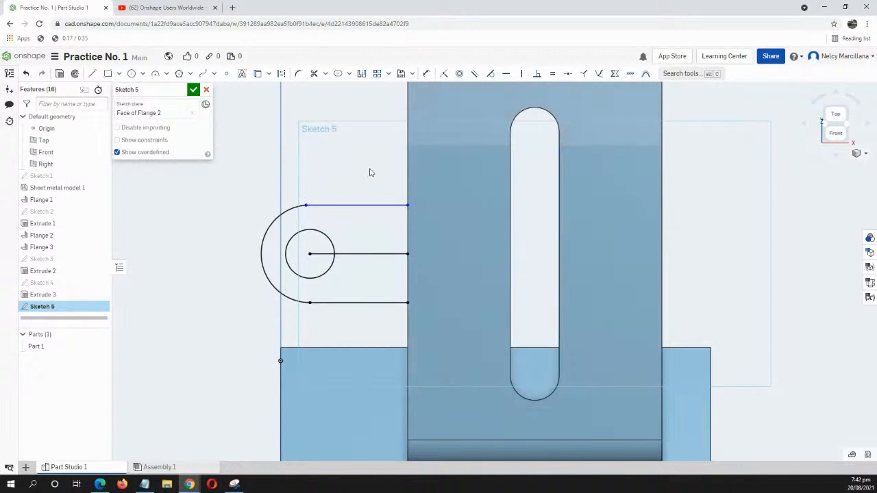
- Make the tab's upper line tangent to the end arc and finish the sketch
mouse_move(306, 208)
left_mouse_down()
mouse_move(361, 211)
mouse_move(340, 198)
mouse_move(356, 198)
mouse_move(358, 209)
mouse_move(354, 202)
left_mouse_up()
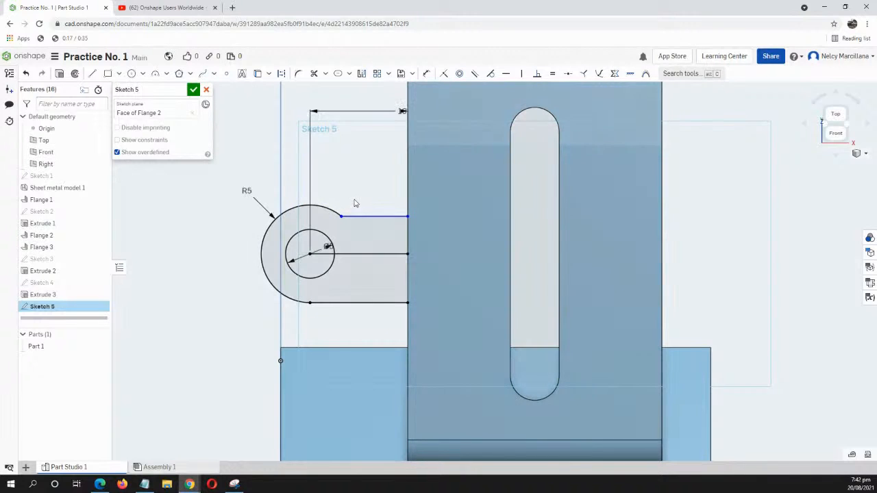
left_click(491, 74)
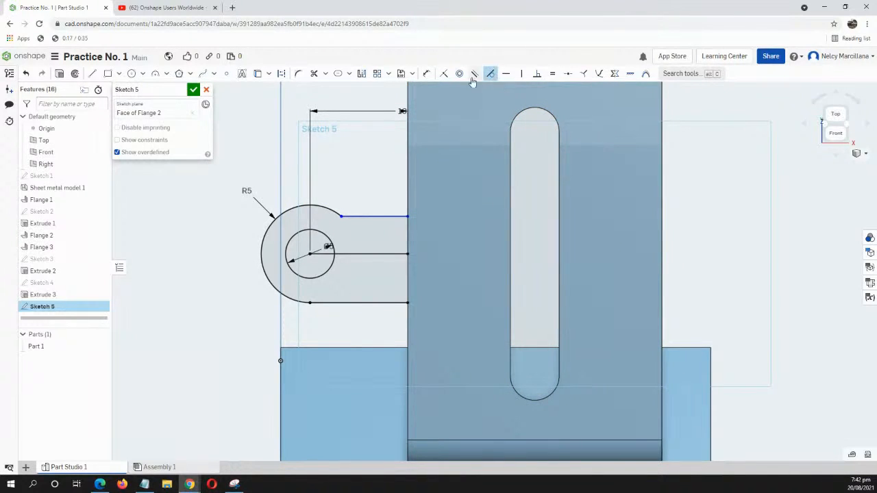
left_click(373, 216)
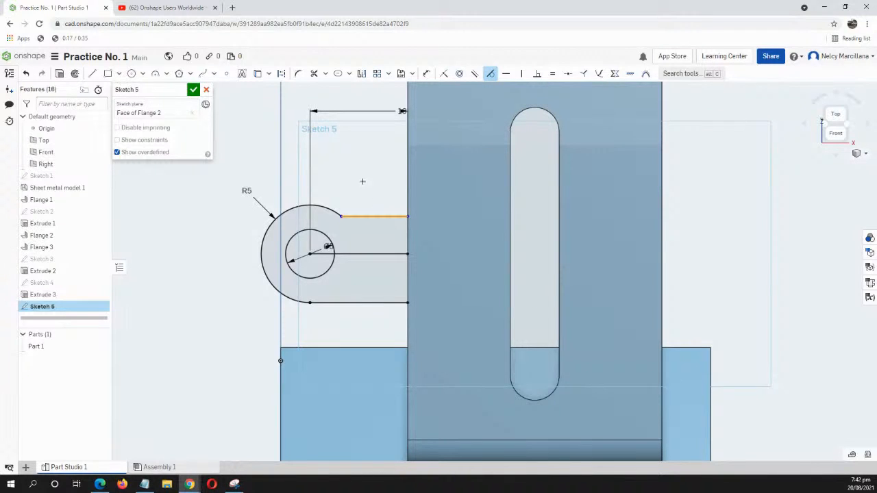
left_click(327, 206)
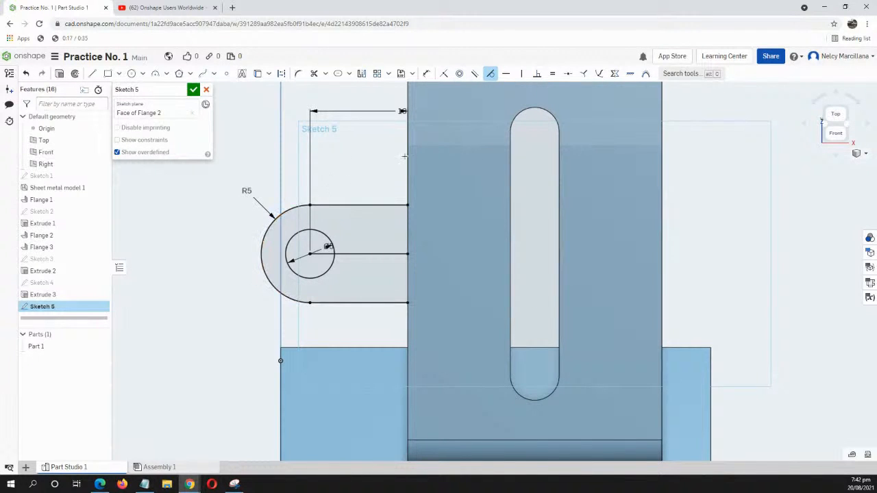
scroll(361, 307, "up", 1)
scroll(367, 309, "down", 2)
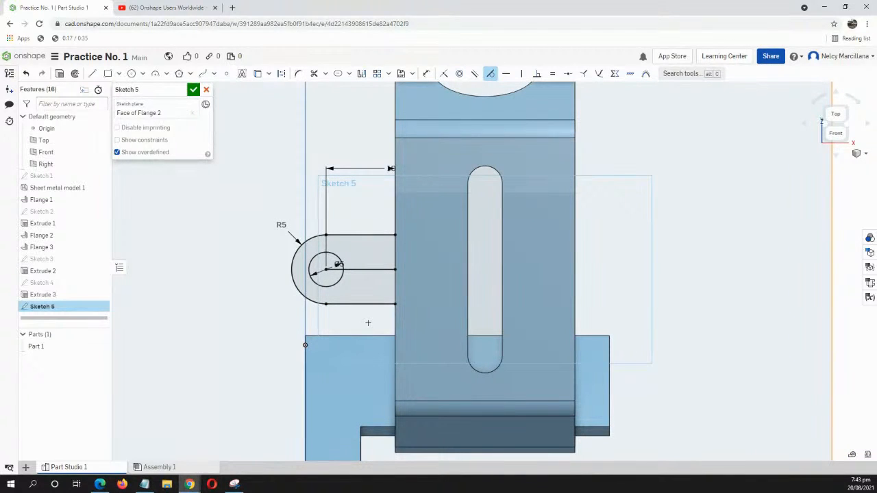
left_click(193, 90)
- Create a sheet metal tab from the rounded profile with its hole, merged into the sloped flange
mouse_move(381, 319)
right_mouse_down()
mouse_move(442, 313)
mouse_move(437, 317)
right_mouse_up()
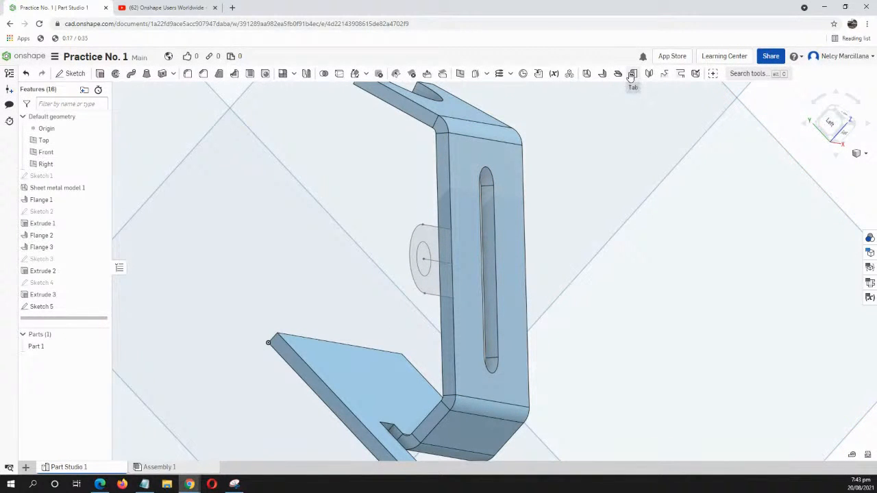
left_click(632, 74)
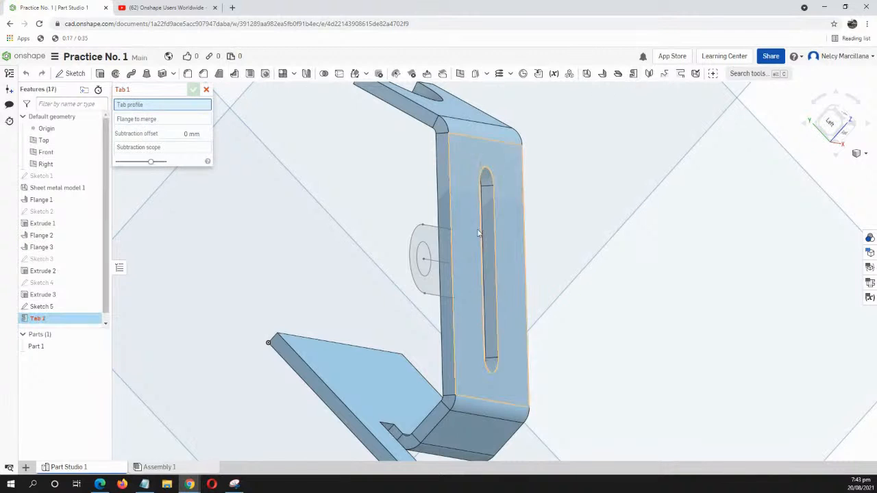
left_click(429, 240)
left_click(433, 240)
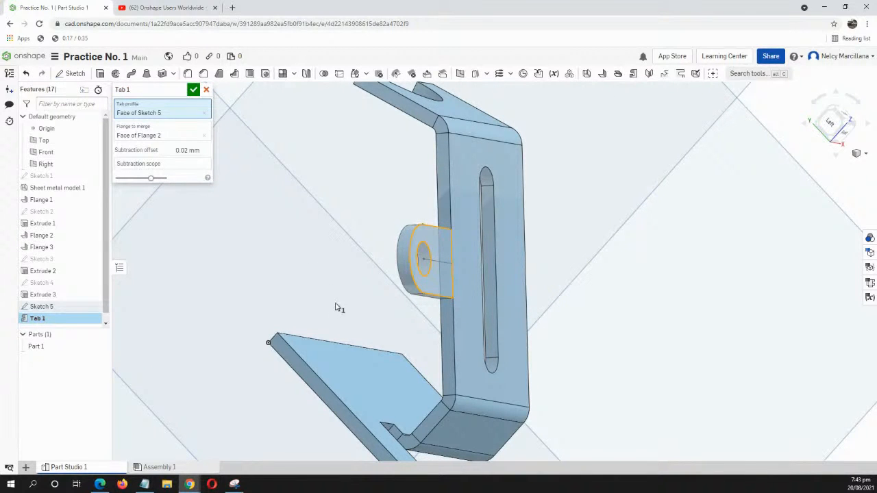
mouse_move(335, 307)
right_mouse_down()
mouse_move(372, 327)
mouse_move(423, 335)
mouse_move(362, 352)
mouse_move(280, 338)
mouse_move(280, 358)
mouse_move(309, 360)
mouse_move(324, 314)
right_mouse_up()
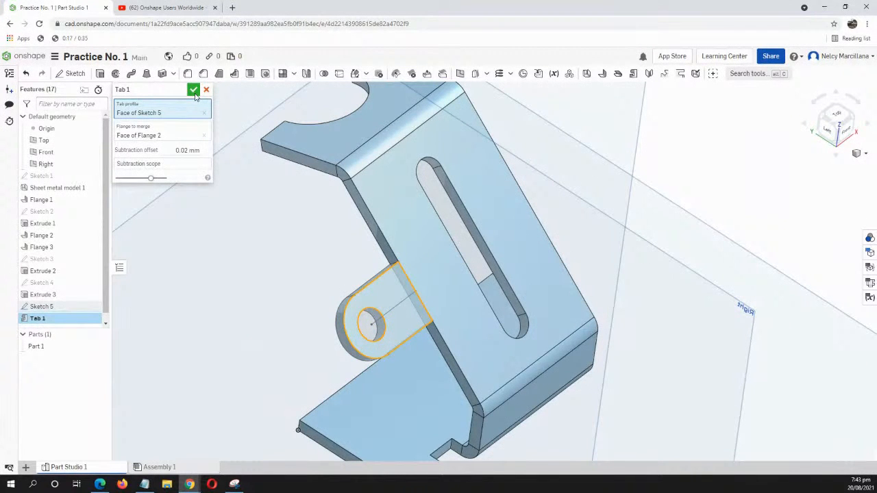
left_click(194, 90)
- Start a 2 mm circular edge fillet and select both corner edges along the base plate's long outer side
left_click(857, 154)
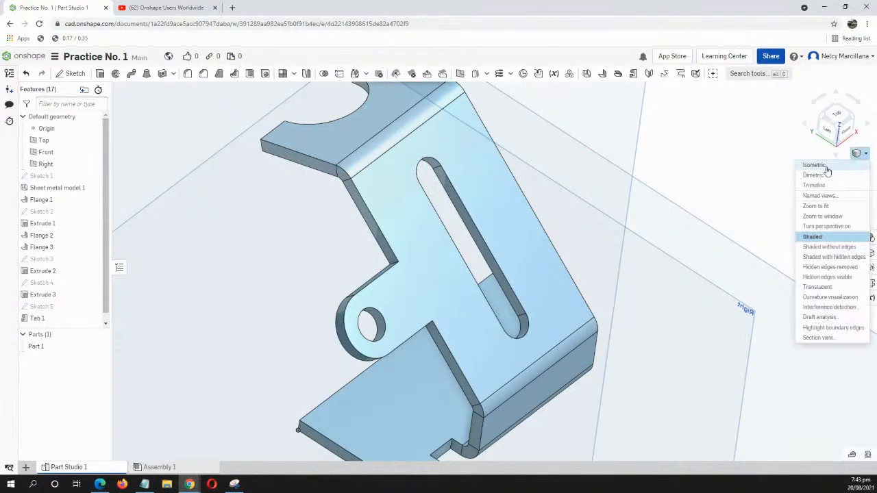
left_click(814, 165)
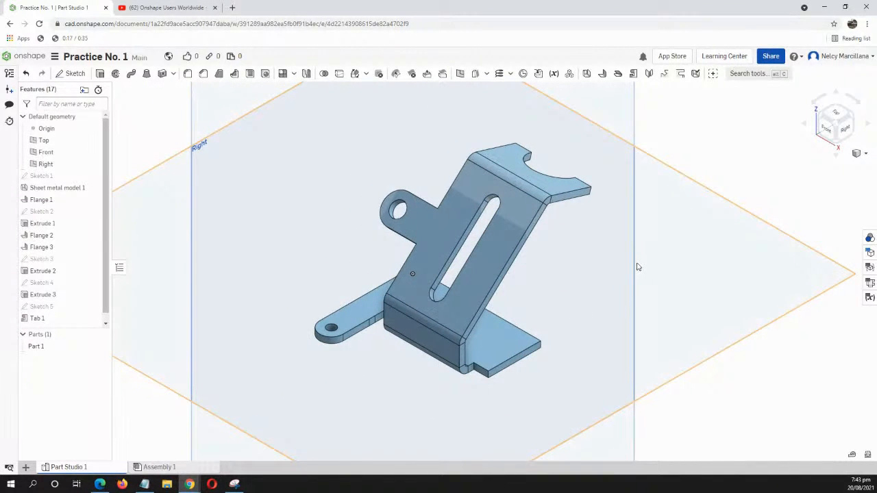
key("shift+f")
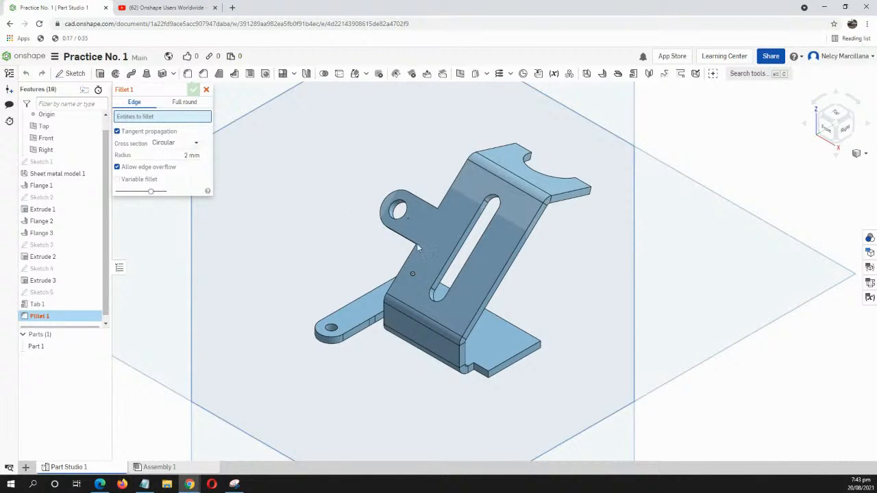
right_click_drag(538, 272, 517, 338)
scroll(518, 337, "up", 5)
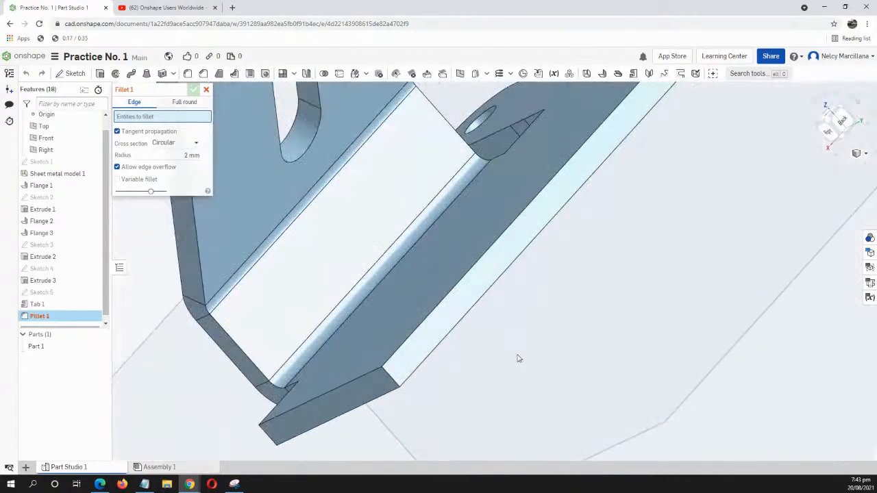
left_click(390, 378)
right_click_drag(690, 231, 593, 323)
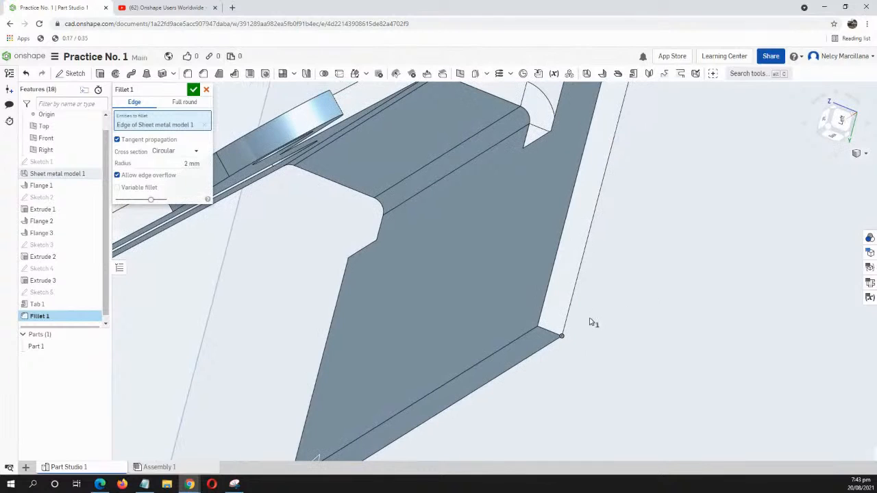
left_click(551, 332)
right_click_drag(727, 165, 750, 204)
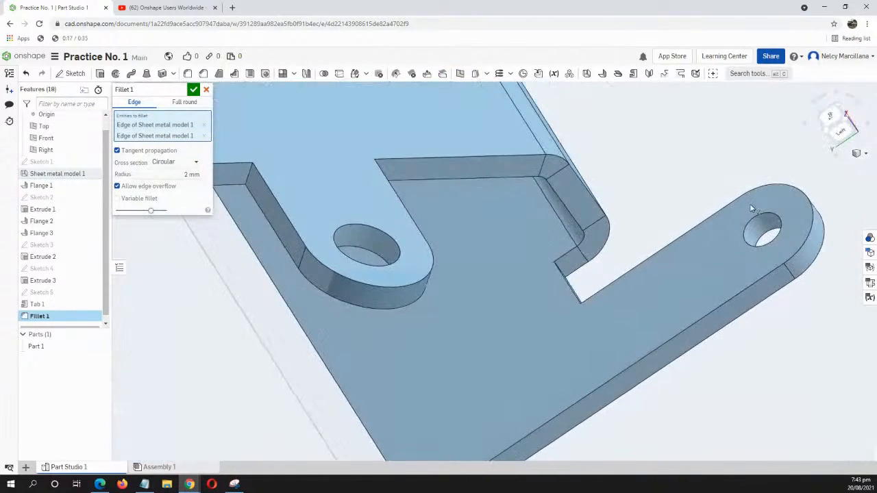
- Add the outer and inner corner edges of the upper flange's first prong, on the side-tab side, to the 2 mm fillet
scroll(538, 221, "up", 3)
scroll(538, 222, "down", 4)
right_click_drag(523, 223, 575, 218)
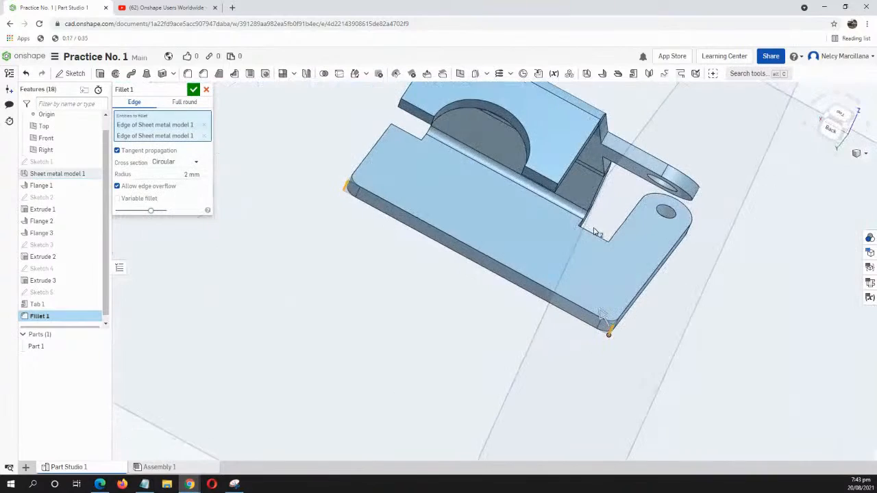
left_click(557, 187)
scroll(483, 239, "up", 3)
middle_click_drag(485, 173, 454, 383)
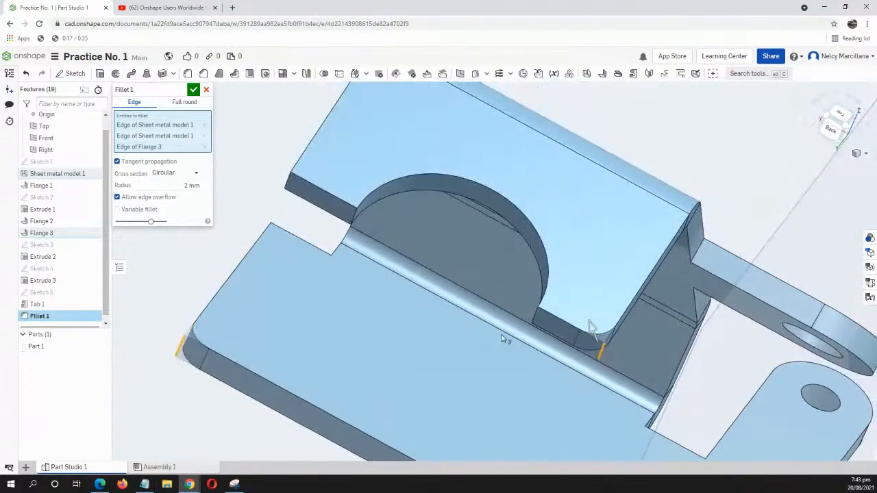
right_click_drag(501, 338, 426, 331)
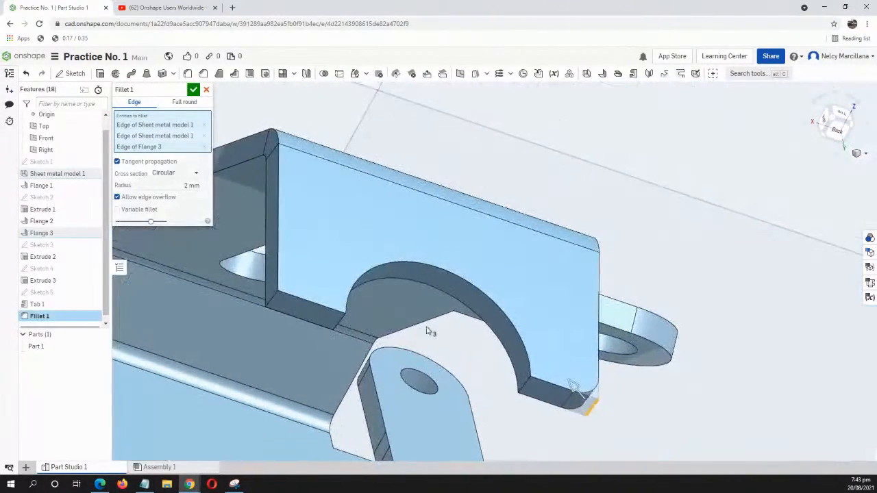
left_click(524, 389)
scroll(456, 350, "down", 2)
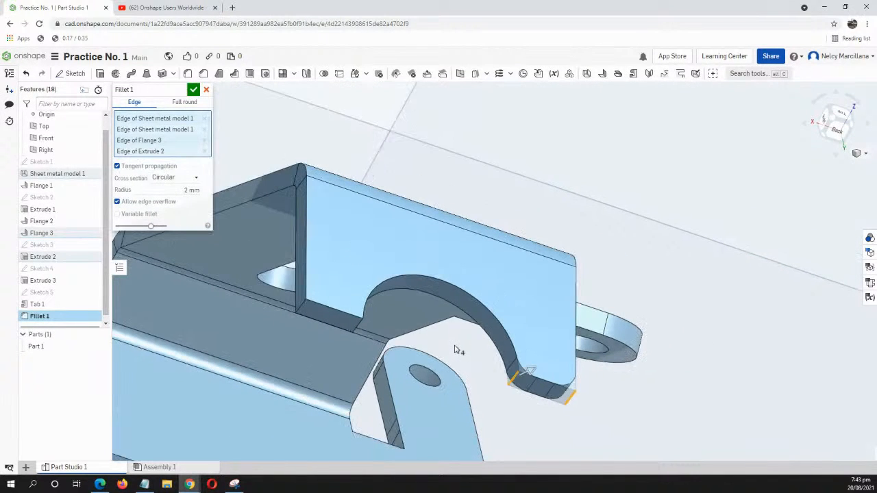
- Add the inner and outer corner edges of the upper flange's other prong to the 2 mm fillet
right_click_drag(455, 350, 309, 299)
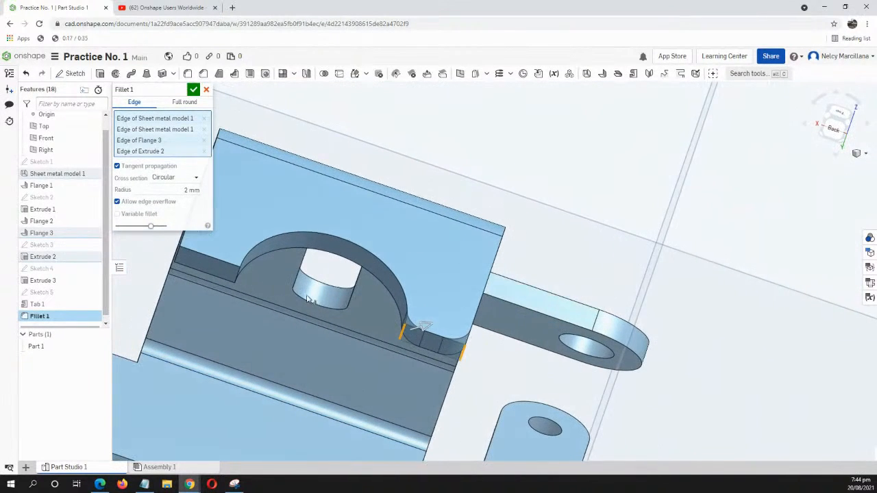
left_click(240, 280)
right_click_drag(356, 338, 446, 346)
left_click(609, 345)
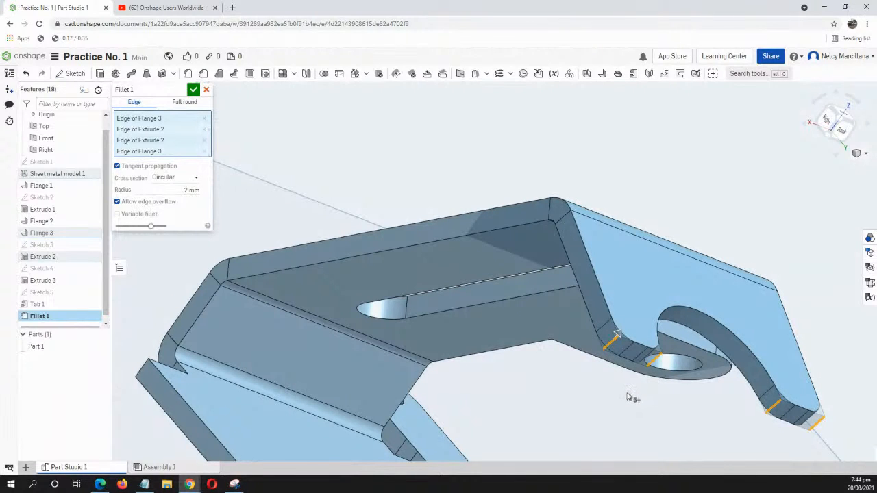
- Add the notch corner edge of the base plate beside the lower bend to the 2 mm fillet and finish the fillet
right_click_drag(442, 401, 501, 409)
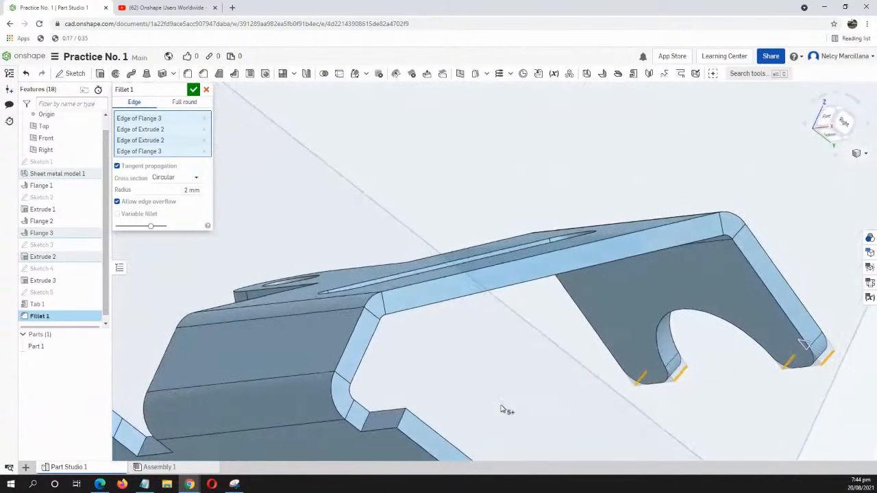
left_click(405, 418)
right_click_drag(443, 384, 477, 388)
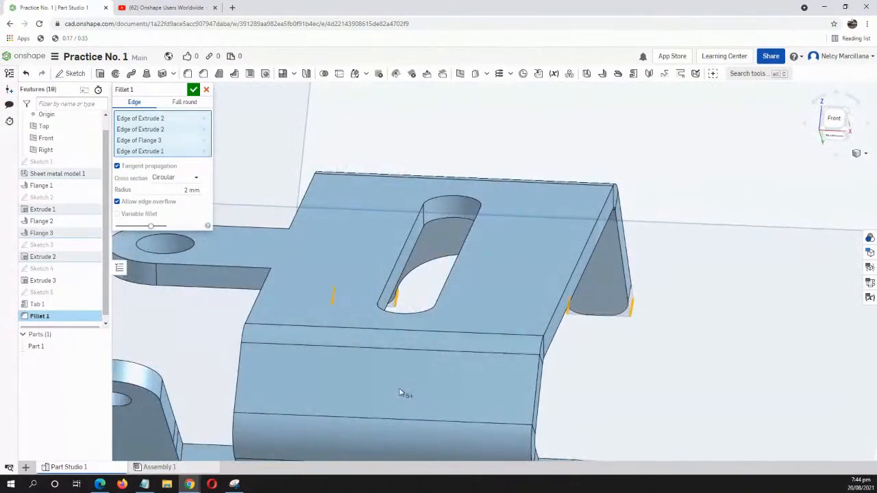
middle_click_drag(400, 388, 463, 348)
right_click_drag(463, 348, 556, 405)
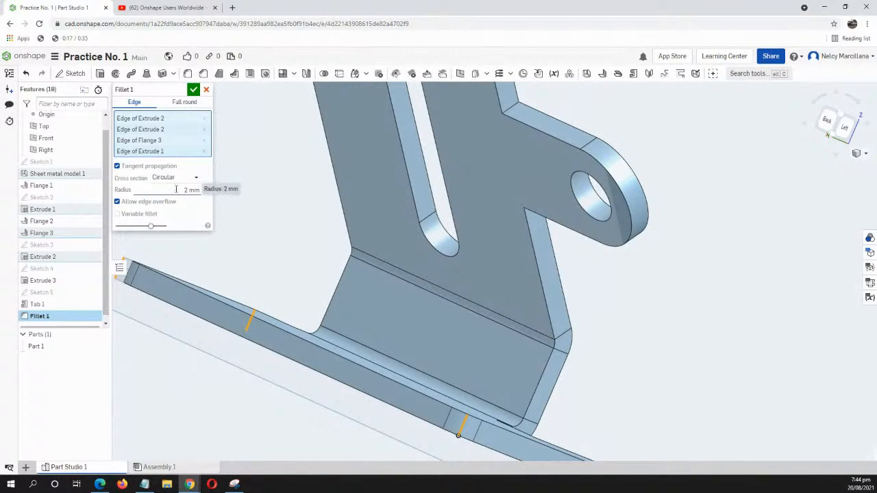
left_click(194, 90)
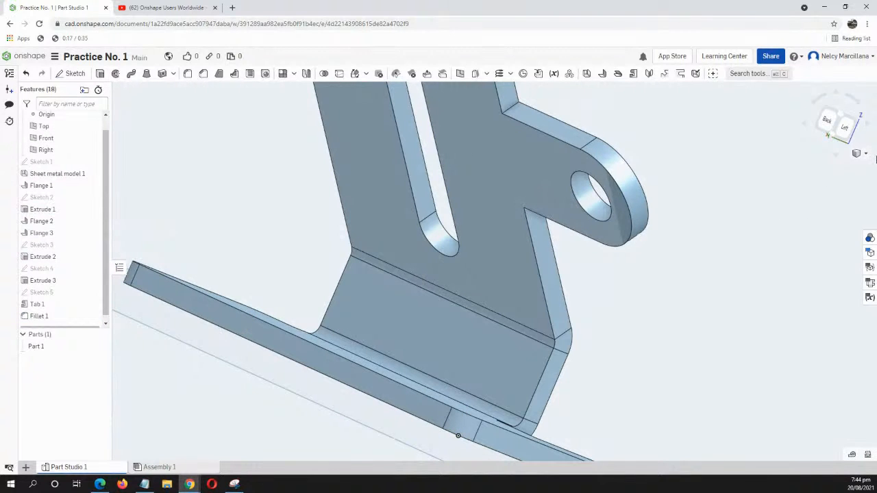
- Show the bracket in isometric view and hide the Top, Front and Right planes and the origin
left_click(864, 153)
left_click(814, 168)
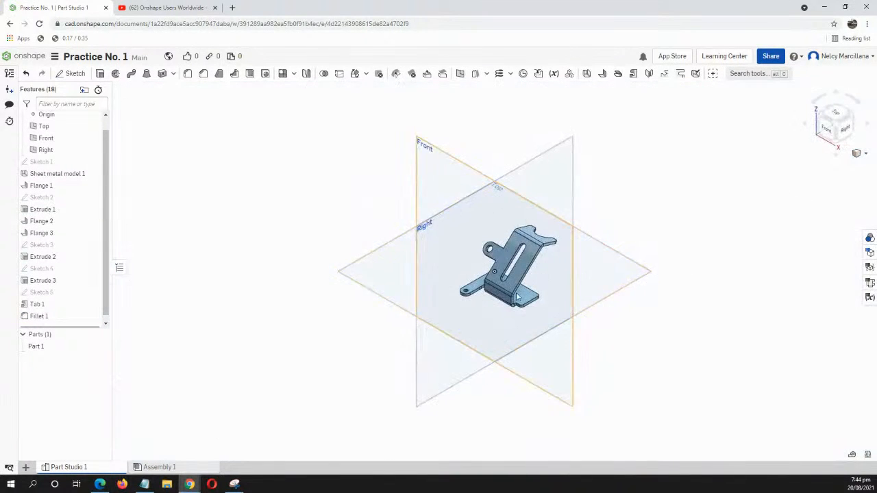
scroll(517, 296, "up", 3)
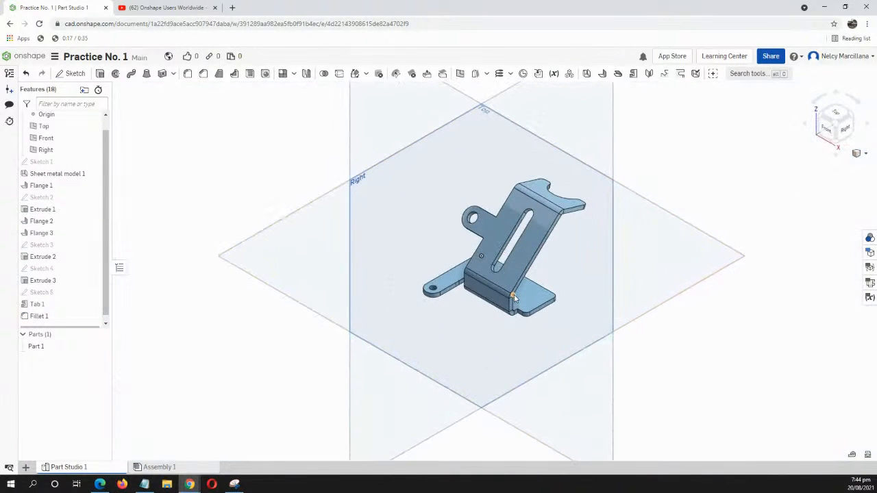
left_click(92, 126)
left_click(92, 138)
left_click(92, 149)
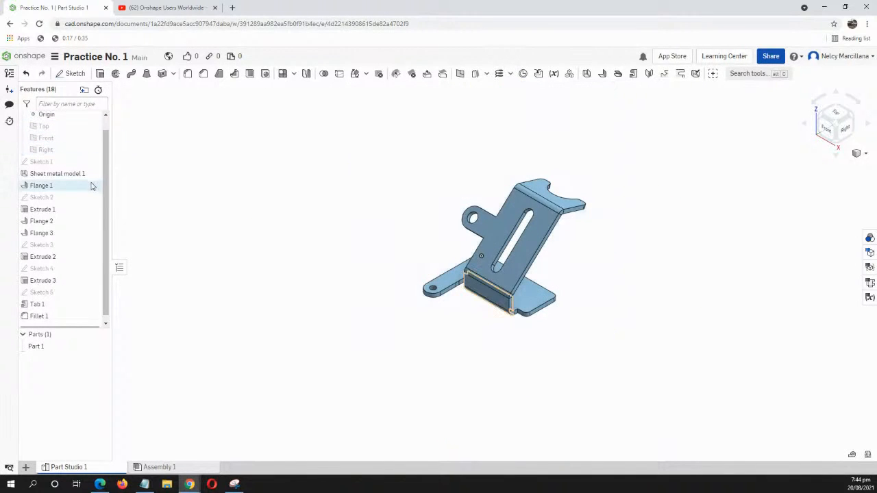
scroll(87, 137, "up", 1)
left_click(92, 129)
scroll(566, 281, "up", 4)
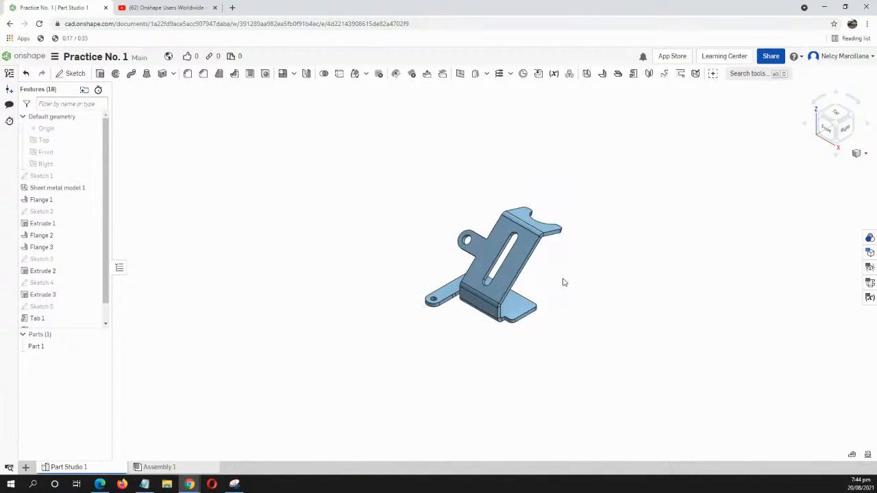
scroll(578, 300, "up", 2)
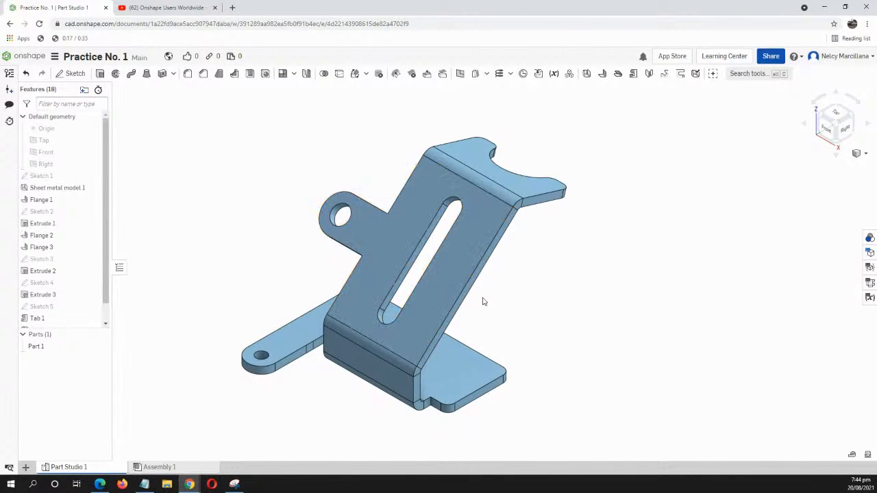
middle_click_drag(461, 296, 508, 284)
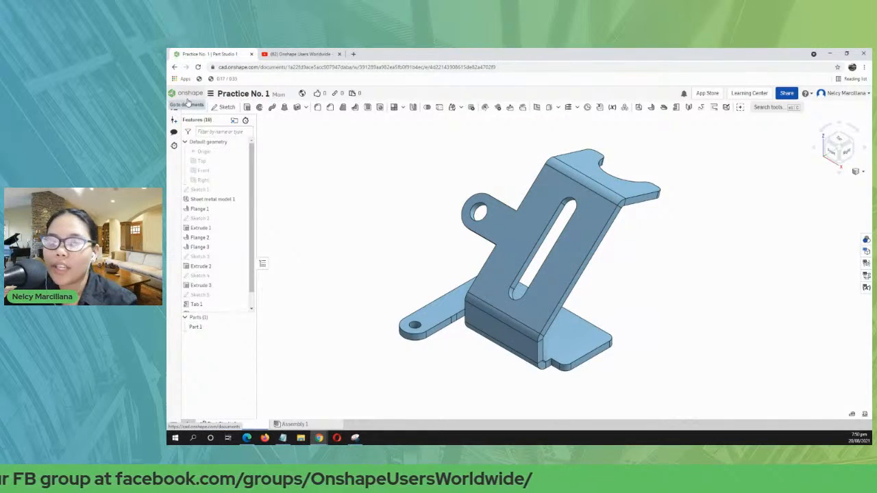
- Create a new public document named Practice 2 from the documents page
left_click(188, 99)
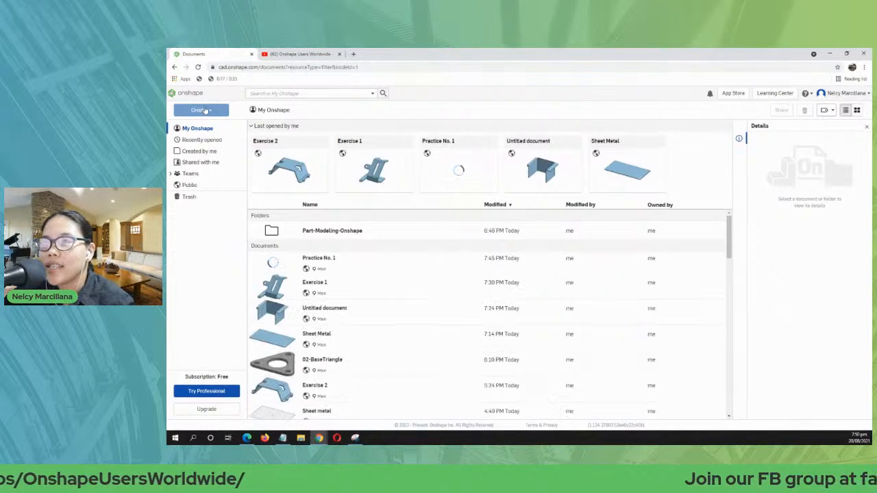
left_click(201, 111)
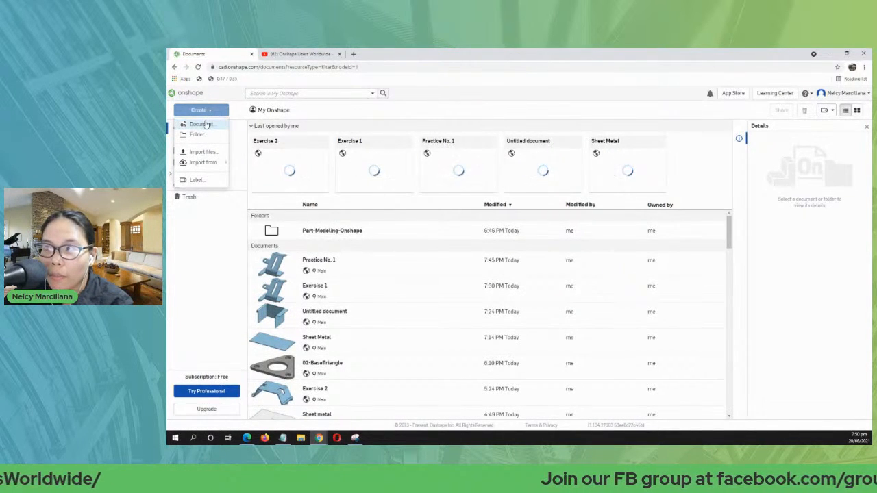
left_click(202, 124)
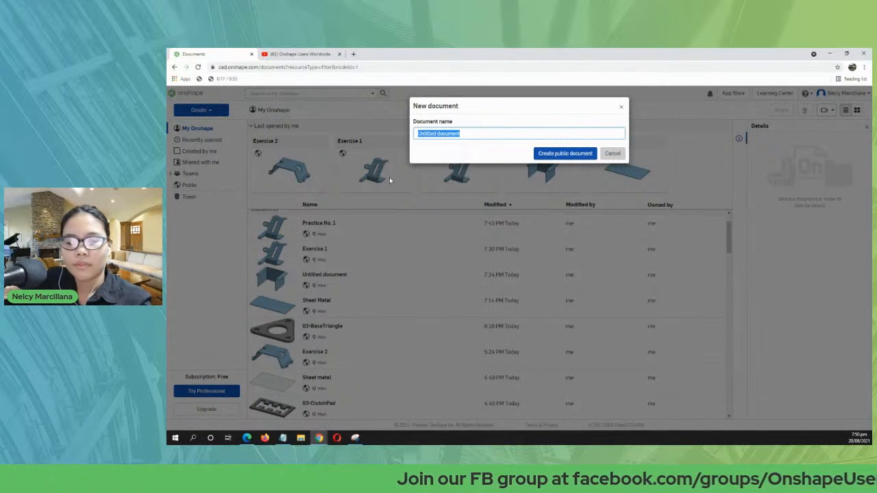
type("Practi")
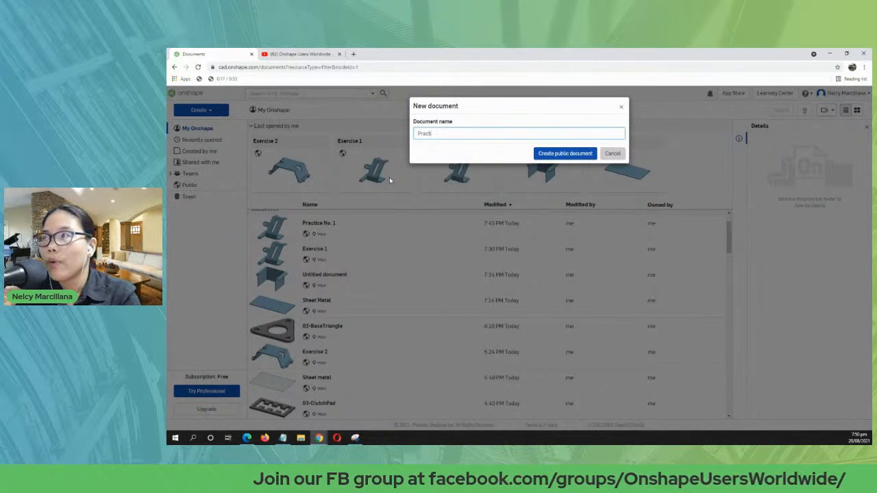
type("ce 2")
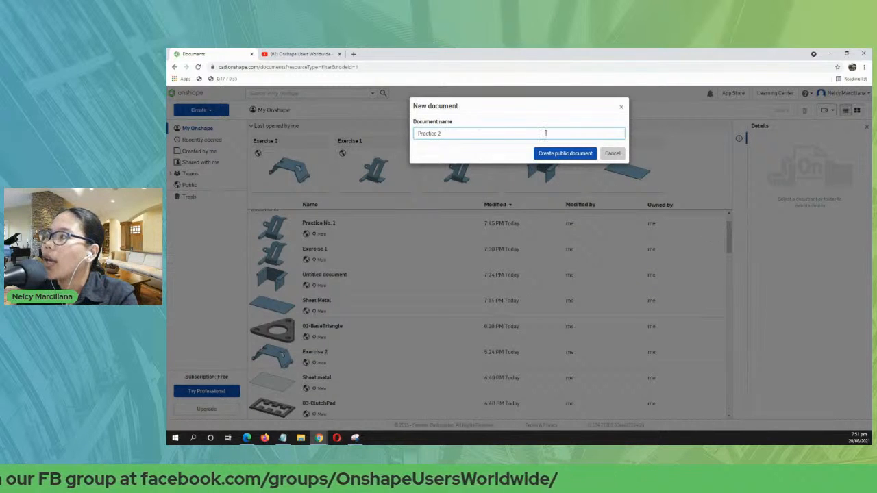
left_click(549, 155)
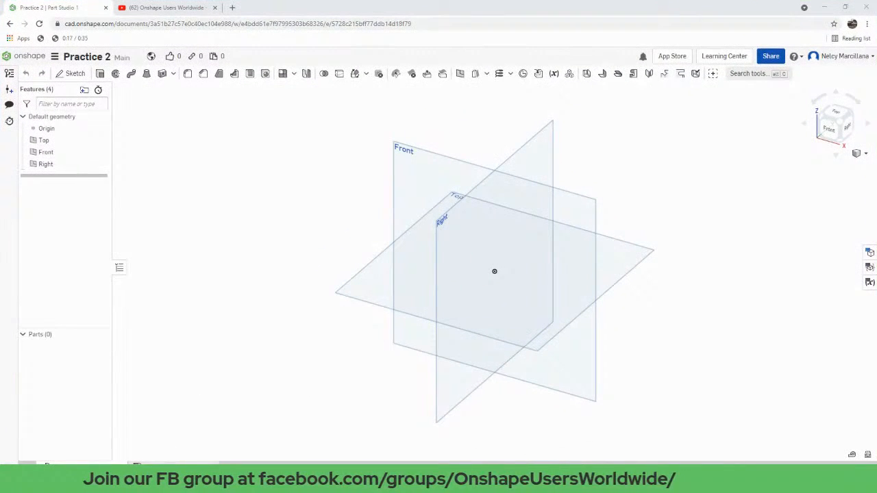
- Start a sketch on the Top plane and draw a center point rectangle about 5.15 by 2.19 in, centred on the origin
left_click(74, 74)
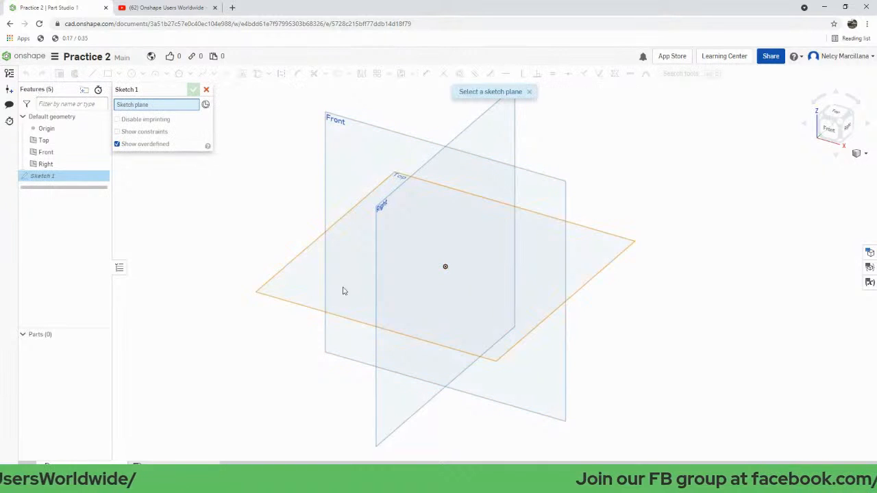
left_click(309, 295)
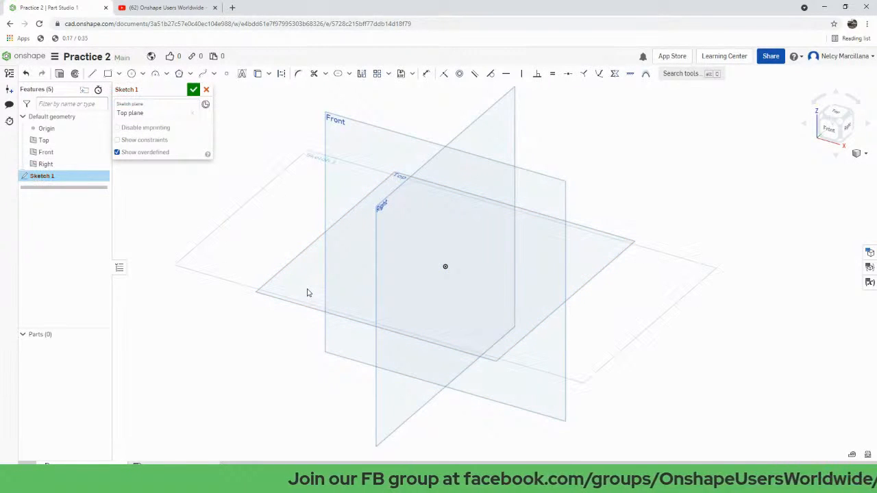
key("n")
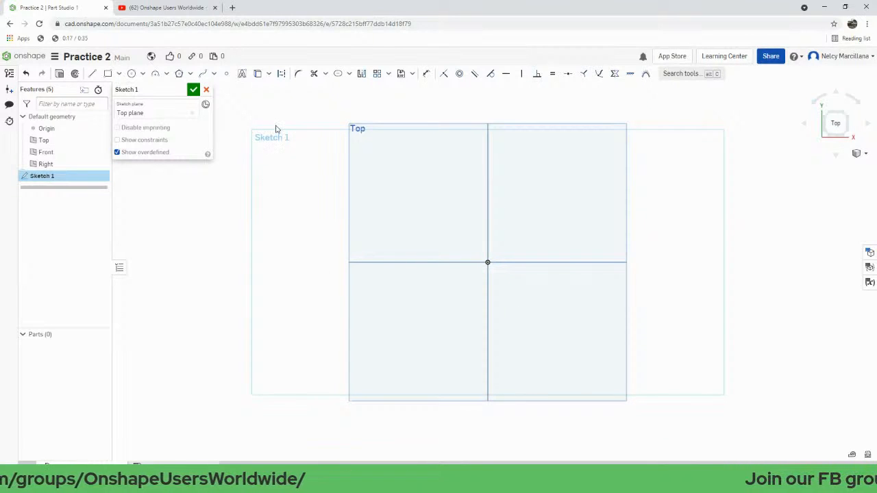
left_click(119, 73)
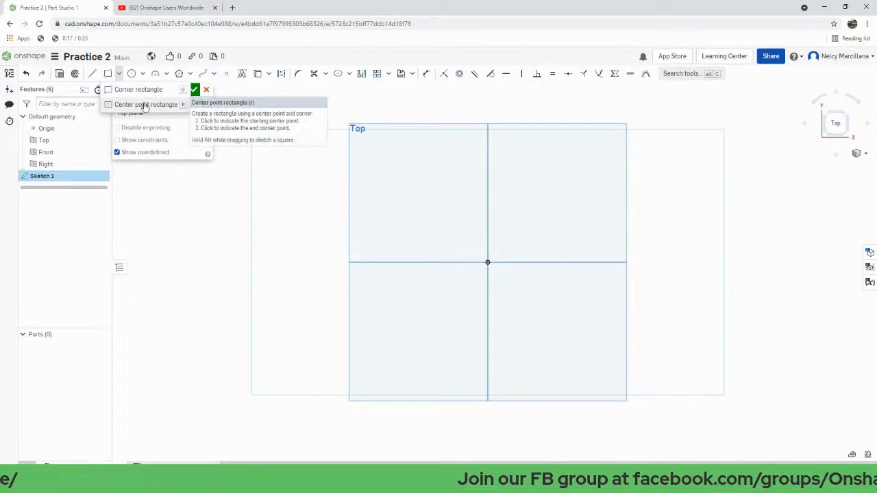
left_click(144, 105)
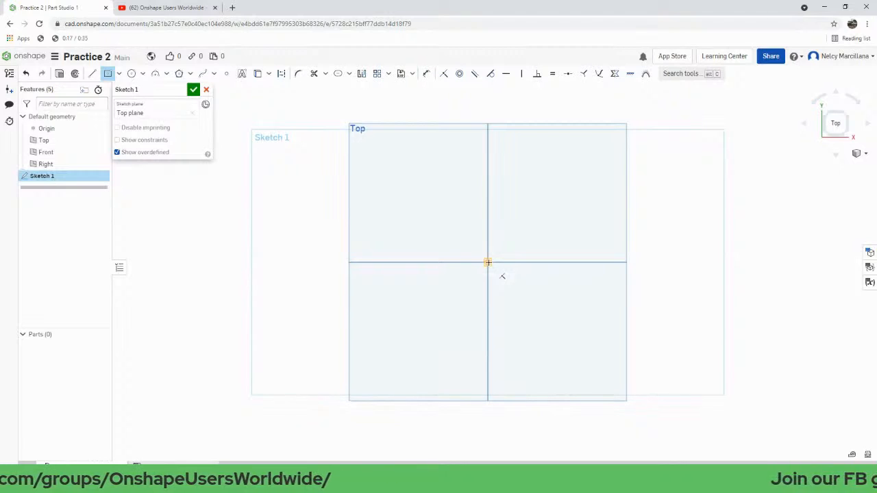
left_click(487, 262)
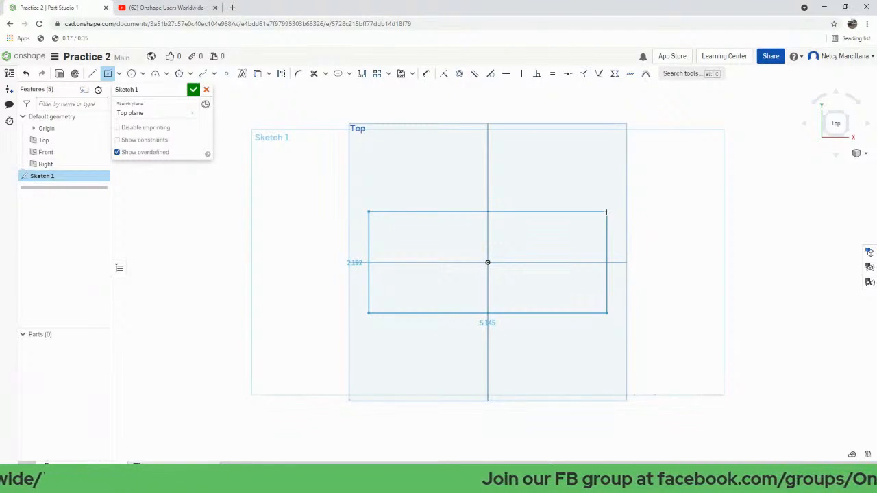
left_click(606, 212)
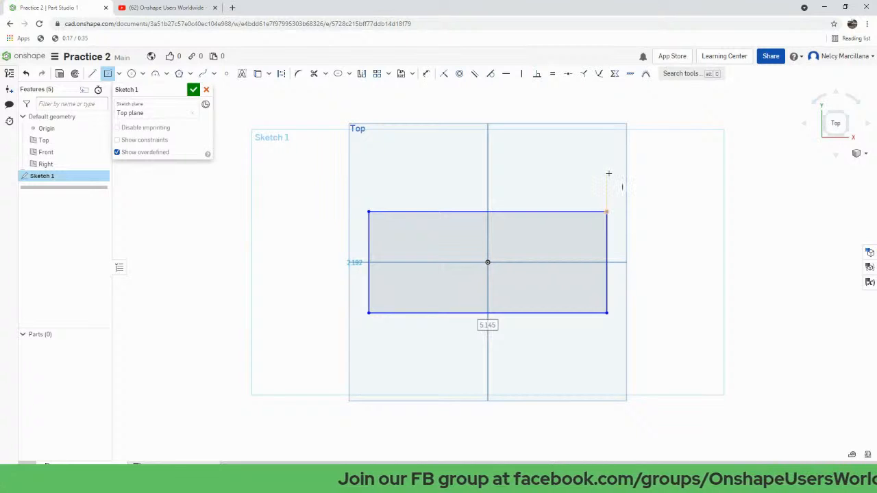
key("Escape")
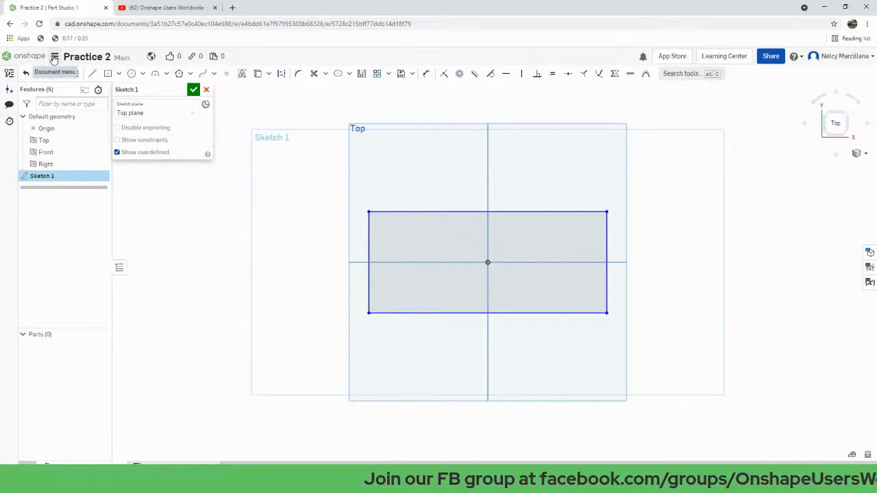
- Set the workspace's default length unit to millimeter and check the length of the rectangle's upper edge
left_click(54, 58)
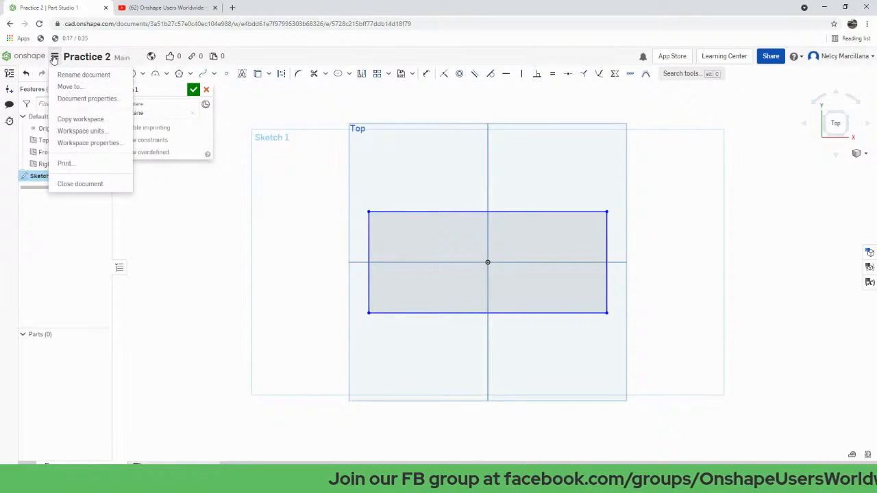
left_click(102, 131)
left_click(154, 113)
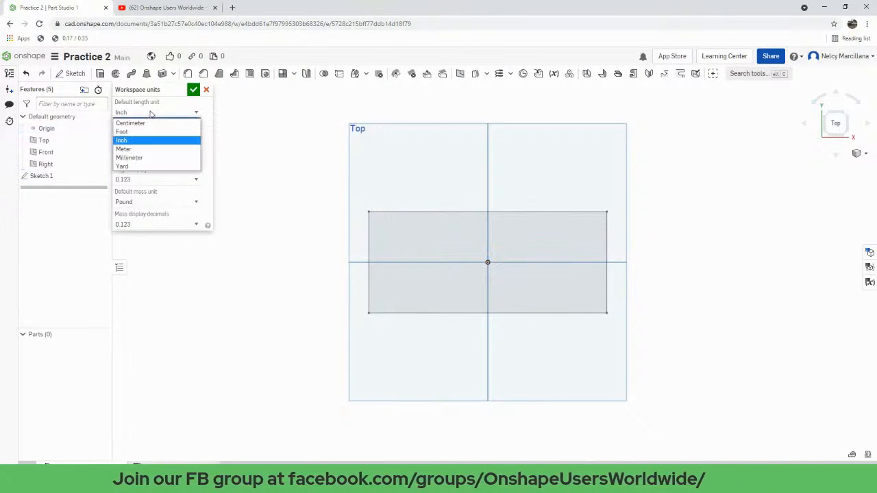
left_click(147, 158)
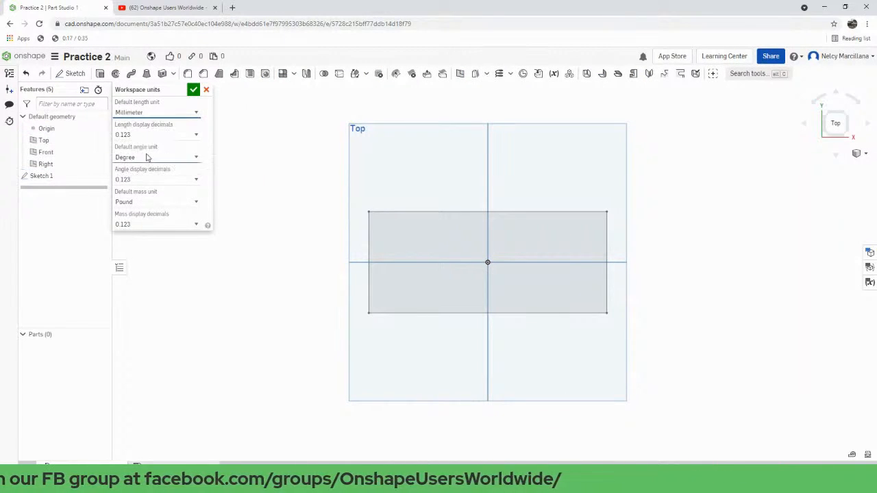
left_click(194, 92)
scroll(646, 289, "up", 2)
scroll(573, 276, "down", 2)
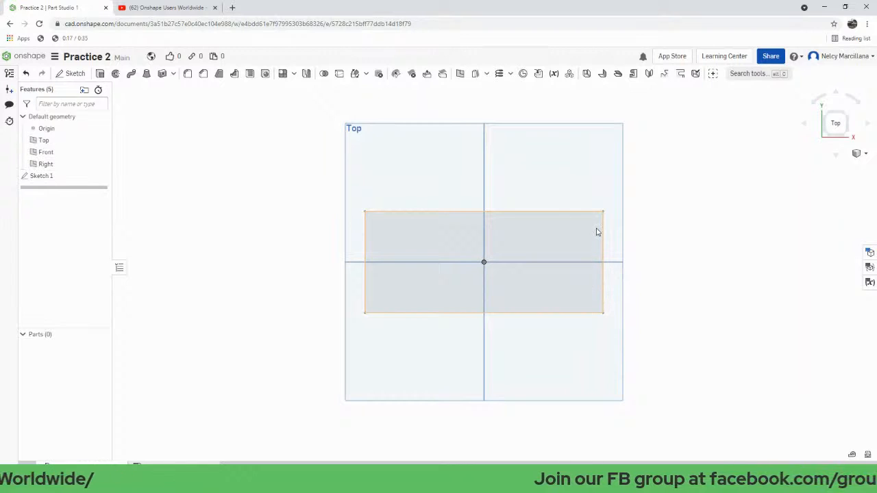
left_click(562, 212)
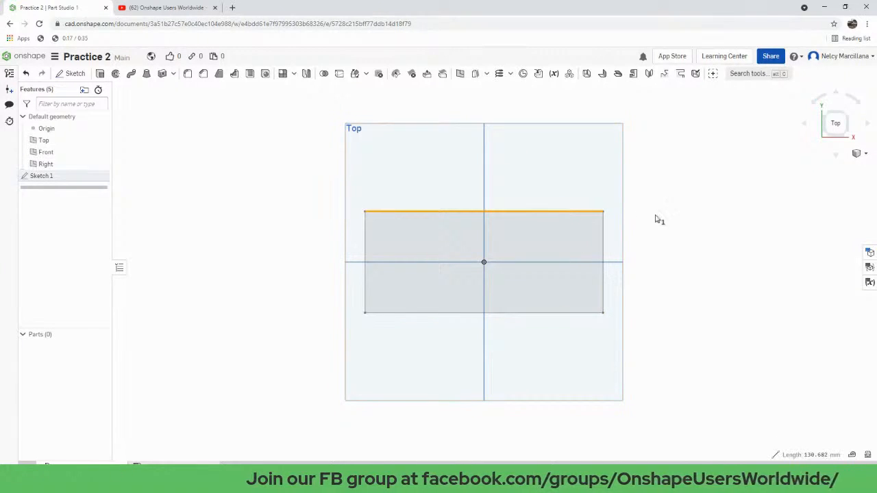
left_click(673, 227)
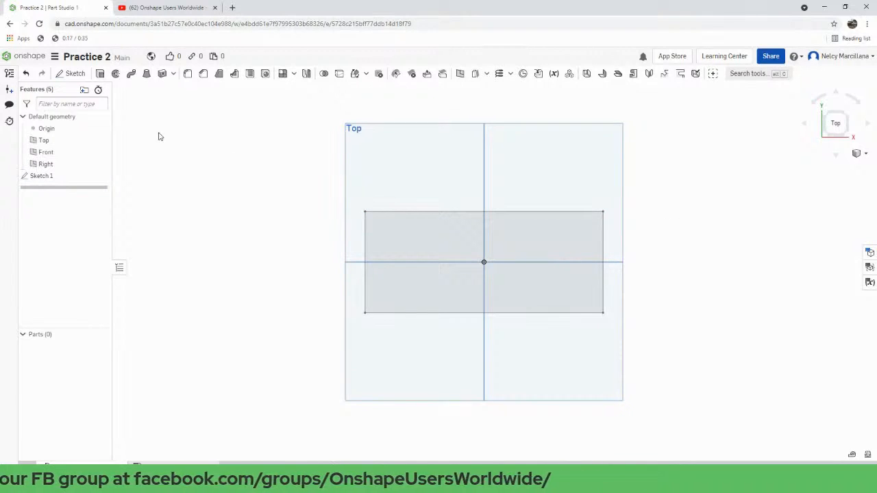
- Reopen the rectangle sketch for editing and dimension the distance between its two long sides as 50 mm
left_click(66, 174)
right_click(68, 175)
left_click(87, 193)
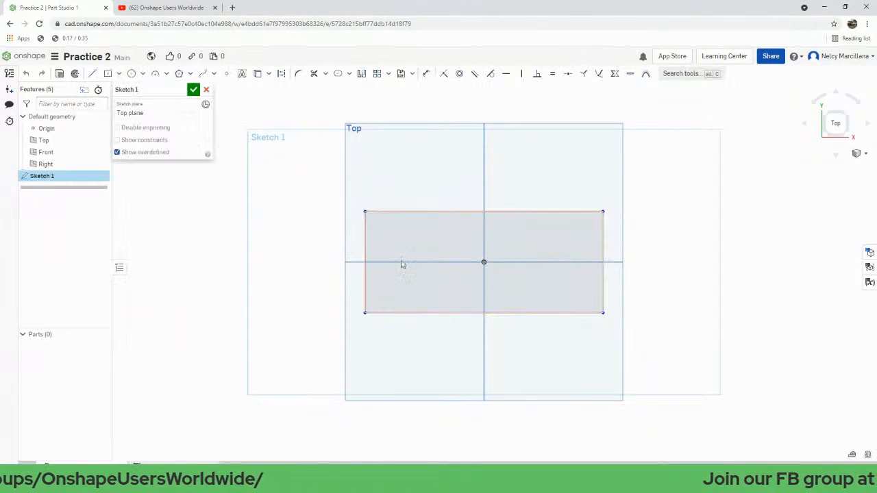
key("d")
left_click(446, 212)
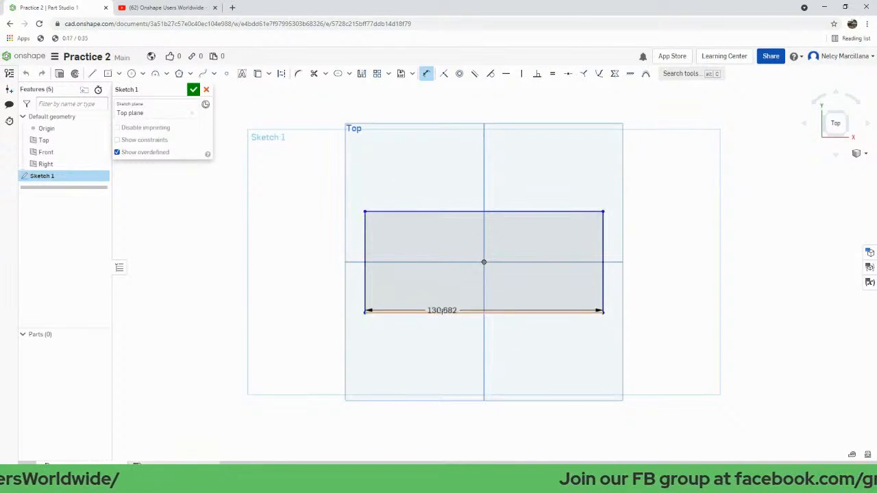
left_click(447, 312)
left_click(293, 272)
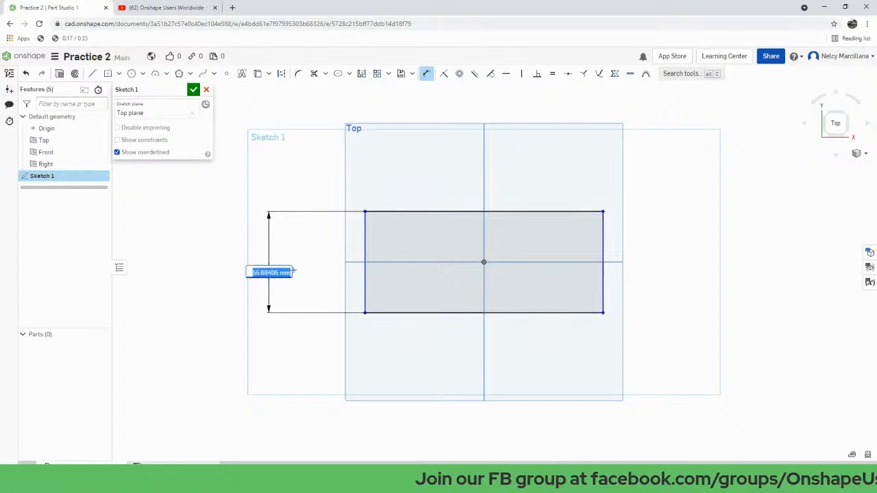
type("50")
key("Return")
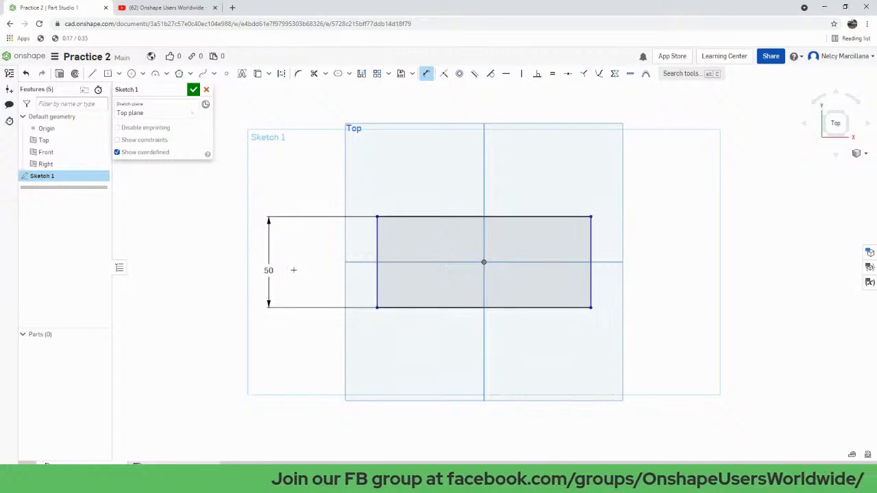
- Dimension the distance between the rectangle's two short sides as 100 mm
left_click(378, 290)
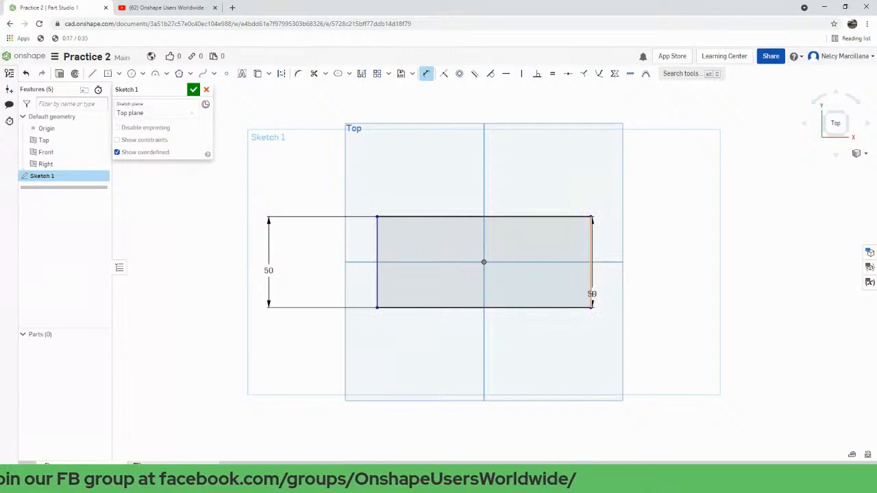
left_click(591, 288)
left_click(539, 335)
type("100")
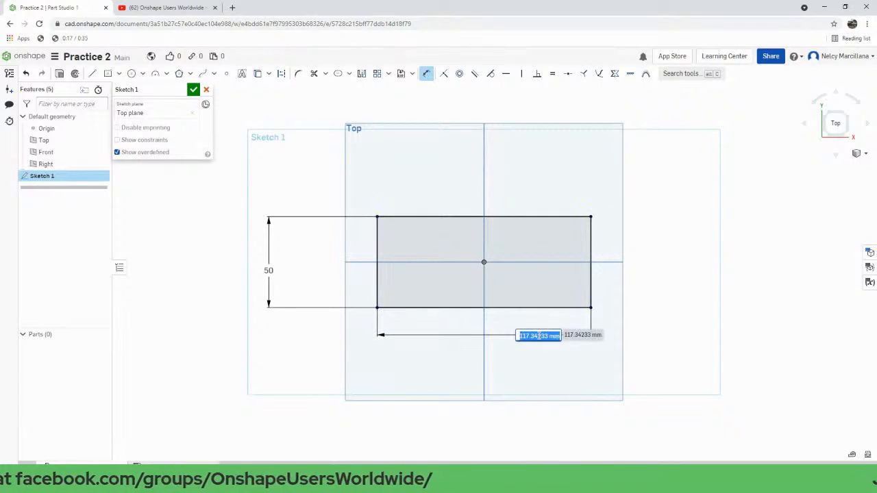
key("Return")
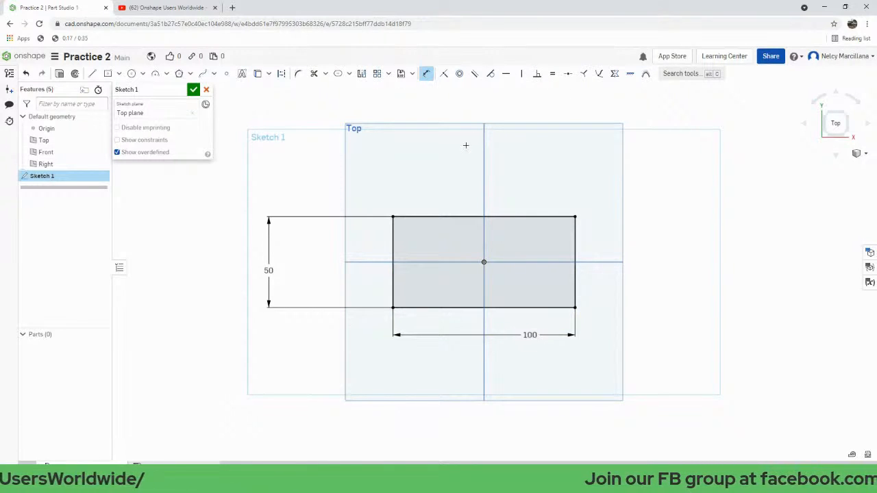
- Draw a 9 mm diameter circle centred on the upper half of the rectangle's left edge
scroll(493, 296, "down", 2)
scroll(486, 289, "up", 2)
mouse_move(446, 280)
middle_mouse_down()
mouse_move(445, 311)
mouse_move(434, 325)
middle_mouse_up()
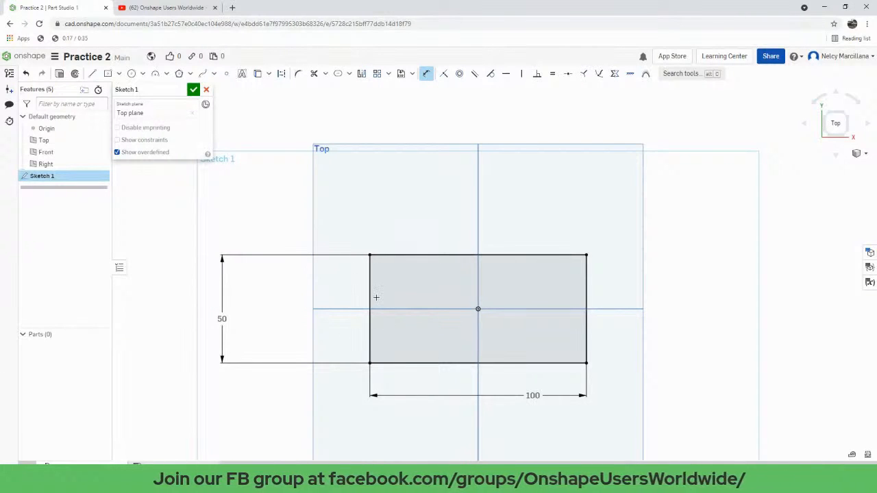
key("c")
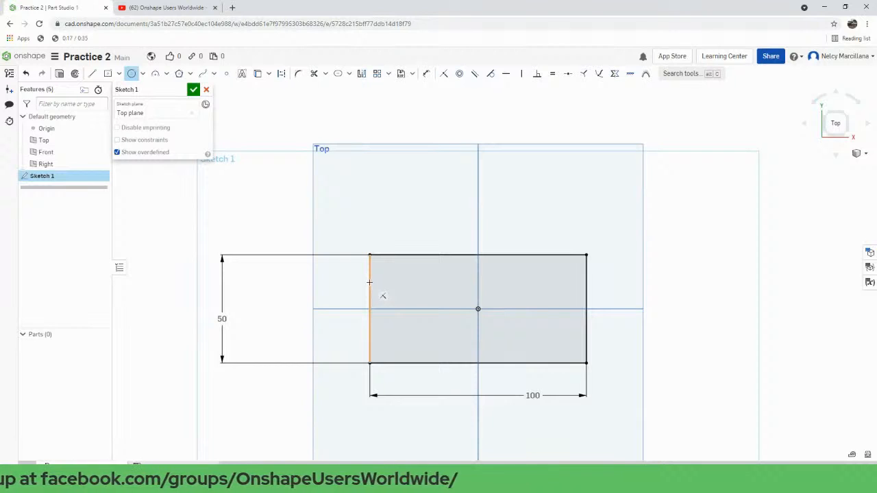
left_click(370, 281)
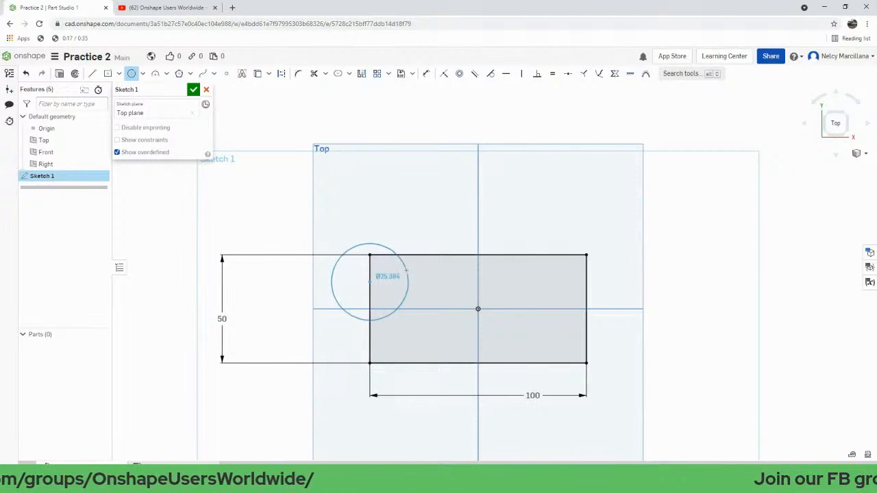
left_click(385, 286)
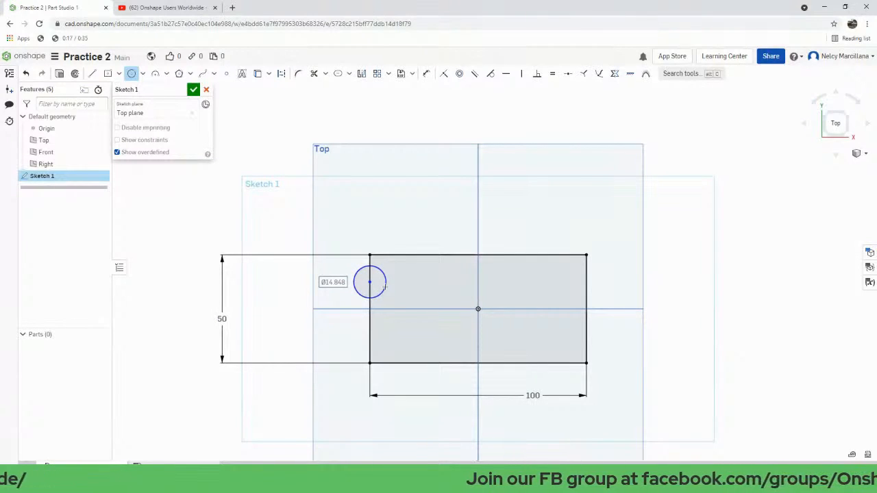
type("8")
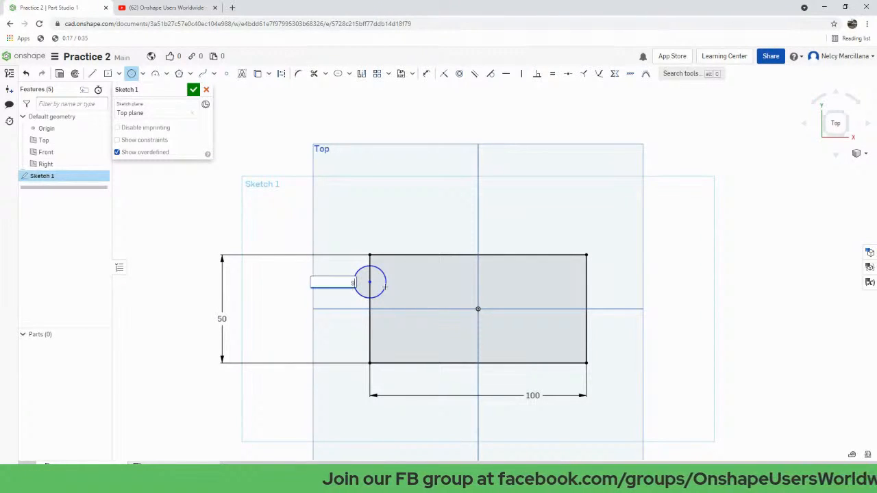
key("Return")
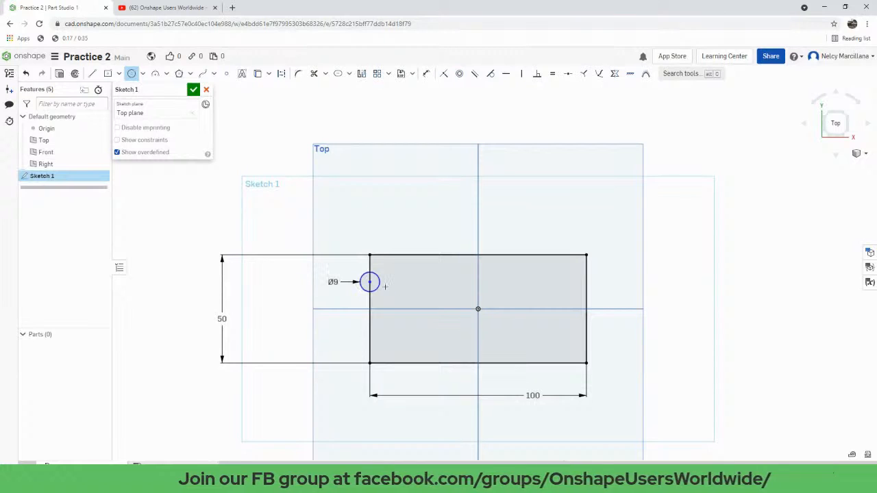
- Draw a concentric 5 mm diameter circle inside the 9 mm circle
scroll(385, 286, "up", 5)
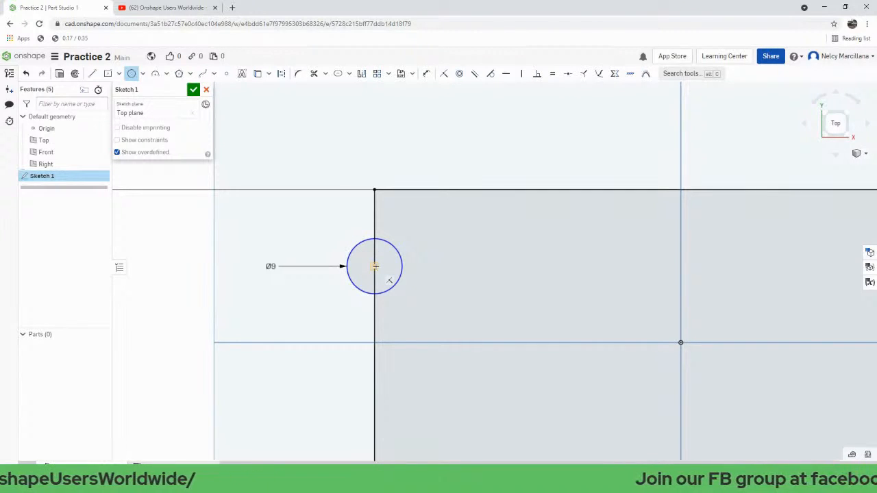
left_click(375, 266)
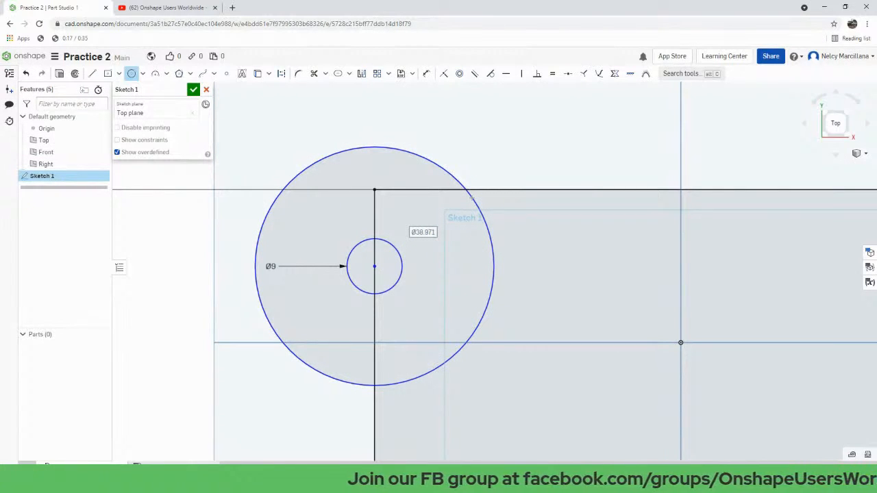
type("5")
key("Return")
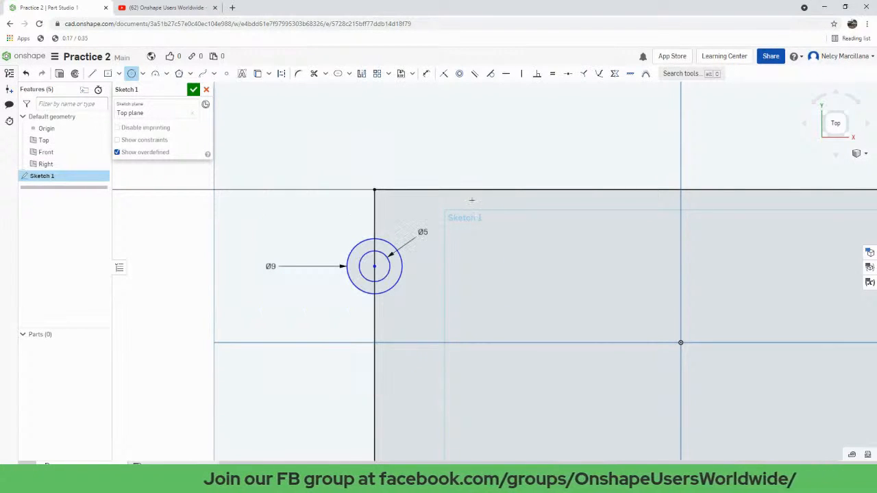
- Dimension the circles' centre 12.5 mm vertically from the origin and finish the sketch
scroll(493, 293, "up", 3)
scroll(493, 293, "down", 6)
middle_click_drag(537, 317, 474, 289)
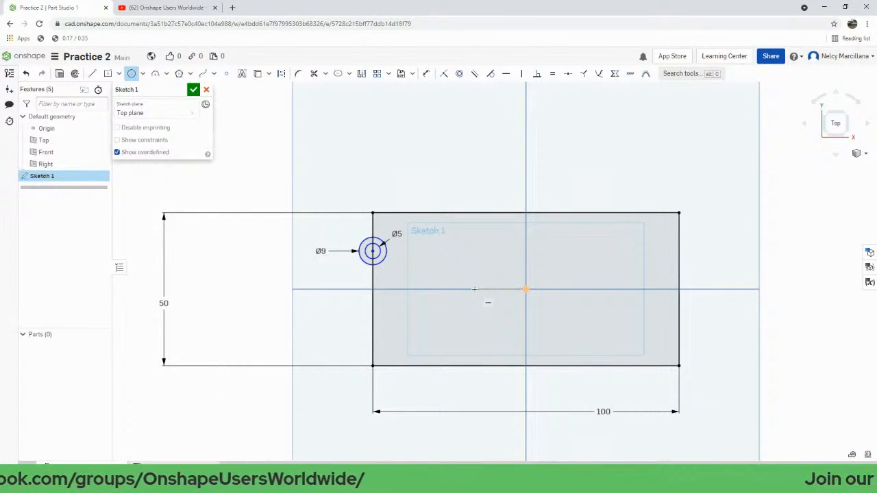
key("u")
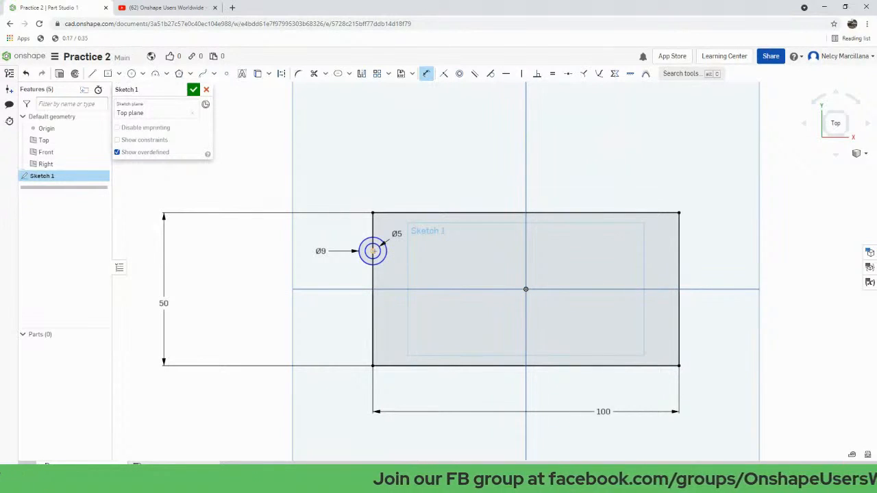
left_click(373, 251)
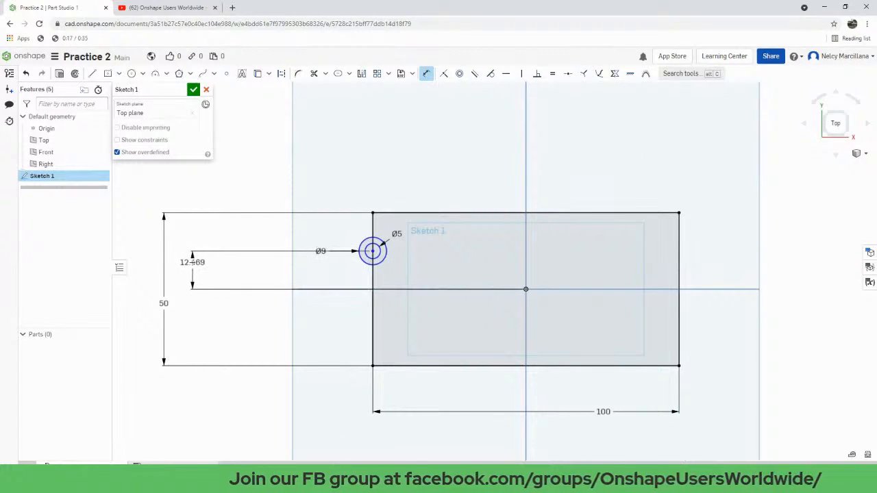
left_click(192, 262)
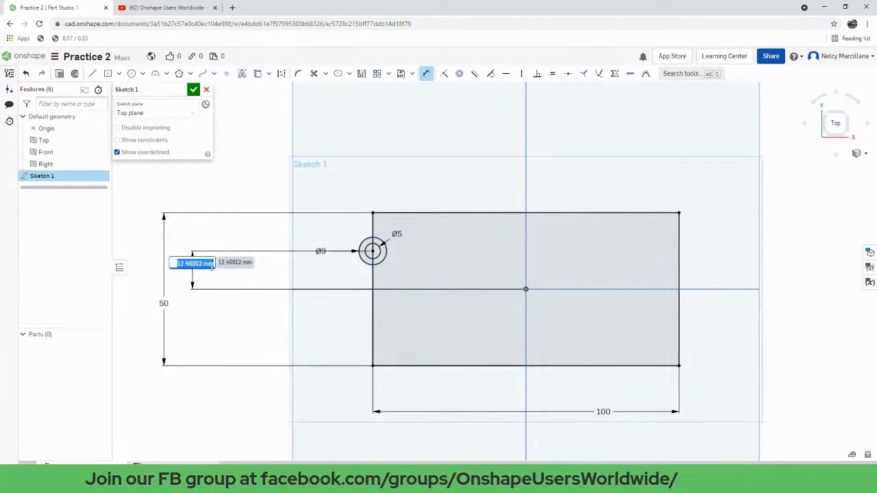
type("15")
type(".")
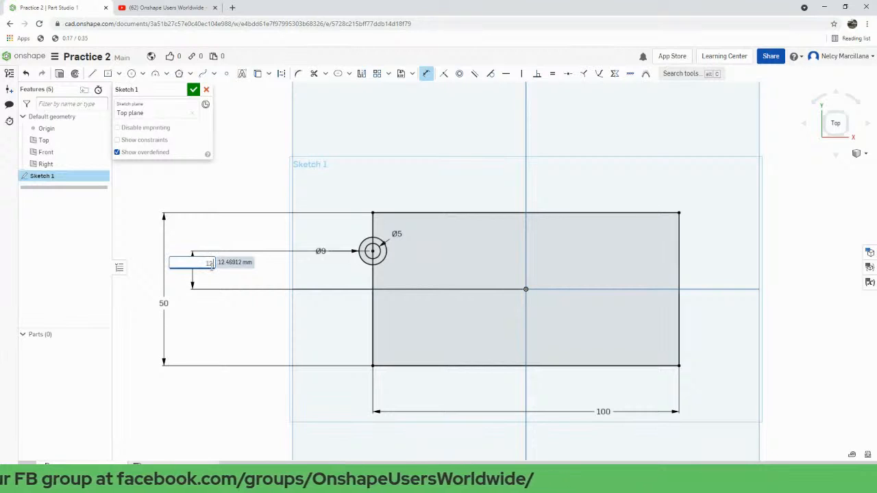
type("5")
key("Return")
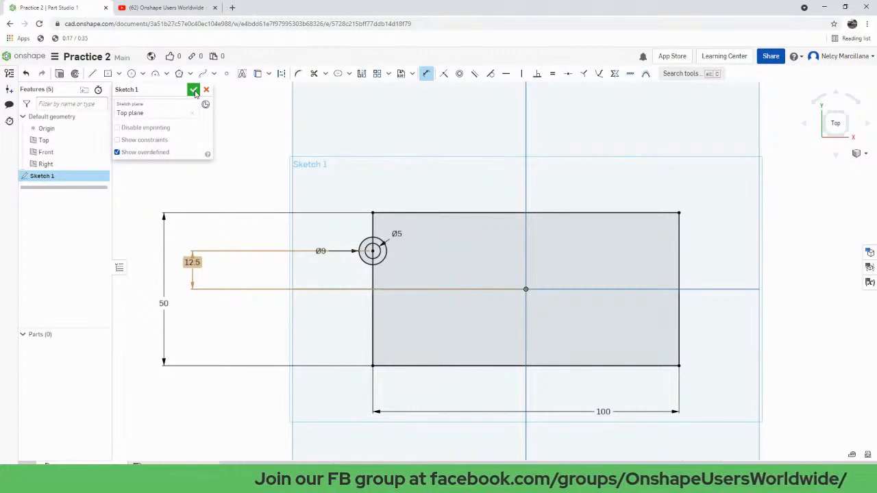
left_click(194, 91)
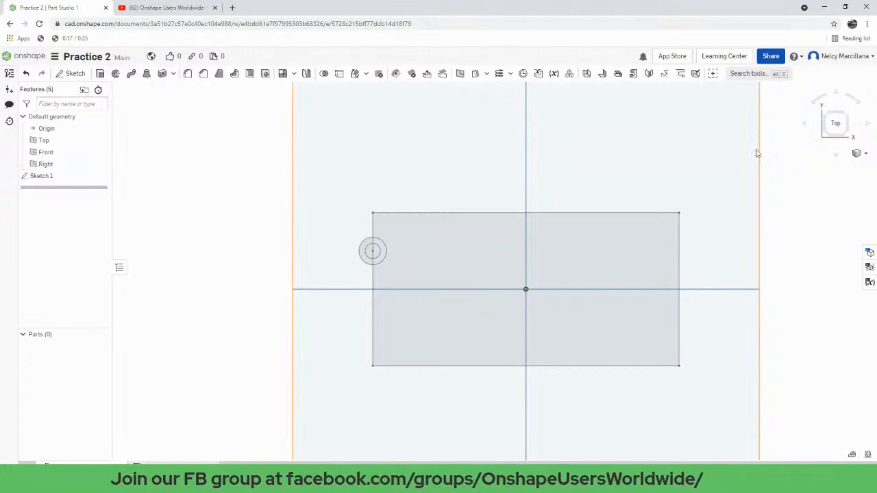
- Start a sketch on the Front plane and draw a horizontal line about 122 mm long above the origin
left_click(857, 153)
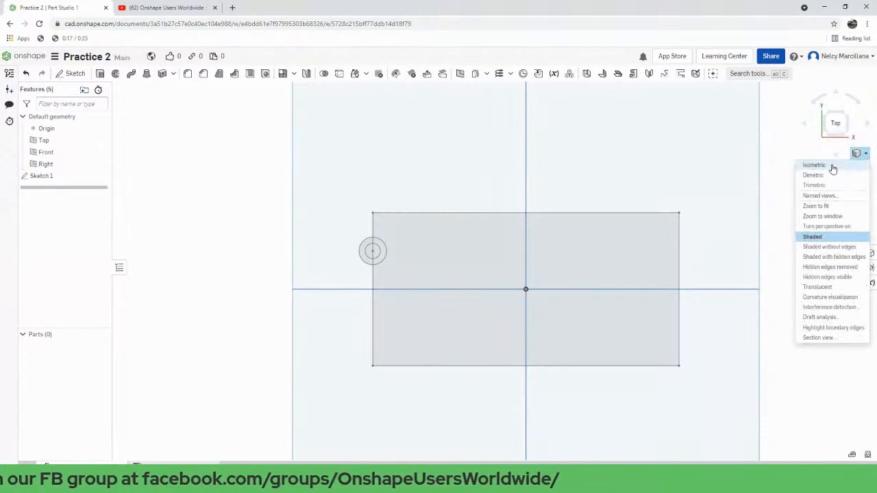
left_click(831, 167)
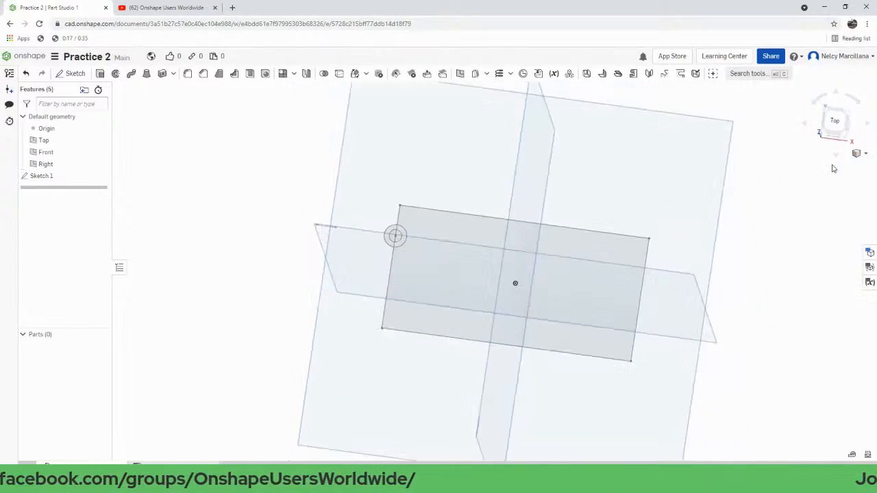
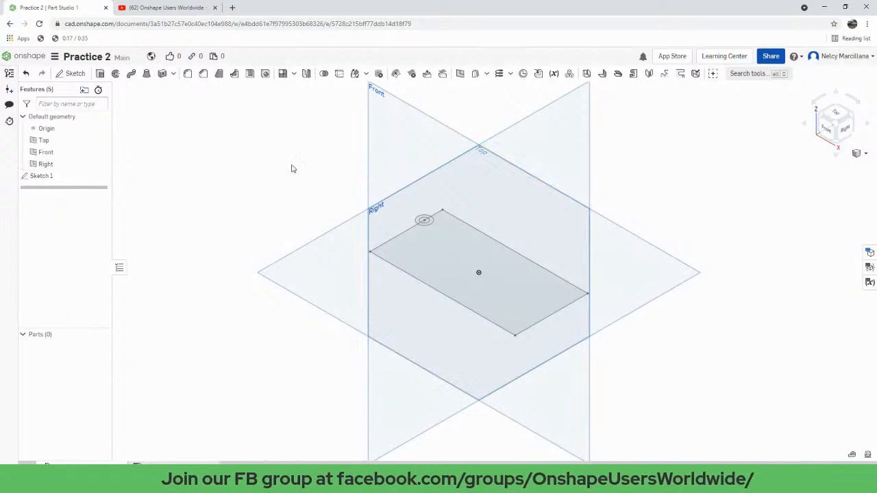
left_click(69, 77)
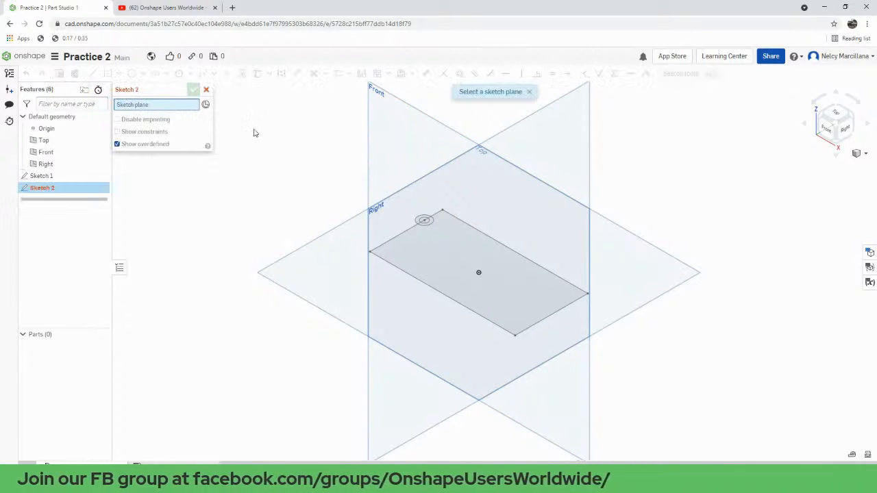
left_click(380, 138)
key("n")
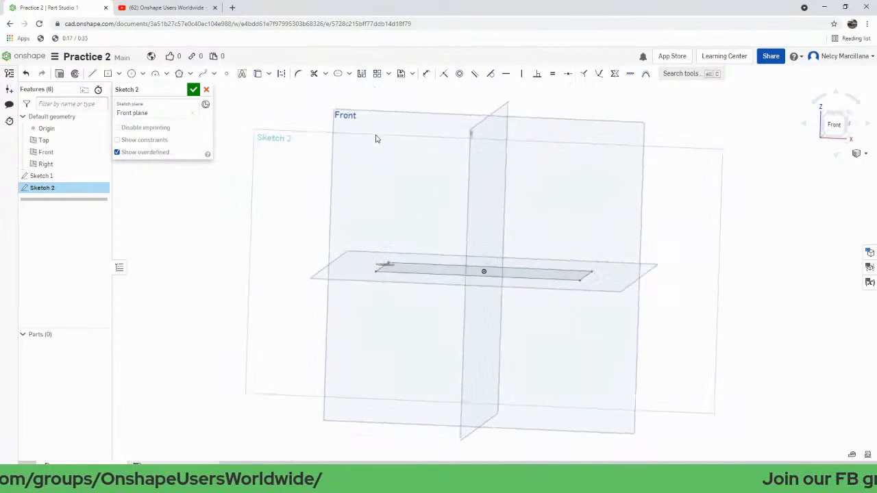
middle_click_drag(510, 215, 484, 227)
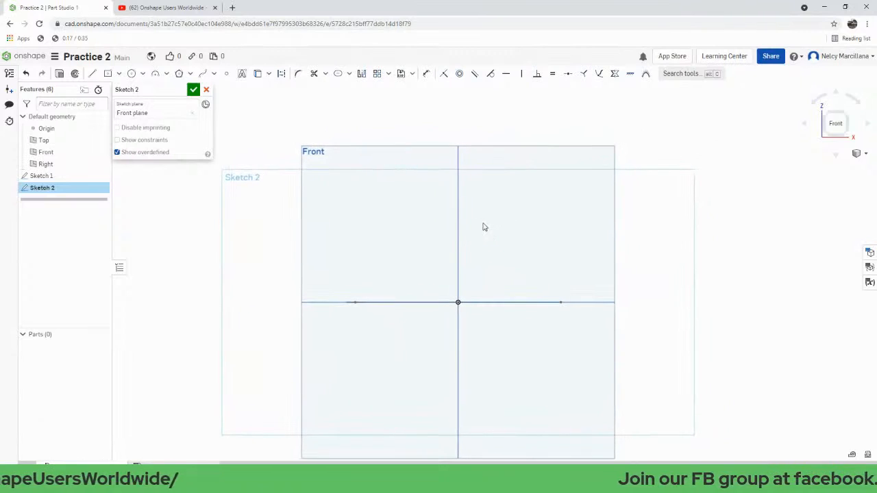
key("l")
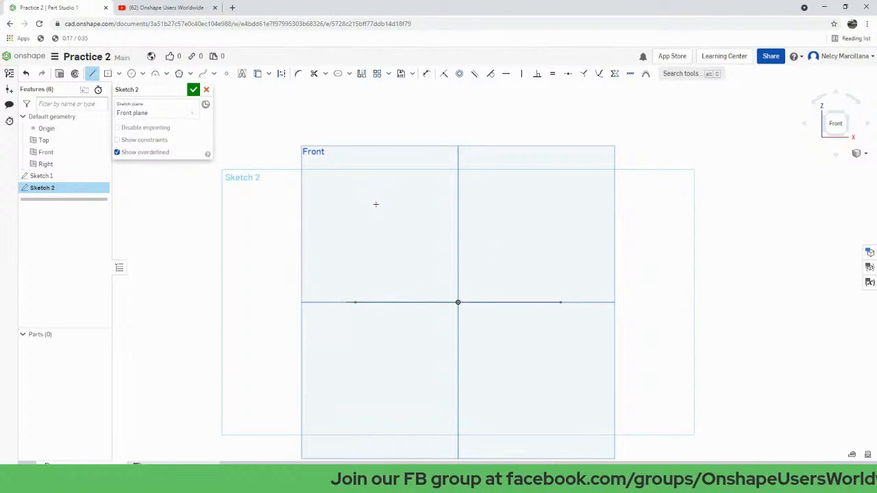
left_click(376, 204)
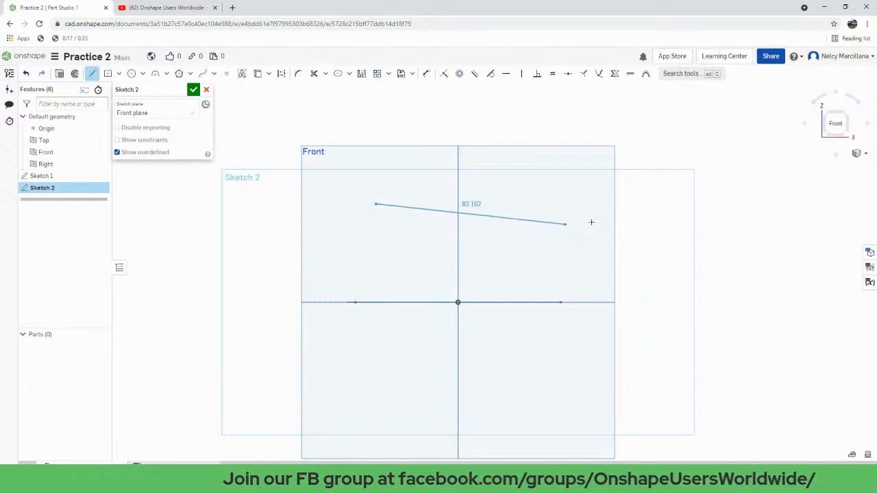
left_click(626, 204)
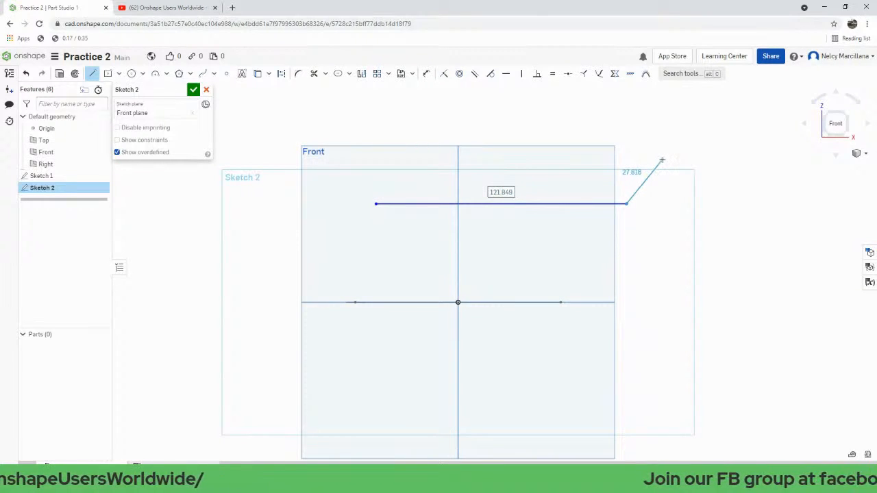
key("Escape")
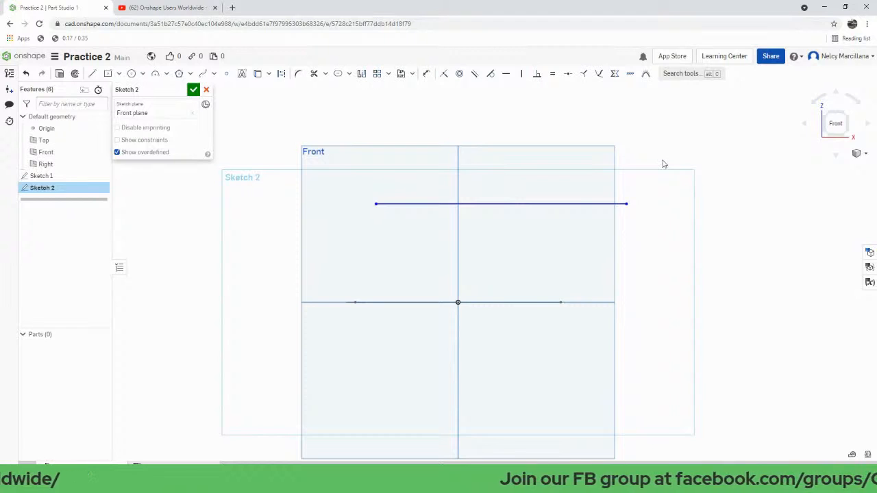
- Set the length of the horizontal line to 60 mm with a dimension
key("d")
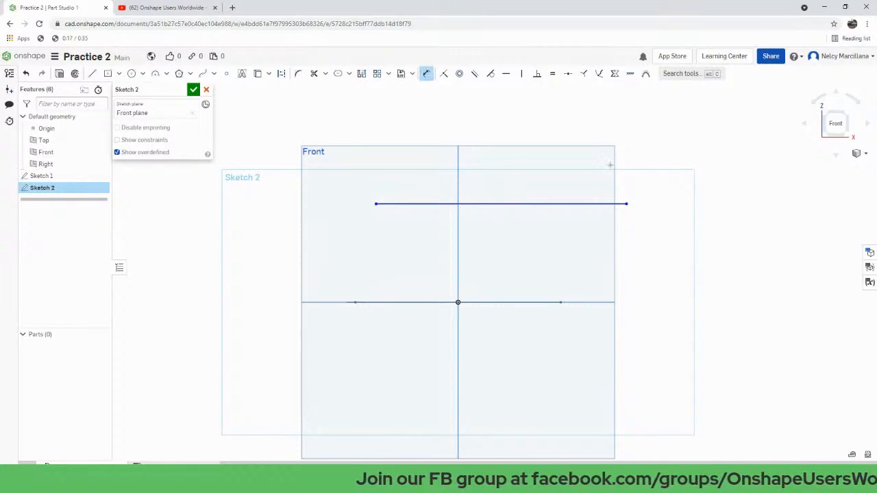
left_click(560, 200)
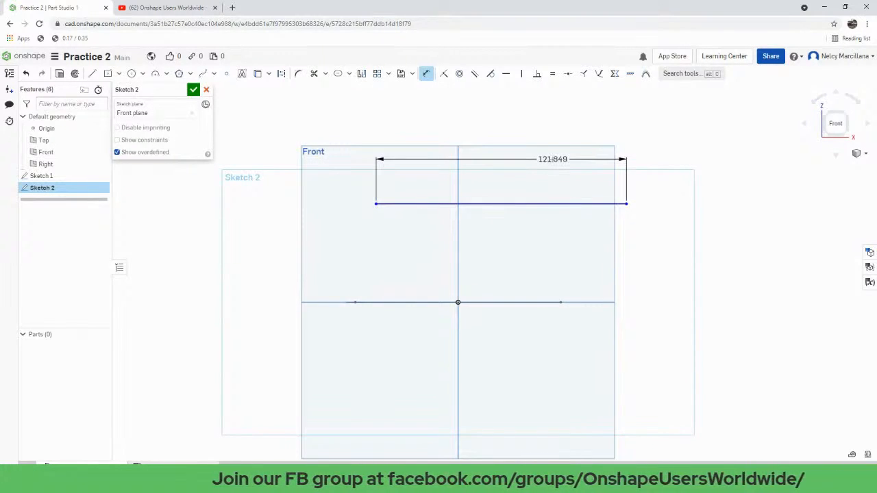
left_click(539, 160)
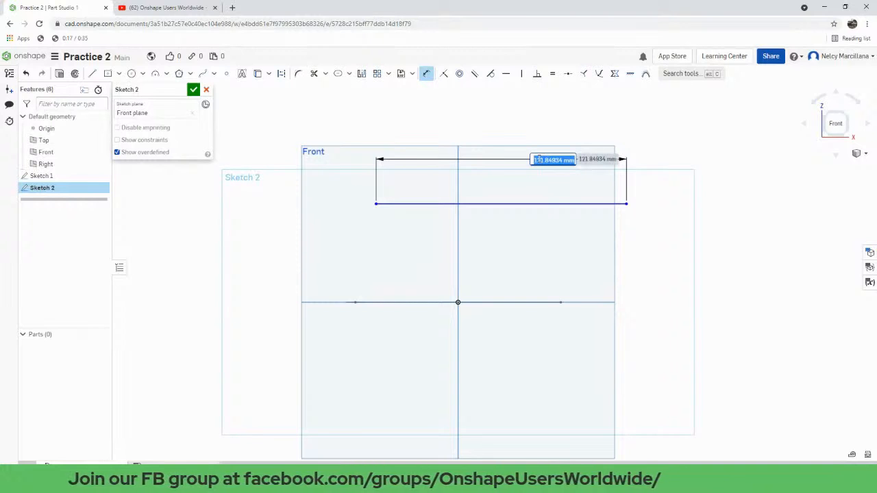
type("60")
key("Return")
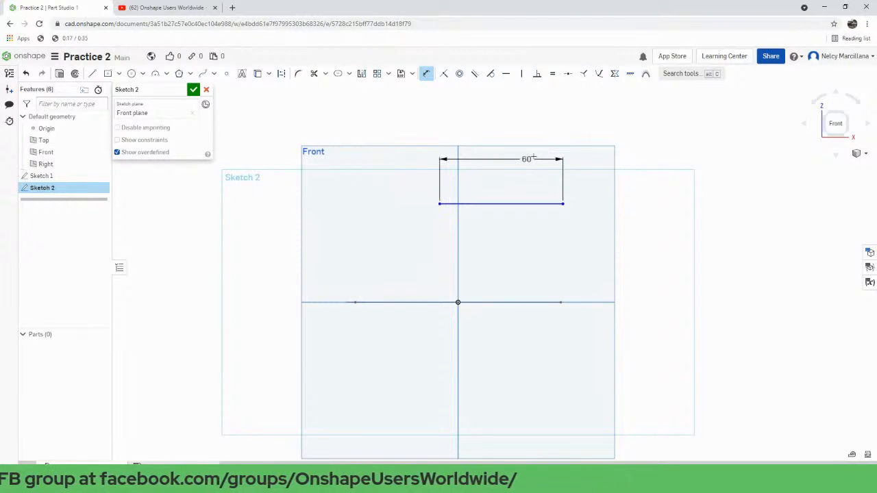
- Draw an angled line about 49 mm long down from the 60 mm line's left end, continued by a horizontal line about 27 mm long
scroll(445, 262, "up", 1)
scroll(449, 258, "down", 1)
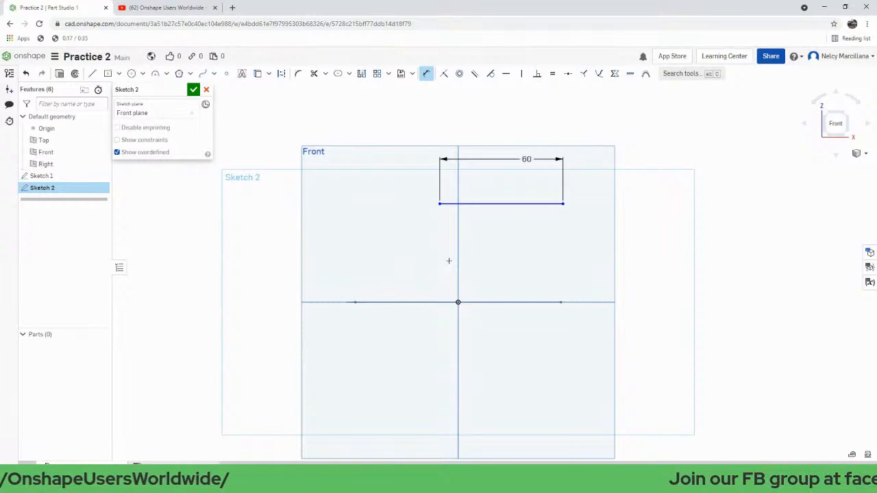
key("l")
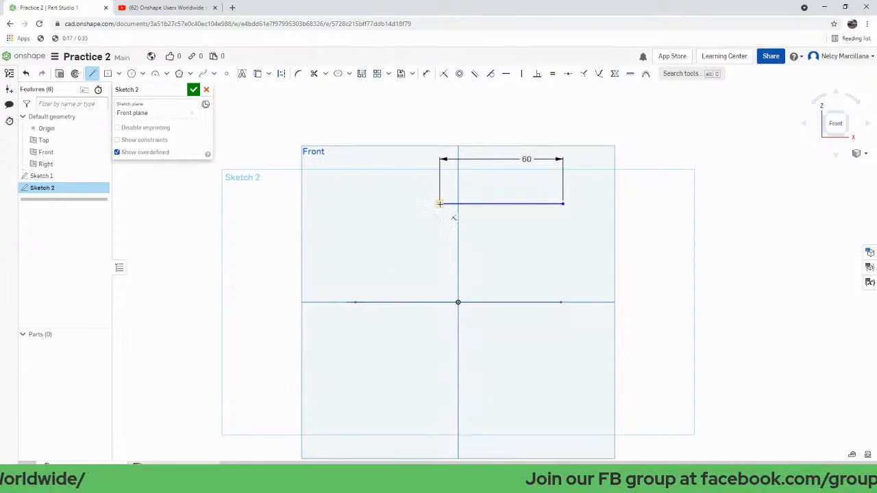
left_click(439, 204)
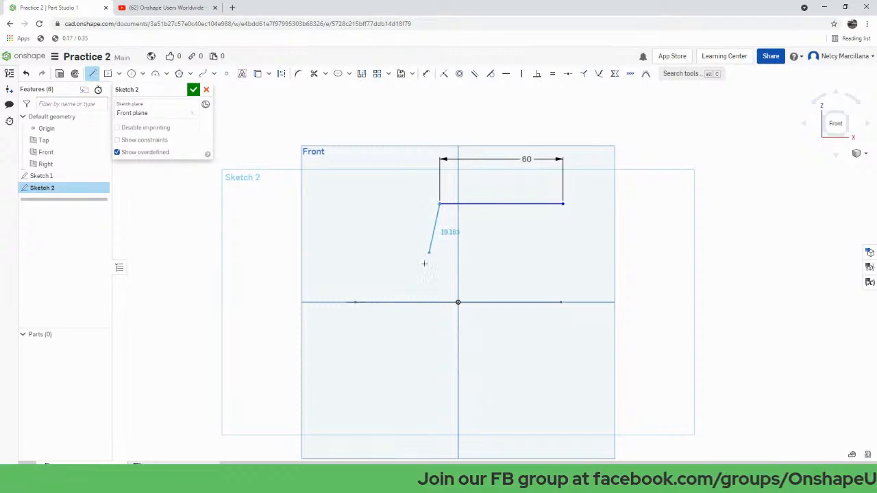
left_click(384, 289)
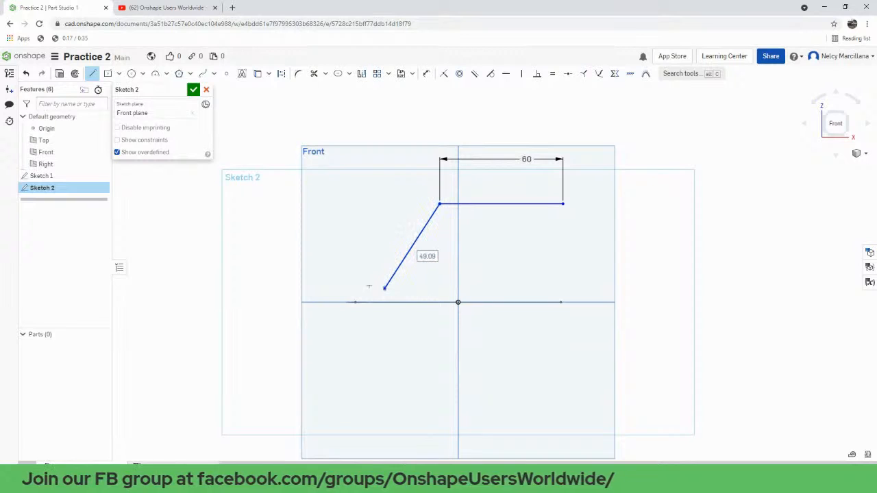
double_click(328, 288)
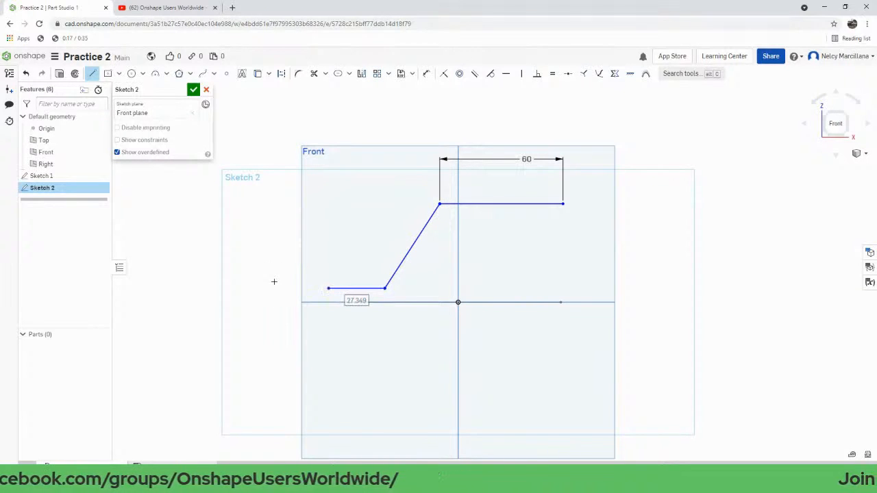
scroll(393, 287, "up", 1)
scroll(393, 288, "down", 2)
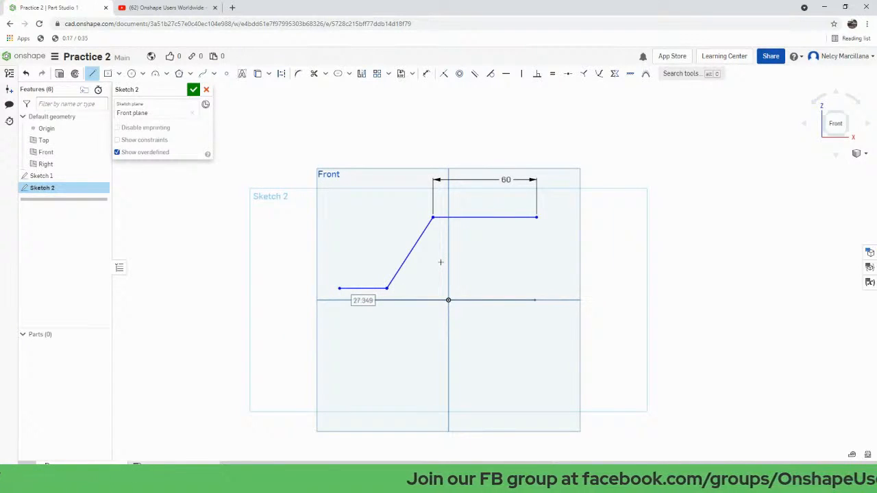
right_click_drag(441, 263, 447, 275)
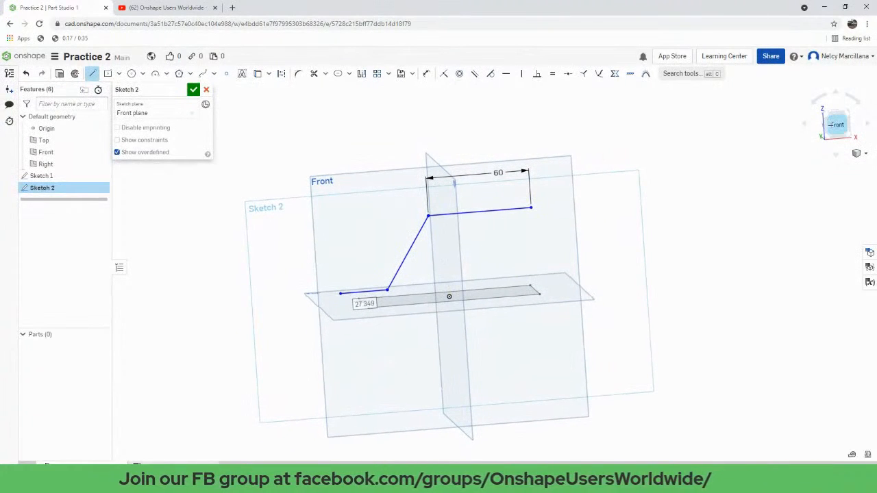
key("n")
mouse_move(507, 221)
middle_mouse_down()
mouse_move(493, 266)
mouse_move(478, 262)
middle_mouse_up()
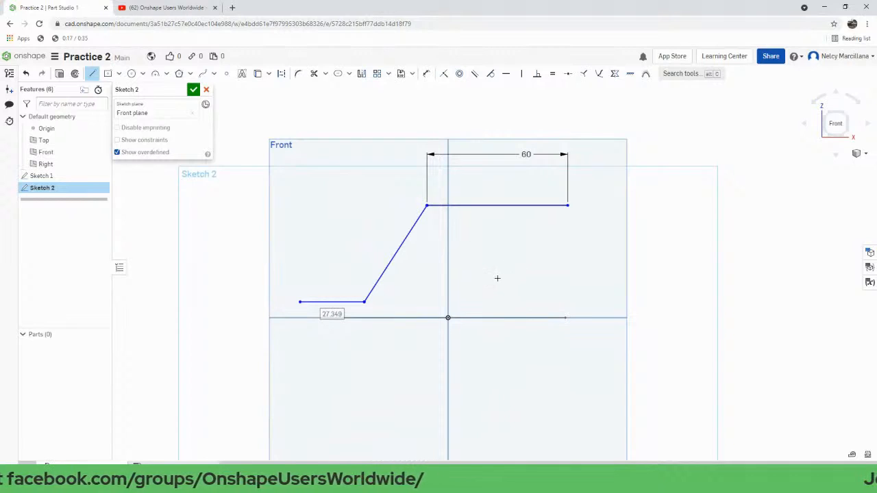
key("Escape")
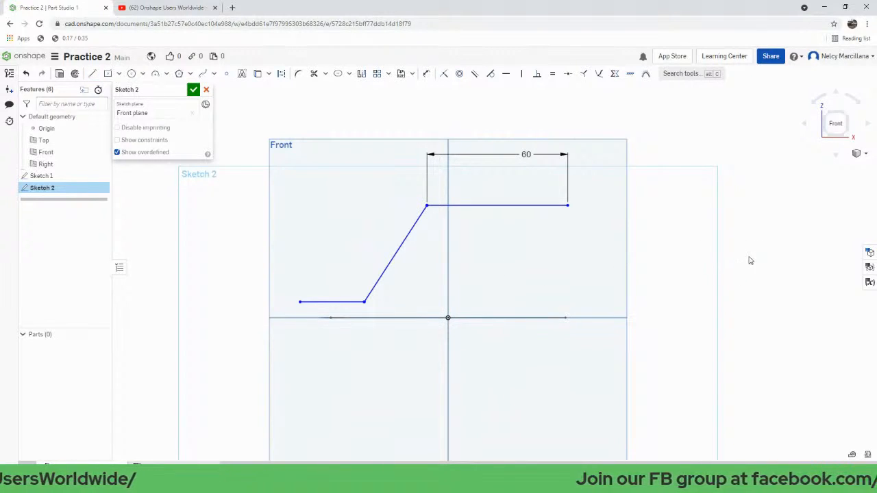
key("l")
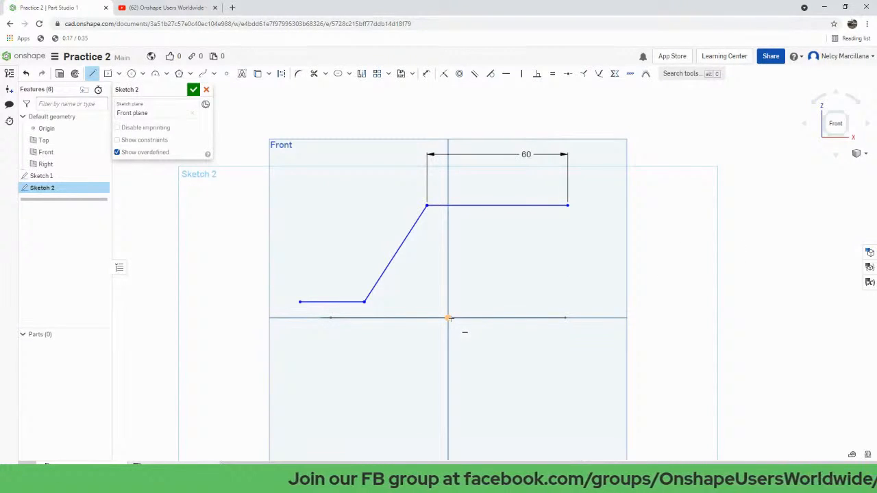
left_click(449, 318)
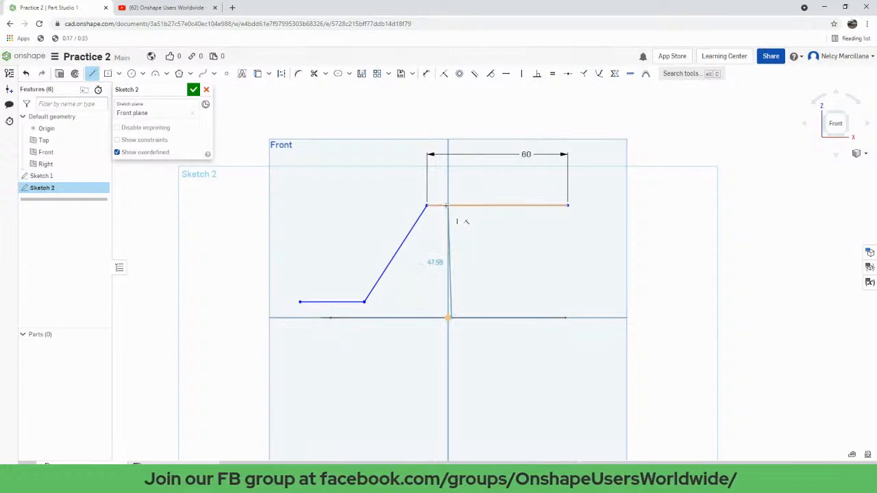
key("Escape")
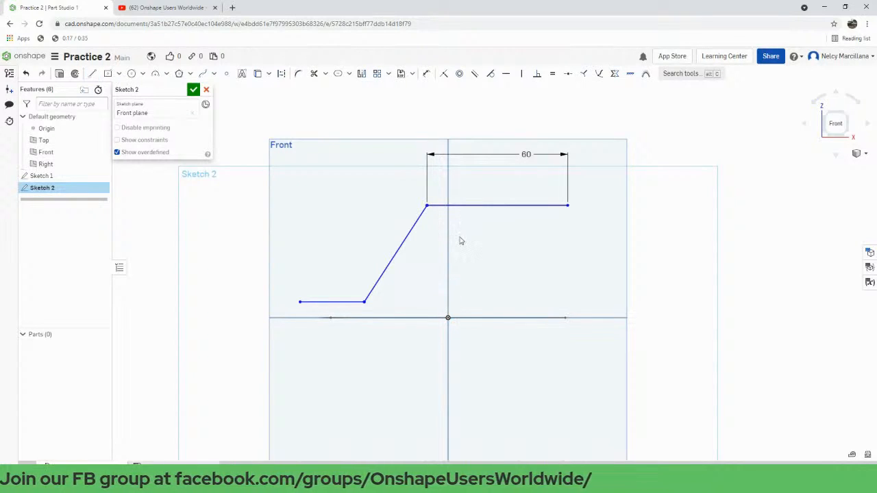
- Draw a vertical line about 48 mm long from the origin up to the 60 mm horizontal line
key("l")
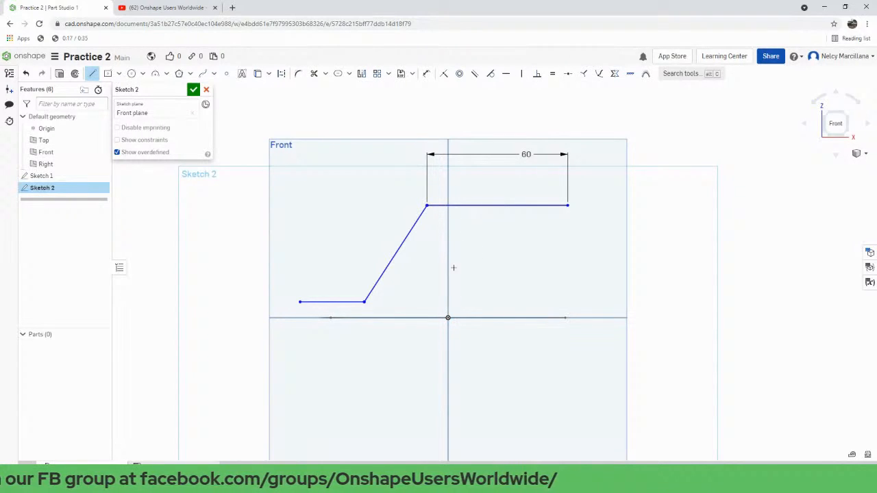
left_click(448, 318)
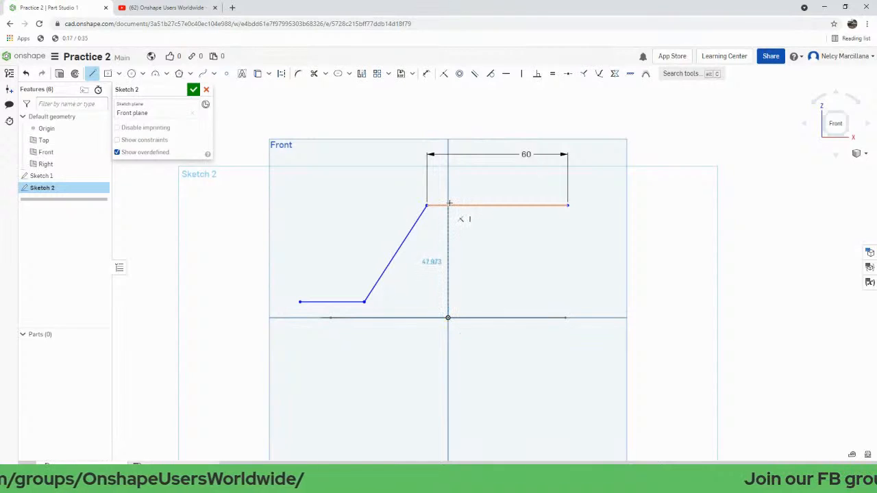
left_click(448, 204)
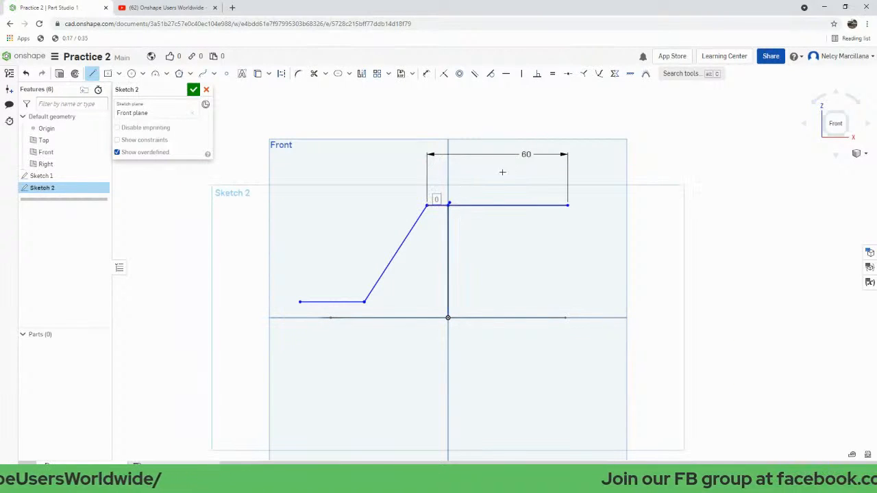
key("Escape")
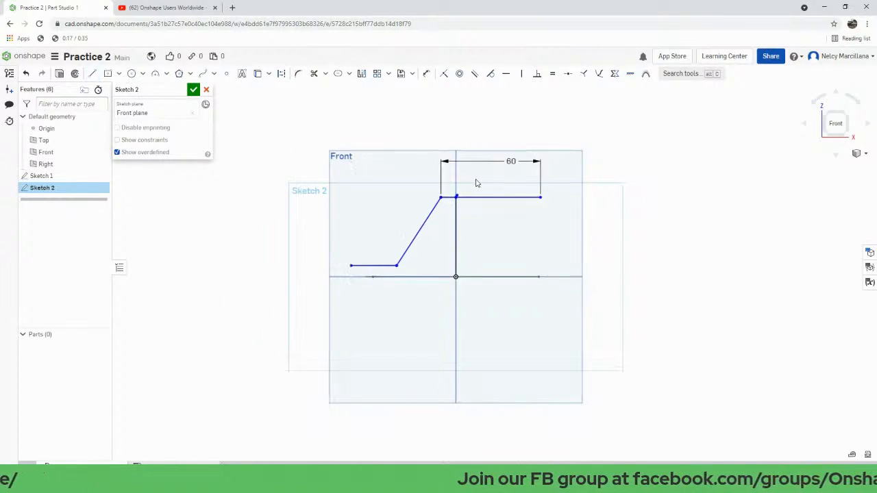
- Delete the stray short slanted segment at the upper end of the vertical line
scroll(476, 180, "up", 10)
scroll(573, 228, "up", 4)
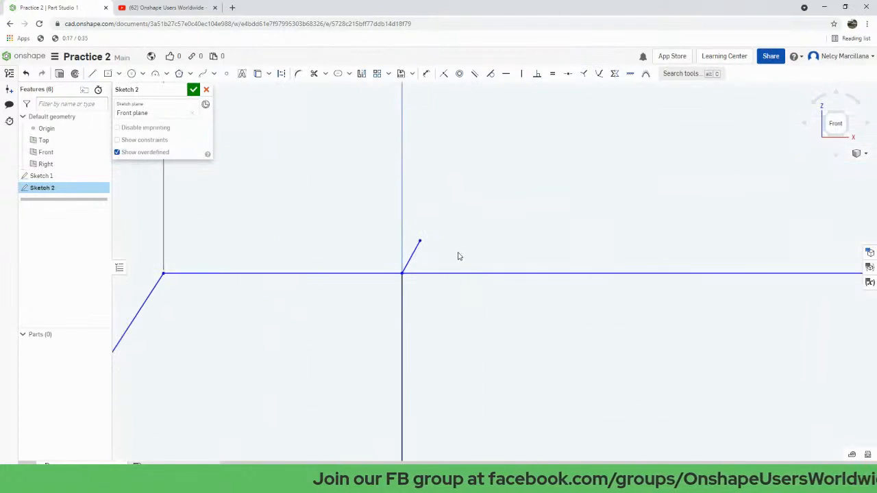
middle_click_drag(458, 257, 562, 199)
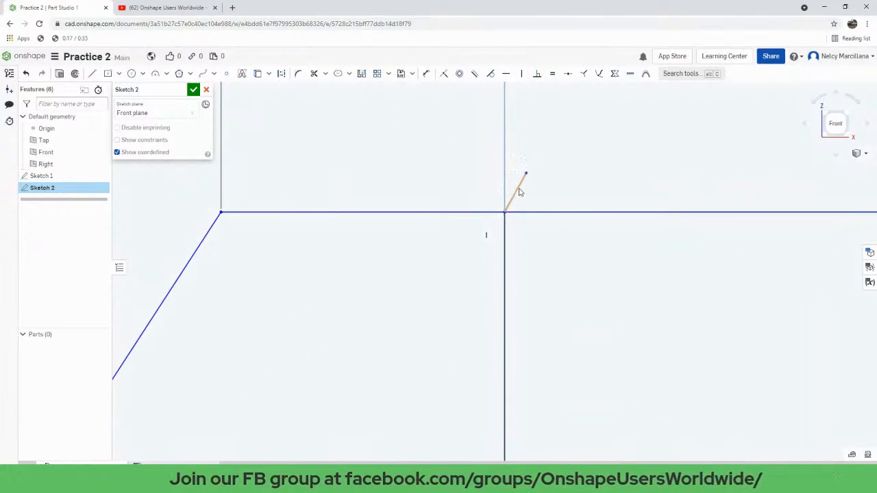
left_click(520, 193)
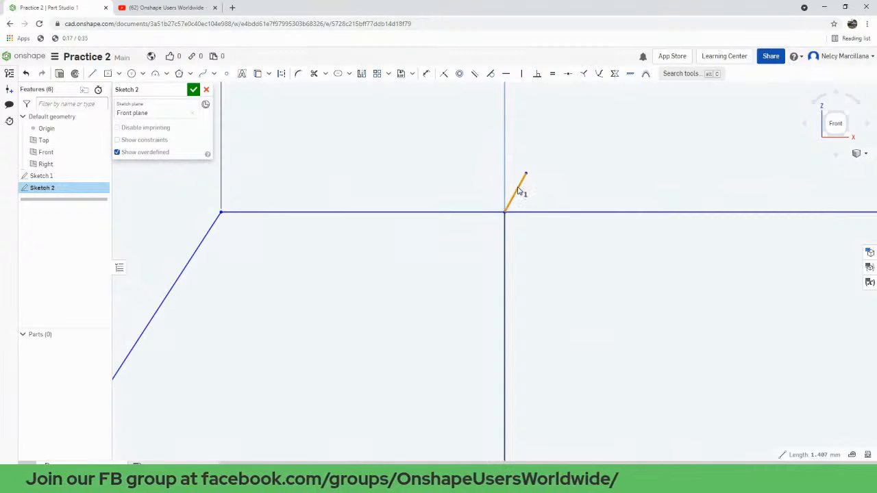
key("Delete")
- Make the two endpoints of the 60 mm line symmetric about the vertical line through the origin
scroll(525, 281, "up", 5)
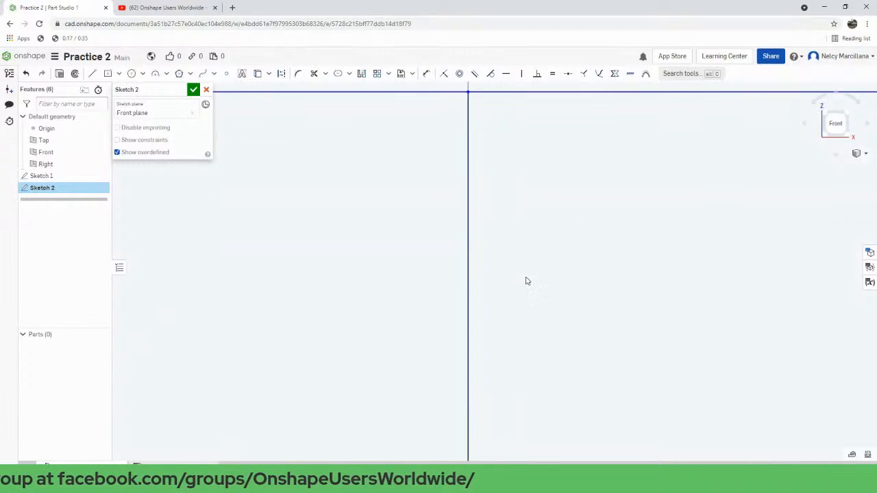
scroll(528, 279, "down", 10)
scroll(527, 280, "down", 5)
scroll(520, 212, "up", 2)
scroll(528, 247, "down", 2)
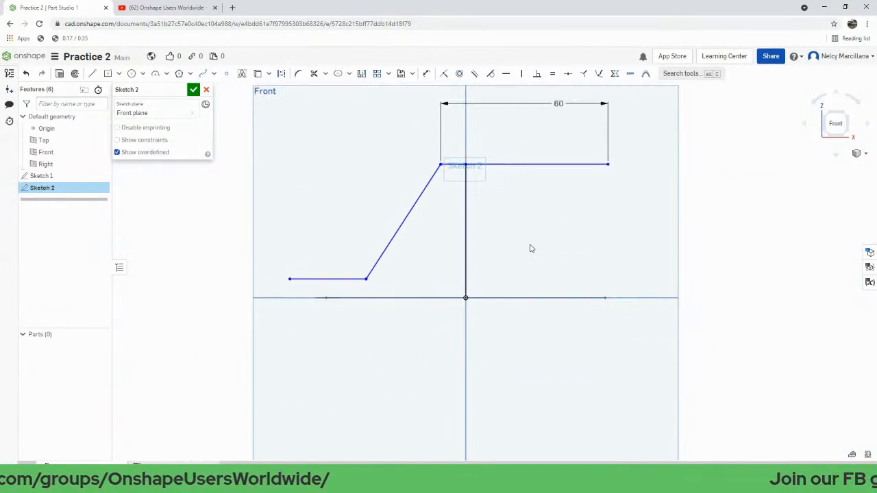
scroll(526, 252, "up", 2)
middle_click_drag(506, 244, 527, 257)
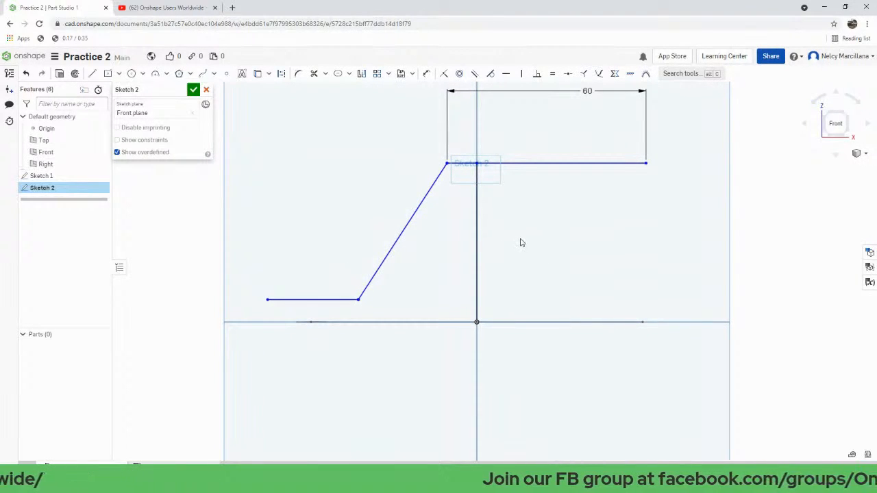
left_click(615, 74)
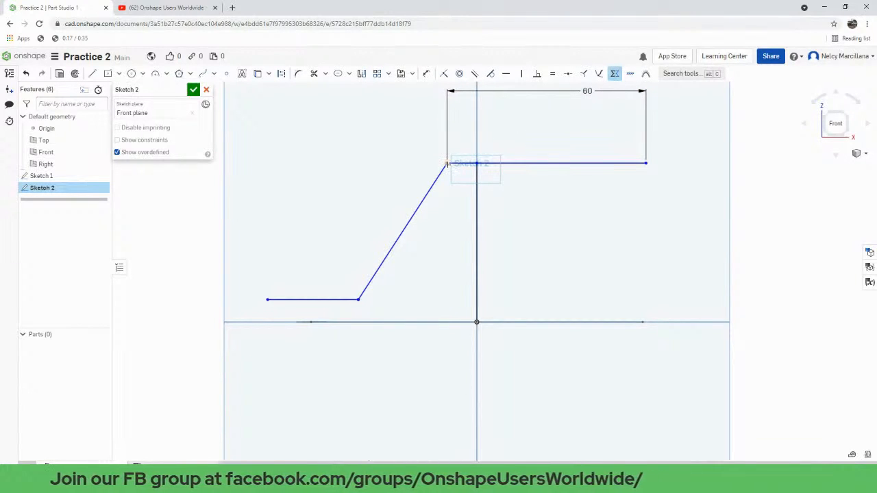
left_click(446, 164)
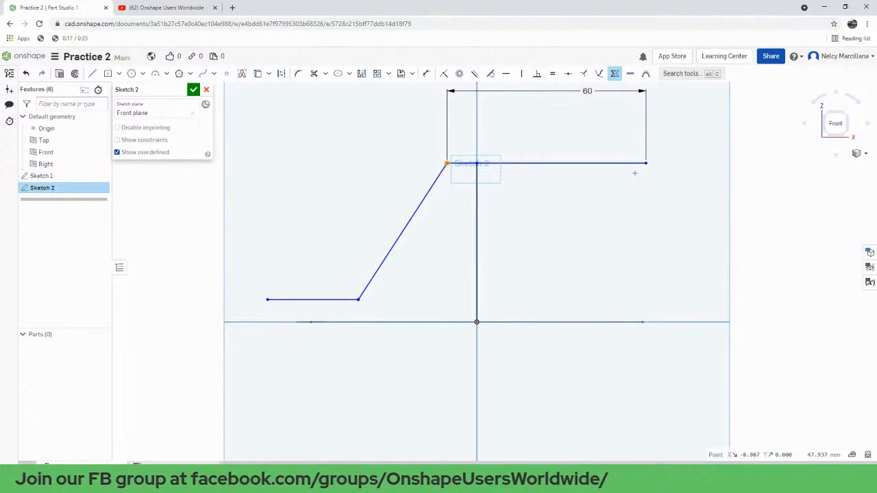
left_click(477, 244)
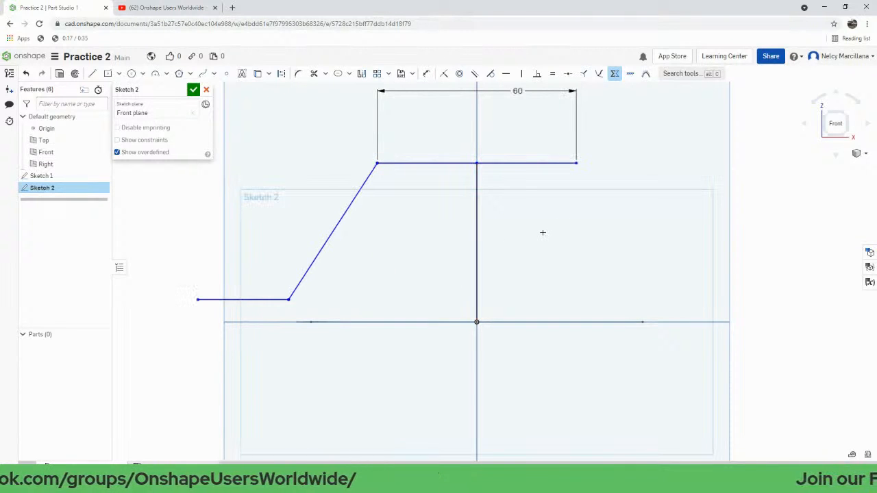
- Make the free end of the short lower horizontal line coincident with the left edge of the base rectangle
scroll(542, 233, "up", 1)
scroll(543, 233, "down", 2)
mouse_move(564, 251)
right_mouse_down()
mouse_move(580, 270)
mouse_move(573, 250)
right_mouse_up()
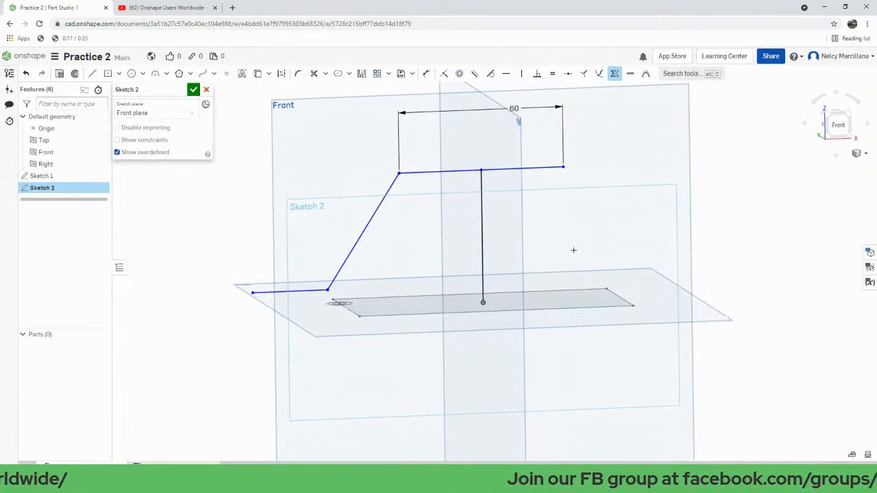
left_click(445, 73)
left_click(252, 292)
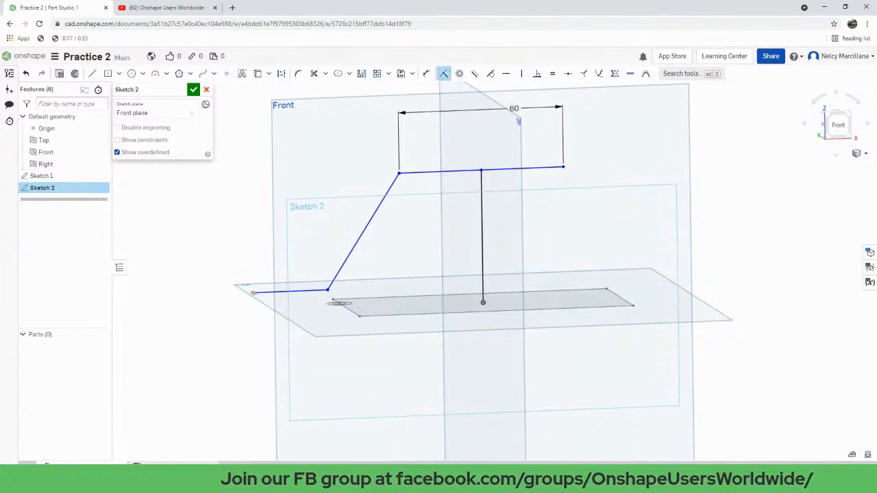
scroll(361, 310, "up", 3)
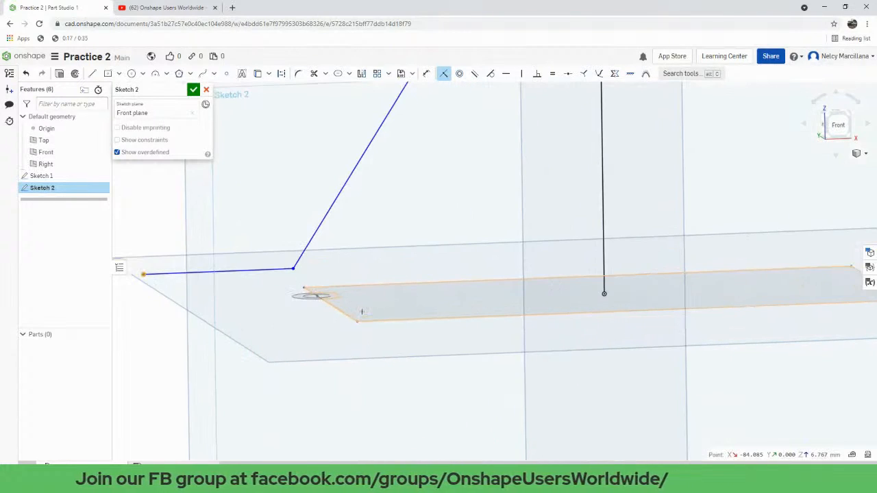
scroll(363, 302, "down", 2)
right_click_drag(363, 302, 347, 326)
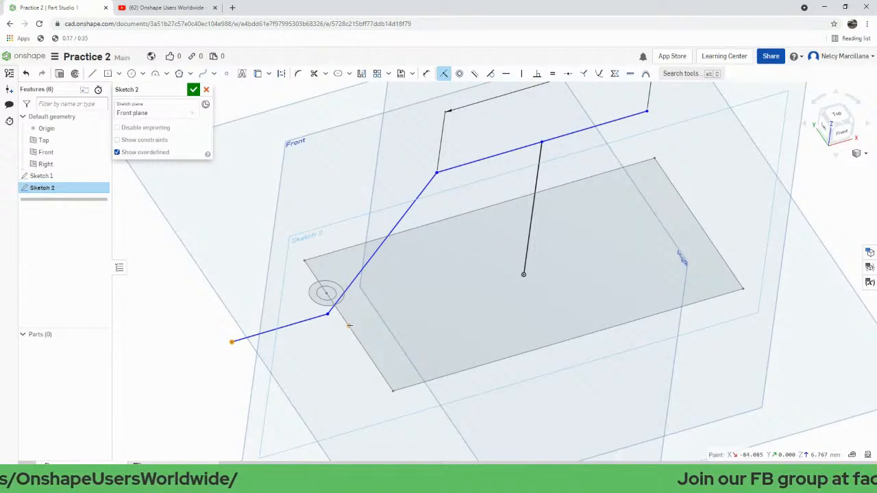
left_click(349, 326)
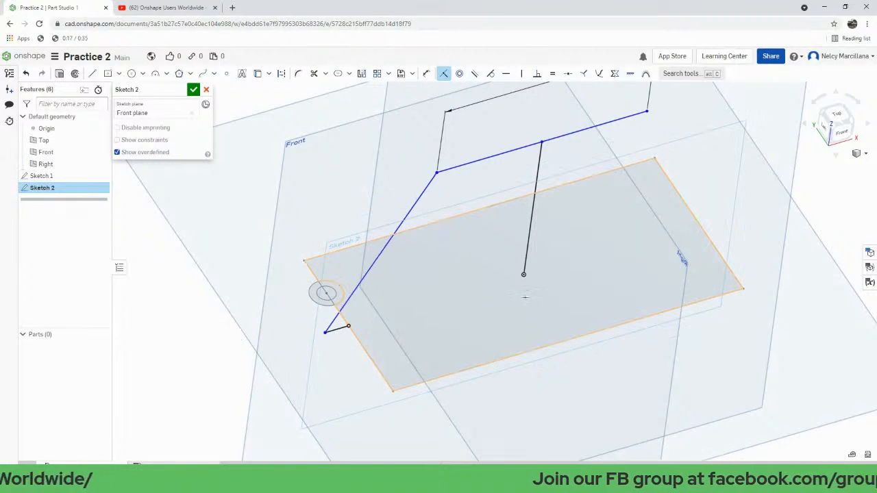
- Return to the Front view and move the angled line's lower end inward past the base rectangle's left edge
scroll(517, 308, "up", 2)
scroll(509, 302, "down", 3)
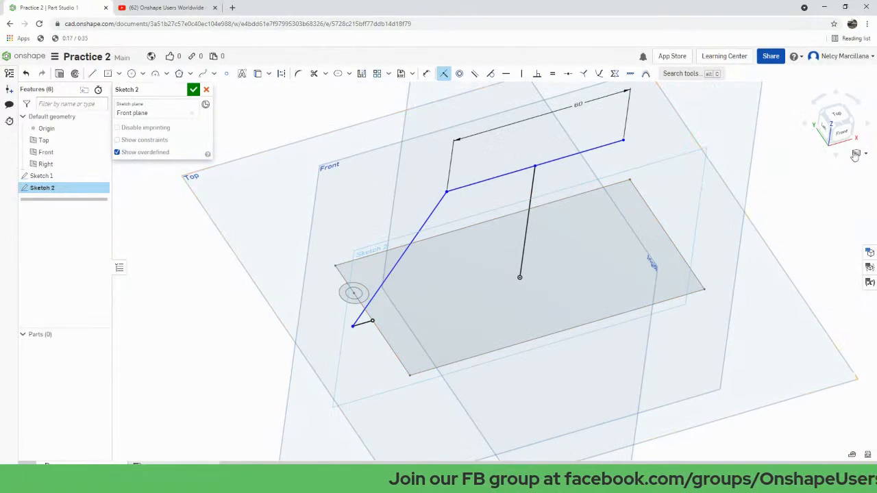
left_click(837, 127)
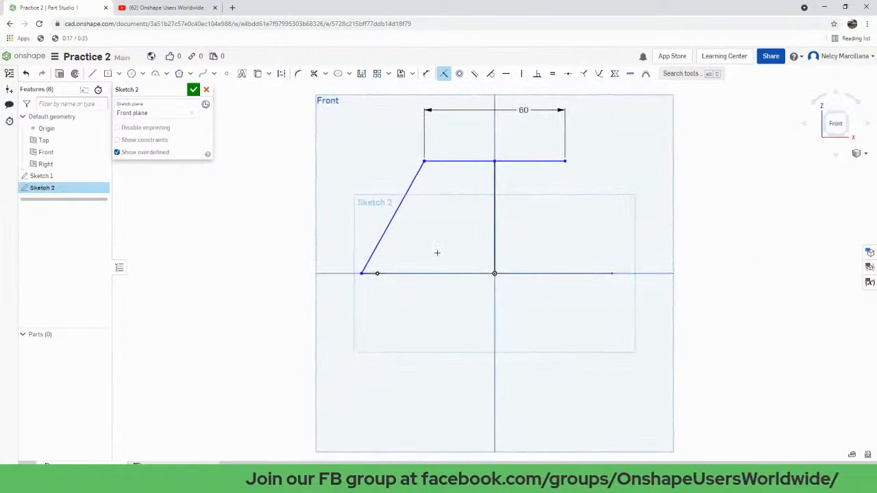
key("Escape")
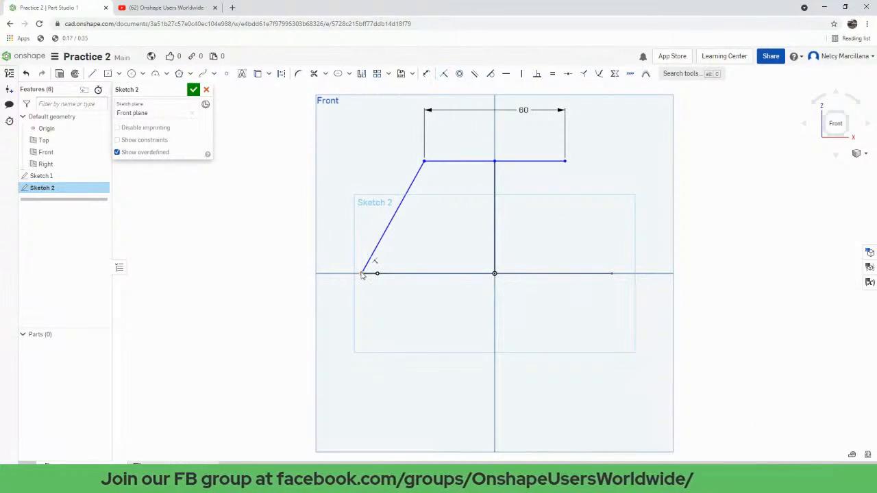
mouse_move(362, 273)
left_mouse_down()
mouse_move(411, 274)
mouse_move(401, 274)
left_mouse_up()
- Dimension the horizontal distance from the origin to the angled line's lower end as 42 mm
middle_click_drag(443, 216, 385, 235)
key("d")
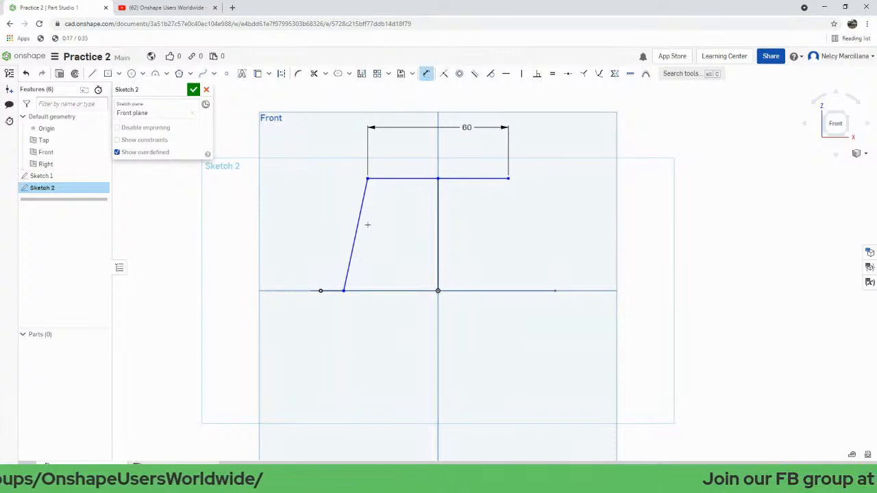
left_click(438, 291)
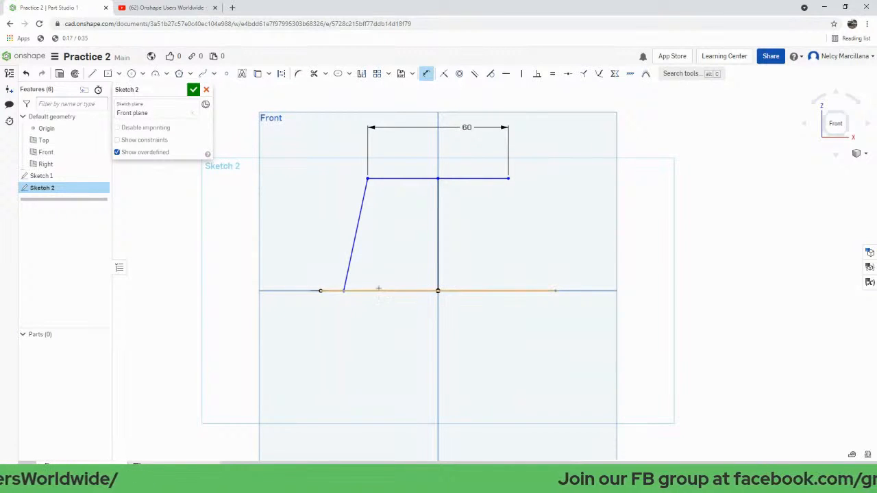
left_click(344, 291)
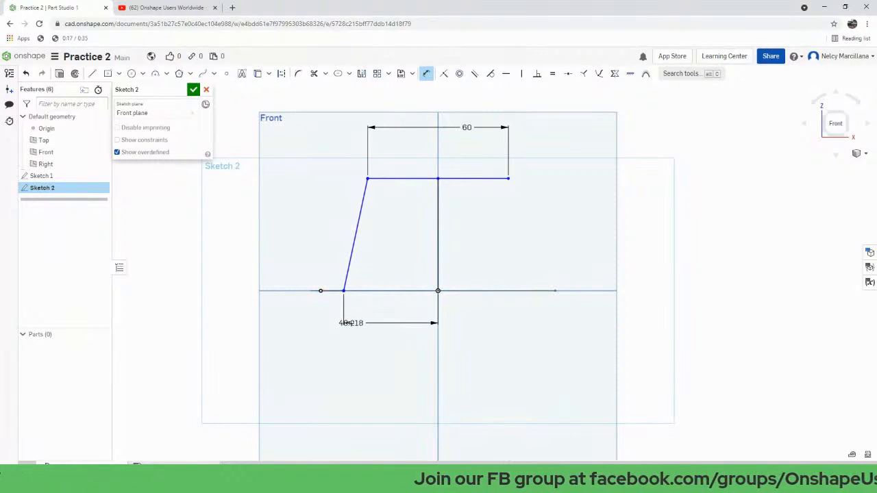
left_click(351, 322)
type("42")
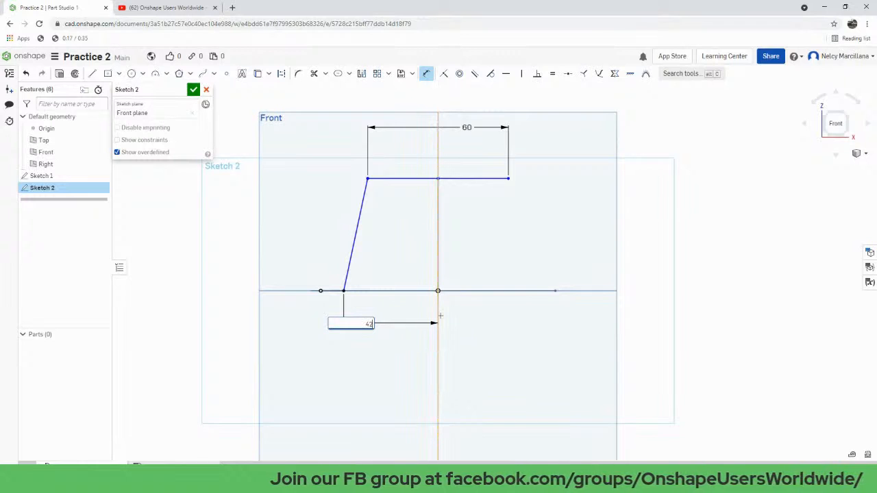
key("Return")
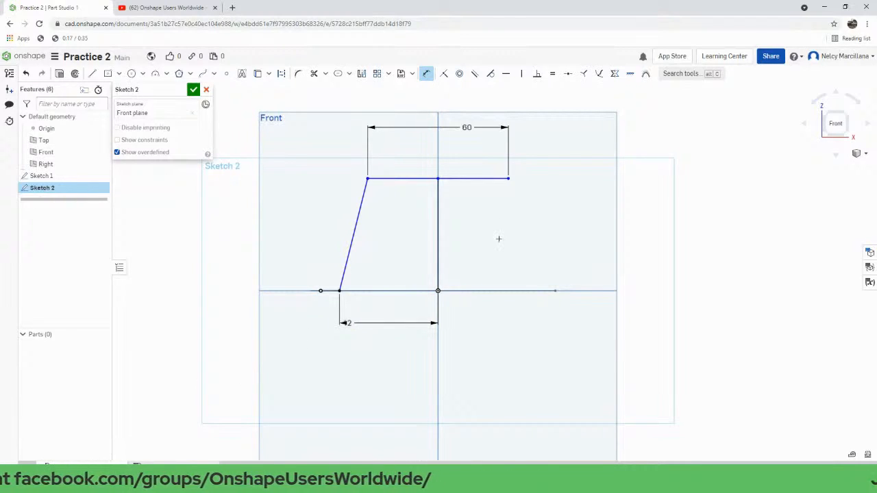
key("Escape")
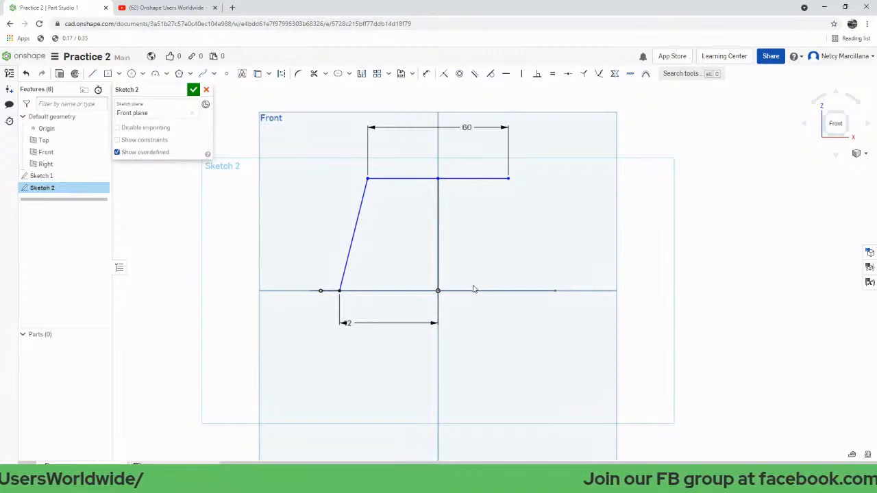
- Dimension the vertical distance between the upper horizontal line and the base level as 30 mm
scroll(472, 290, "up", 1)
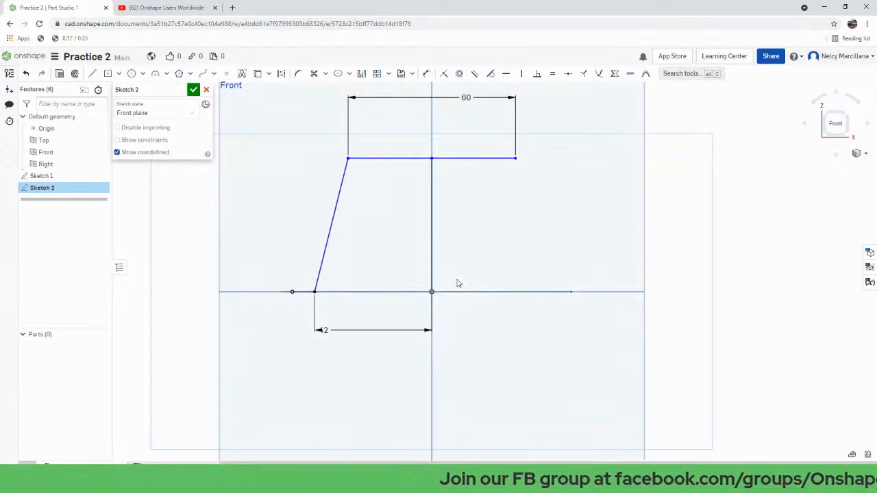
left_click(426, 73)
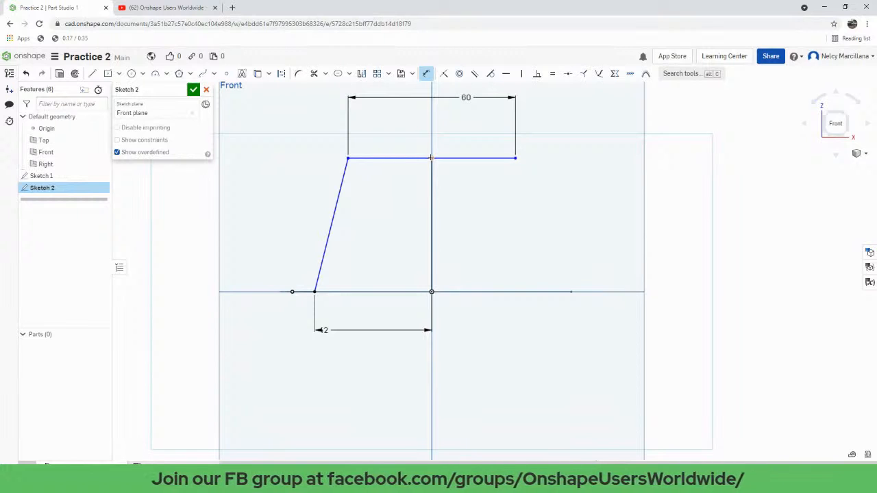
left_click(397, 160)
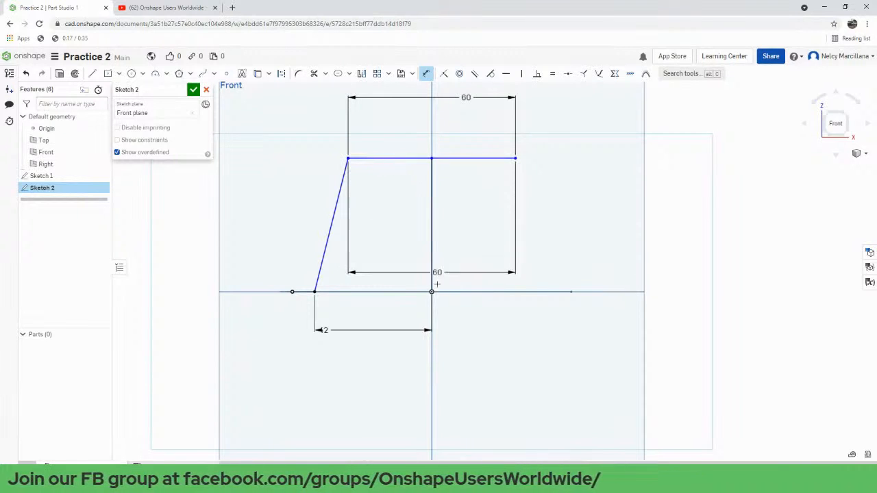
left_click(429, 292)
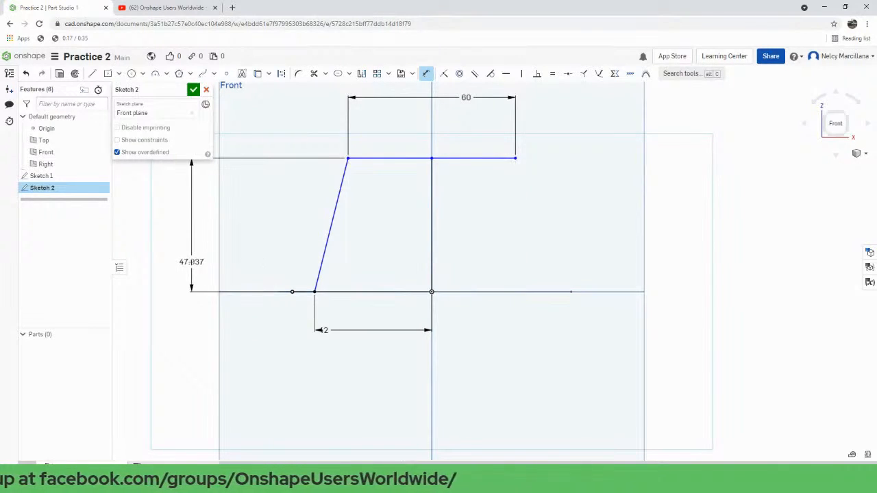
left_click(191, 263)
type("30")
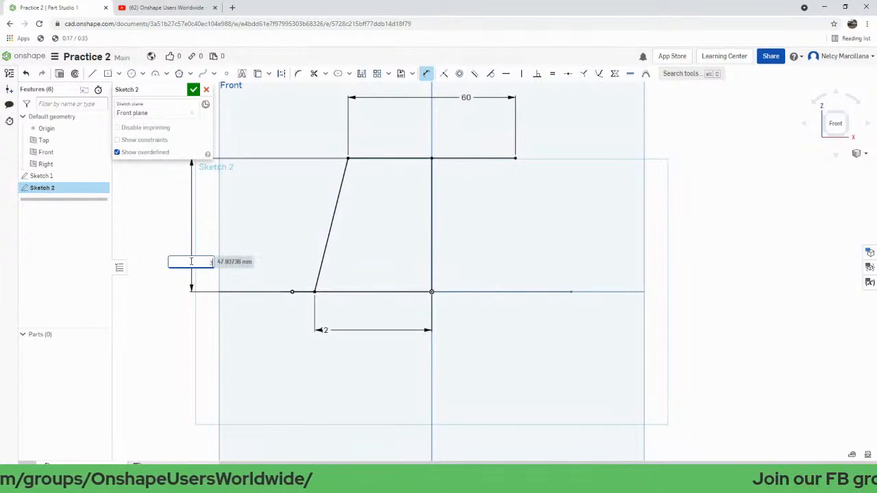
key("Return")
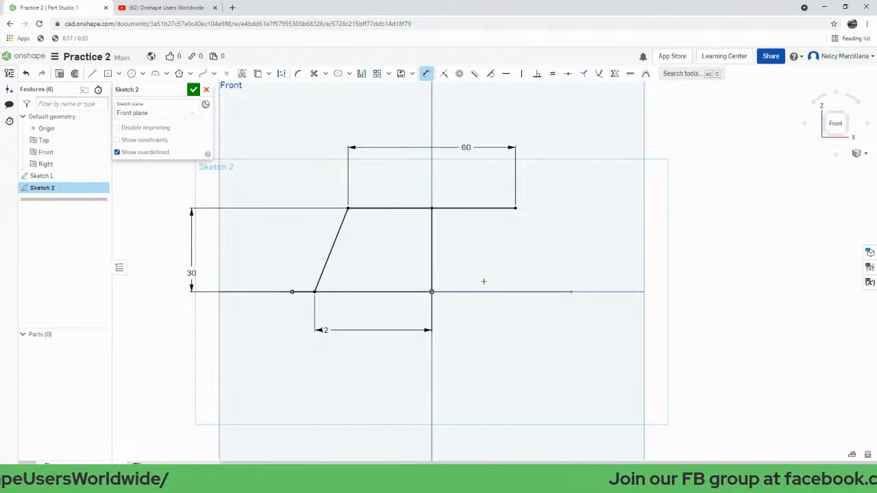
- Split the upper 60 mm horizontal line where it meets the vertical line through the origin
mouse_move(483, 281)
right_mouse_down()
mouse_move(534, 305)
mouse_move(502, 287)
right_mouse_up()
left_click(840, 126)
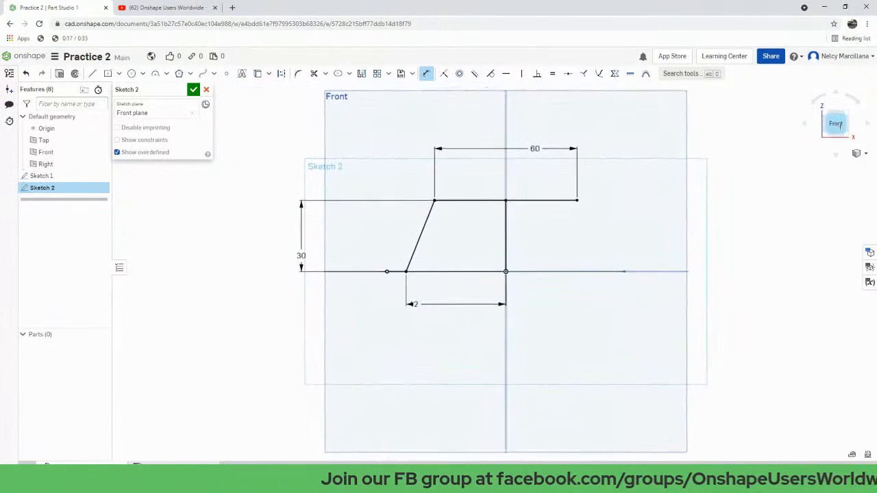
scroll(568, 216, "up", 3)
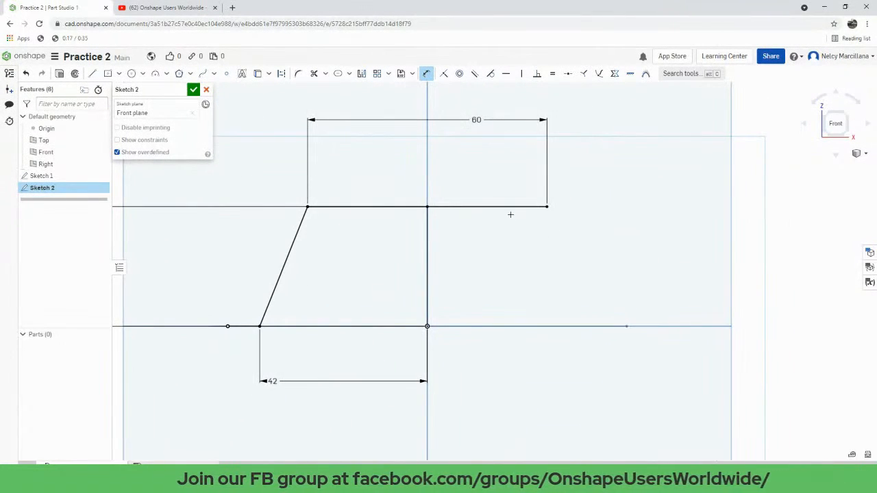
key("Escape")
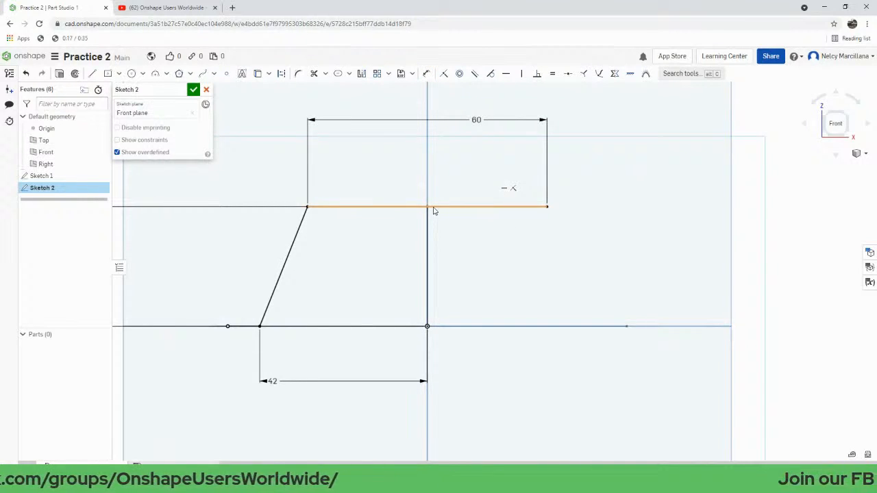
left_click(326, 74)
left_click(344, 117)
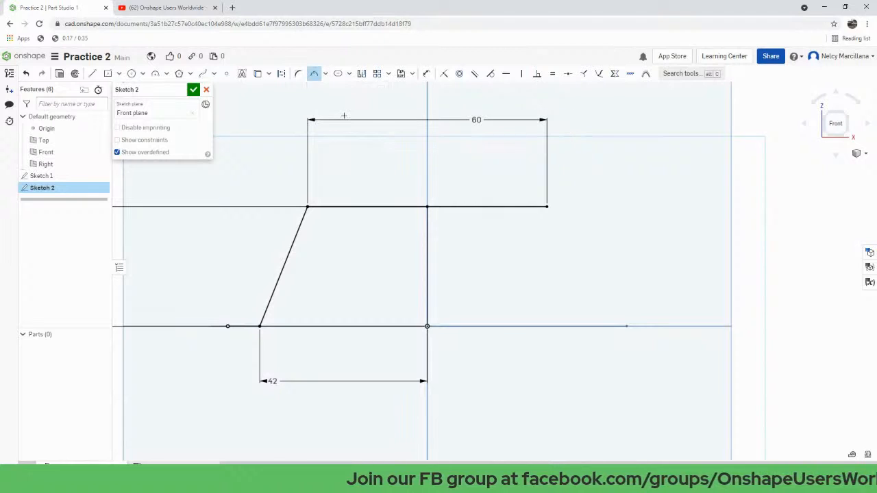
left_click(440, 222)
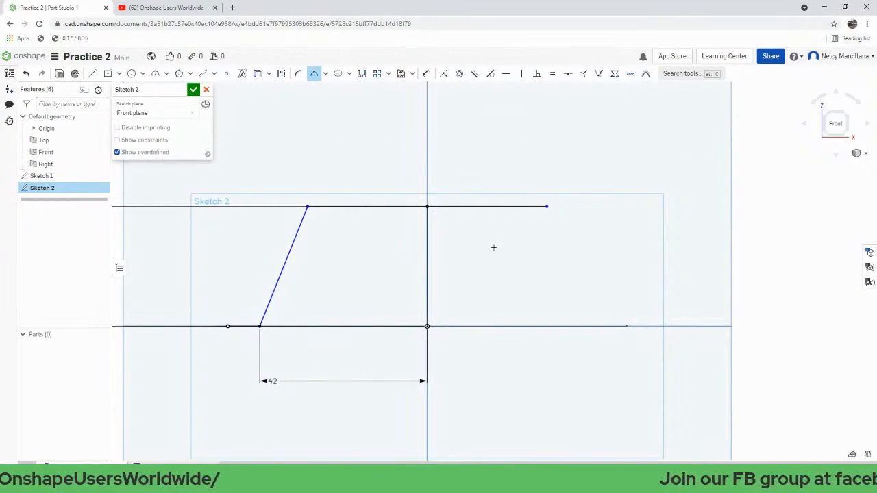
scroll(493, 248, "up", 1)
scroll(493, 247, "down", 1)
middle_click_drag(493, 247, 516, 272)
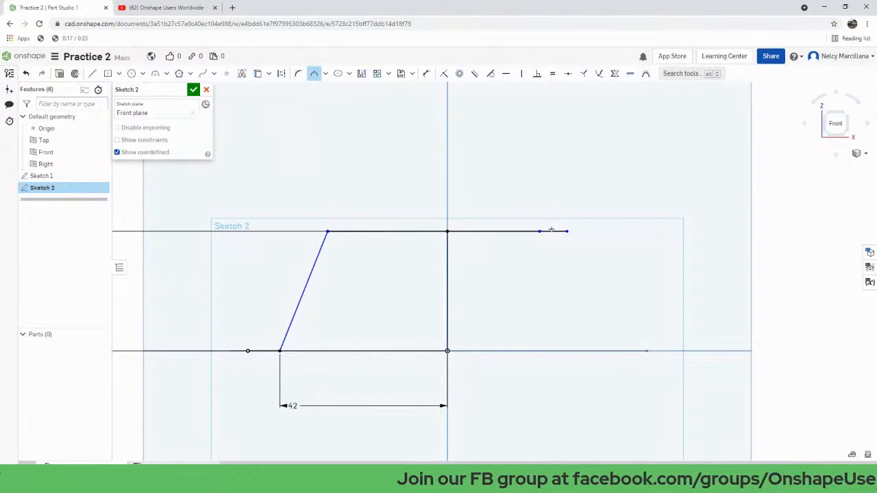
key("Escape")
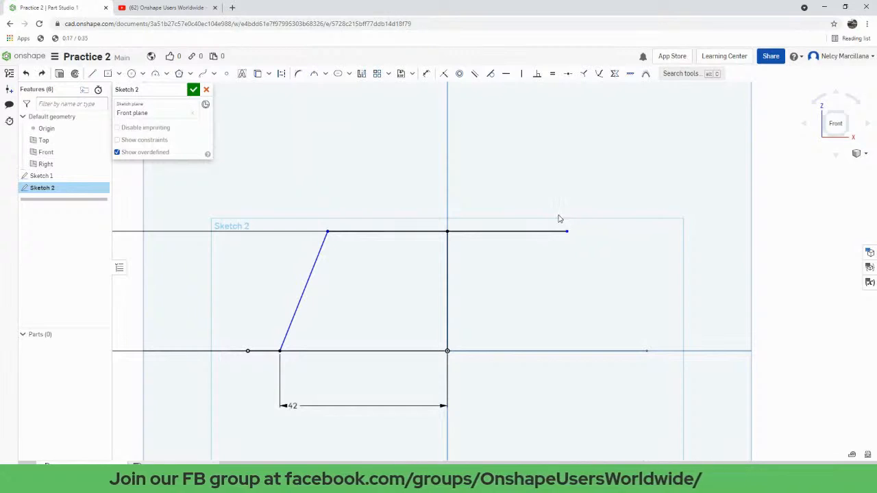
- Convert the right half of the upper horizontal line and the vertical line through the origin to construction geometry
left_click(532, 232)
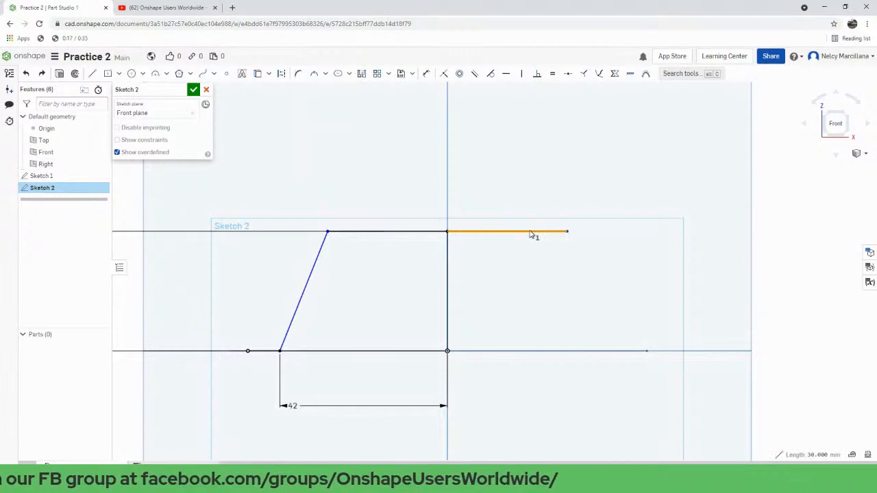
key("q")
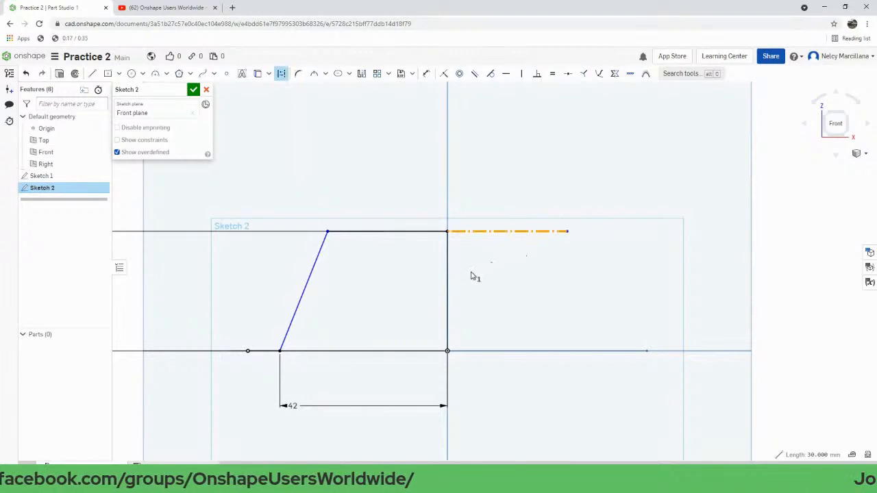
left_click(447, 297)
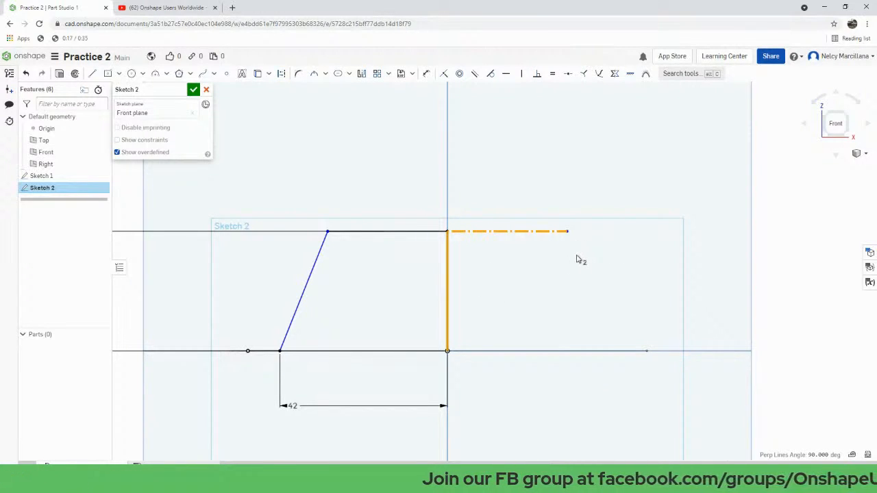
key("q")
- Dimension the distance between the outer endpoints of the split upper line as 60 mm
scroll(596, 259, "down", 1)
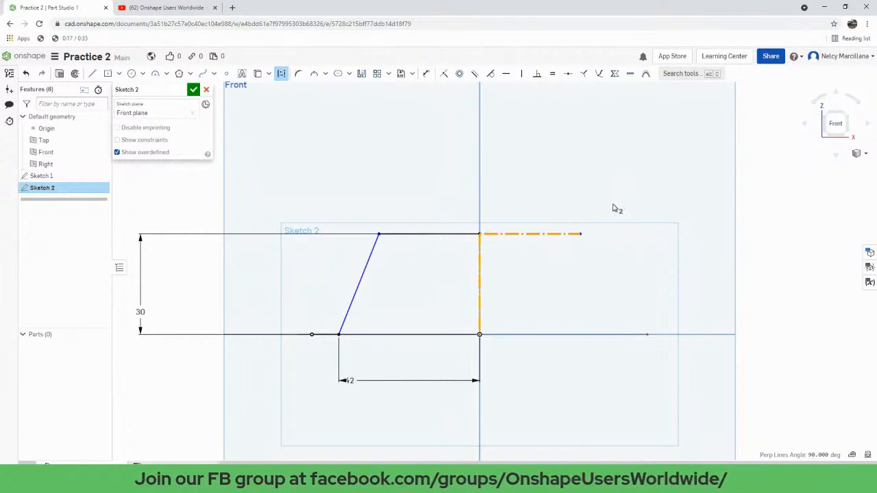
key("m")
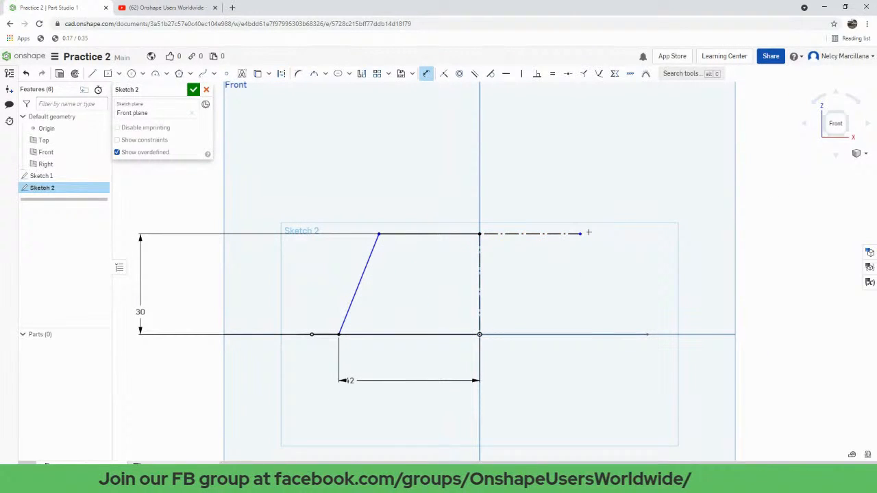
left_click(377, 233)
left_click(441, 170)
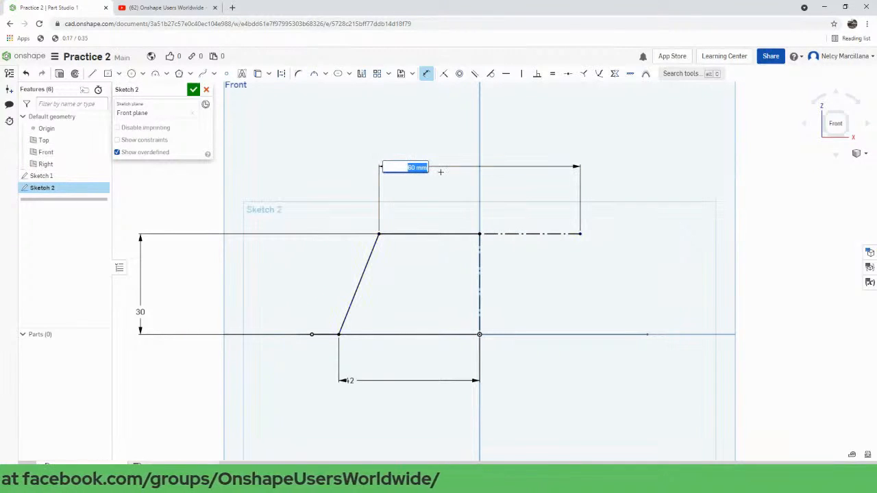
key("Return")
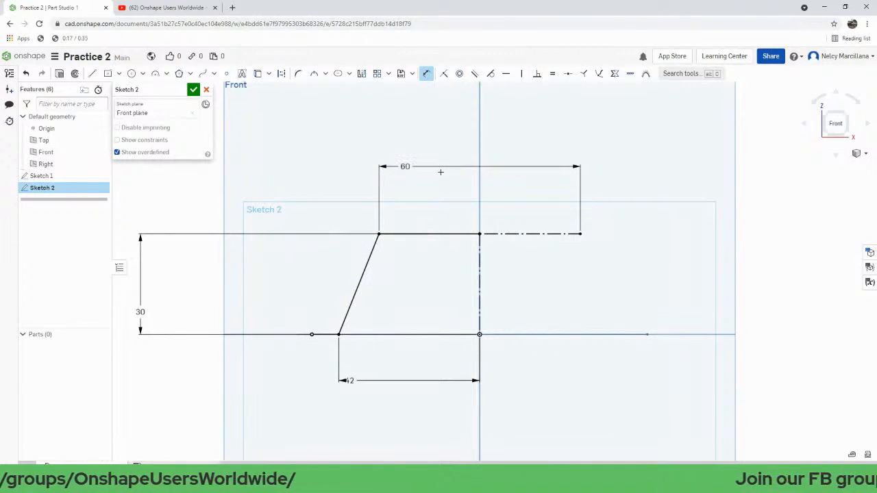
- Accept the Front-plane profile sketch and switch the model to the Dimetric view
right_click_drag(453, 292, 478, 313)
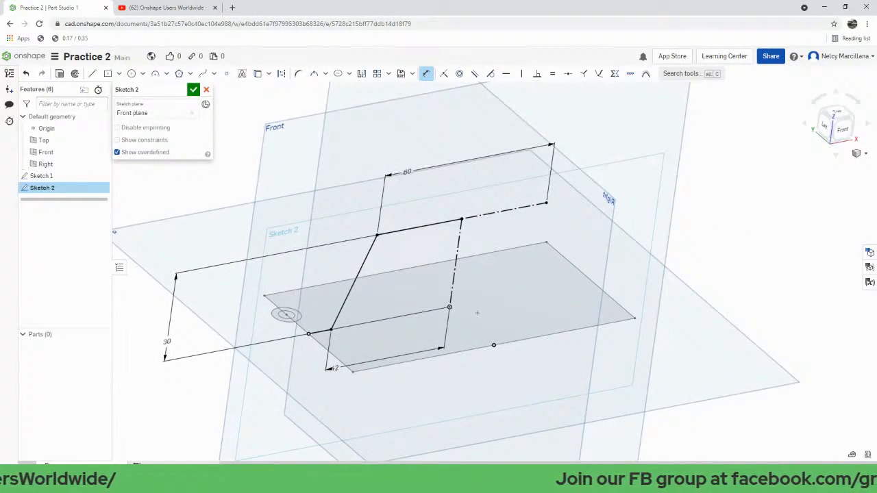
left_click(193, 91)
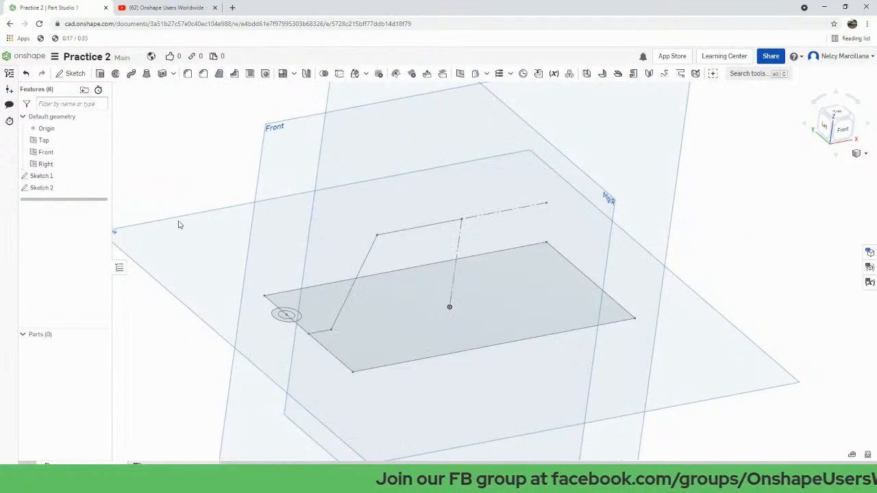
left_click(856, 153)
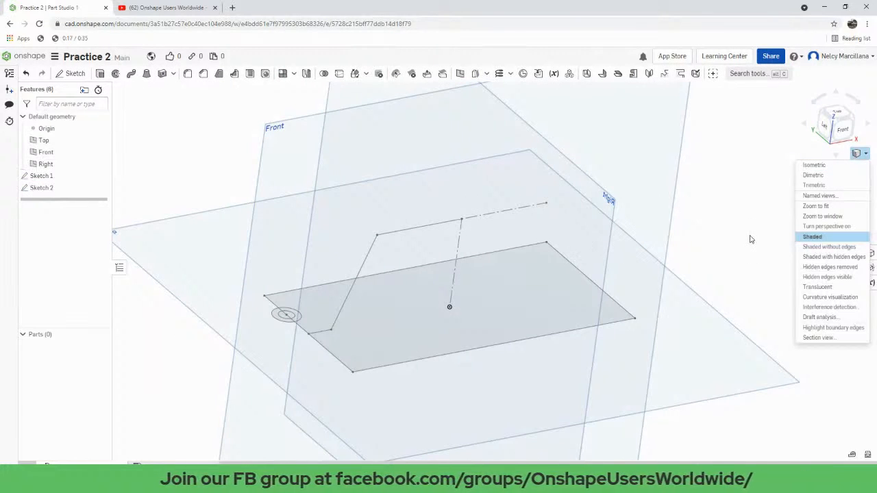
left_click(831, 176)
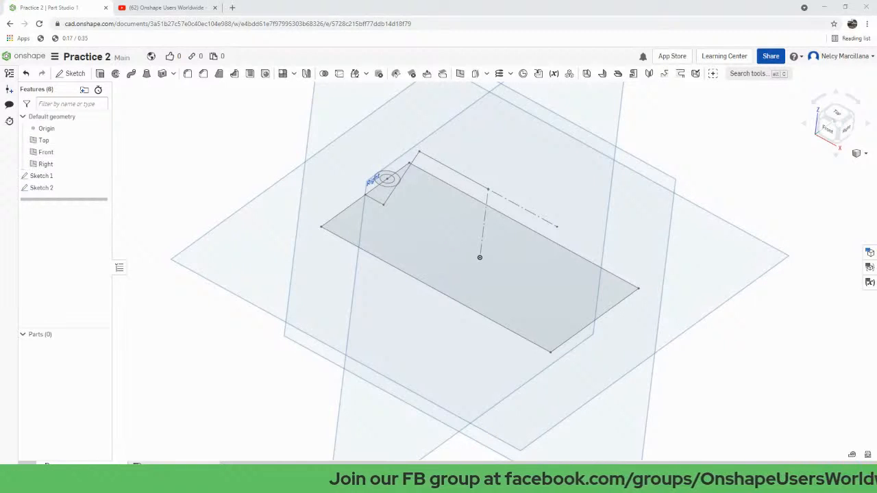
- Start an extruded sheet metal model from the three connected solid lines of the Front-plane profile sketch
left_click(587, 74)
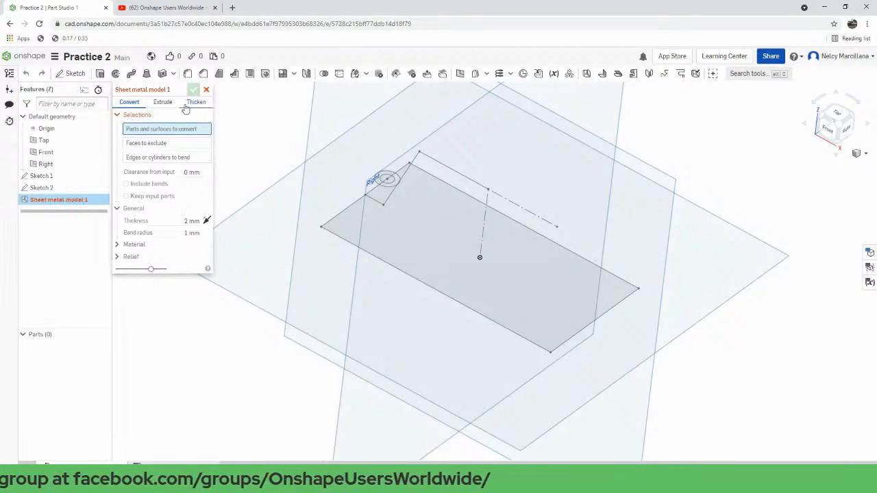
left_click(162, 102)
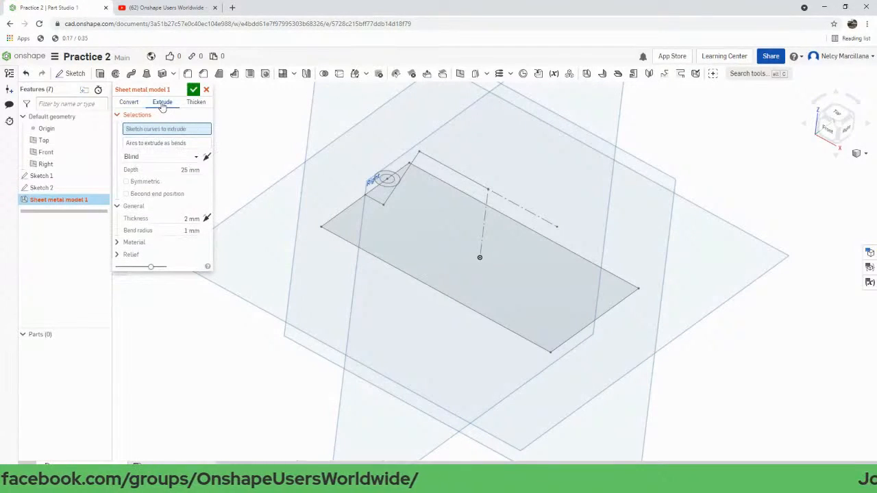
scroll(375, 205, "up", 3)
left_click(377, 204)
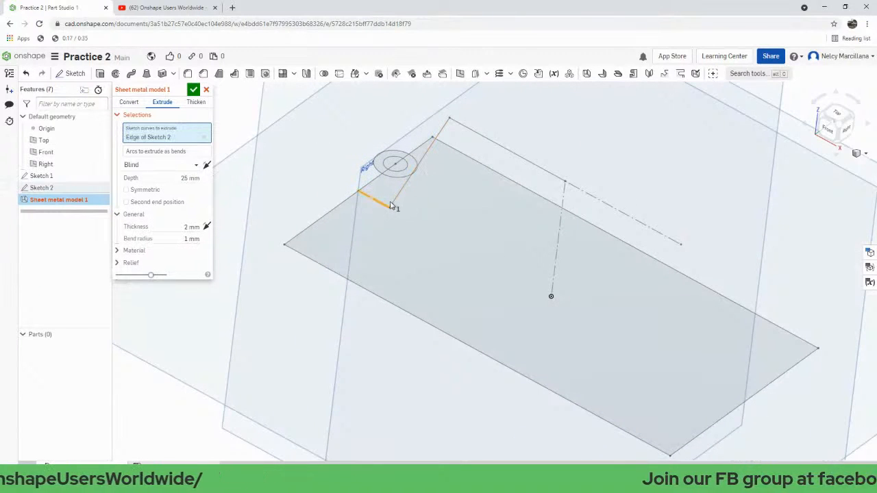
left_click(395, 199)
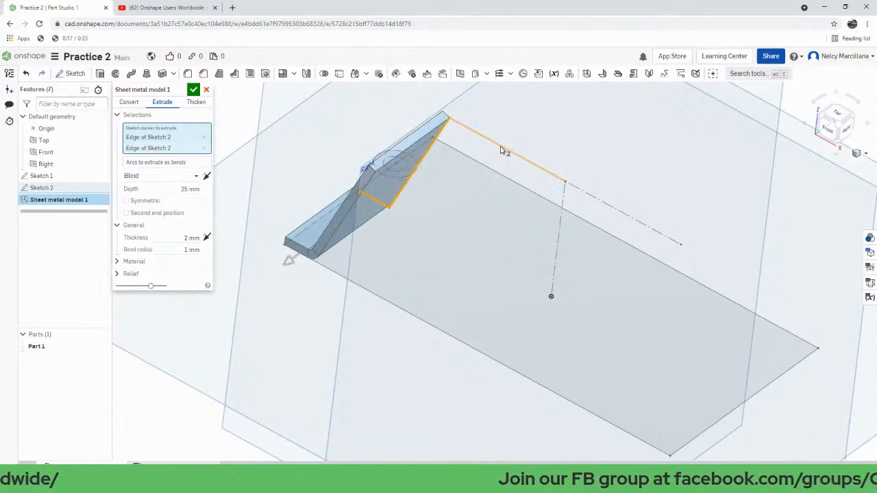
left_click(502, 151)
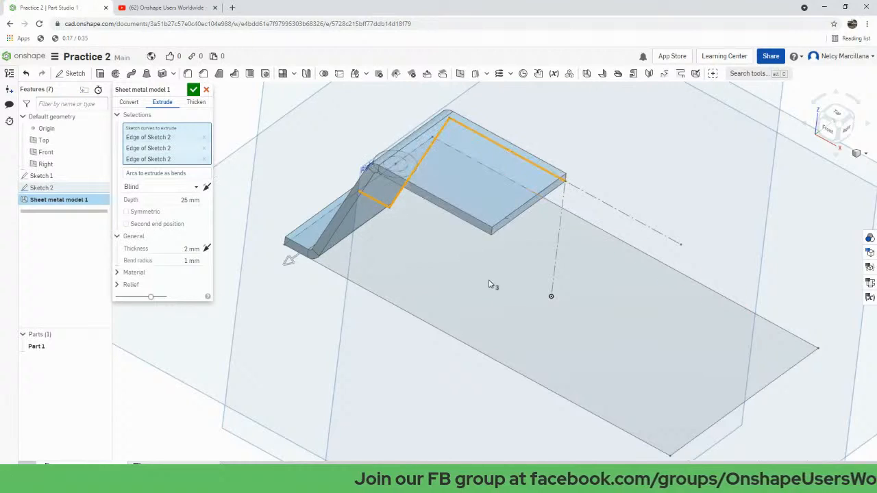
- Reverse the sheet metal extrusion direction and accept it with 25 mm blind depth, 2 mm thickness and 1 mm bend radius
mouse_move(489, 285)
right_mouse_down()
mouse_move(526, 291)
mouse_move(518, 284)
mouse_move(497, 299)
mouse_move(484, 280)
right_mouse_up()
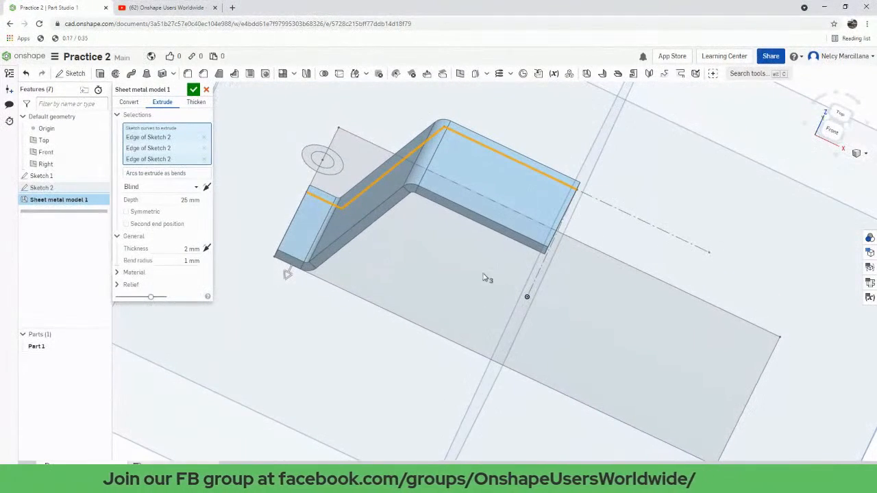
left_click(207, 187)
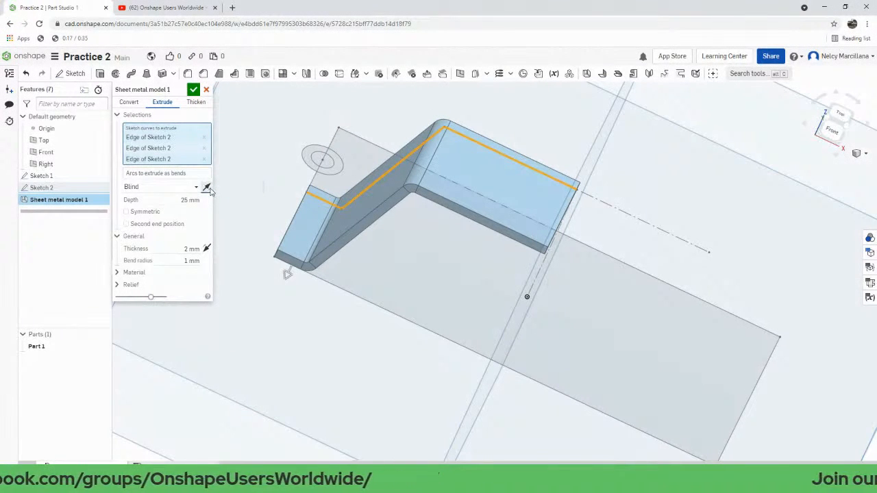
right_click_drag(435, 302, 420, 281)
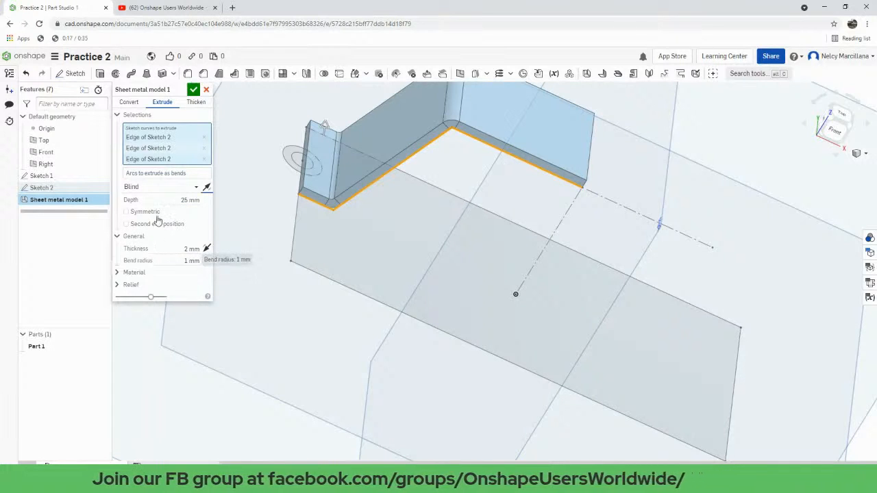
left_click(193, 90)
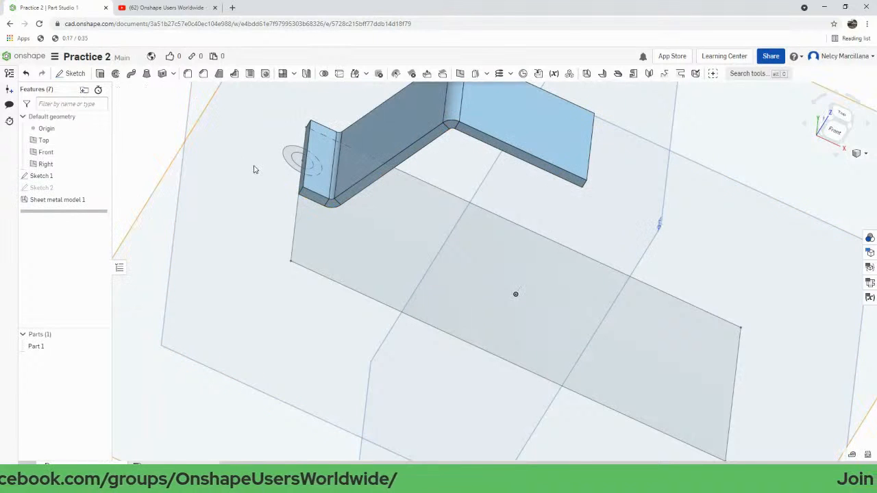
- Add a sheet metal tab from the outer half-ring region of the base sketch, merged with the short lower flange
middle_click_drag(254, 170, 306, 264)
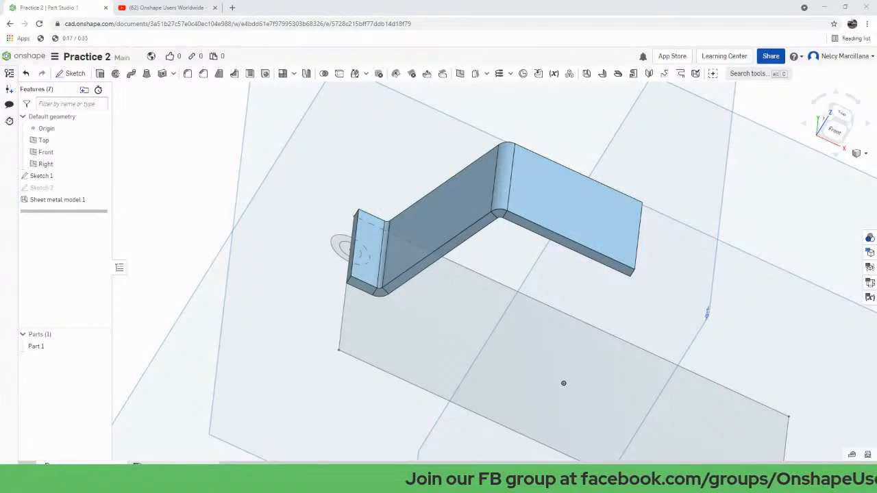
scroll(489, 271, "up", 1)
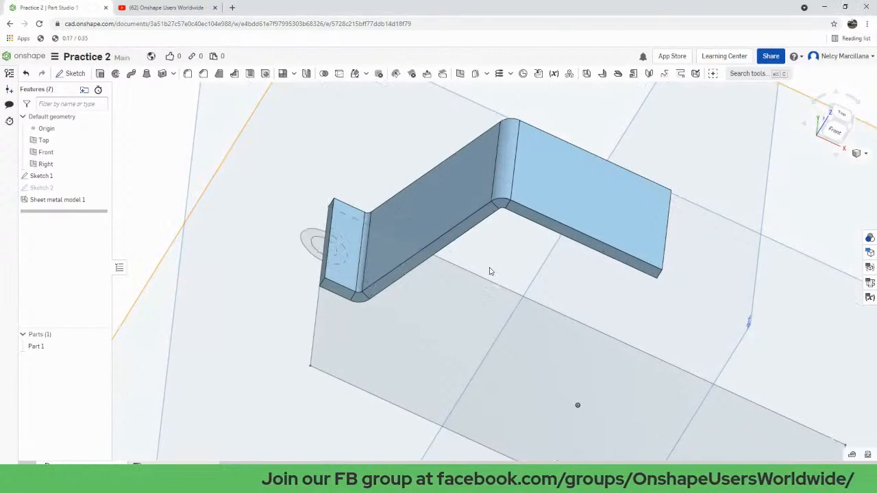
scroll(489, 271, "down", 2)
middle_click_drag(491, 276, 519, 281)
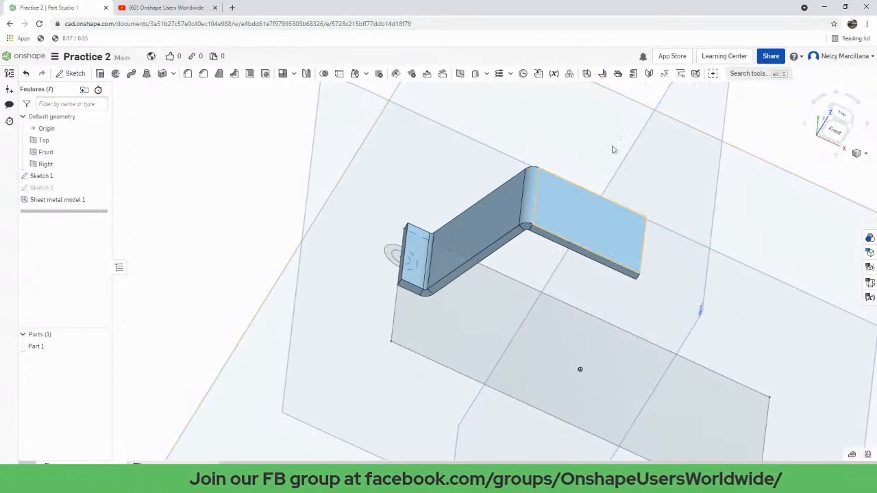
left_click(634, 76)
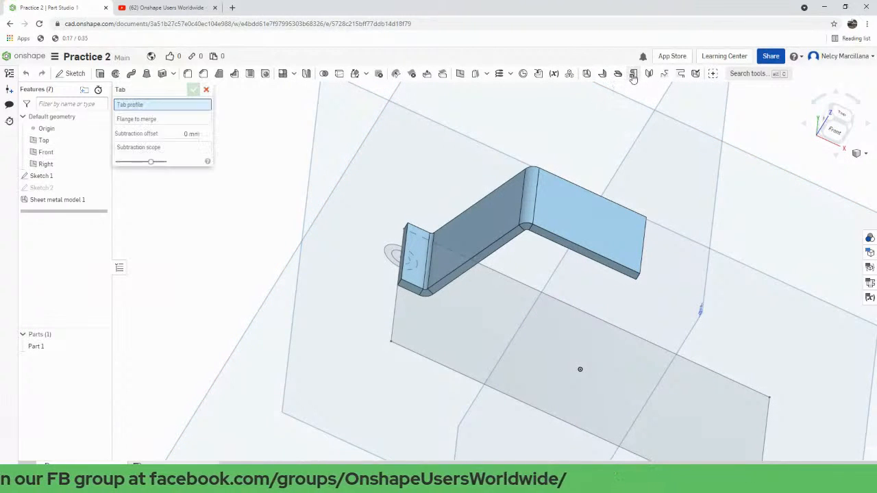
scroll(406, 260, "up", 3)
scroll(383, 250, "up", 2)
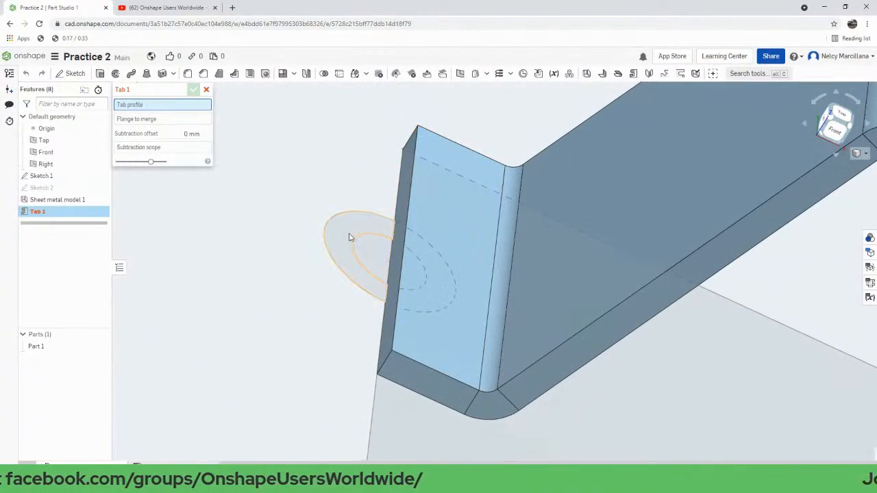
left_click(350, 237)
left_click(392, 284)
mouse_move(391, 284)
right_mouse_down()
mouse_move(462, 284)
mouse_move(501, 215)
mouse_move(432, 295)
mouse_move(373, 286)
right_mouse_up()
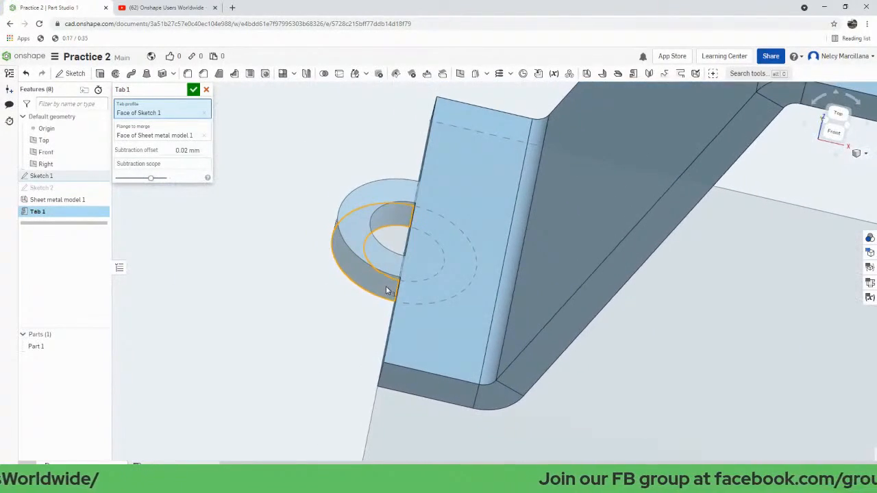
left_click(194, 90)
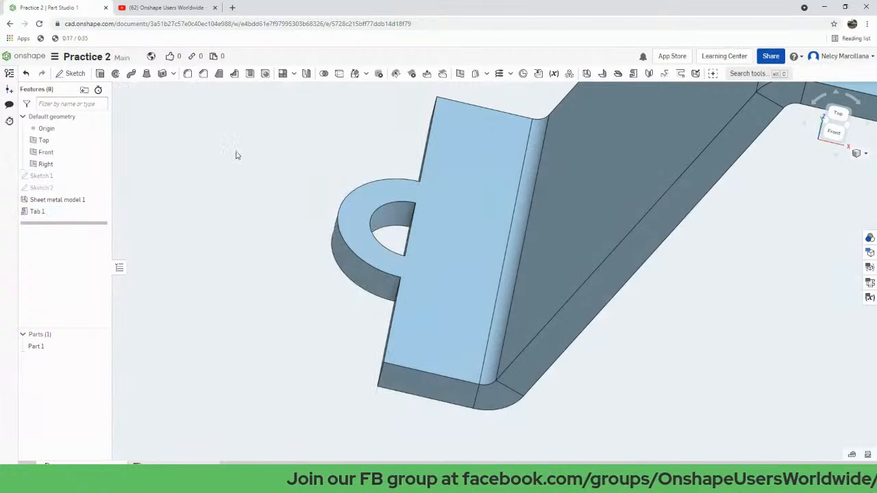
- Show Sketch 1 and set up a Remove extrude of its inner half-circle region overlapping the lower flange
right_click_drag(279, 190, 456, 212)
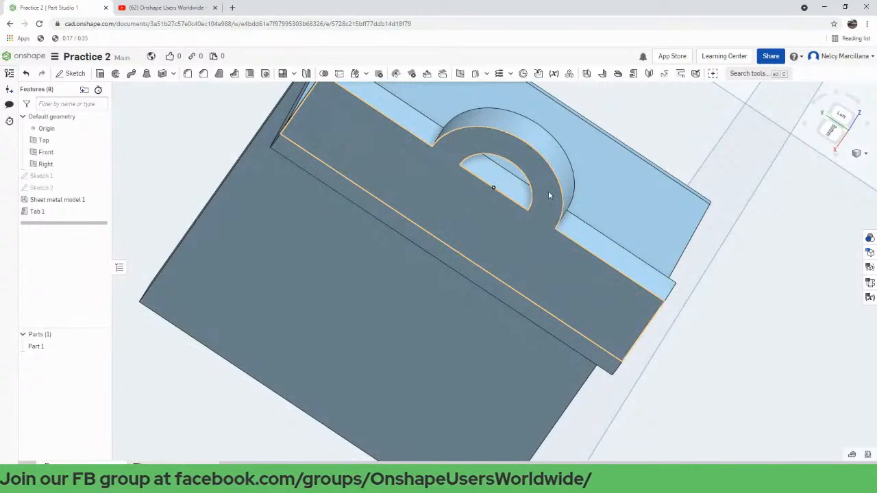
right_click_drag(548, 196, 405, 256)
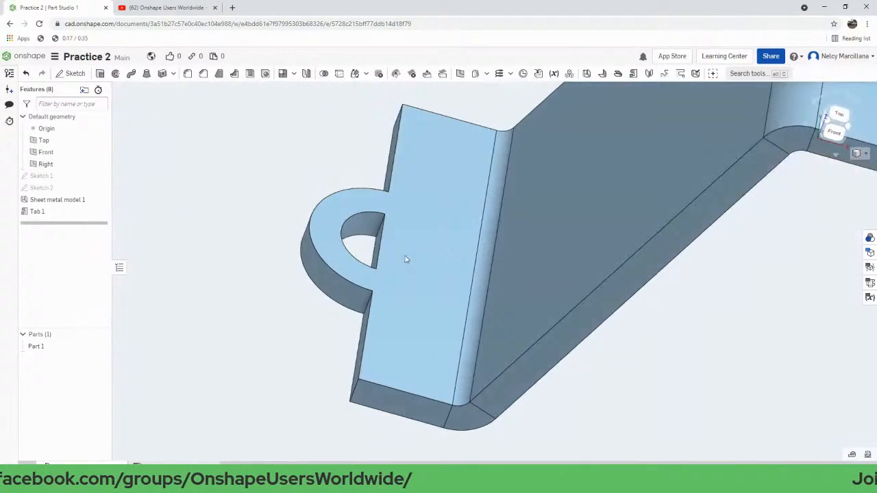
left_click(100, 75)
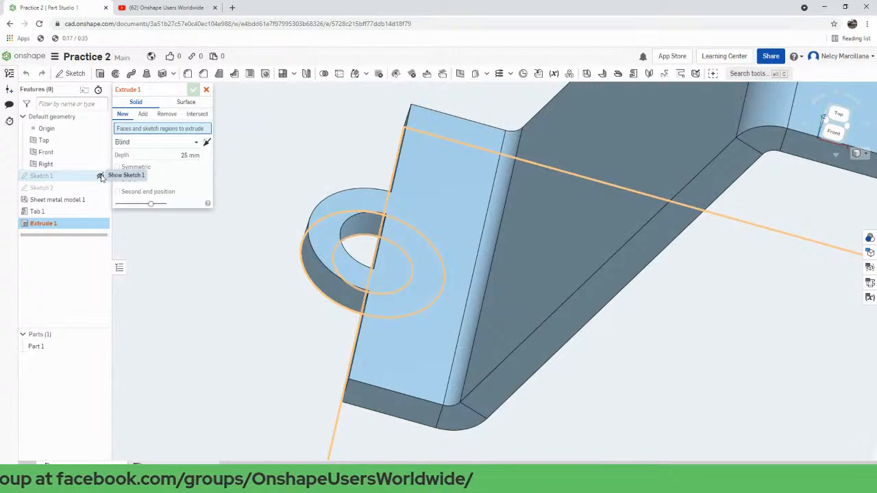
left_click(101, 177)
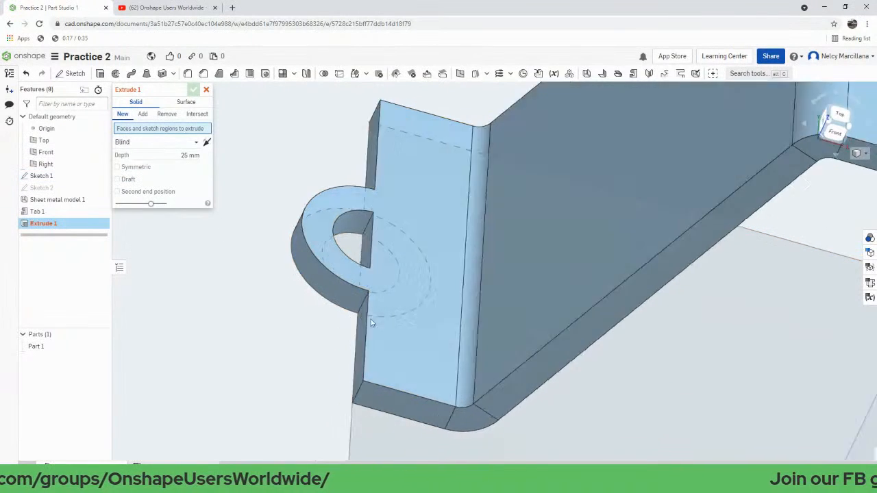
right_click_drag(370, 322, 463, 244)
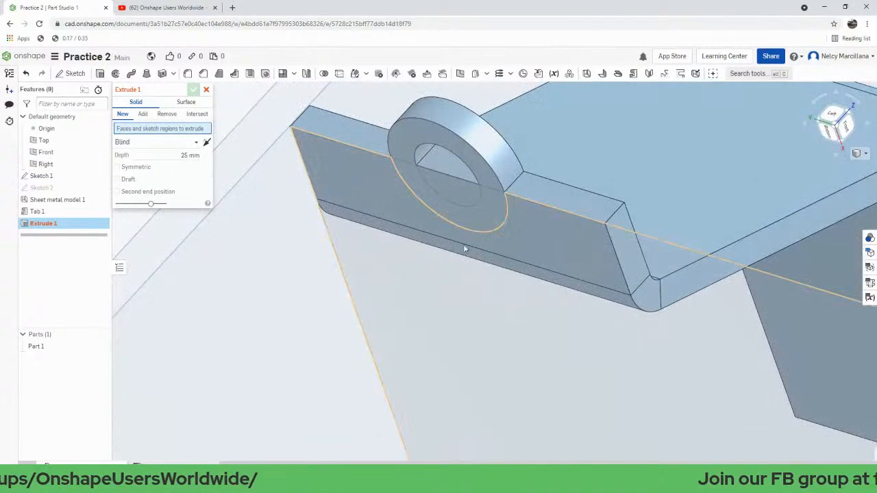
left_click(470, 203)
mouse_move(470, 203)
right_mouse_down()
mouse_move(545, 217)
mouse_move(515, 278)
mouse_move(478, 278)
mouse_move(493, 281)
mouse_move(497, 292)
mouse_move(514, 287)
mouse_move(483, 279)
right_mouse_up()
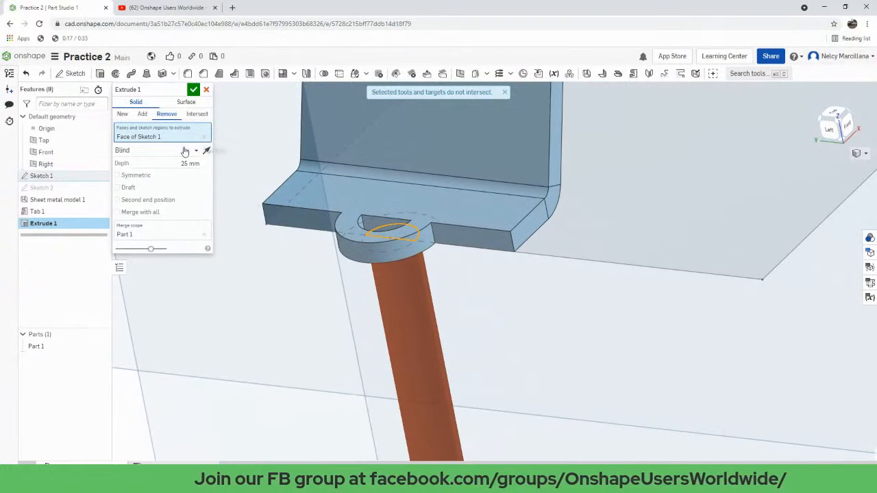
- End the hole cut with Up to face at the lower flange's upper face and accept the extrude
left_click(185, 151)
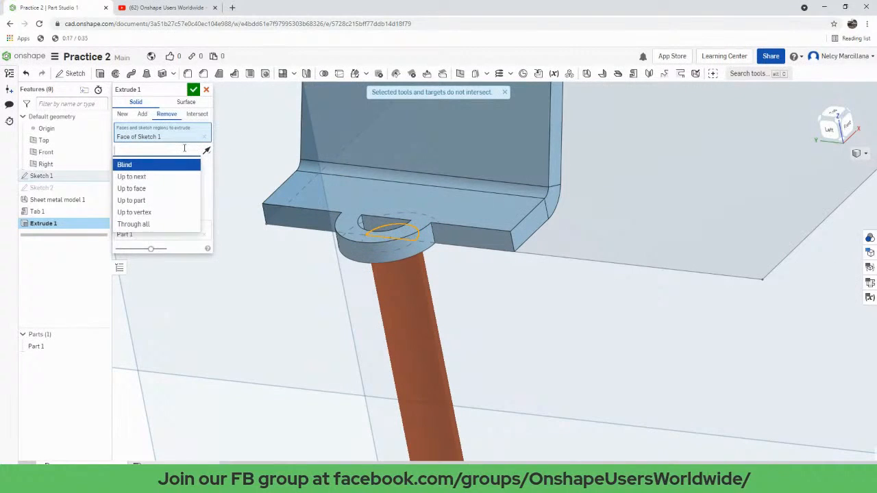
left_click(143, 191)
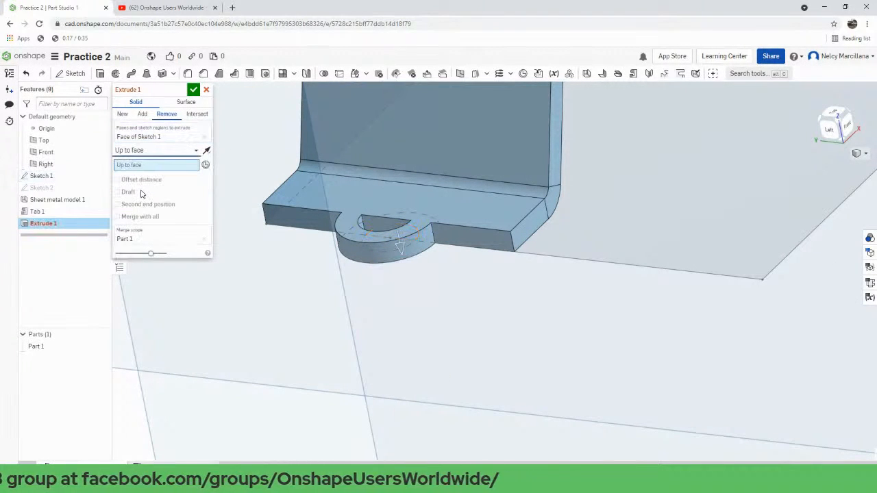
left_click(351, 191)
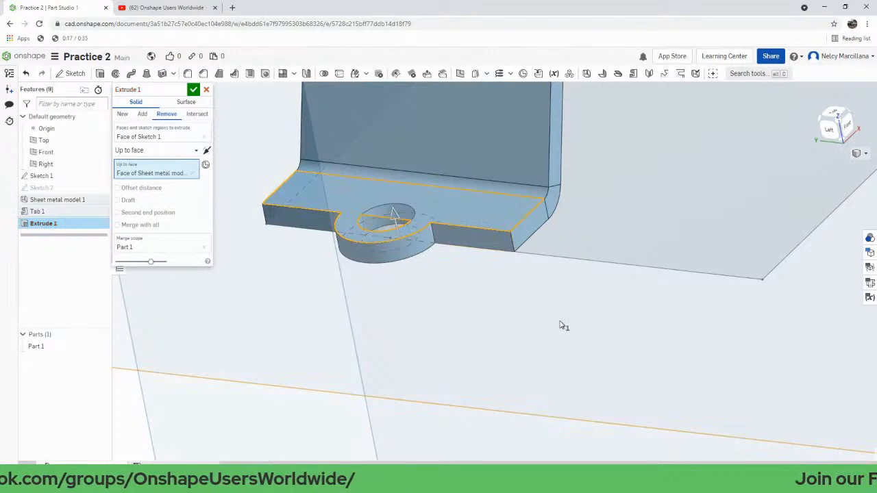
mouse_move(564, 325)
right_mouse_down()
mouse_move(555, 374)
mouse_move(567, 372)
mouse_move(581, 352)
mouse_move(548, 329)
right_mouse_up()
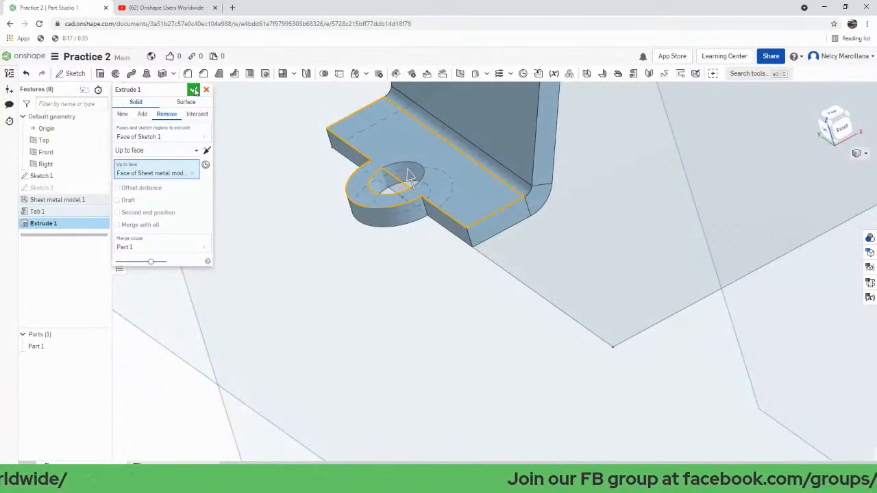
left_click(194, 90)
- Hide the base sketch and switch the model to the Isometric view
scroll(561, 254, "up", 2)
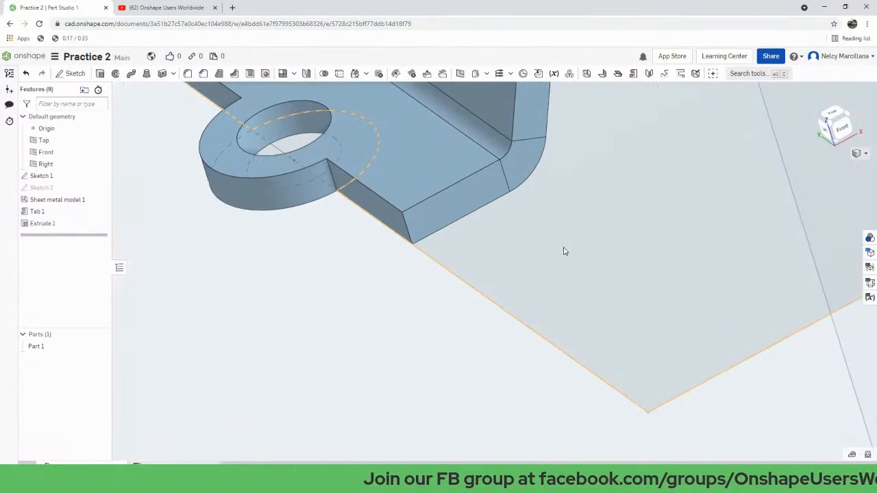
scroll(583, 233, "down", 5)
mouse_move(602, 219)
right_mouse_down()
mouse_move(534, 340)
mouse_move(548, 283)
mouse_move(612, 298)
mouse_move(569, 284)
right_mouse_up()
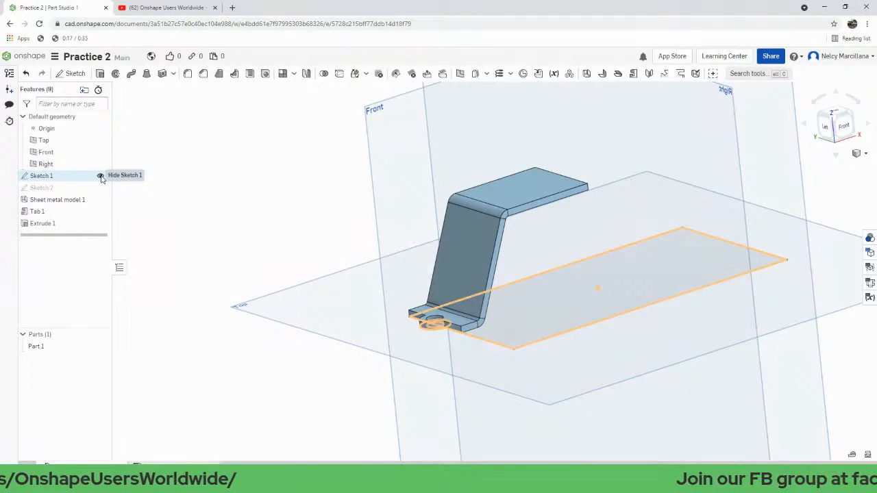
left_click(101, 176)
left_click(857, 154)
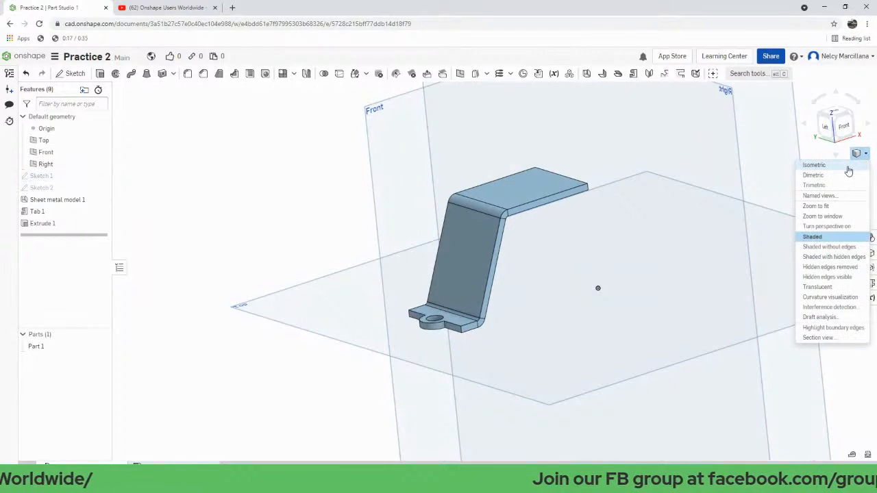
left_click(847, 168)
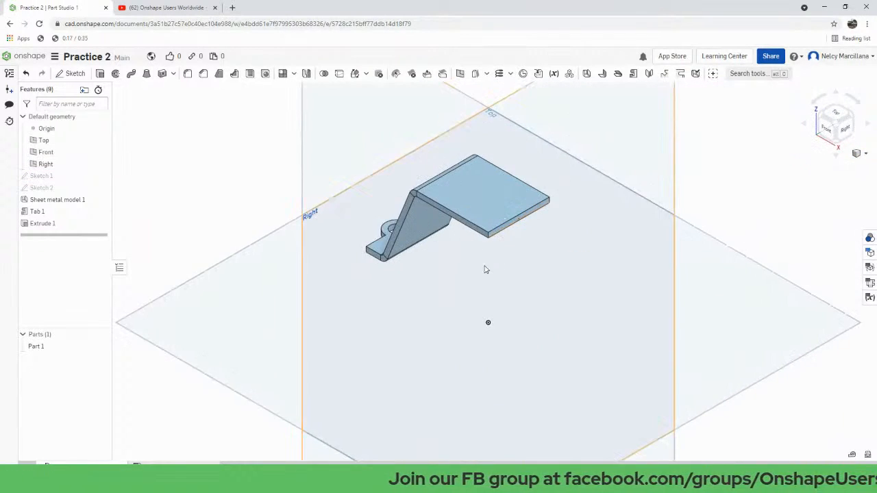
- Set up a part mirror of the bent half-bracket (Part 1) about the Front plane
right_click_drag(484, 270, 500, 272)
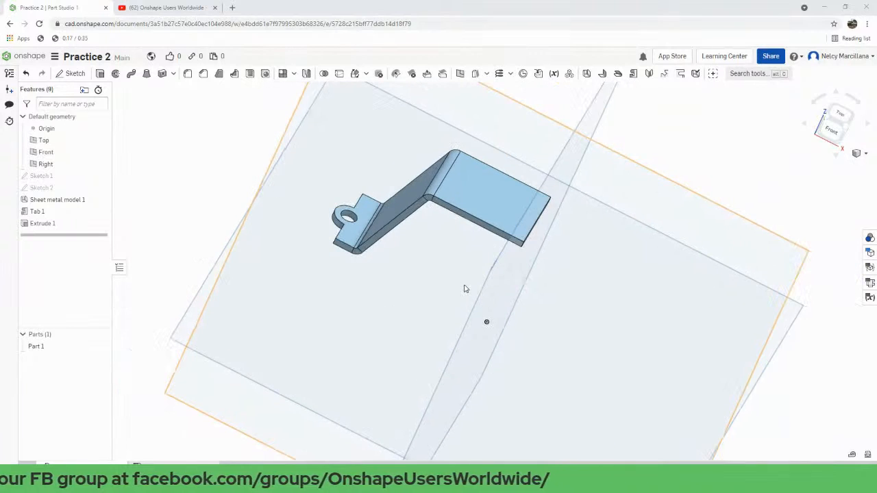
right_click_drag(471, 289, 405, 249)
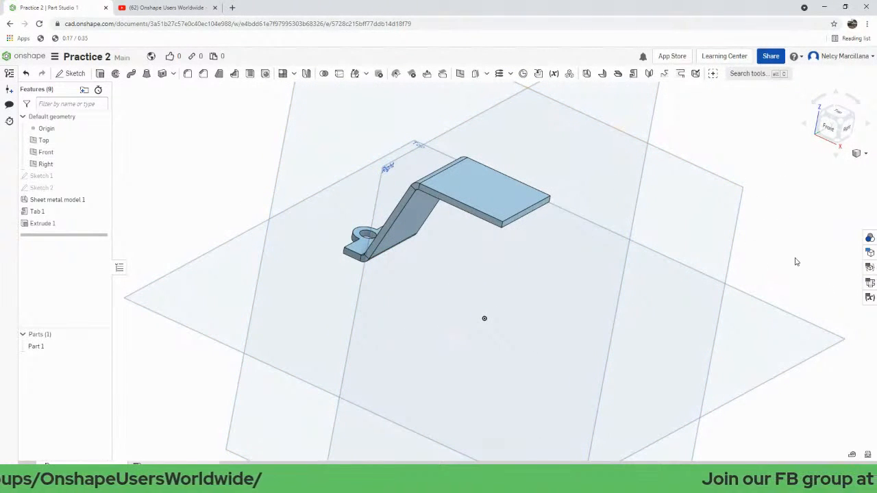
key("alt+c")
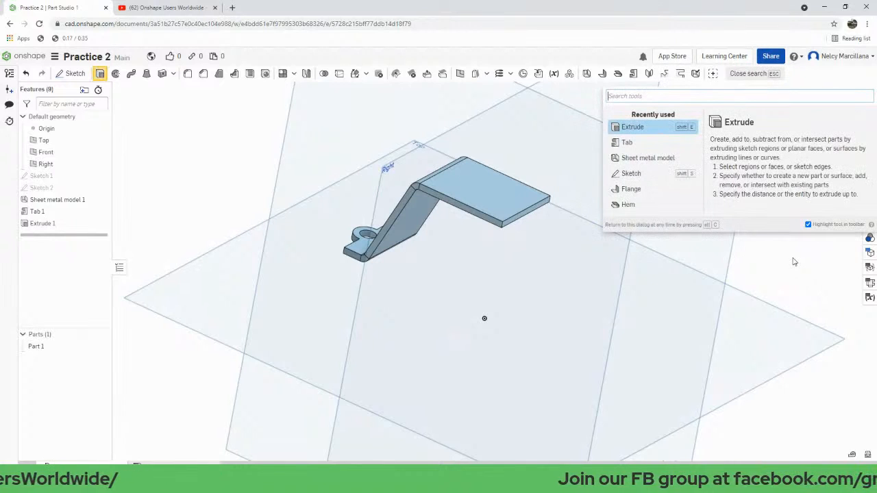
type("mir")
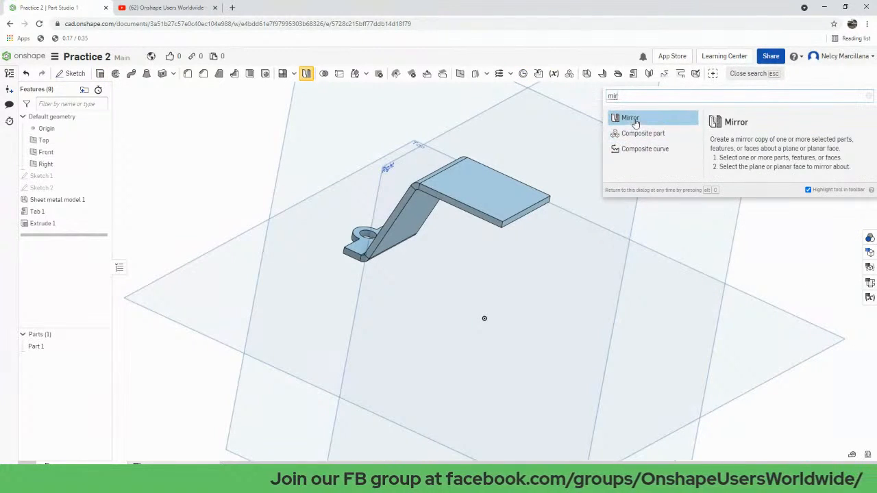
left_click(630, 119)
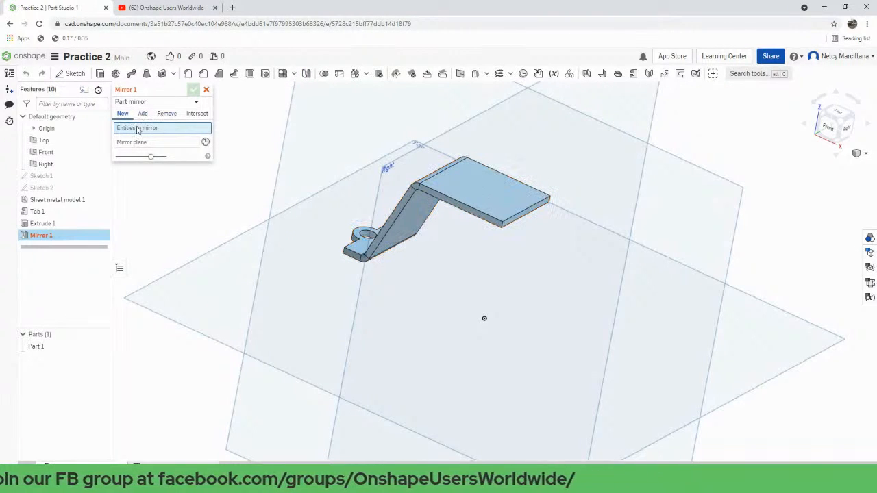
left_click(502, 195)
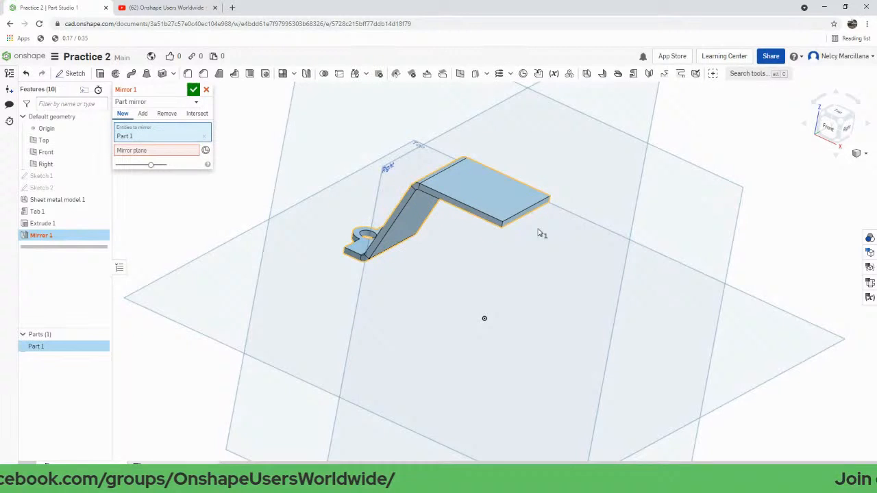
left_click(183, 155)
scroll(413, 239, "up", 2)
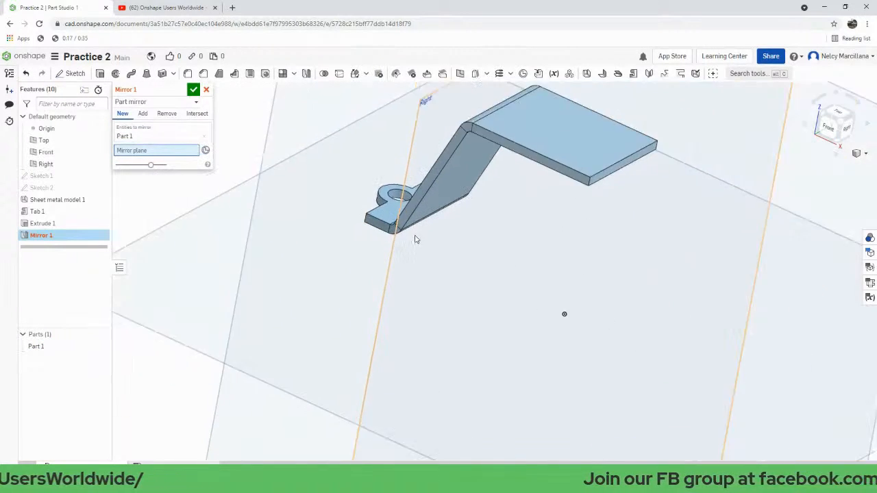
scroll(417, 238, "down", 4)
middle_click_drag(485, 267, 487, 329)
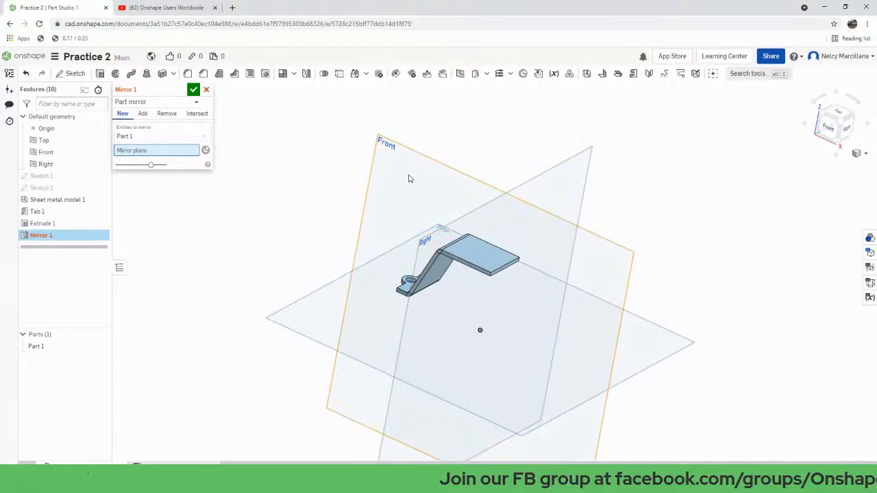
left_click(408, 179)
right_click_drag(434, 332, 431, 352)
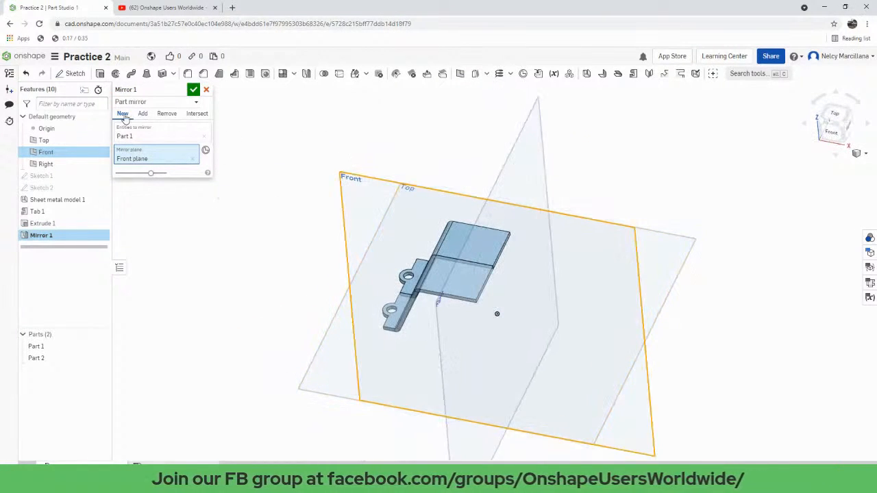
- Set the Front-plane mirror to Add so the copy joins the original part, and accept it
left_click(143, 114)
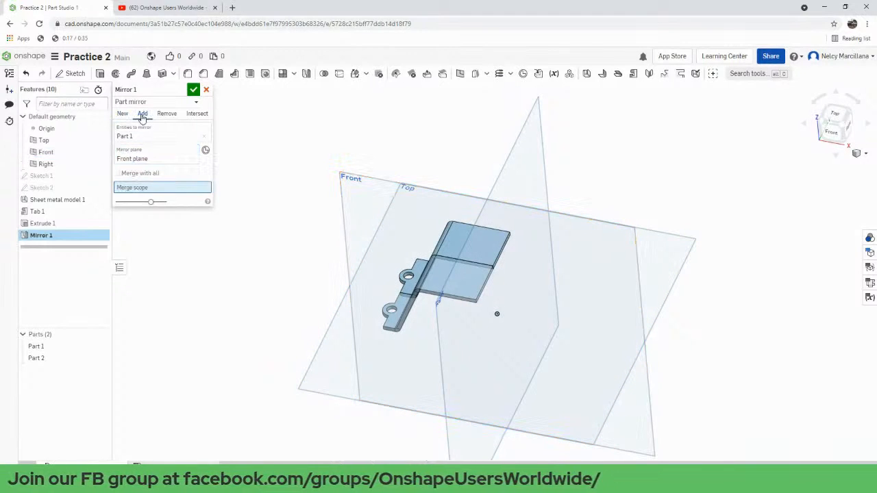
mouse_move(306, 200)
right_mouse_down()
mouse_move(333, 231)
mouse_move(309, 186)
mouse_move(294, 185)
mouse_move(292, 196)
right_mouse_up()
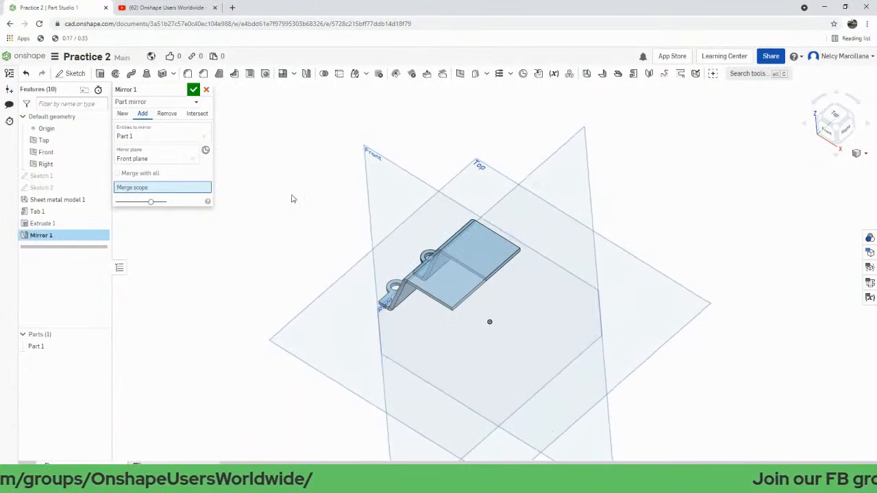
left_click(193, 90)
mouse_move(299, 235)
right_mouse_down()
mouse_move(336, 265)
mouse_move(301, 212)
mouse_move(301, 225)
right_mouse_up()
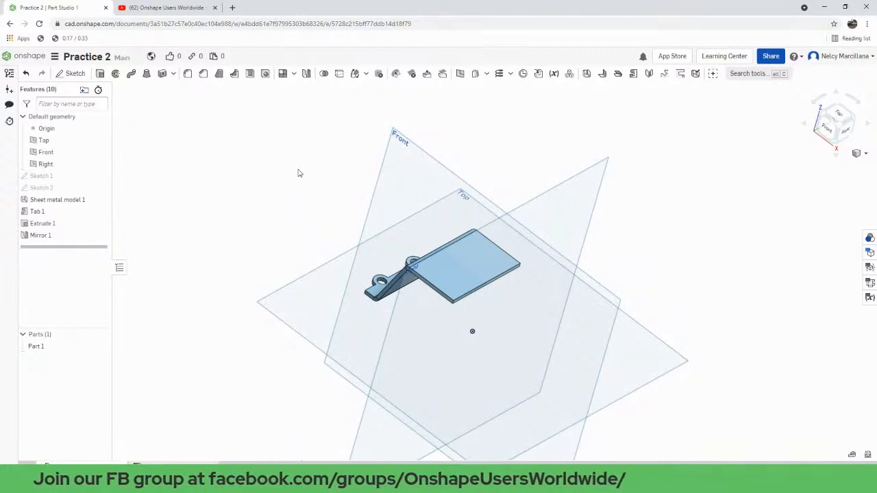
- Set up a second part mirror of Part 1 about the Right plane
key("alt+c")
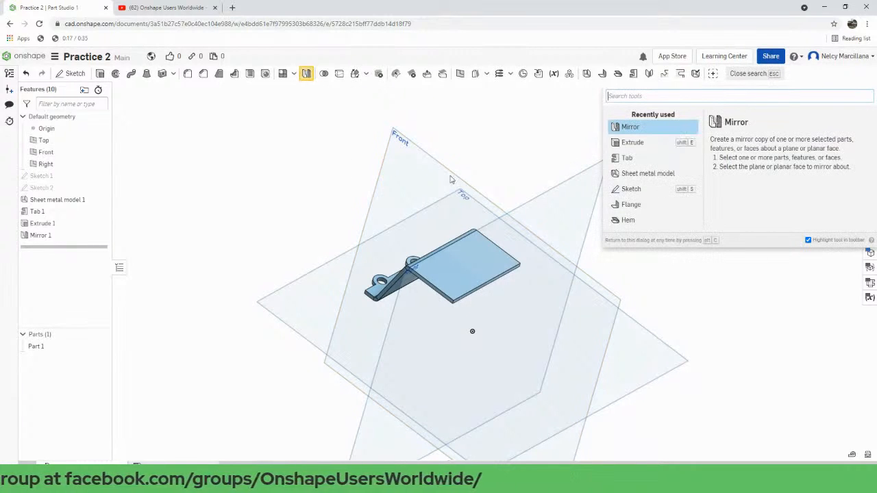
left_click(663, 132)
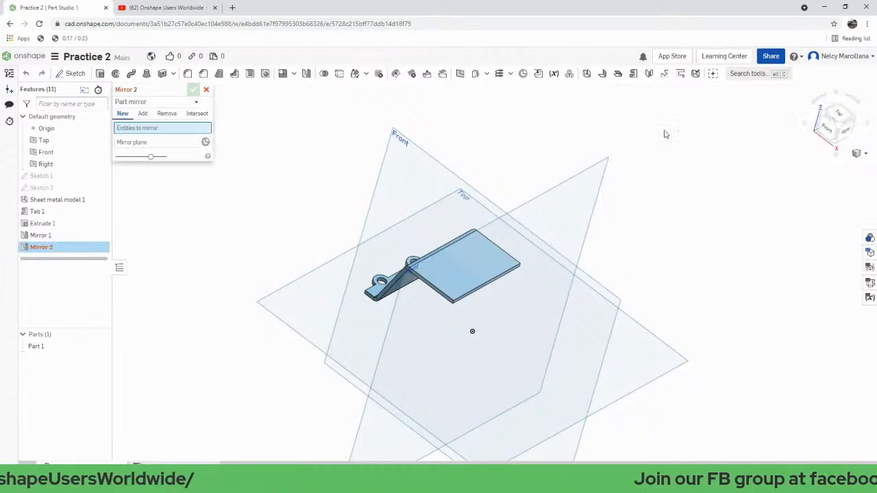
left_click(490, 267)
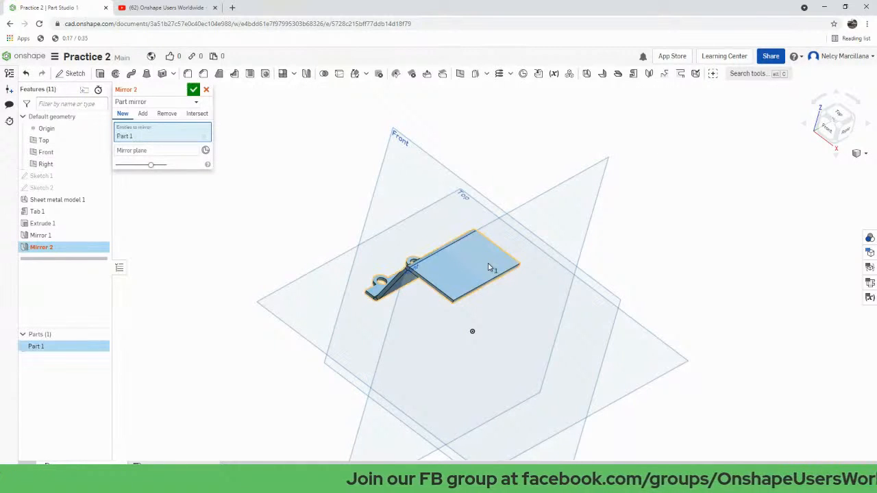
left_click(168, 150)
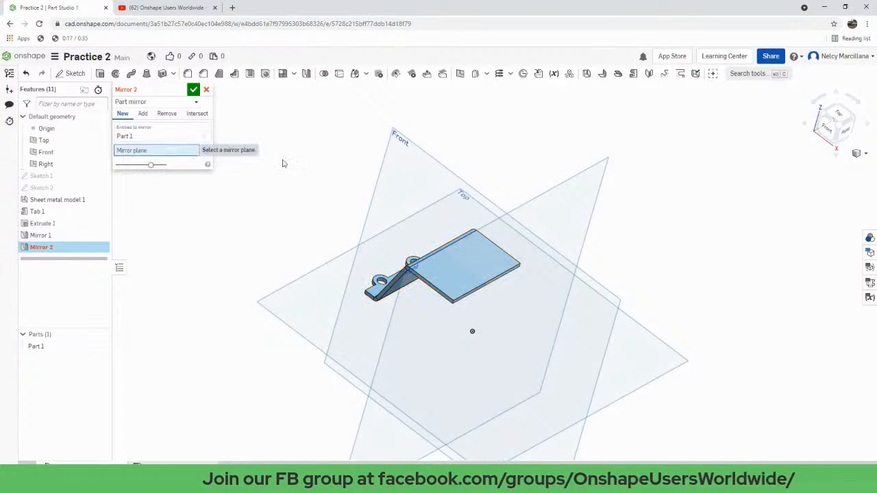
right_click_drag(554, 334, 405, 213)
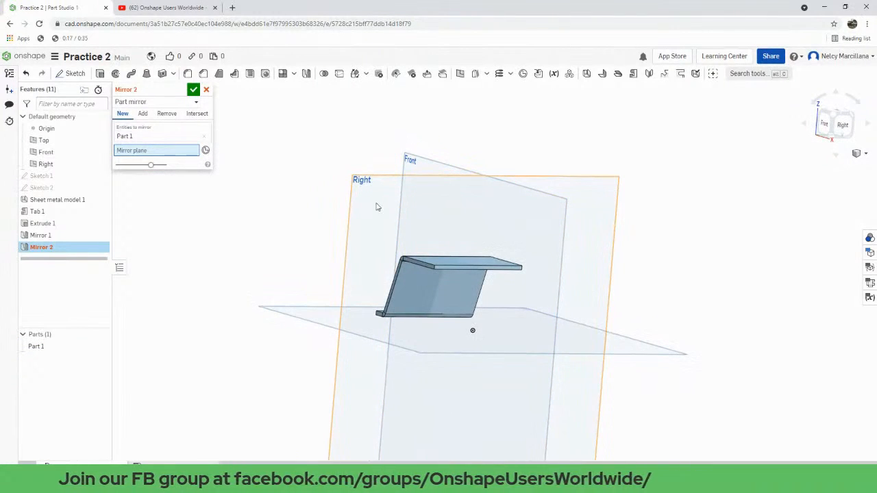
left_click(375, 205)
right_click_drag(532, 313, 560, 341)
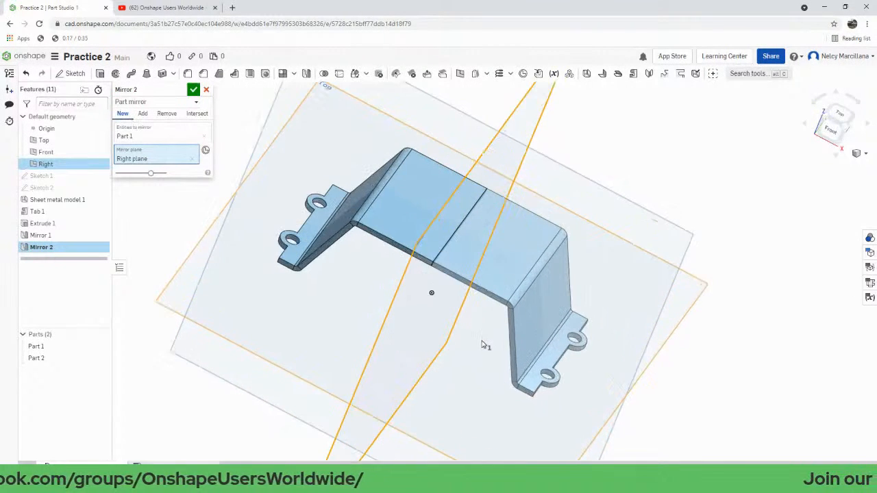
right_click_drag(482, 343, 476, 344)
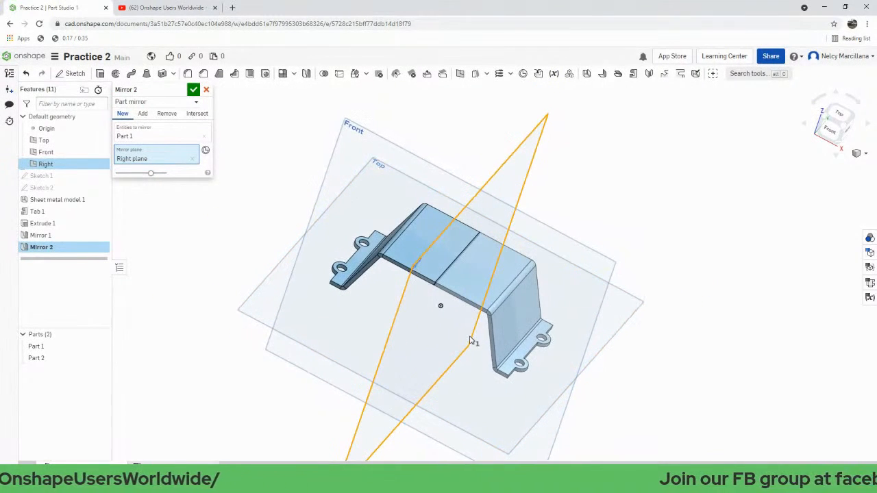
- Set the Right-plane mirror to Add so both halves form one bracket, and accept it
left_click(143, 114)
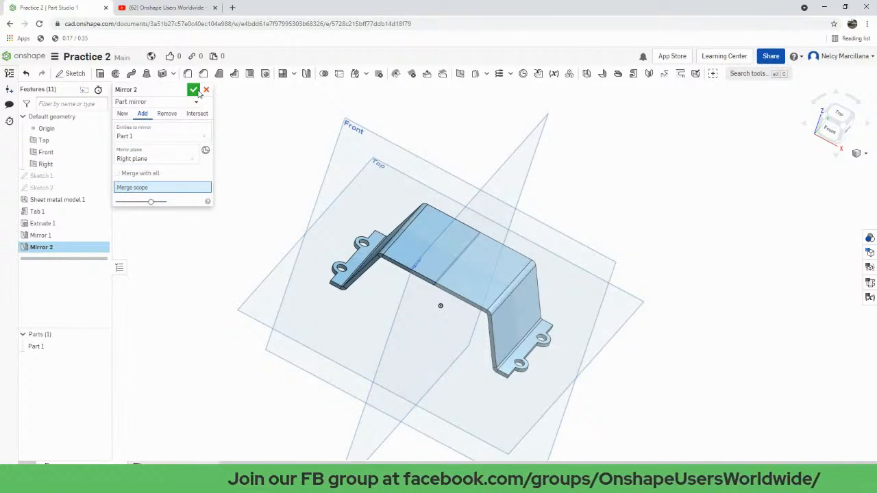
left_click(194, 90)
right_click_drag(648, 343, 543, 346)
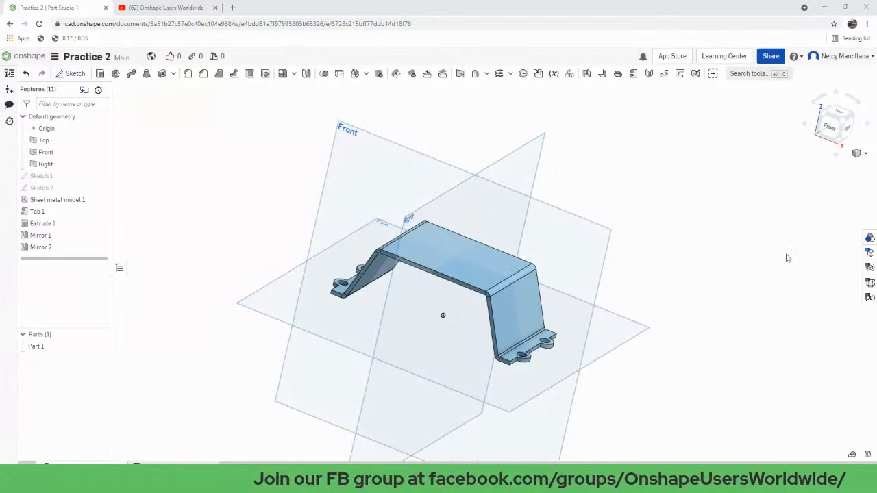
- Switch the completed bracket to the Isometric view
left_click(865, 154)
left_click(847, 166)
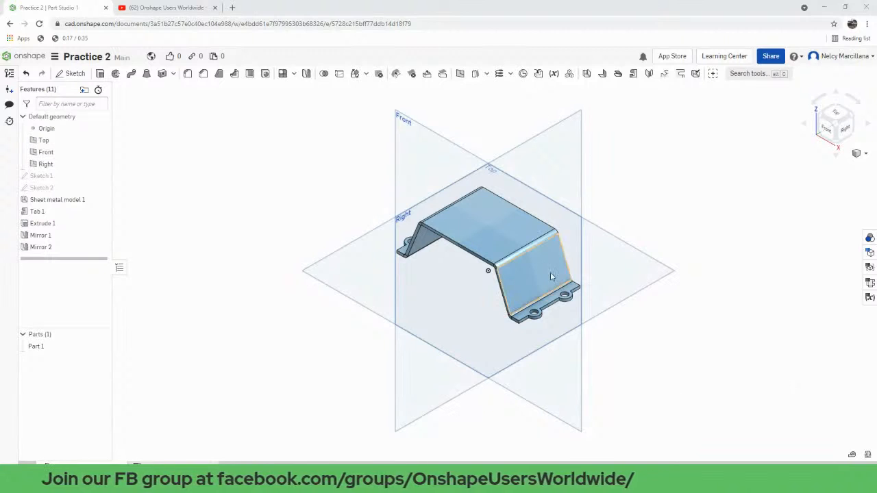
middle_click_drag(550, 272, 520, 284)
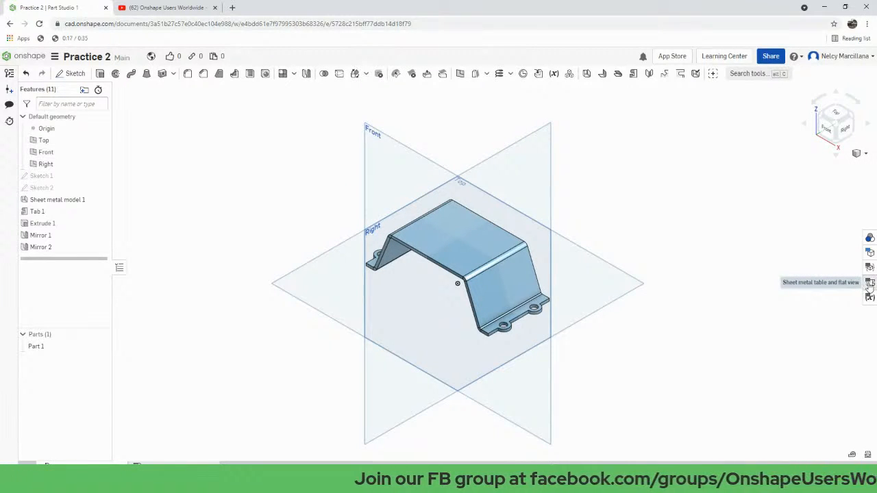
- Open the sheet metal table and flat view, and widen it to show the whole flat pattern
left_click(868, 285)
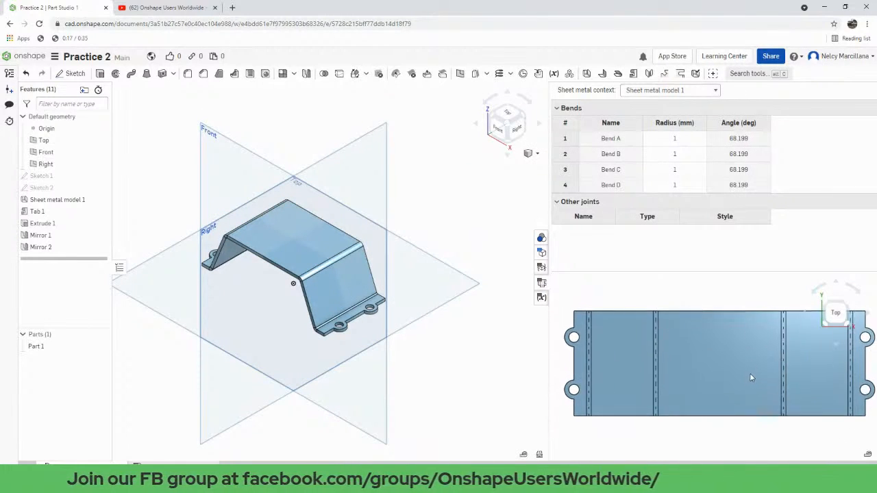
mouse_move(750, 374)
middle_mouse_down()
mouse_move(740, 383)
mouse_move(738, 365)
mouse_move(746, 377)
middle_mouse_up()
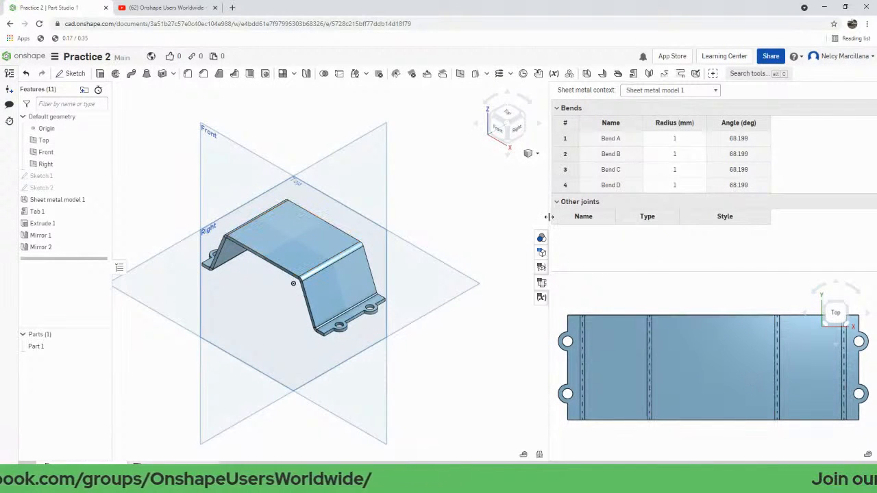
left_click_drag(548, 216, 431, 241)
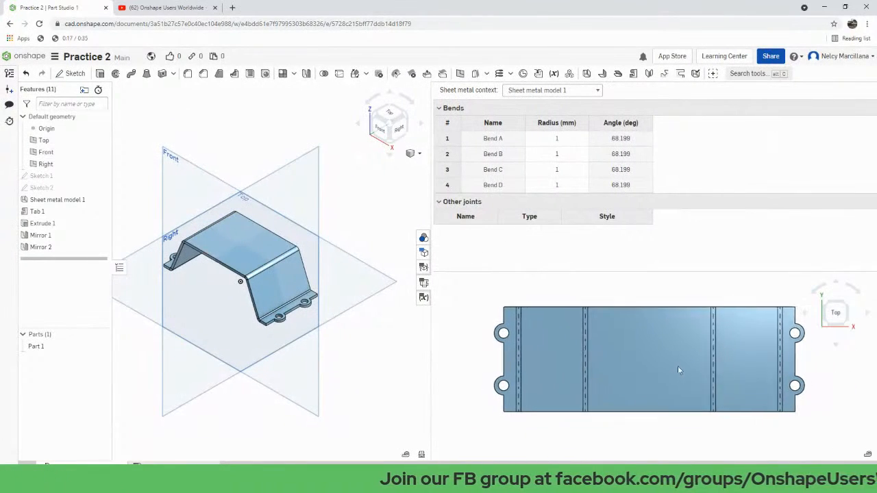
middle_click_drag(678, 370, 668, 358)
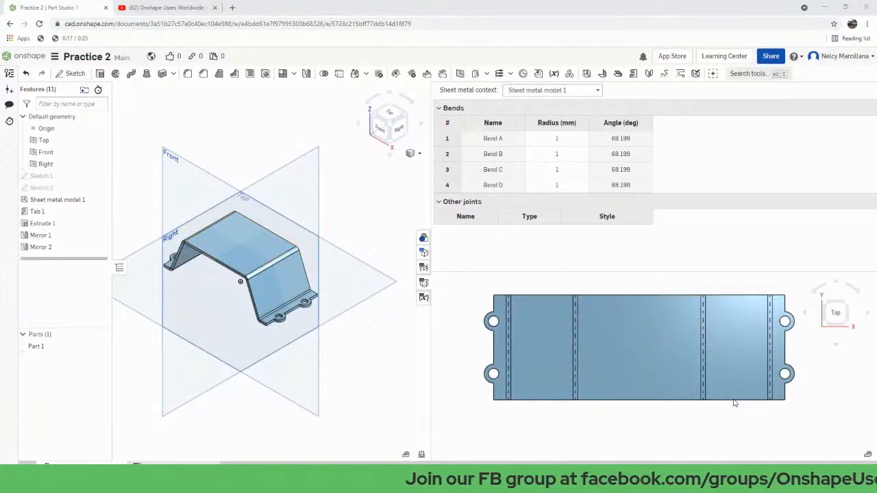
- Start a new sketch on the central face of the flat pattern
left_click(635, 342)
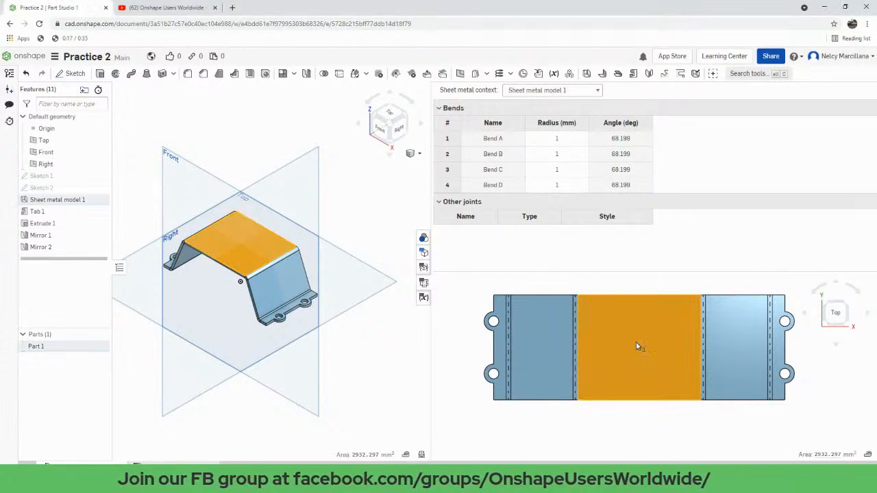
right_click(636, 342)
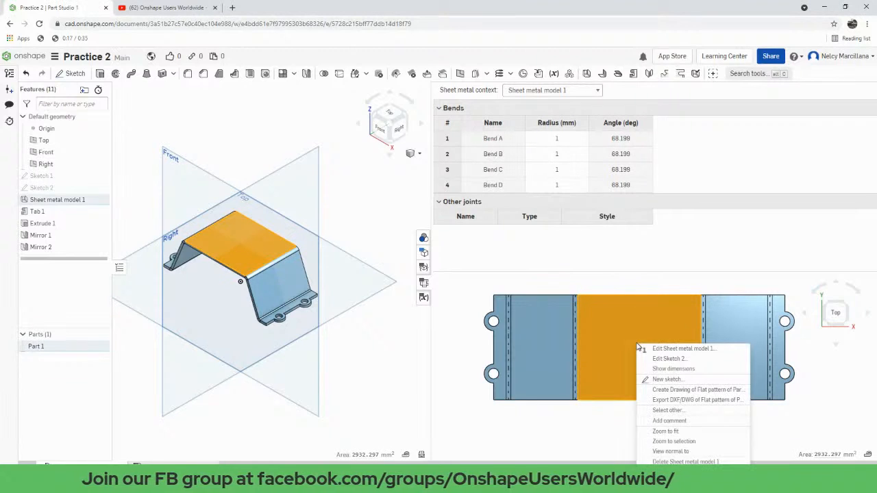
left_click(682, 380)
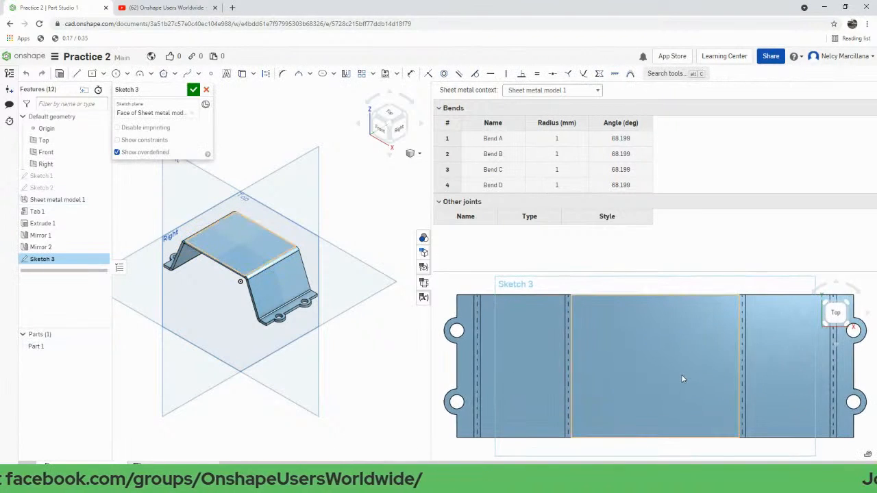
mouse_move(735, 401)
middle_mouse_down()
mouse_move(733, 386)
mouse_move(718, 386)
middle_mouse_up()
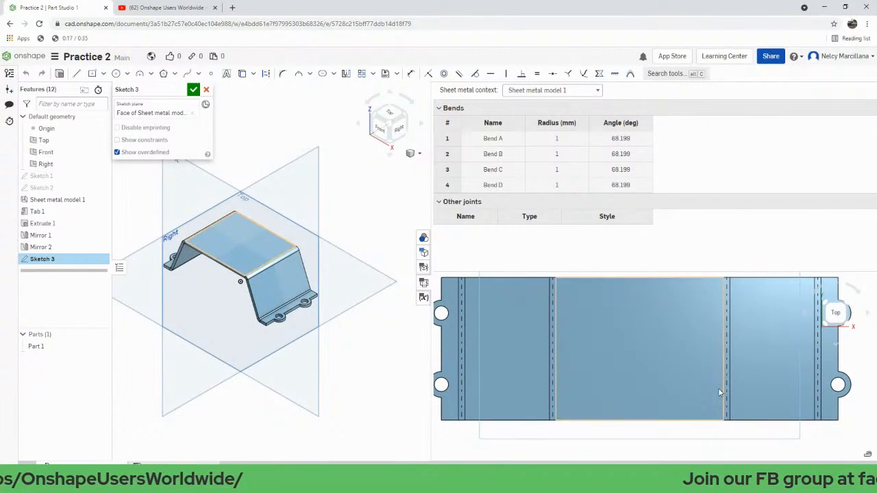
- Draw a corner rectangle across the bend on the right side of the flat pattern's central face
left_click(103, 74)
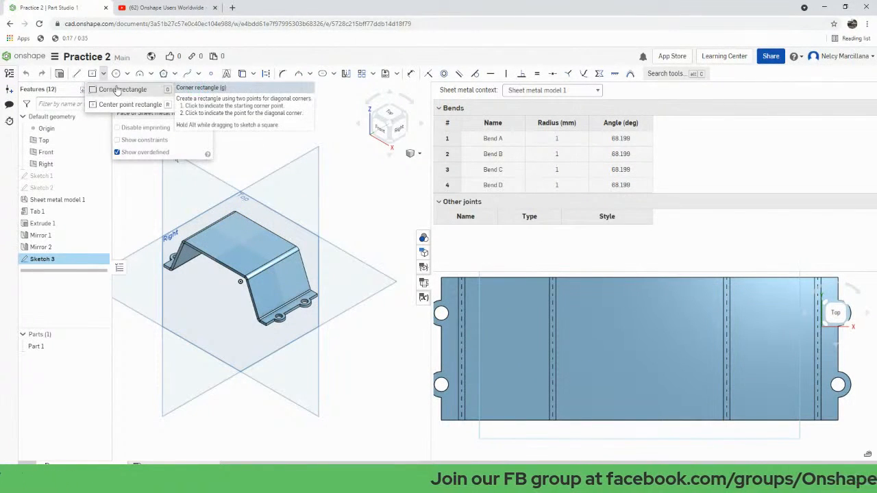
left_click(118, 89)
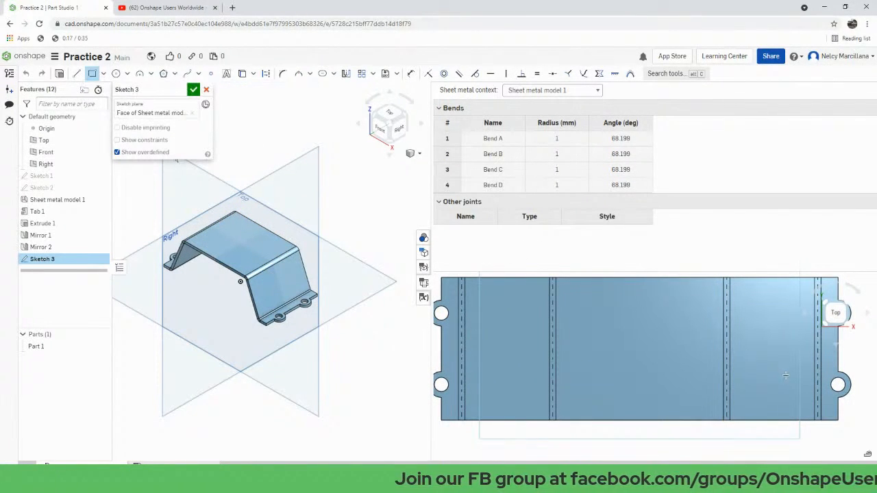
left_click(713, 338)
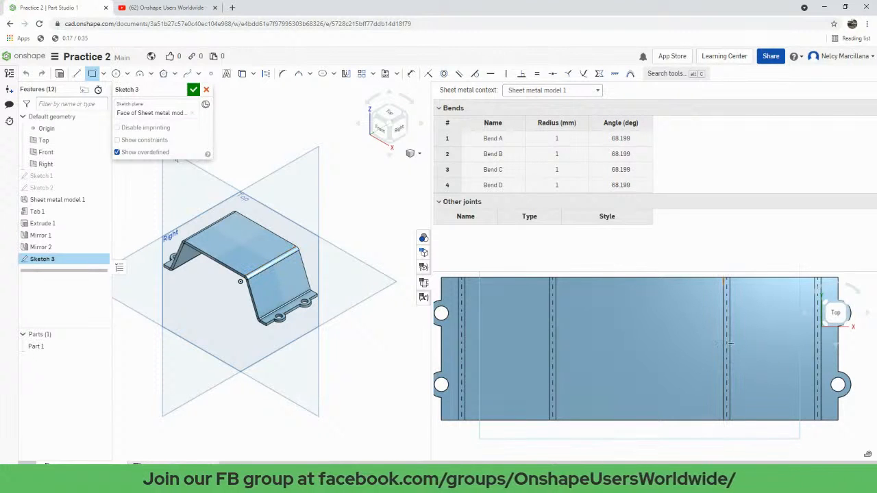
left_click(772, 366)
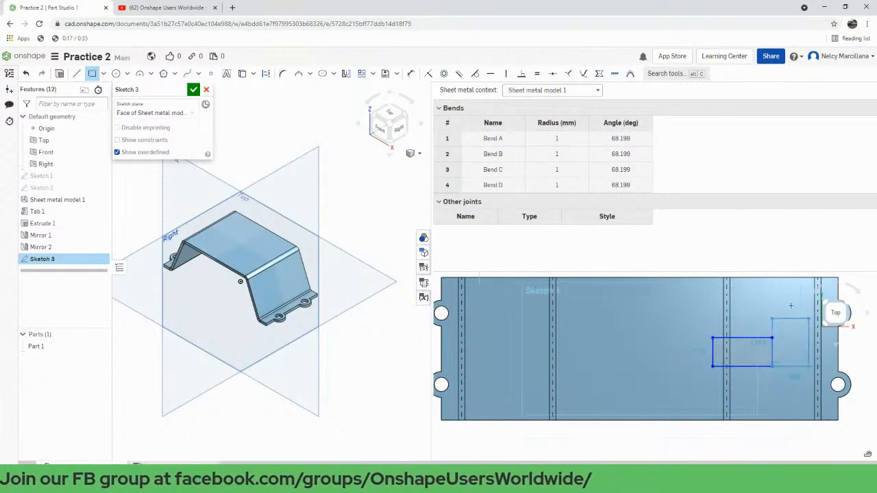
- Dimension the rectangle's height between its two horizontal sides as 10 mm
key("Escape")
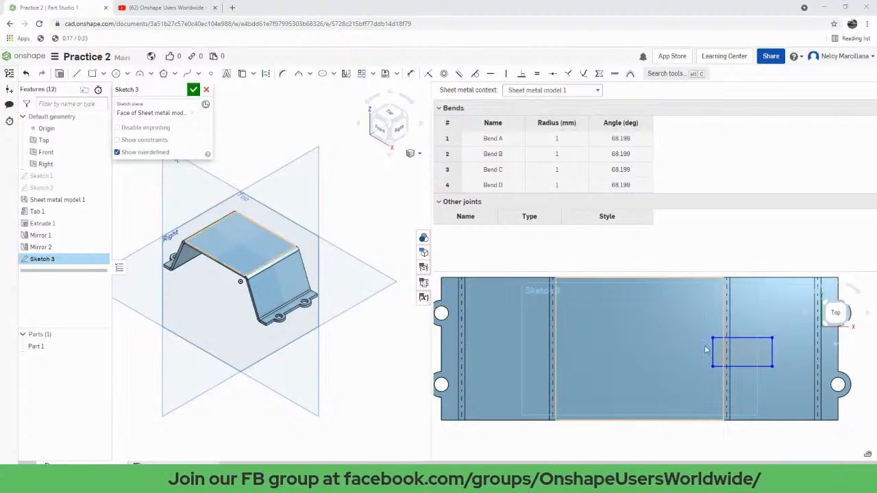
mouse_move(706, 346)
middle_mouse_down()
mouse_move(680, 312)
mouse_move(675, 366)
middle_mouse_up()
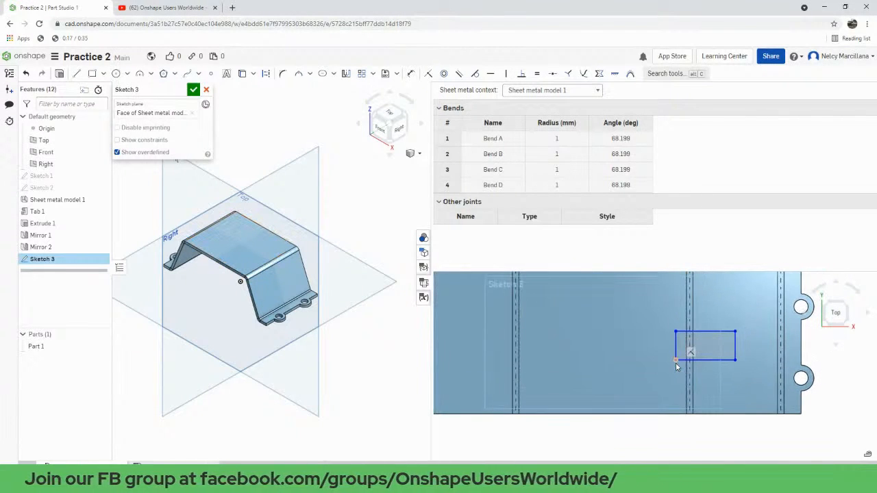
key("d")
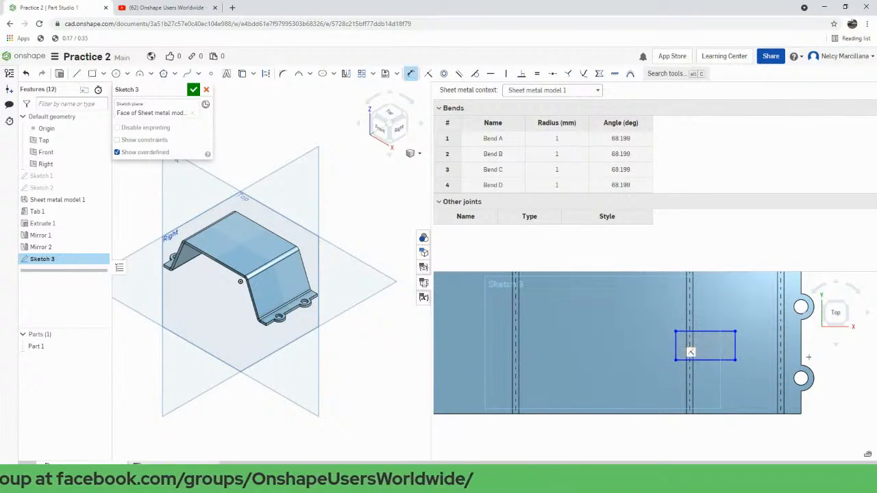
left_click(717, 331)
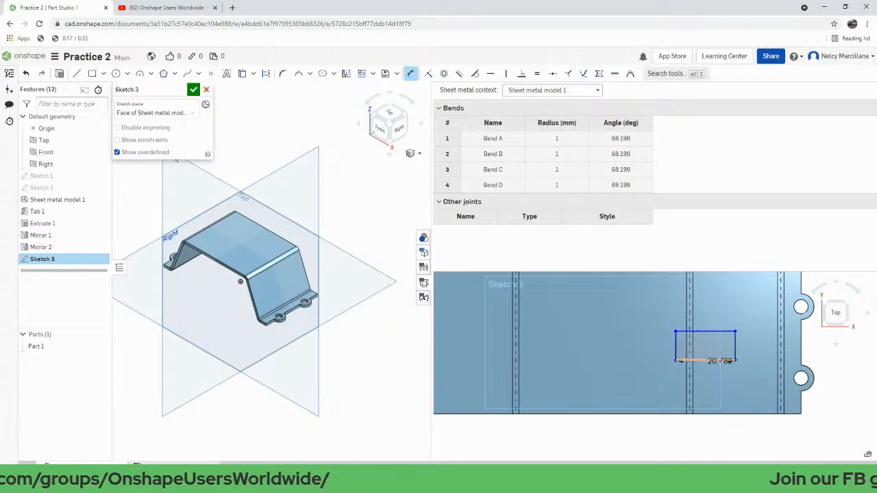
left_click(720, 359)
left_click(759, 356)
type("10")
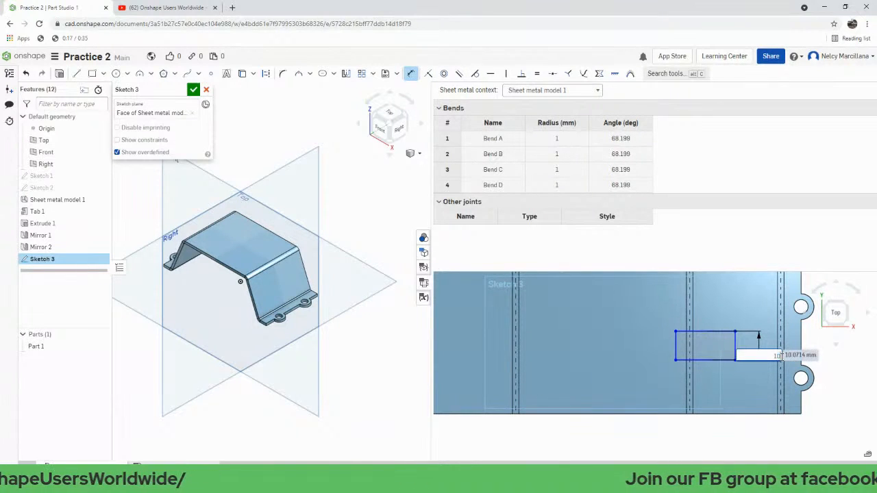
key("Return")
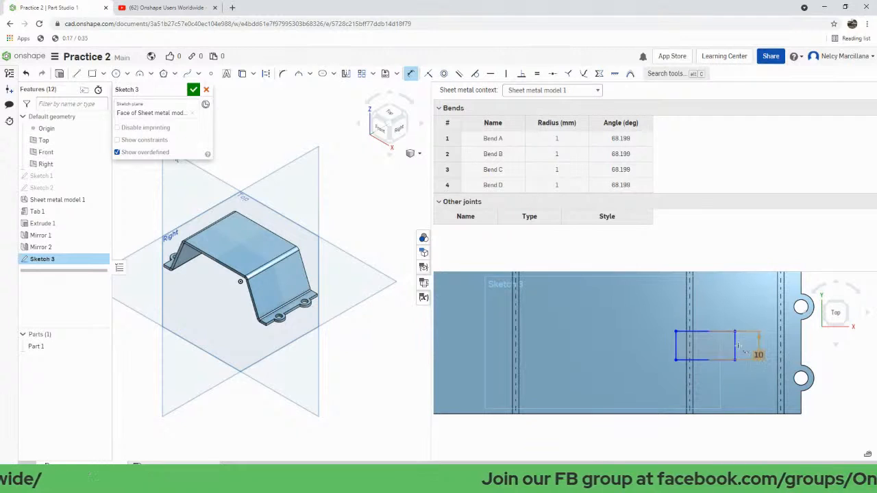
- Dimension the rectangle's two vertical sides 10 mm each from the nearest edge of the bend
left_click(676, 339)
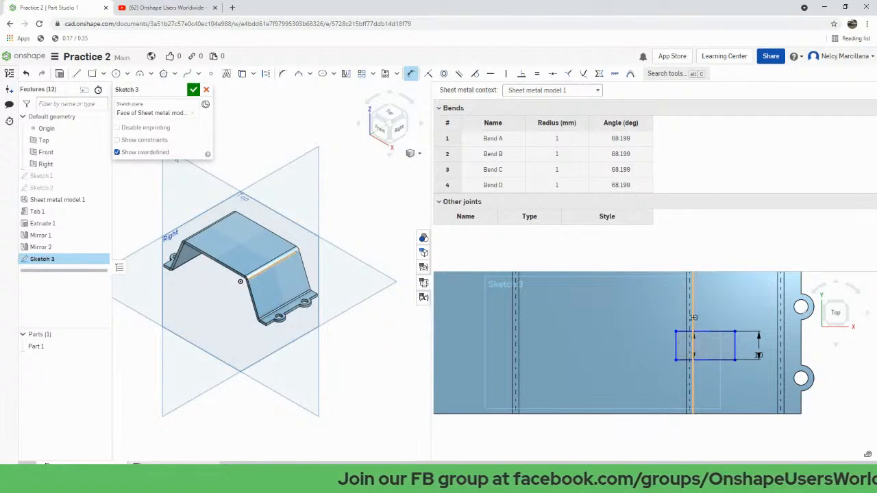
left_click(685, 310)
left_click(685, 307)
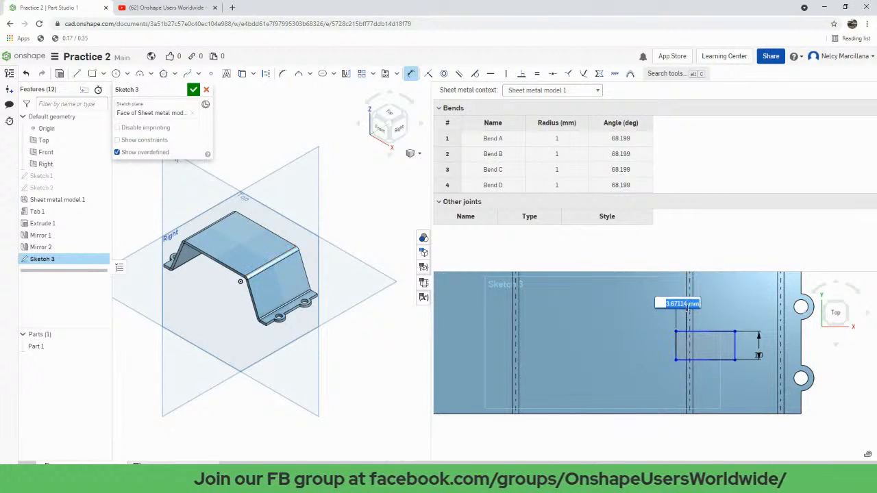
type("1")
key("Return")
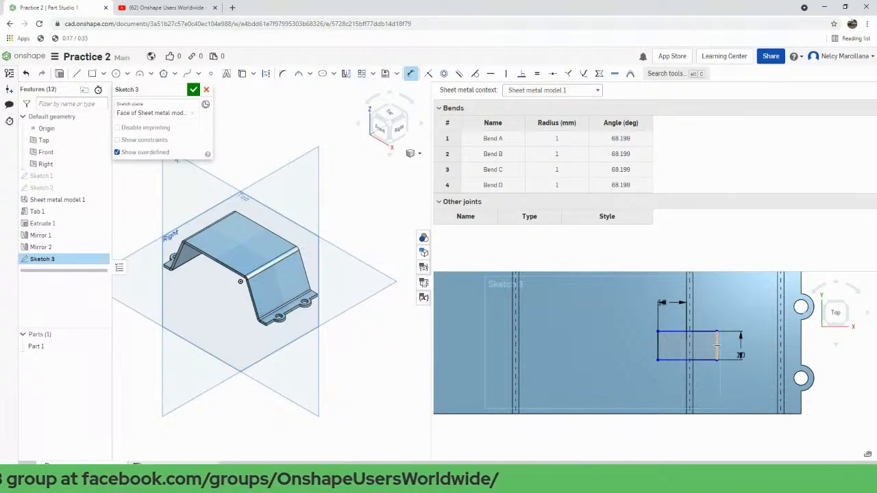
left_click(716, 348)
left_click(718, 306)
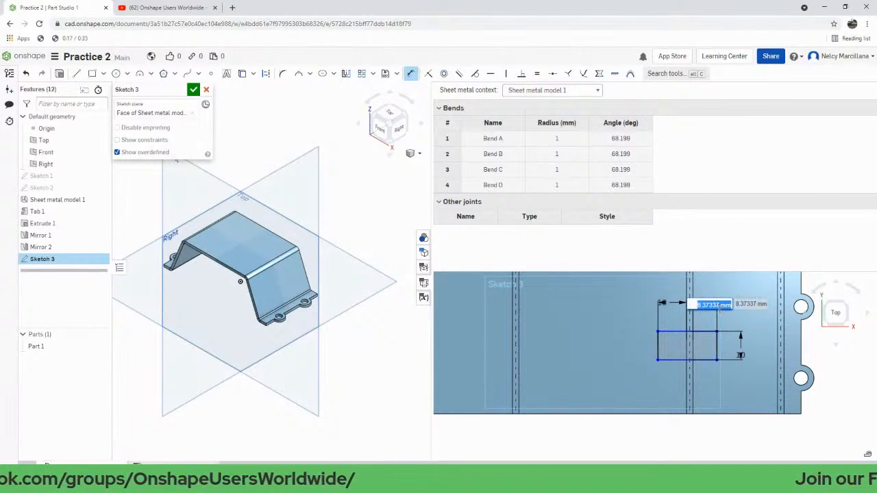
type("10")
key("Return")
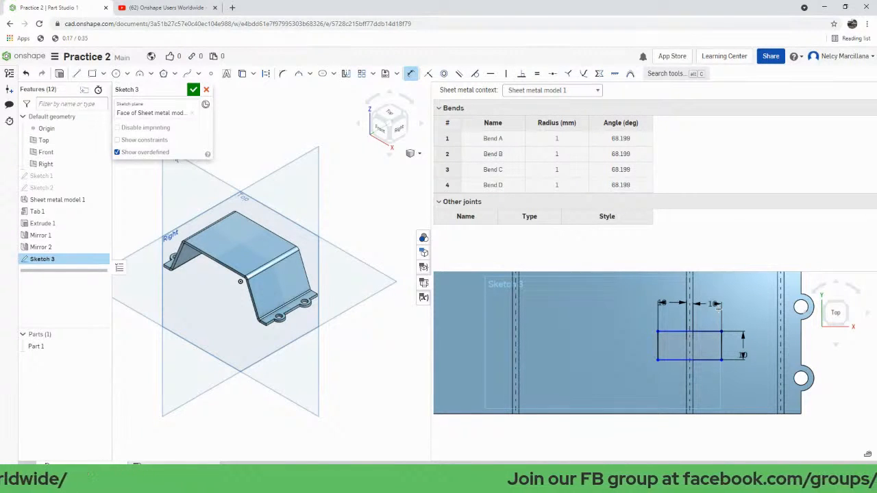
- Draw a vertical line about 25.7 mm long down from the midpoint of the central face's upper edge and make it construction
middle_click_drag(602, 355, 618, 367)
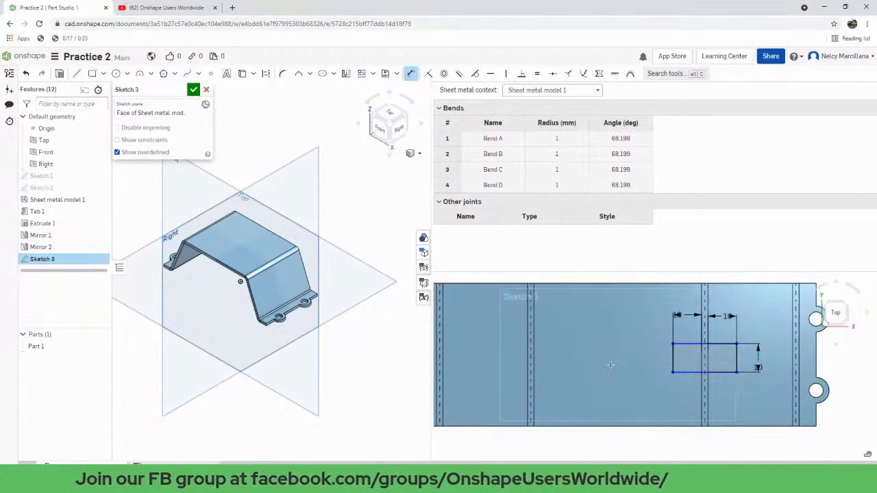
key("l")
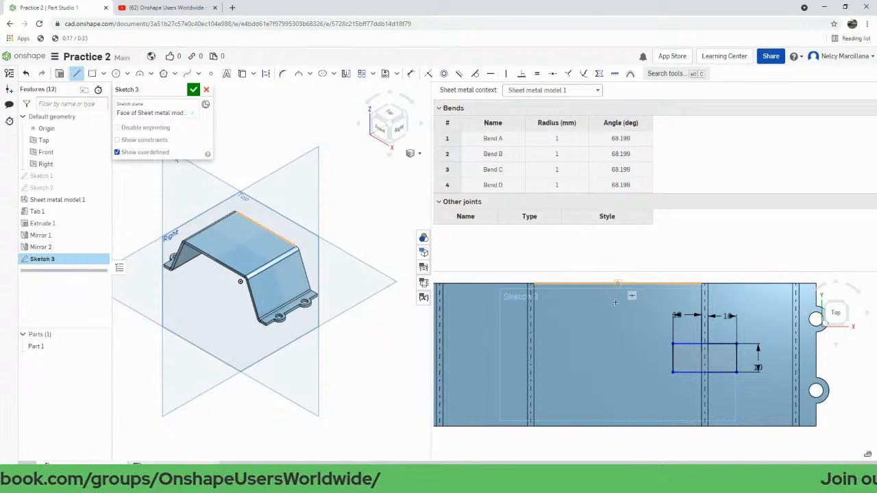
left_click(618, 281)
left_click(617, 356)
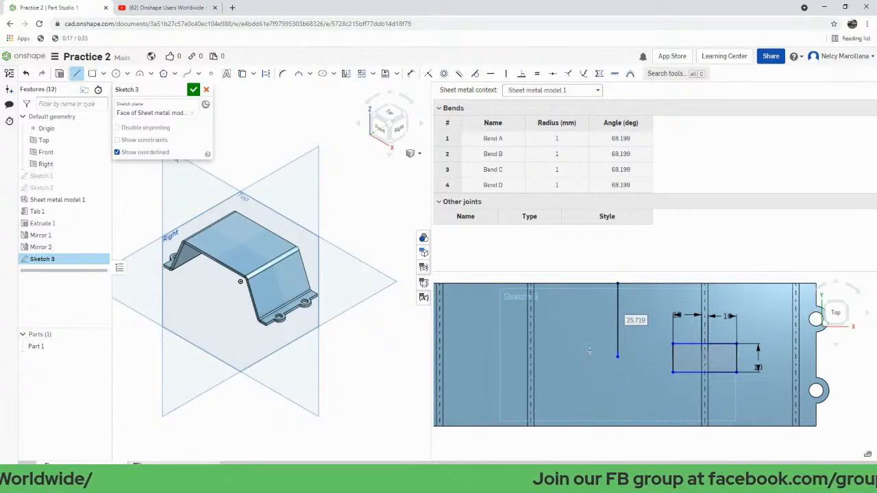
key("Escape")
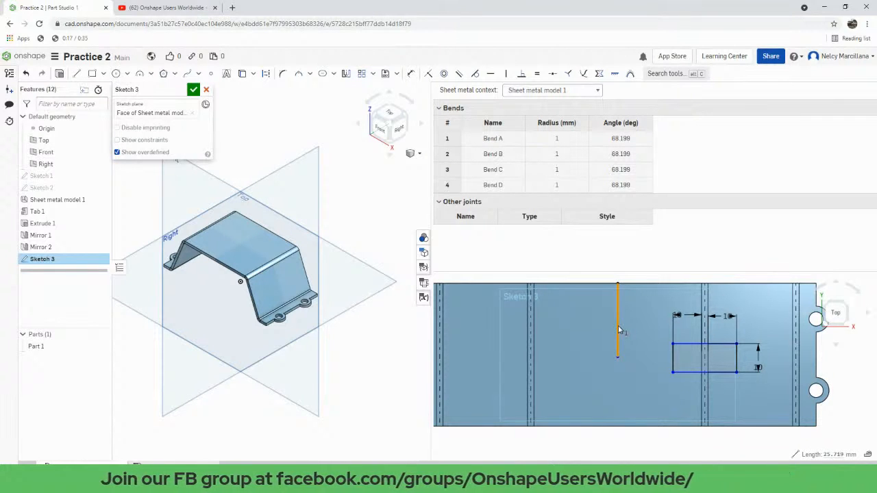
key("q")
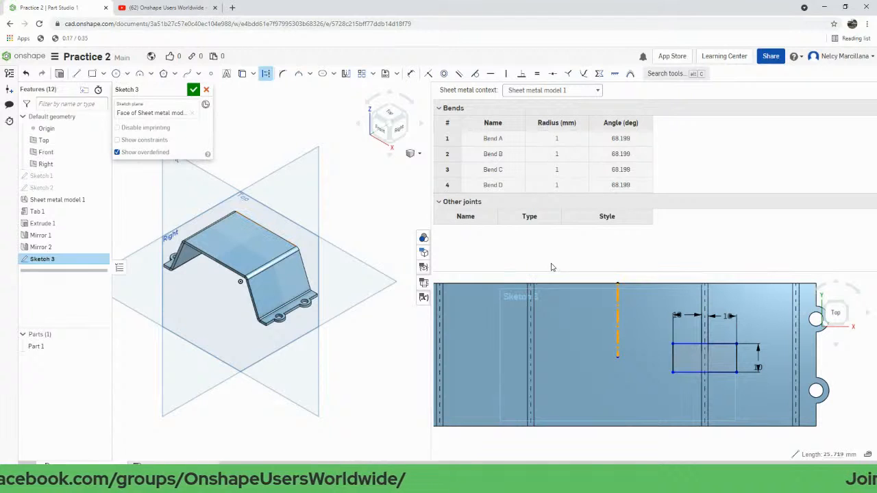
- Mirror the rectangle's four sides about the vertical construction line onto the opposite bend with the sketch Mirror tool
left_click(664, 75)
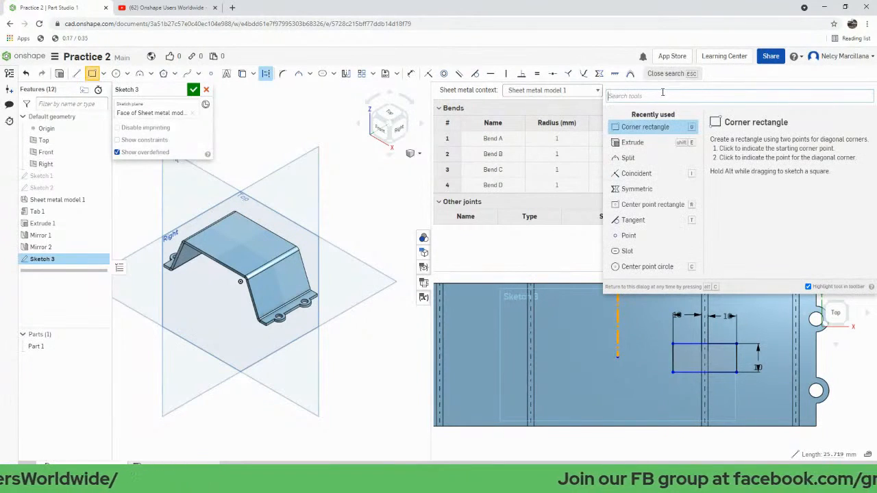
type("mir")
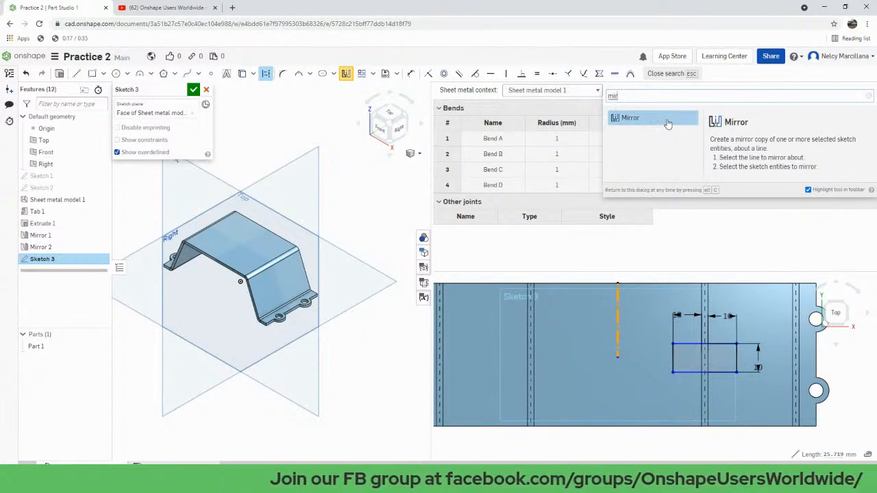
left_click(668, 124)
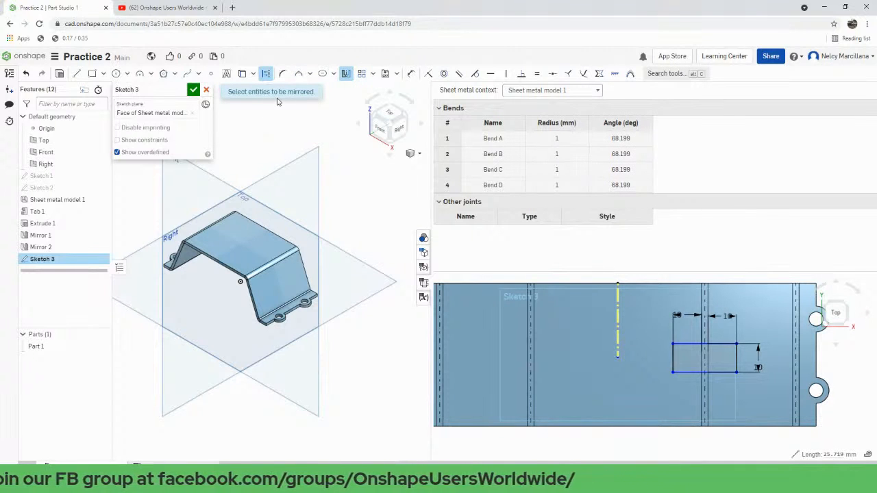
left_click(720, 344)
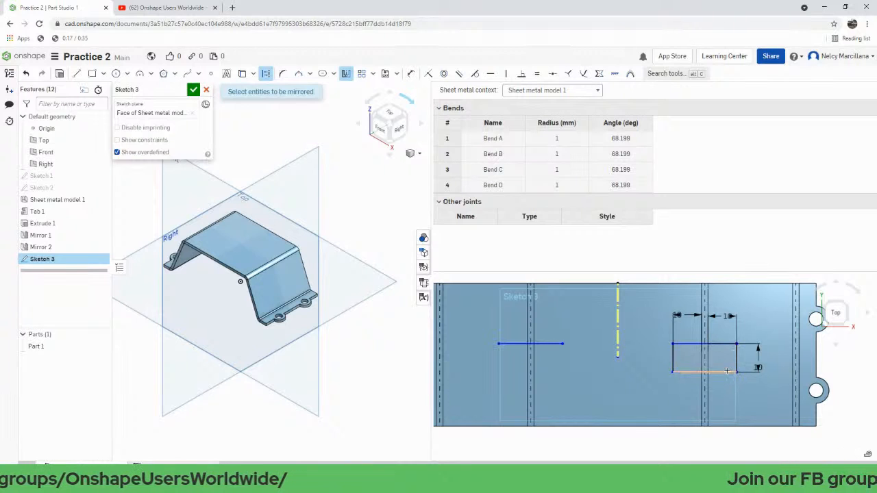
left_click(726, 372)
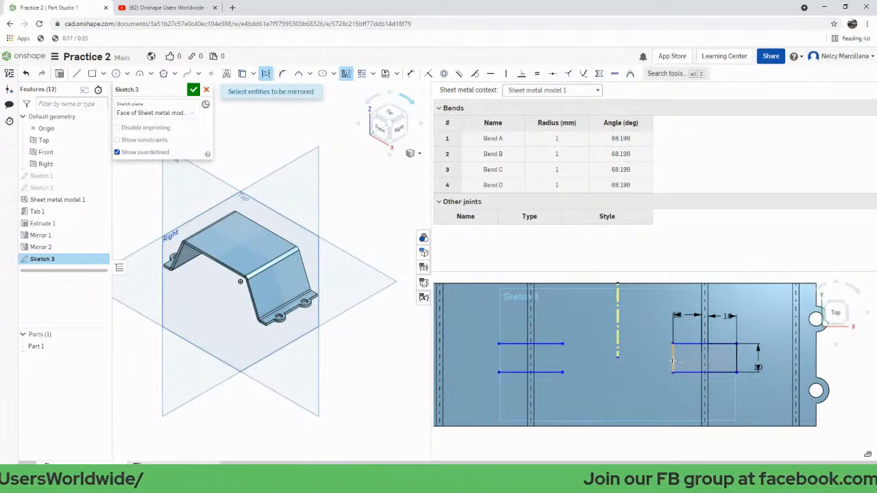
left_click(738, 357)
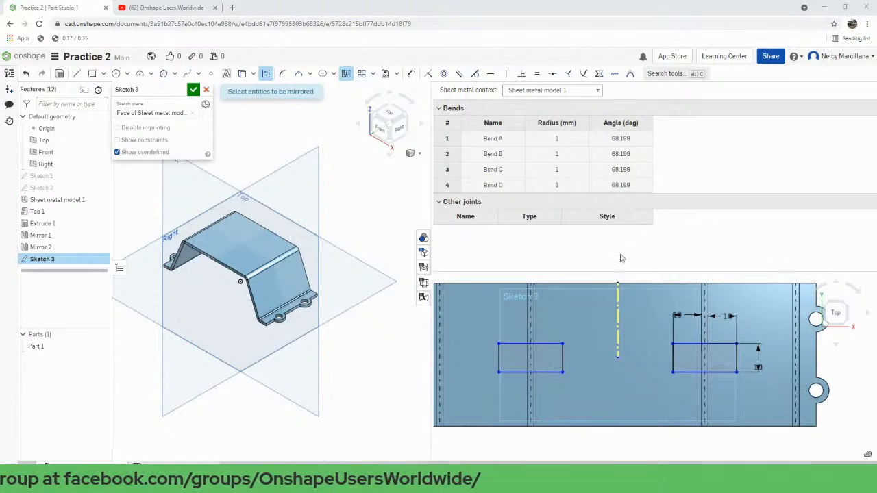
key("Escape")
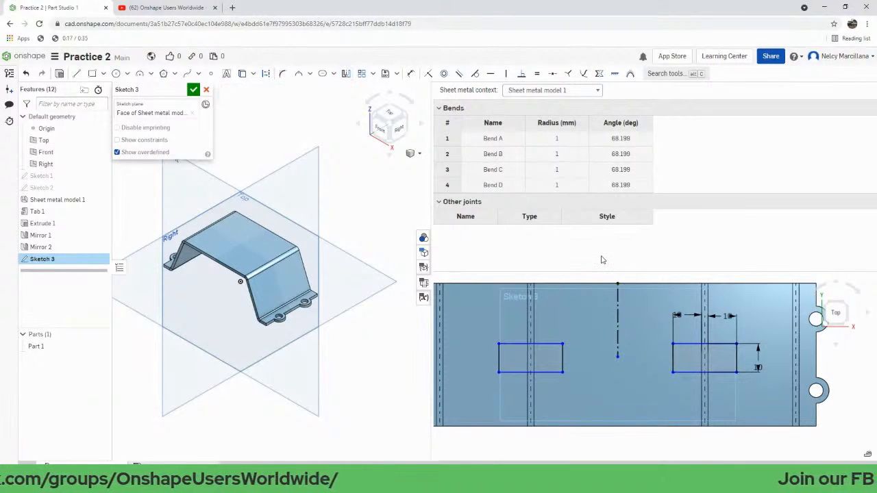
- Shift the rectangles slightly downward and dimension the construction line's lower end 25 mm from the flat pattern's lower edge
mouse_move(563, 363)
left_mouse_down()
mouse_move(559, 402)
mouse_move(551, 329)
mouse_move(550, 373)
left_mouse_up()
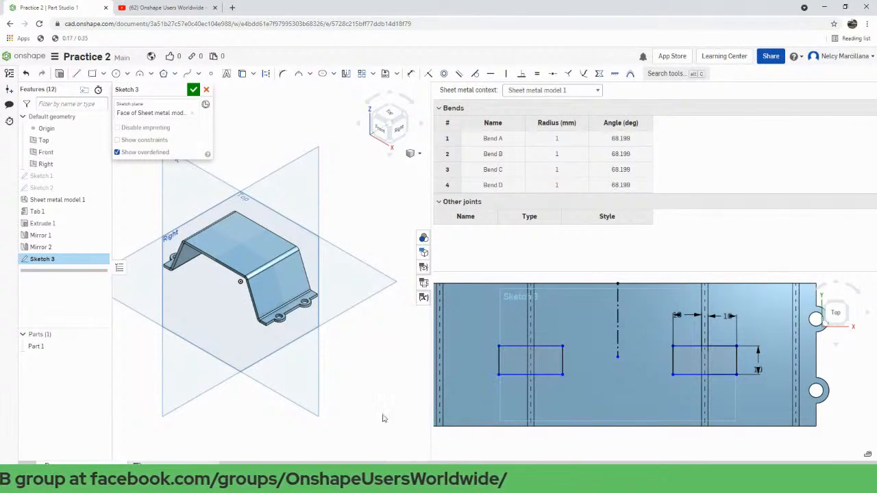
middle_click_drag(668, 451, 673, 418)
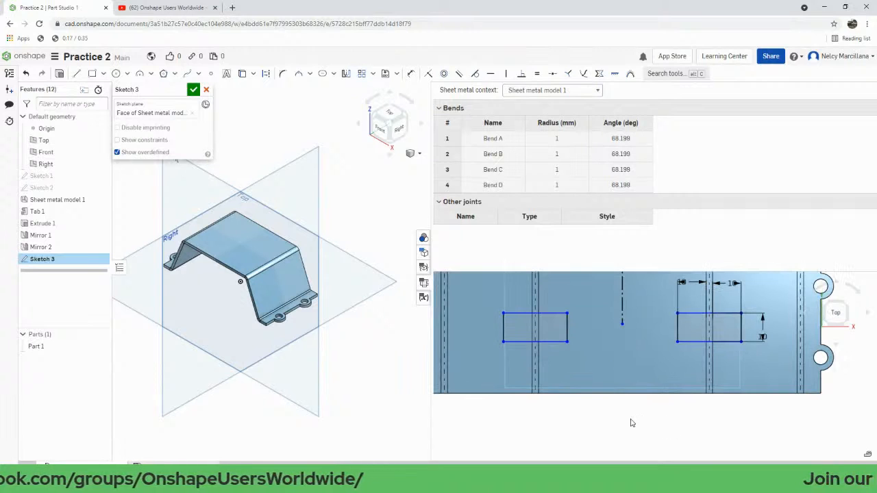
scroll(631, 423, "down", 3)
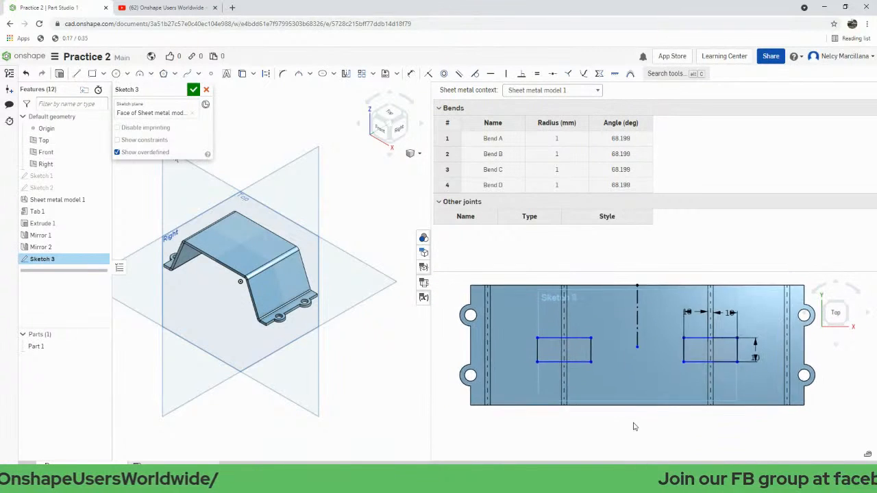
scroll(633, 427, "up", 2)
key("u")
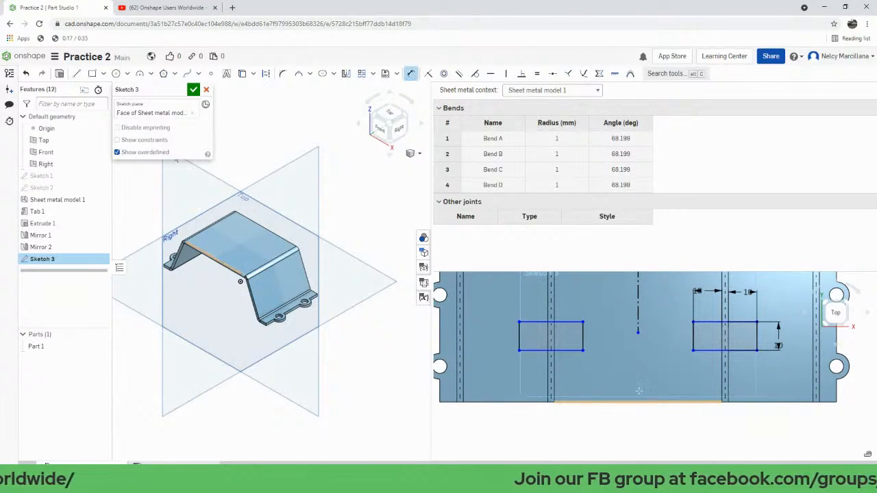
left_click(638, 332)
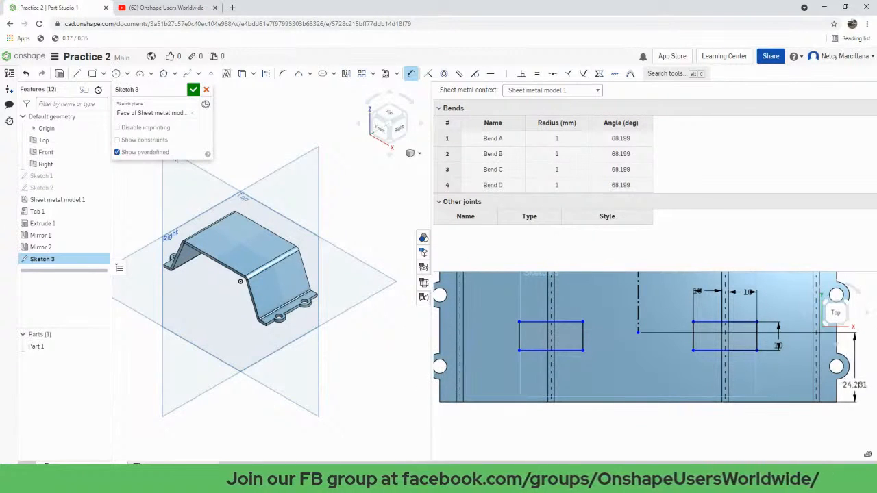
left_click(858, 385)
type("25")
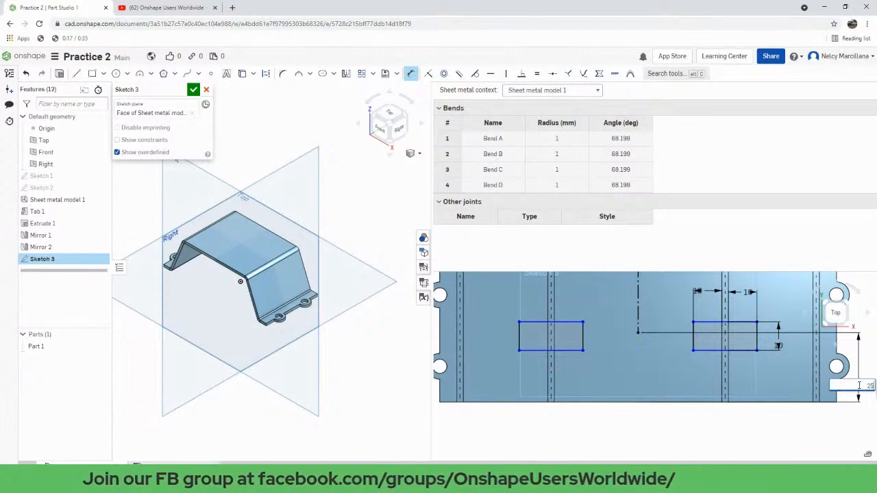
key("Return")
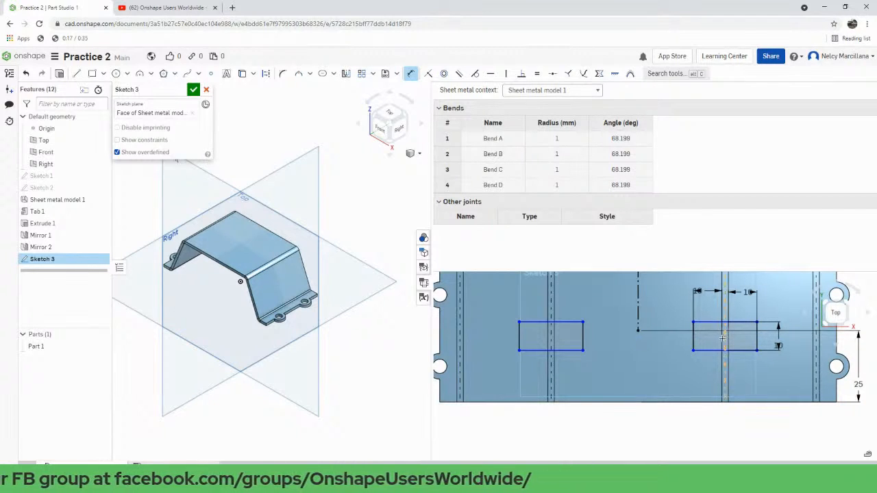
key("Escape")
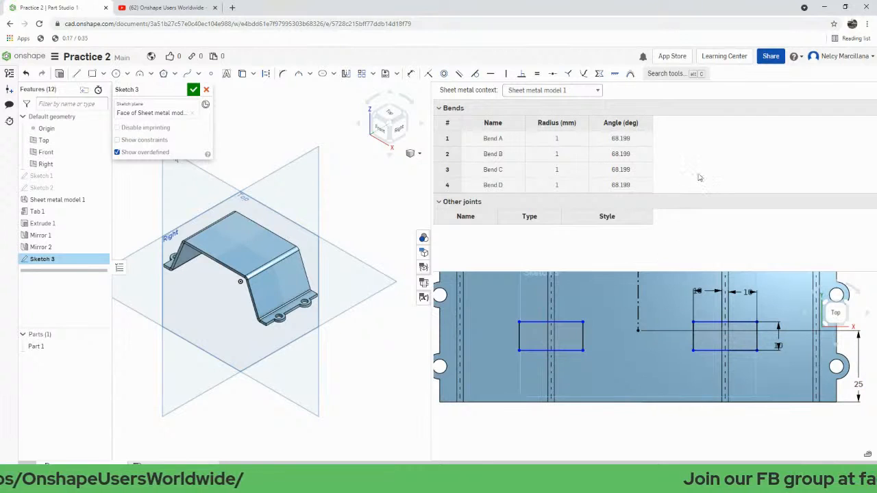
- Place a sketch point at the midpoint of the inner vertical side of each of the two rectangles
left_click(674, 77)
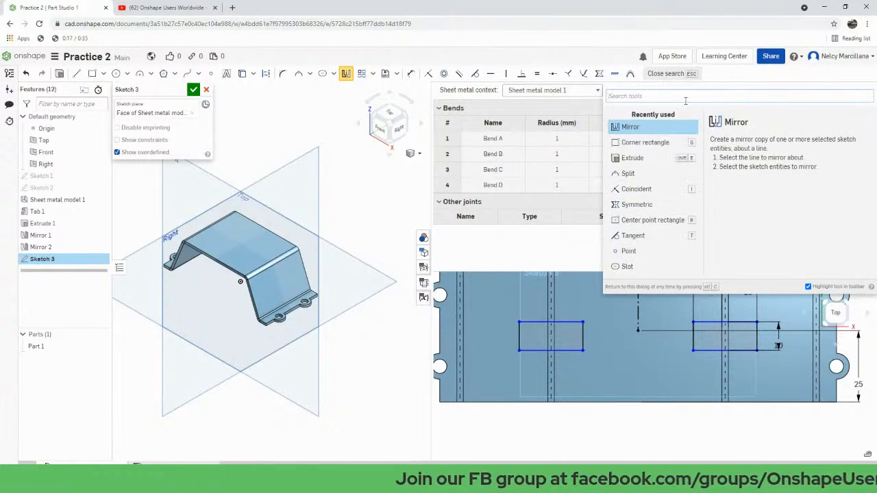
type("poi")
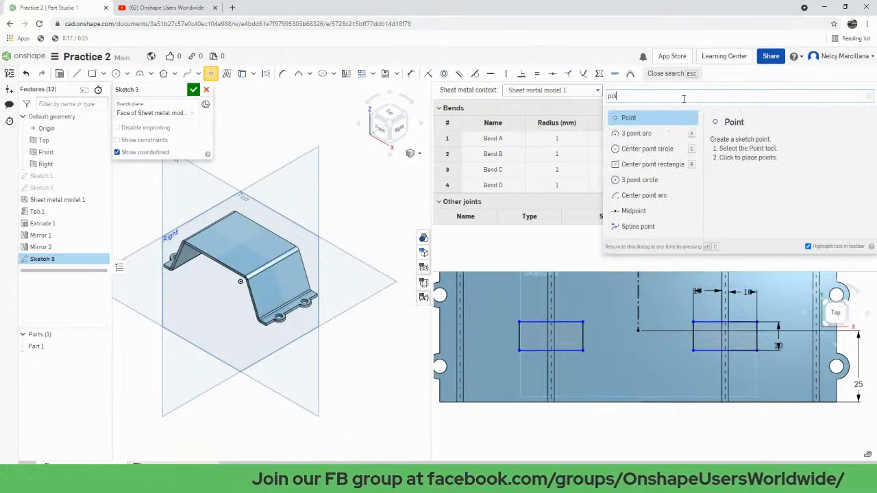
left_click(670, 123)
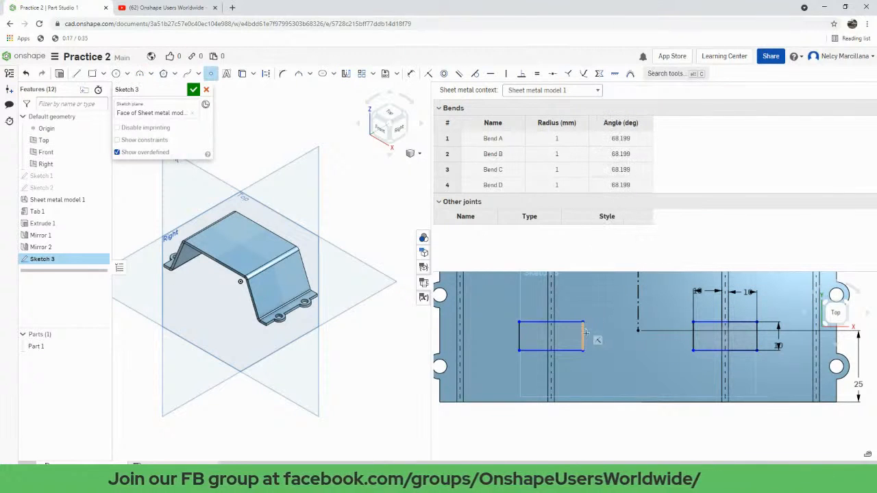
scroll(583, 338, "up", 5)
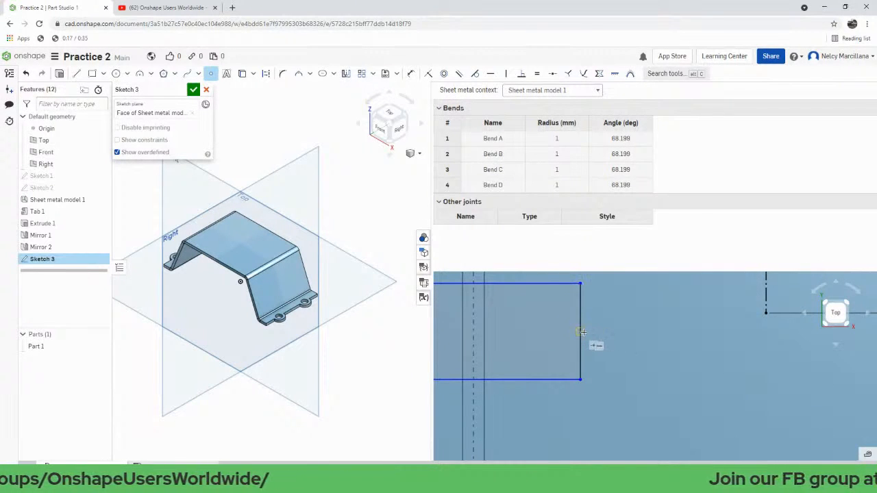
scroll(752, 379, "down", 5)
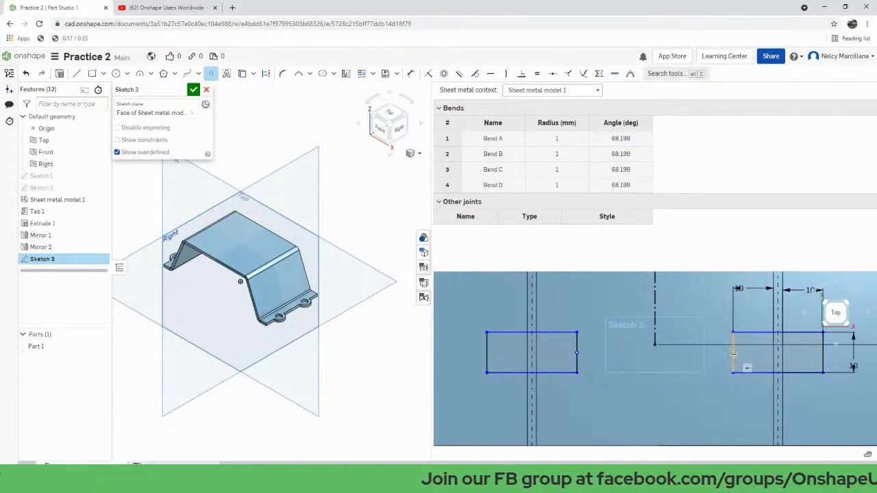
left_click(732, 352)
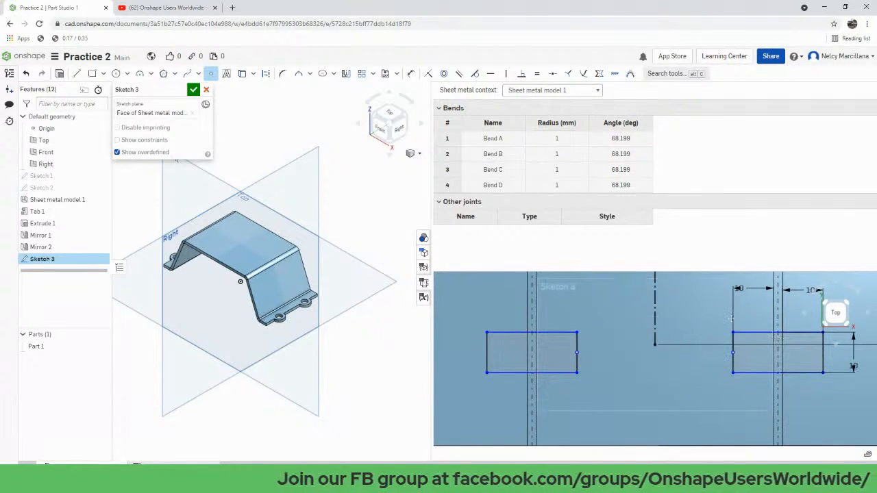
key("Escape")
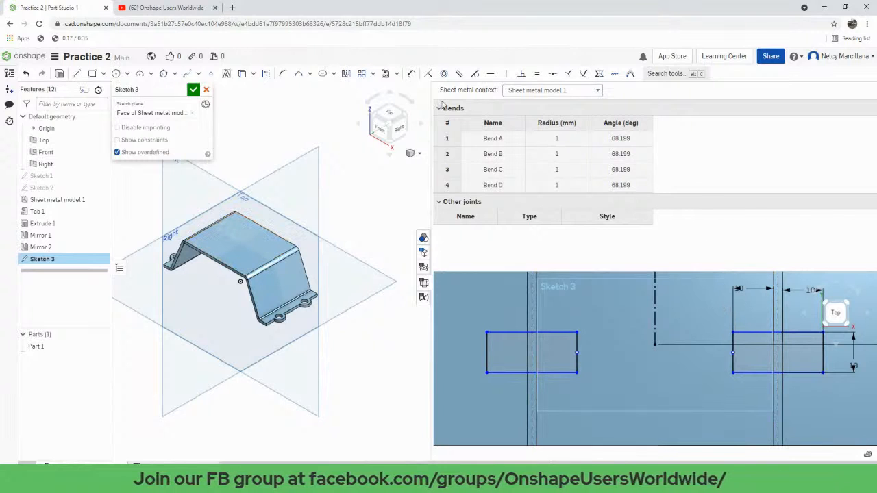
- Align the rectangles' midpoints with the construction line's lower end using the Horizontal constraint, and finish the sketch
left_click(494, 78)
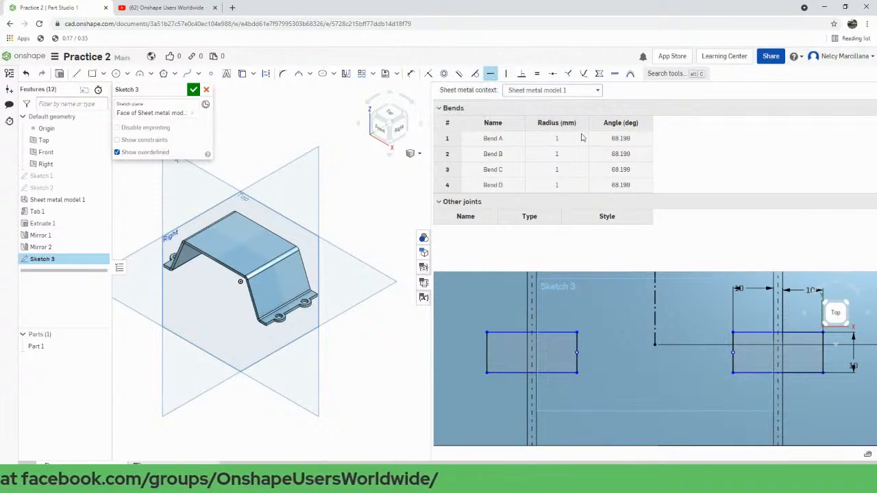
left_click(662, 346)
scroll(644, 391, "up", 3)
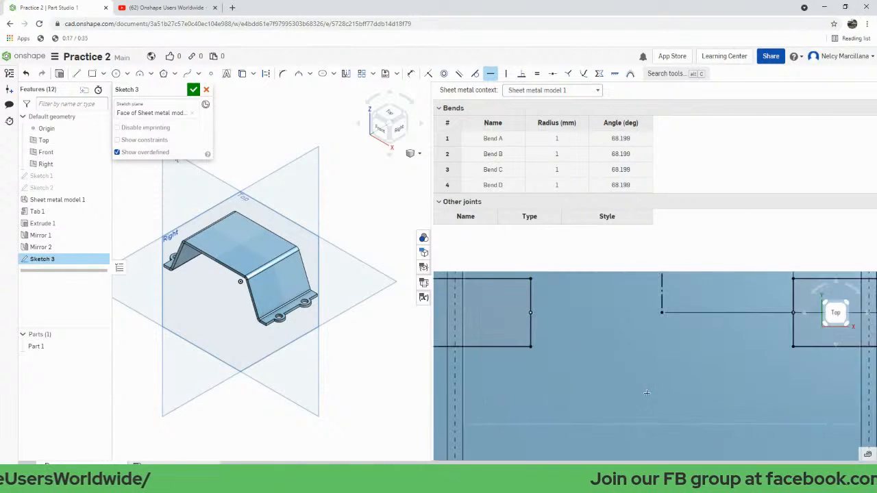
scroll(657, 405, "down", 7)
mouse_move(698, 420)
middle_mouse_down()
mouse_move(693, 404)
mouse_move(688, 421)
middle_mouse_up()
scroll(685, 408, "up", 2)
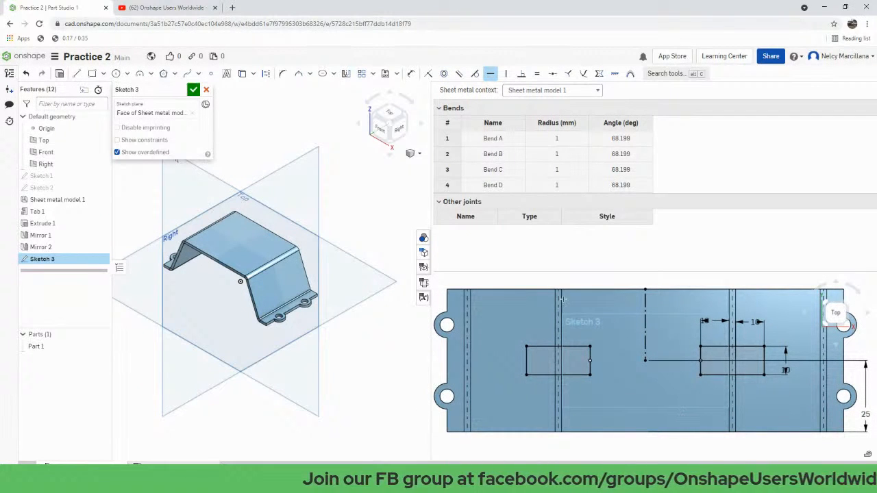
left_click(193, 91)
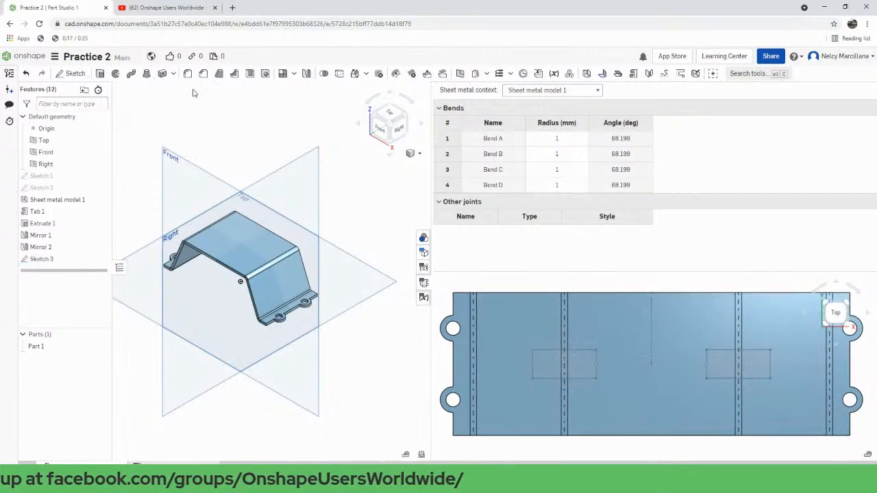
- Cut both rectangles through the flat pattern with an Extrude set to Remove
right_click_drag(721, 391, 710, 363)
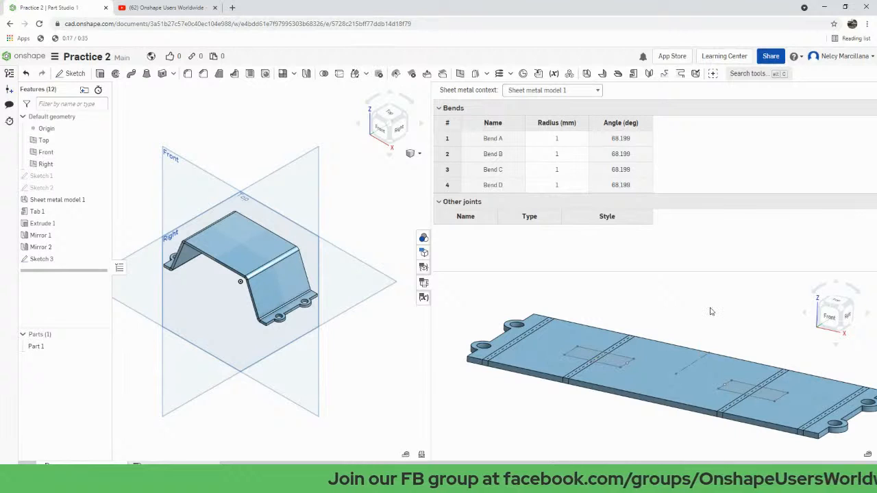
key("shift+e")
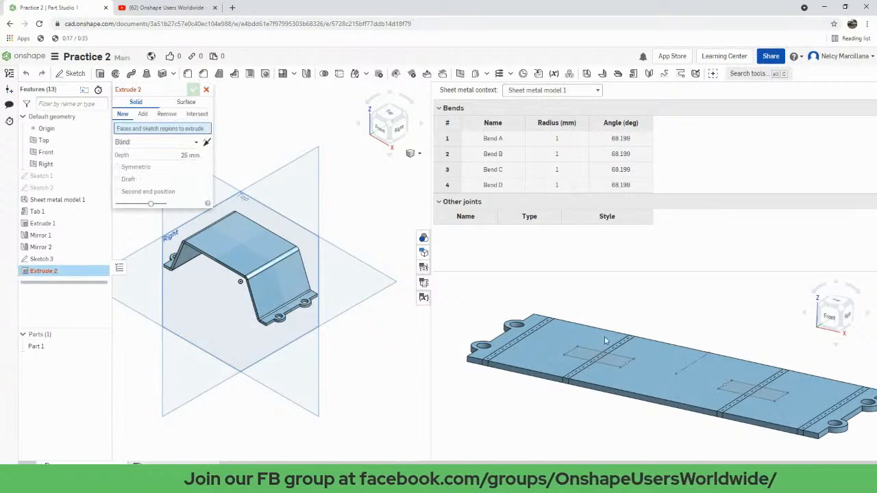
left_click(607, 362)
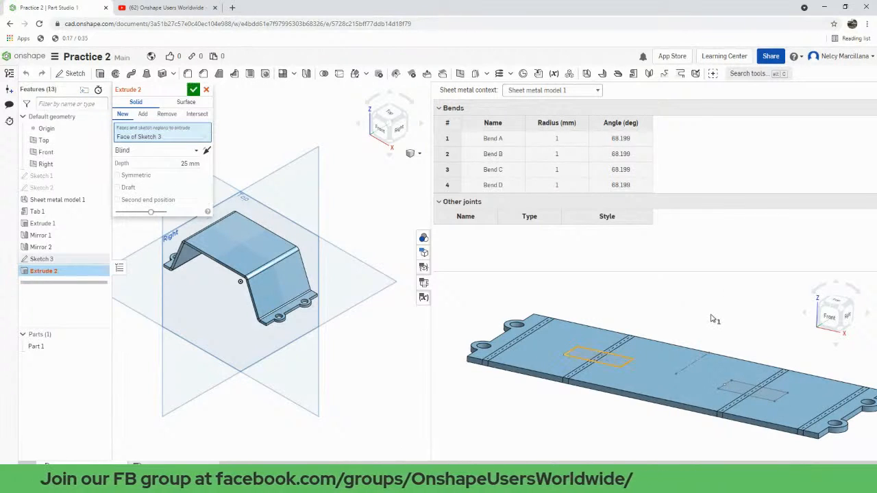
mouse_move(714, 321)
right_mouse_down()
mouse_move(705, 352)
mouse_move(730, 395)
right_mouse_up()
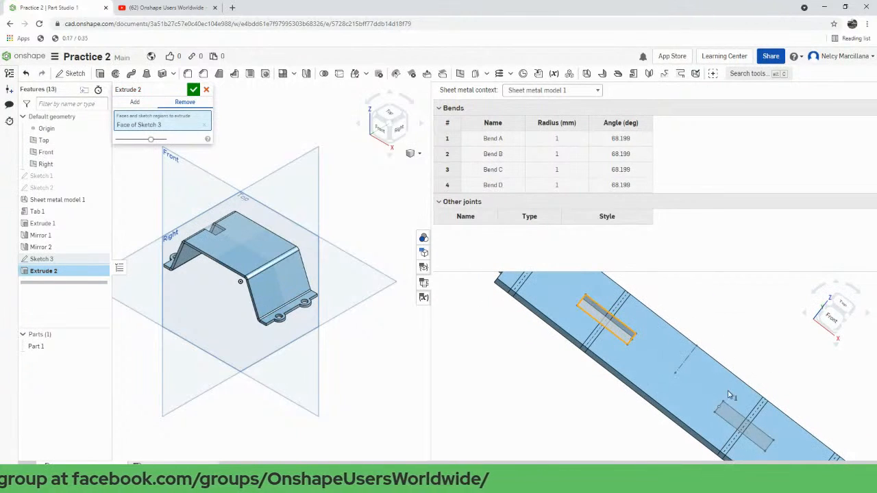
left_click(727, 414)
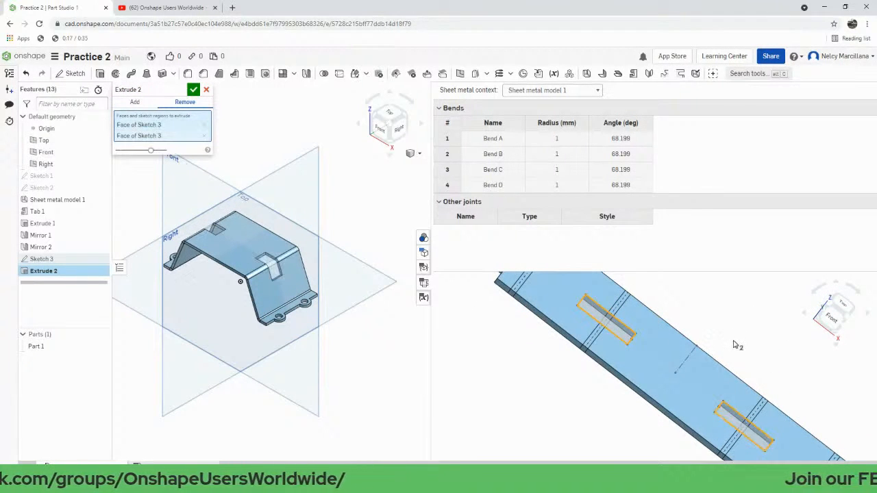
mouse_move(734, 342)
right_mouse_down()
mouse_move(741, 340)
mouse_move(606, 346)
right_mouse_up()
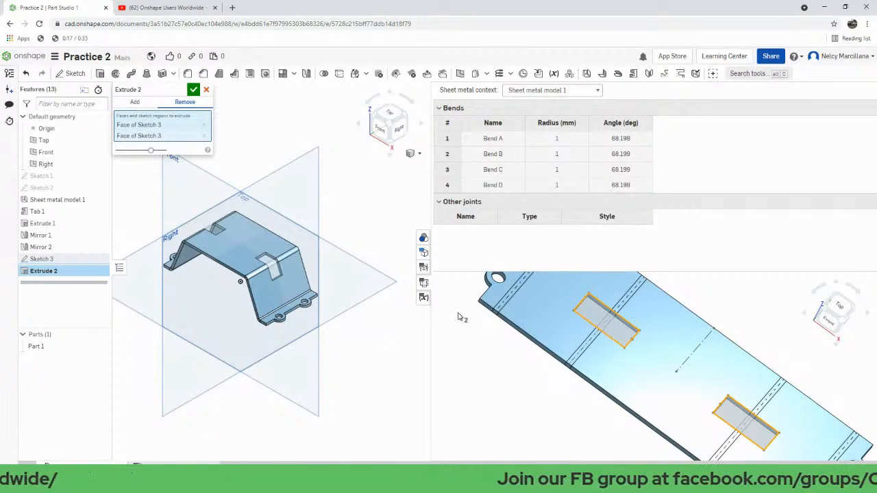
right_click_drag(302, 296, 269, 286)
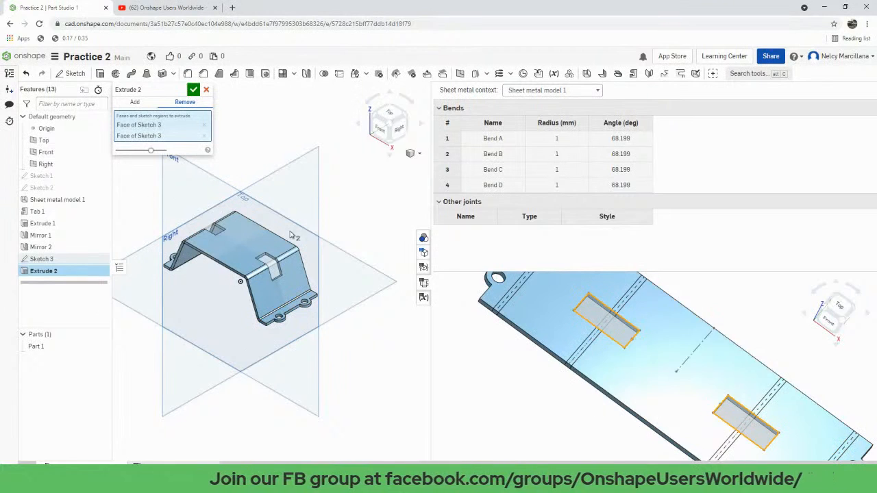
mouse_move(583, 391)
right_mouse_down()
mouse_move(625, 352)
mouse_move(576, 381)
mouse_move(586, 385)
right_mouse_up()
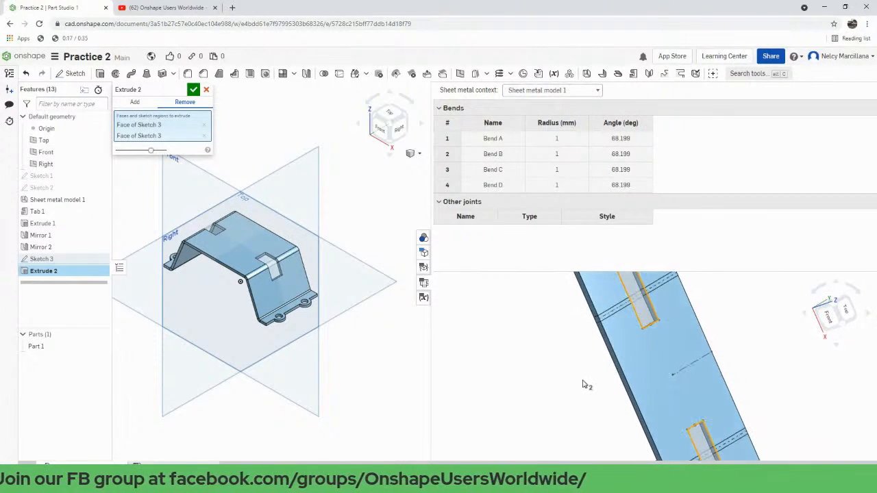
left_click(193, 92)
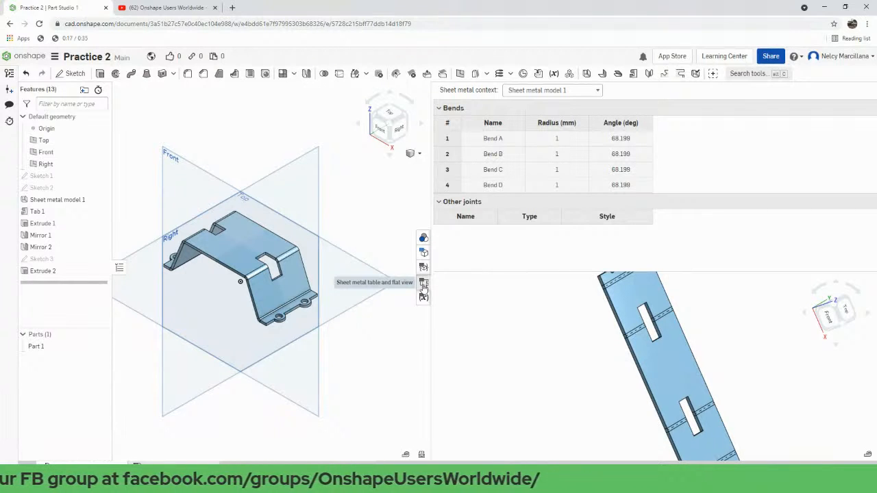
- Close the sheet metal table and flat view and inspect the folded bracket with its two cutouts
left_click(423, 288)
scroll(452, 310, "up", 5)
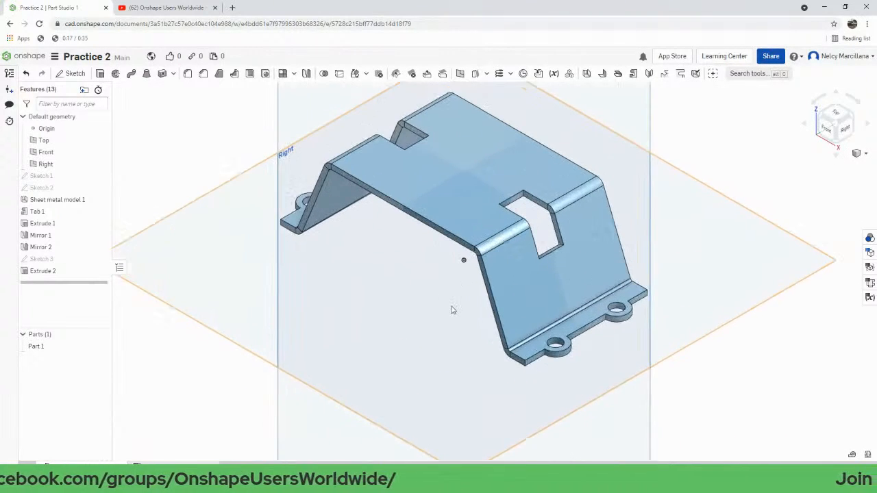
right_click_drag(451, 309, 442, 331)
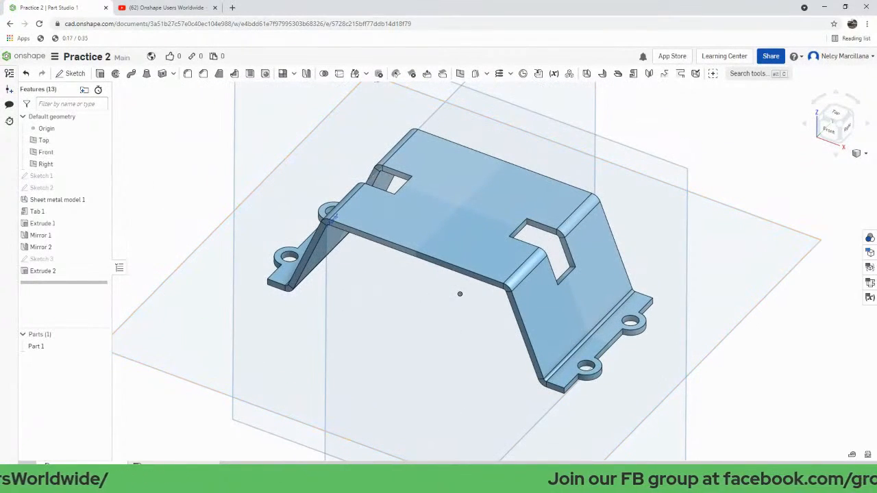
scroll(460, 345, "up", 3)
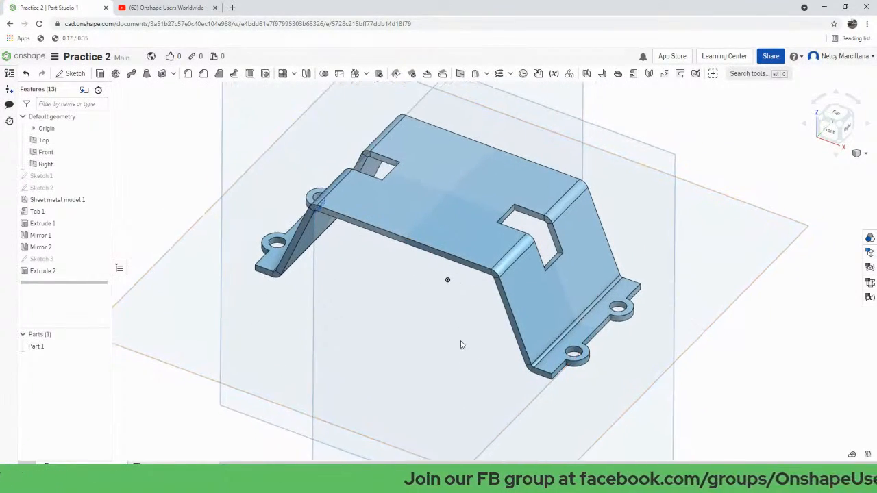
scroll(461, 345, "down", 3)
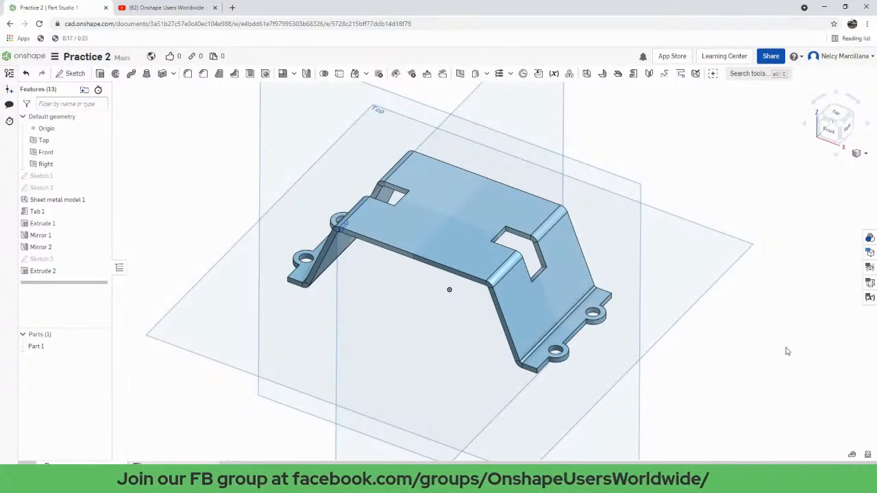
- Start a 2 mm fillet and select the four outer corner edges of the two mounting flanges
key("shift+f")
right_click_drag(568, 301, 539, 356)
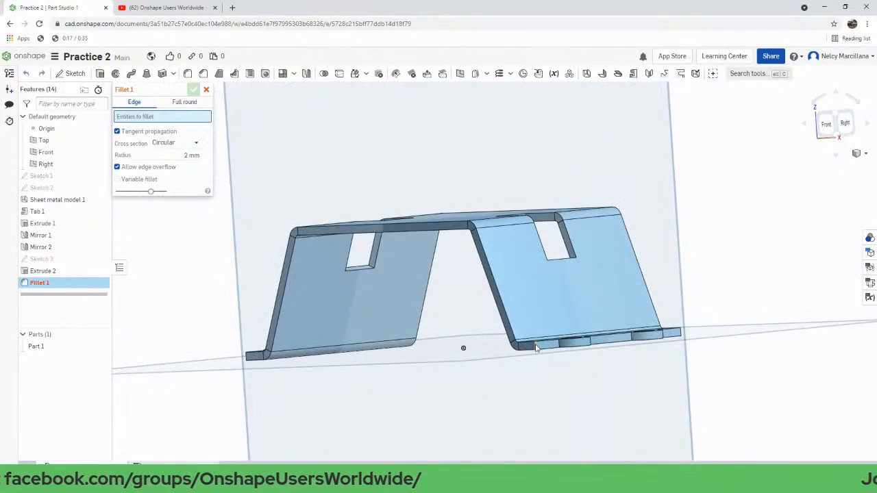
right_click_drag(628, 388, 523, 385)
left_click(444, 400)
left_click(541, 370)
scroll(523, 385, "up", 3)
middle_click_drag(536, 400, 569, 277)
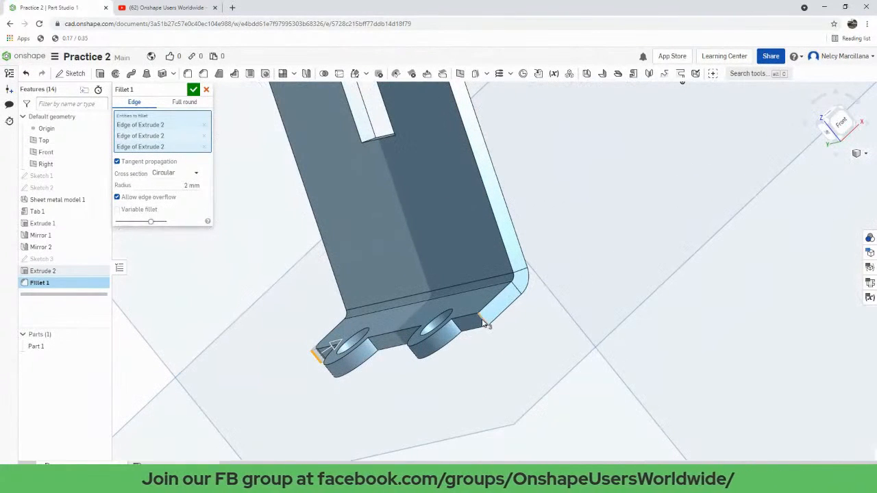
left_click(483, 325)
- Add the four corner edges of the first bend cutout to the 2 mm fillet
right_click_drag(620, 254, 525, 251)
scroll(525, 251, "up", 3)
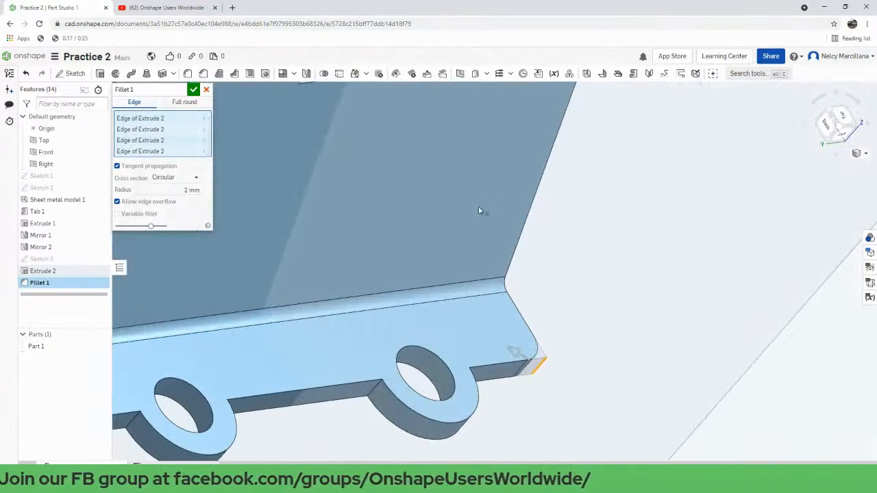
middle_click_drag(376, 104, 519, 289)
scroll(520, 289, "up", 1)
scroll(523, 274, "down", 5)
right_click_drag(524, 274, 505, 312)
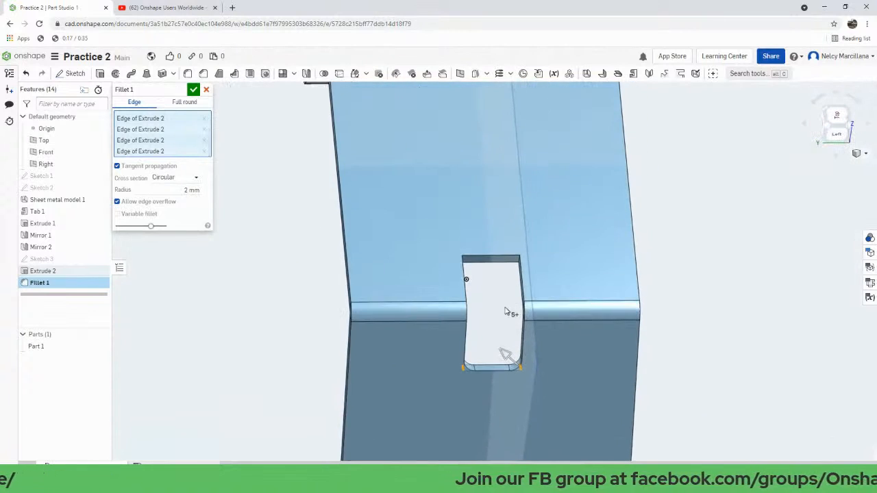
scroll(505, 308, "up", 5)
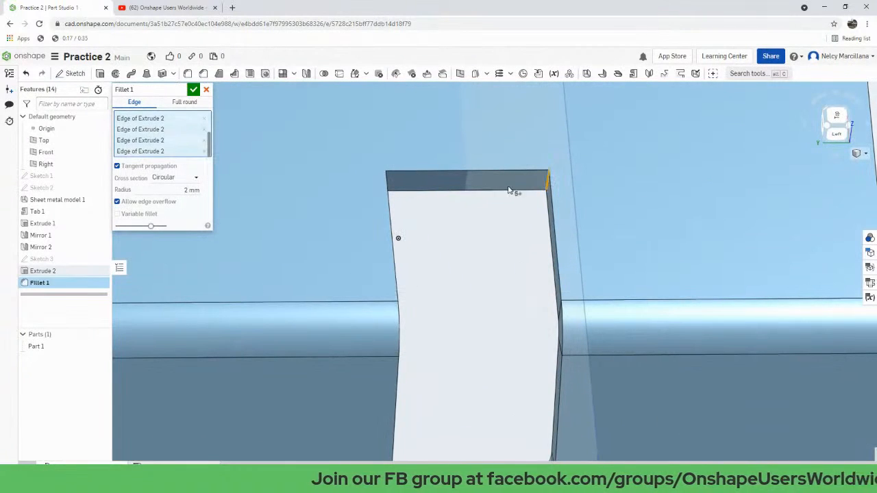
right_click_drag(463, 270, 531, 321)
left_click(416, 200)
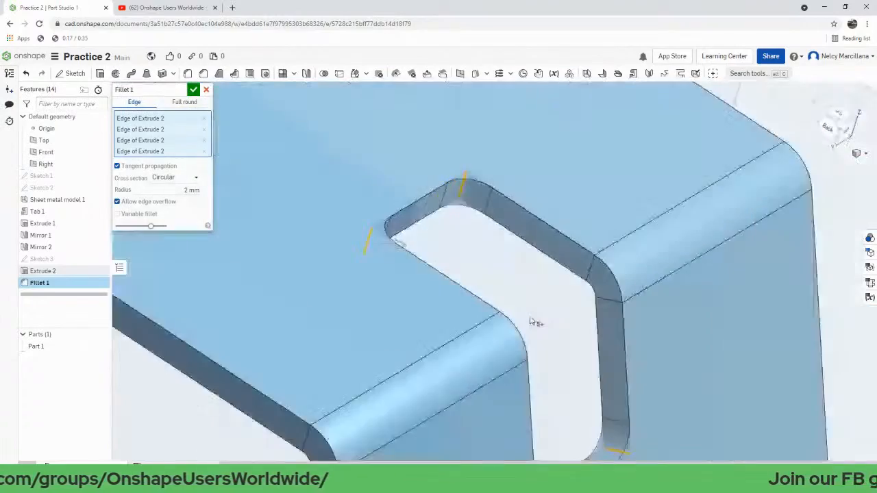
- Add the four corner edges of the opposite bend cutout and complete the 2 mm fillet
scroll(531, 321, "down", 8)
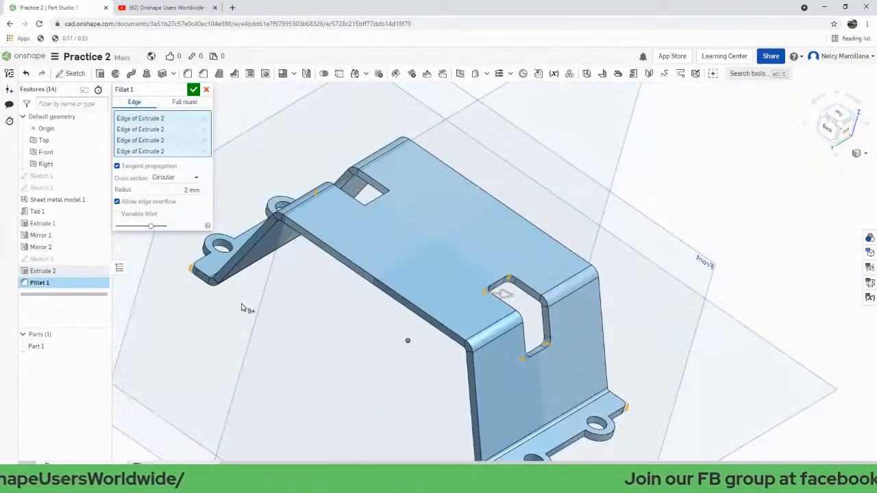
right_click_drag(241, 308, 432, 388)
scroll(407, 383, "up", 3)
middle_click_drag(407, 382, 404, 270)
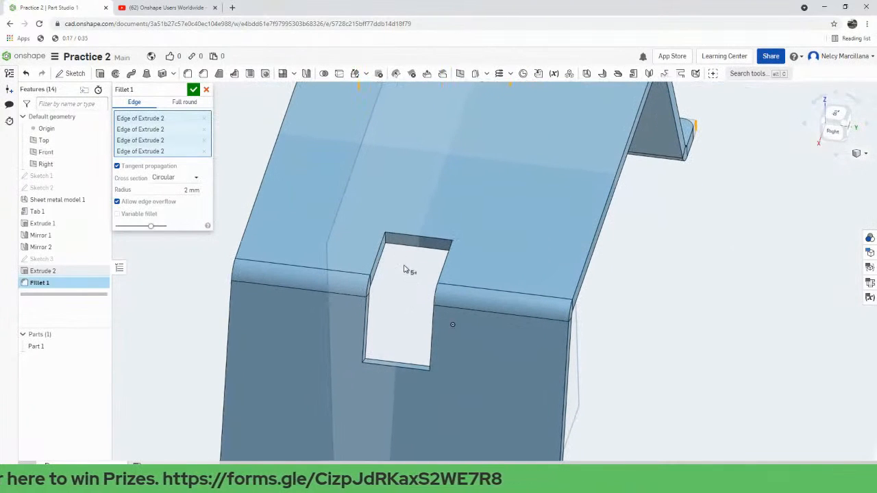
right_click_drag(430, 283, 455, 317)
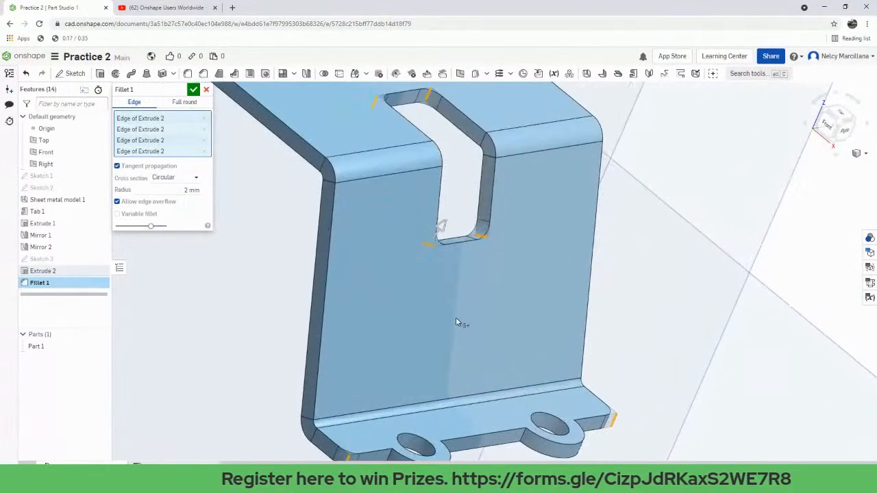
key("f")
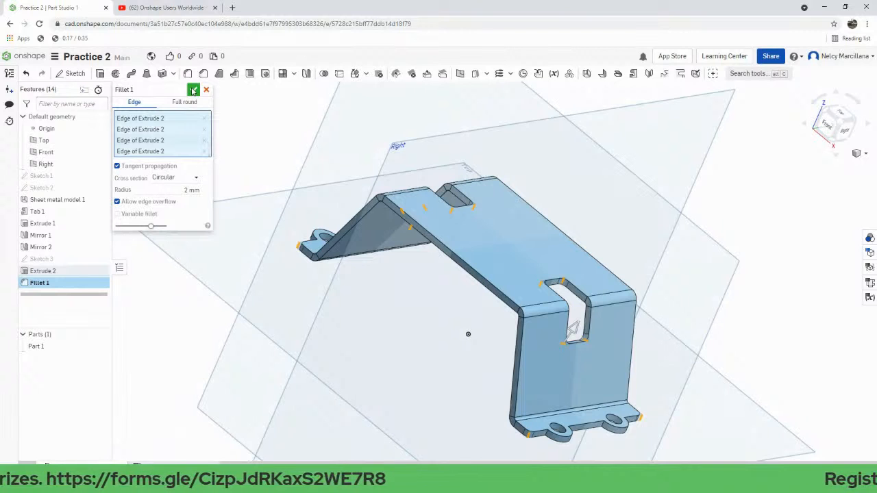
left_click(194, 90)
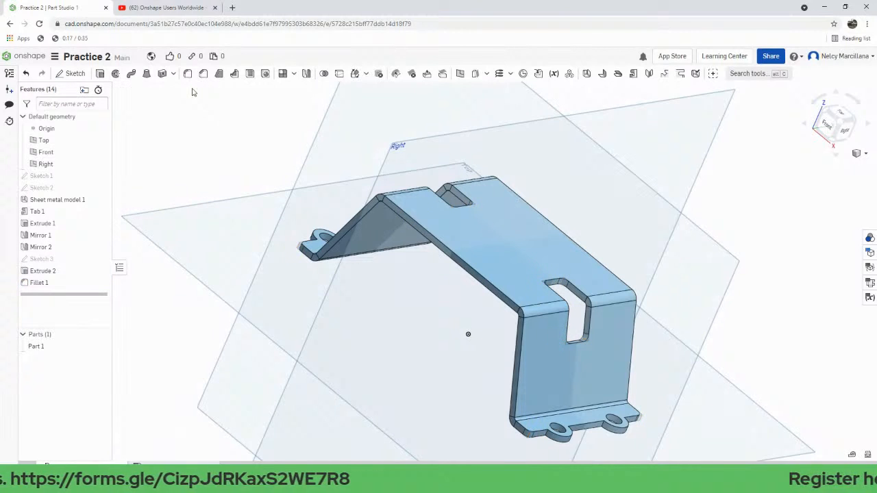
- Switch the finished bracket to the isometric view
left_click(862, 154)
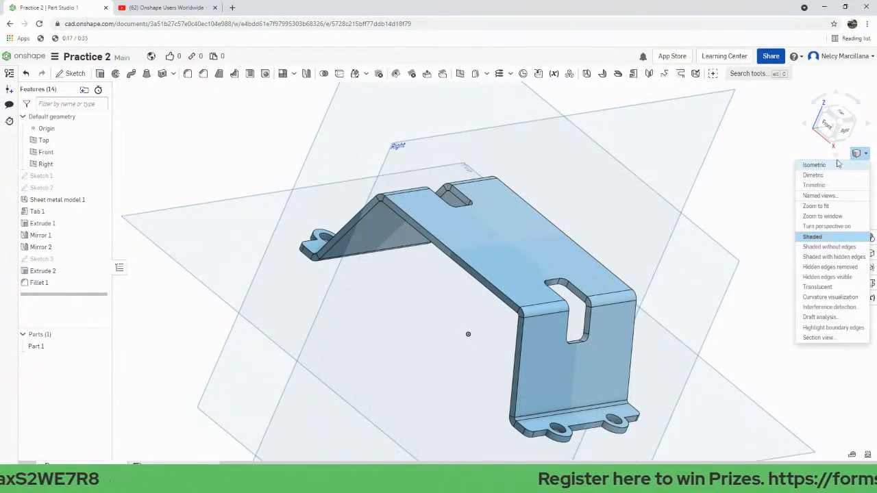
left_click(864, 155)
left_click(865, 156)
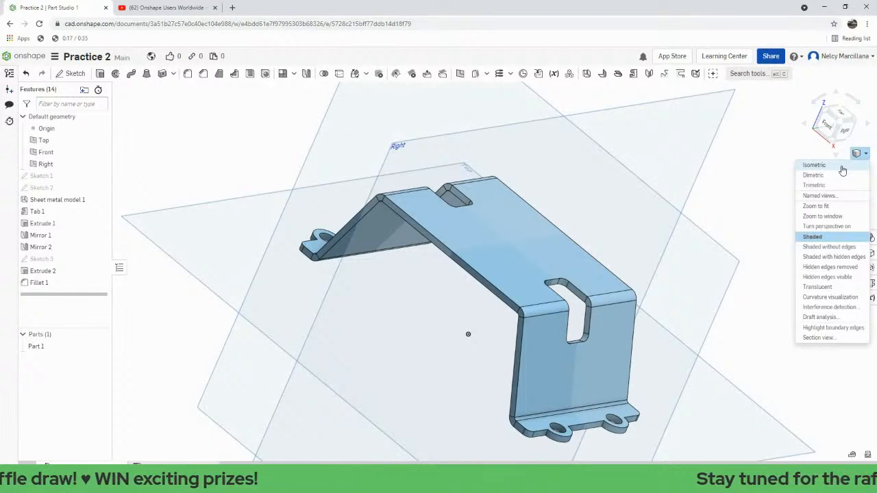
left_click(842, 167)
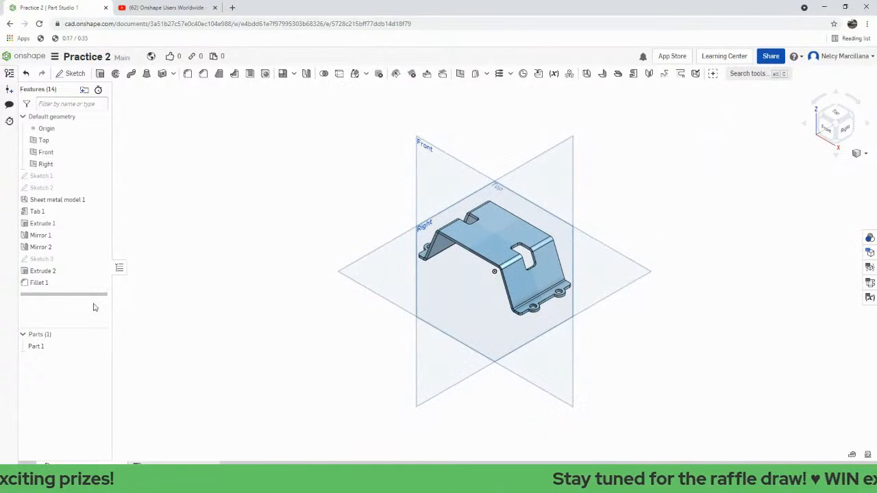
- Hide the origin and the Top, Front and Right planes so only the bracket remains displayed
left_click(101, 129)
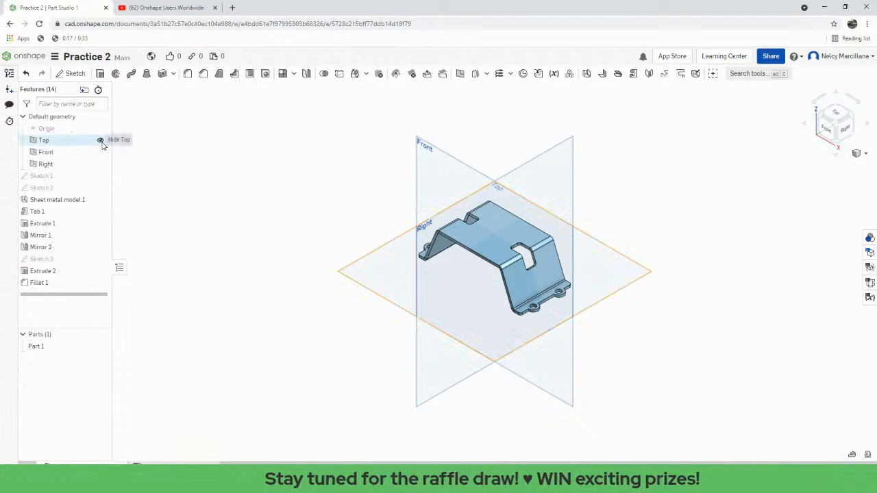
left_click(100, 141)
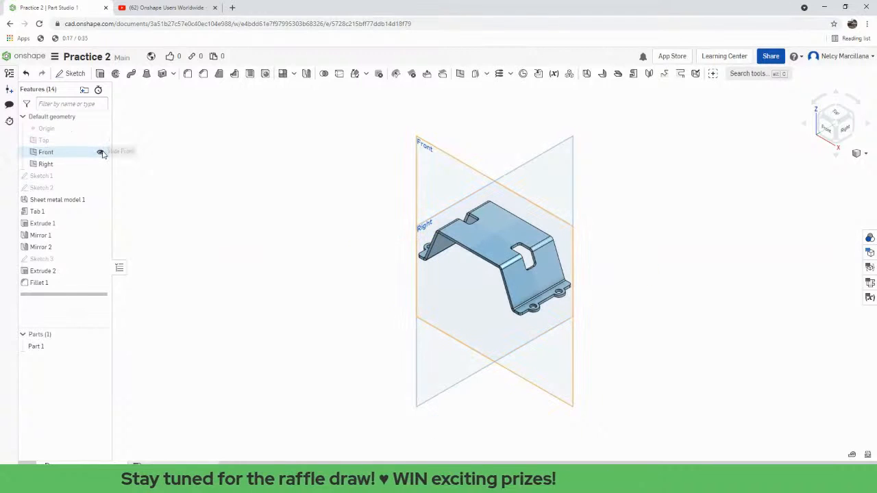
left_click(101, 152)
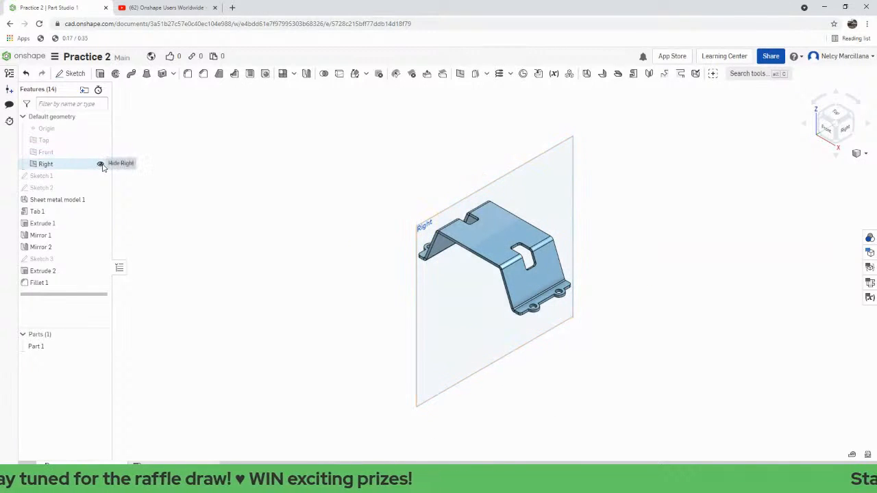
left_click(101, 165)
- Inspect the filleted bracket up close and from several sides, including its bend cutouts and mounting flanges
scroll(480, 349, "up", 3)
middle_click_drag(468, 264, 411, 415)
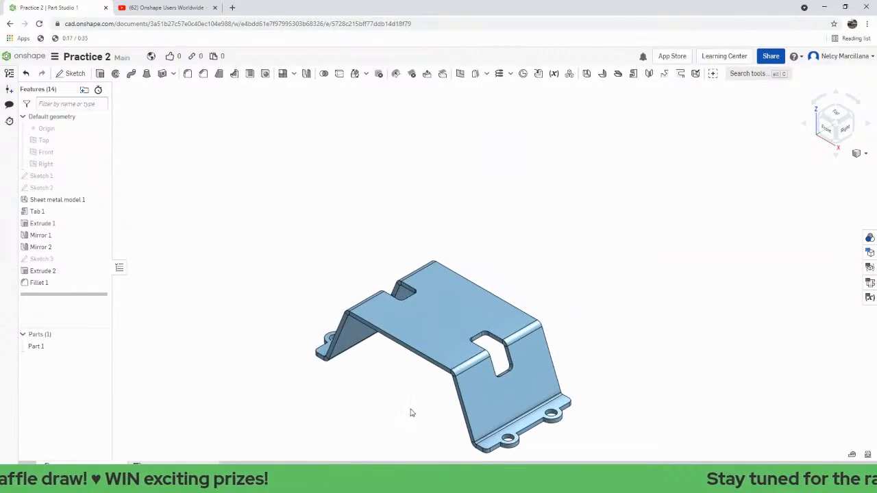
scroll(427, 407, "up", 3)
right_click_drag(431, 407, 533, 351)
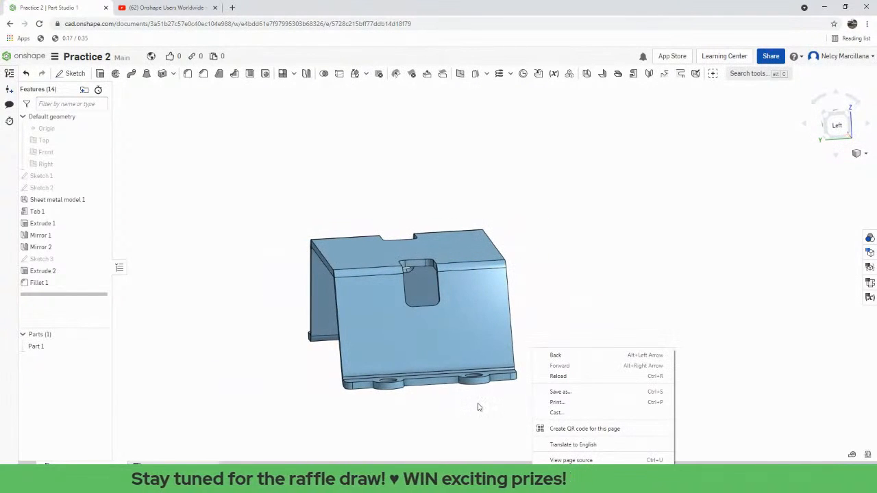
right_click_drag(488, 421, 411, 383)
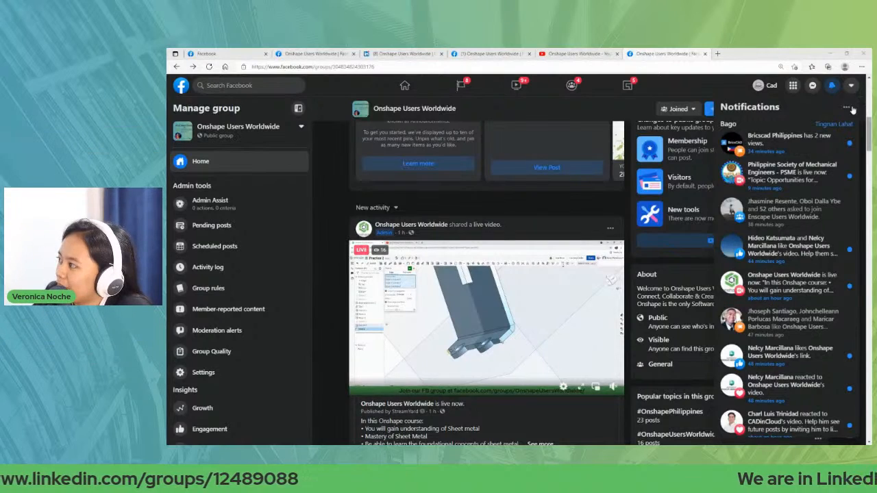
- Switch to the other browser and visit the Onshape Users Worldwide pages on YouTube, Facebook and LinkedIn
left_click(579, 54)
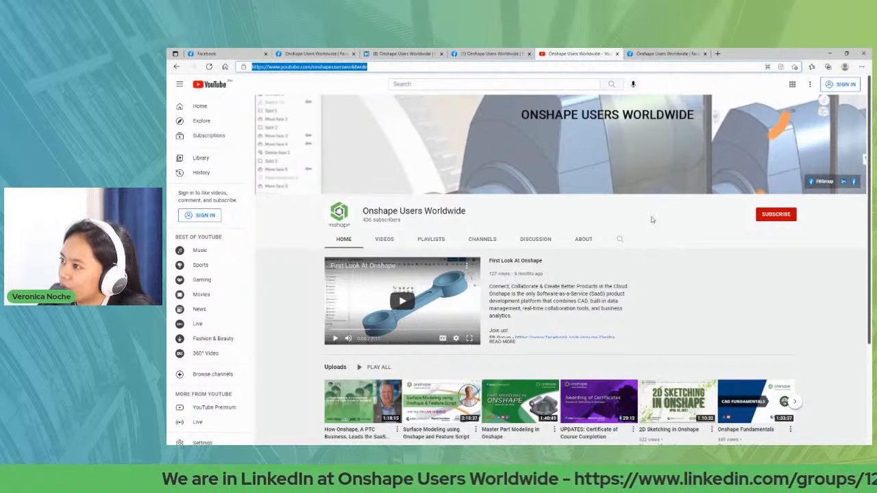
left_click(494, 54)
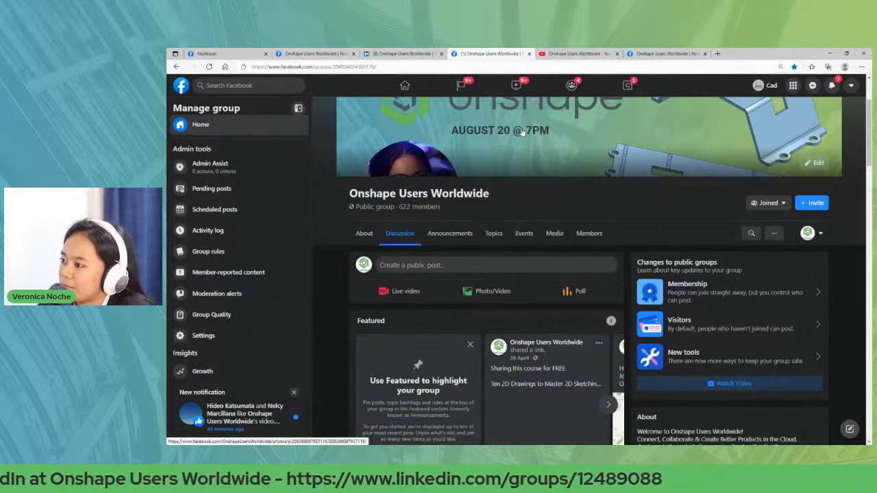
left_click(425, 53)
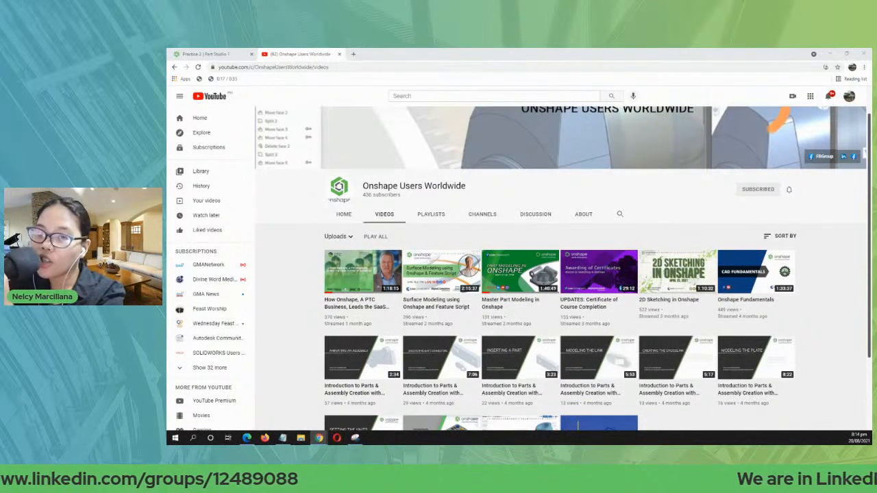
- Filter the channel's videos to upcoming live streams and set reminders for Multi-body Modeling in Onshape and Creating Dynamic Assemblies in Onshape
left_click(338, 237)
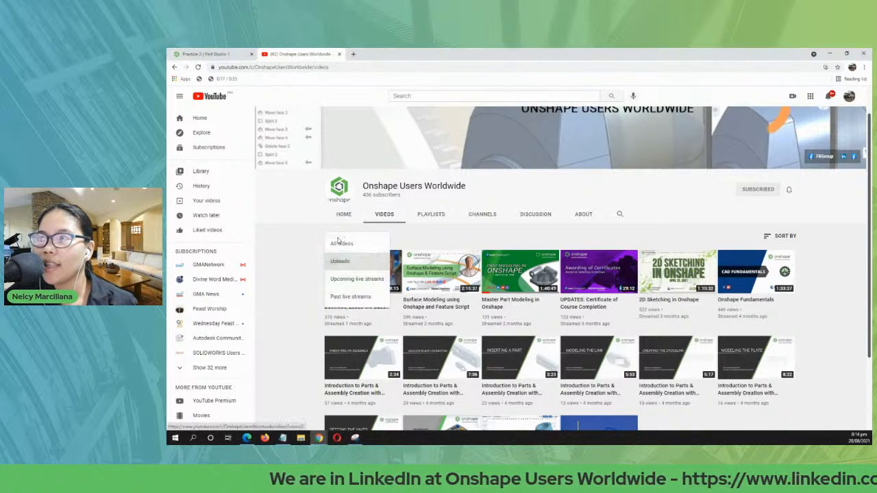
left_click(354, 286)
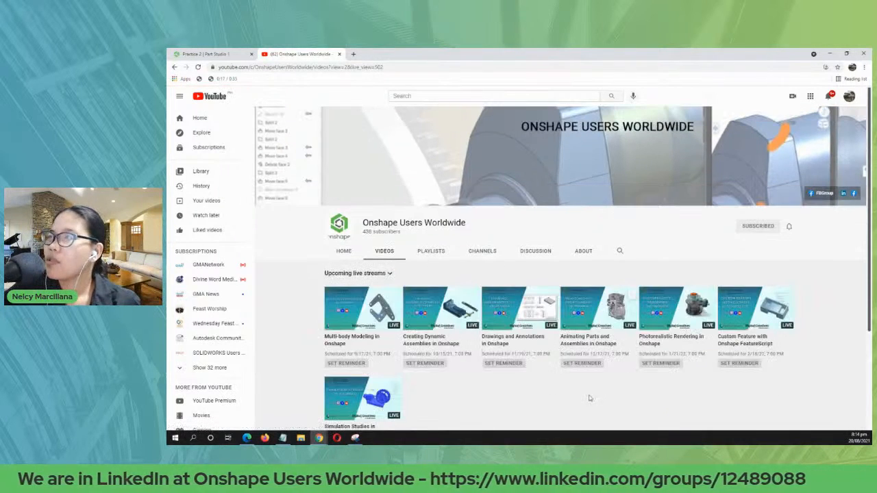
scroll(474, 341, "down", 1)
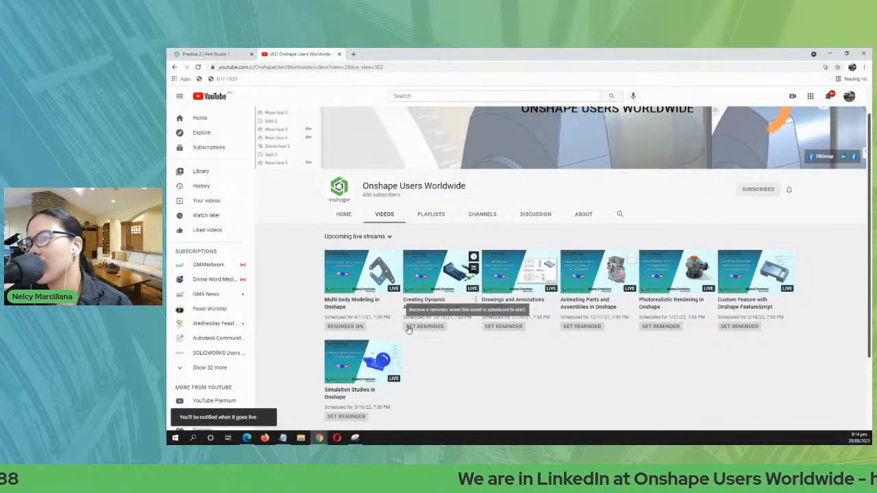
left_click(409, 328)
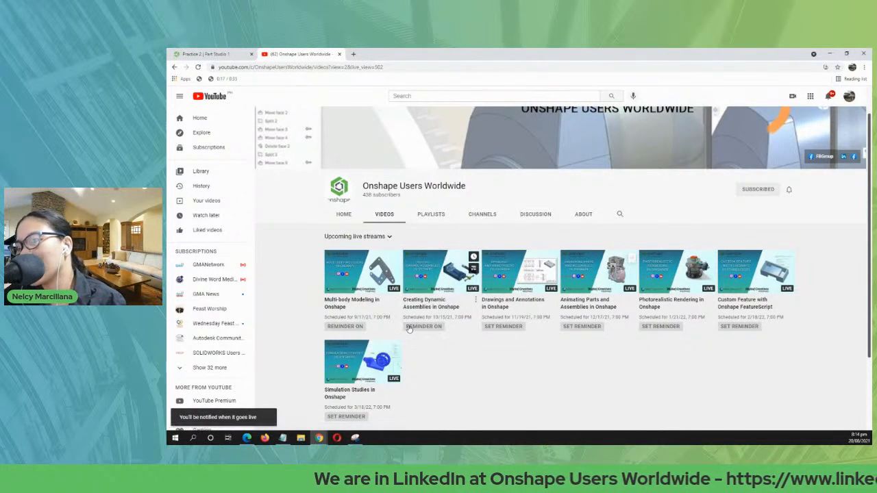